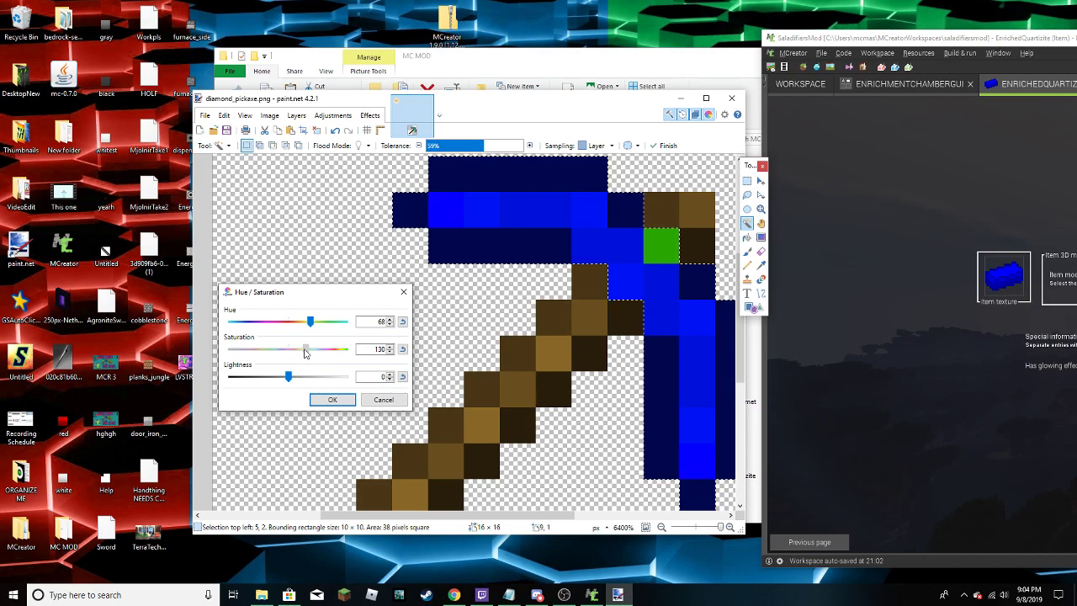
Adjust the selected pickaxe head with Hue / Saturation, using hue 68, saturation 126 and lightness -10
left_click_drag(305, 353, 281, 380)
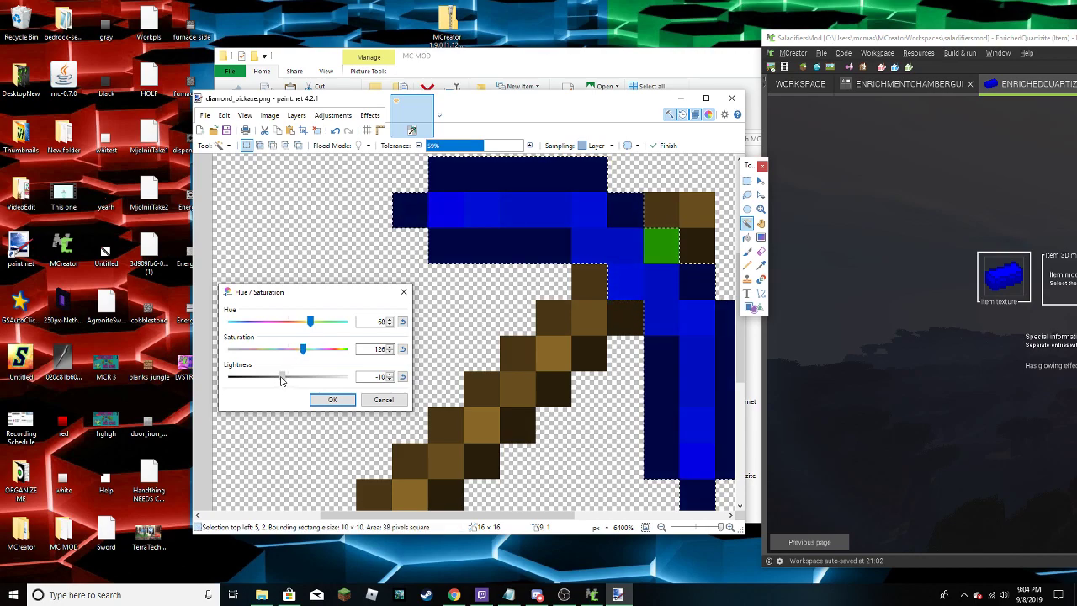
left_click(333, 399)
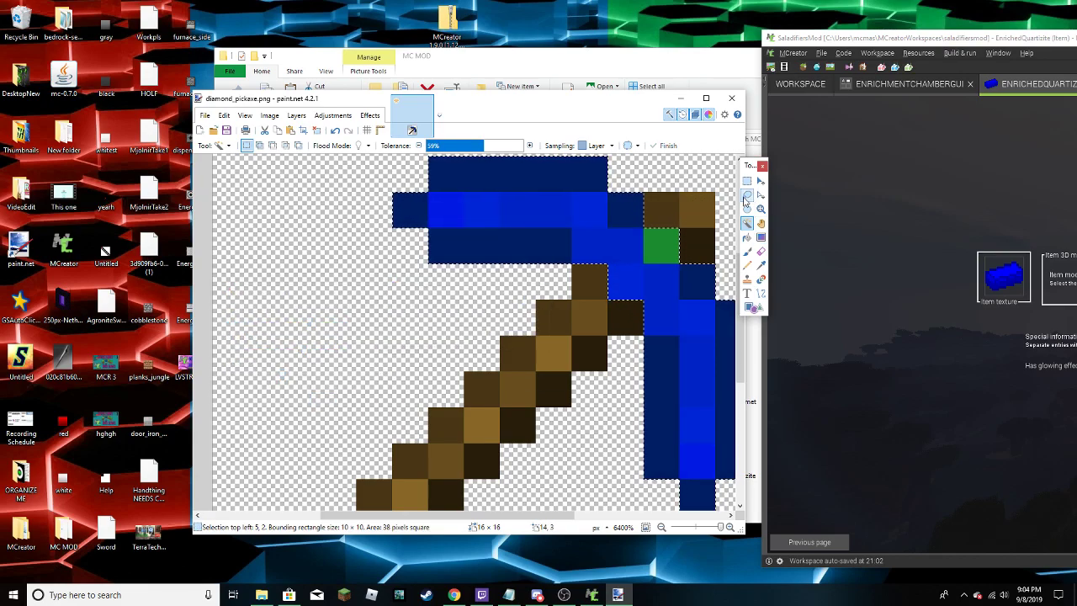
Recolour the stray green pixel beside the pickaxe handle with the brown sampled from the handle's tip, using the Pencil tool
left_click(746, 180)
left_click(694, 209)
left_click(761, 265)
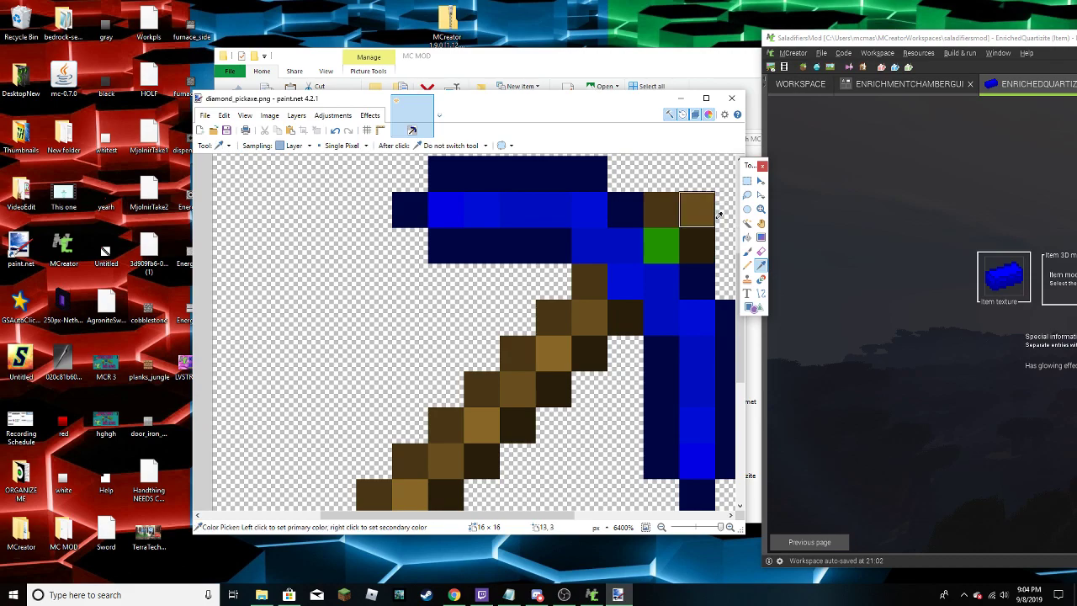
left_click(747, 251)
left_click(667, 245)
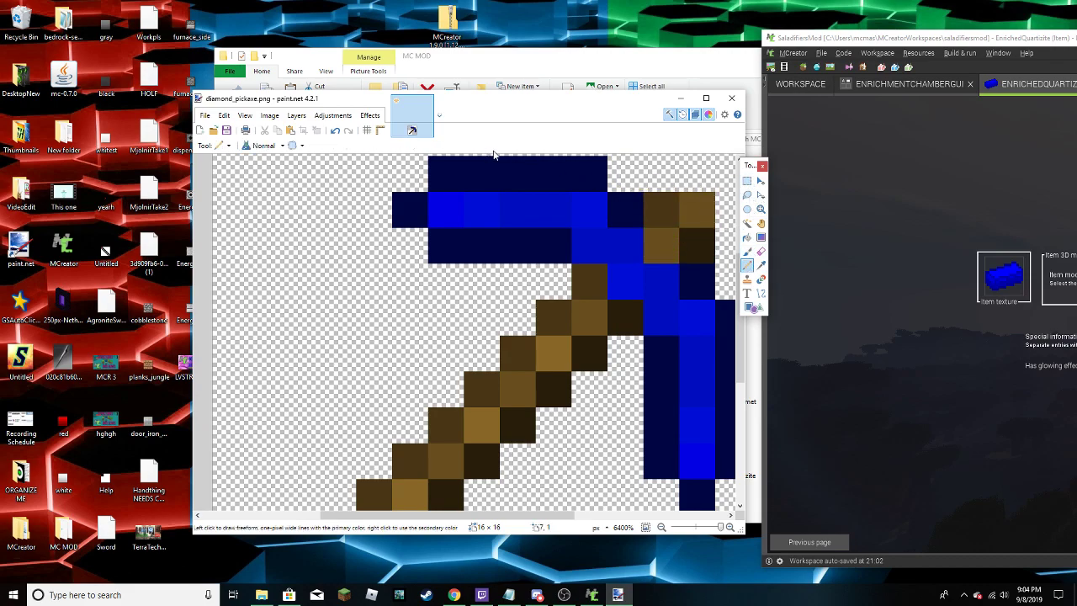
Save the pickaxe texture as a new PNG named QuartzitePickaxe in the MC MOD folder, keeping the default save settings
left_click(205, 115)
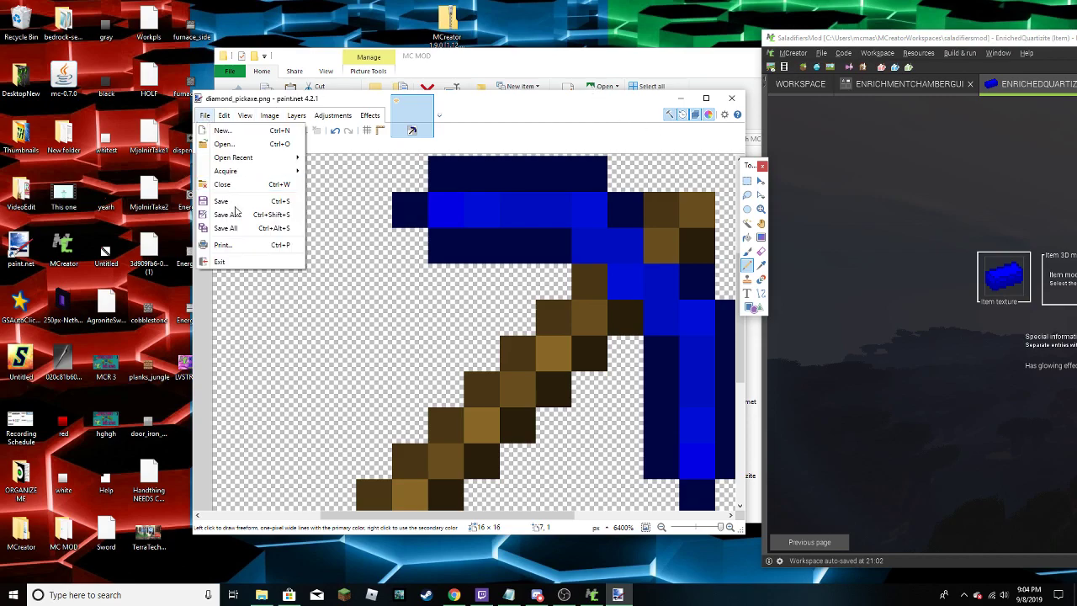
left_click(236, 216)
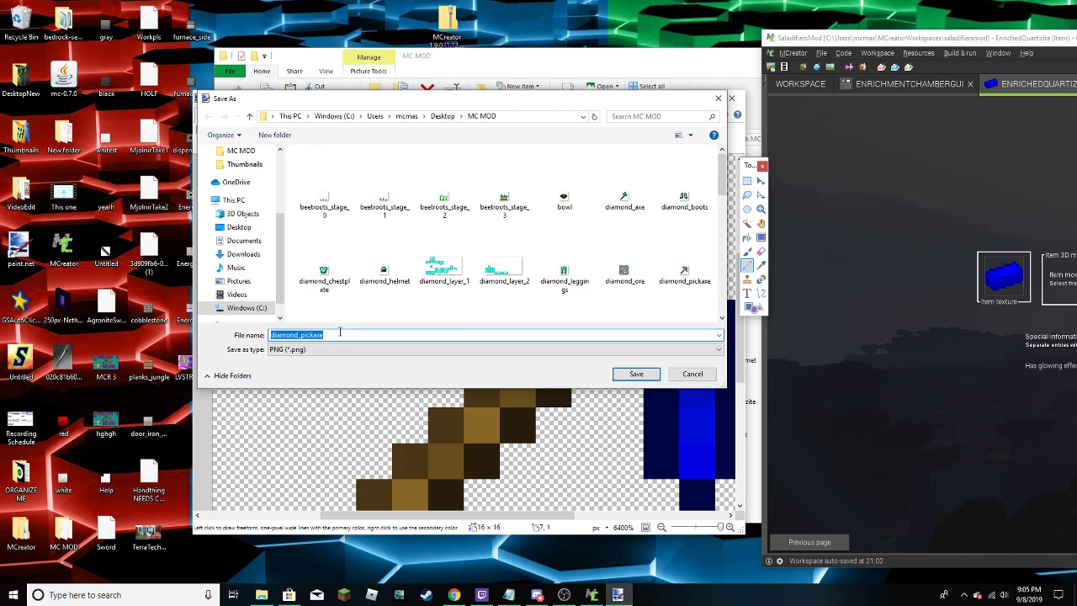
type("QuartzitePickaxe")
key("Return")
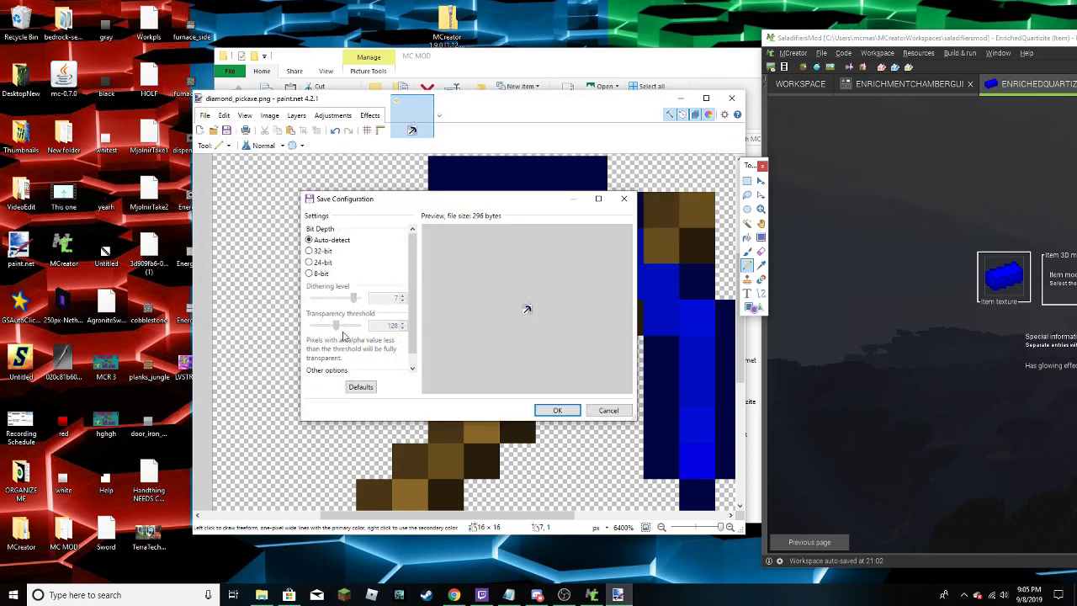
left_click(573, 412)
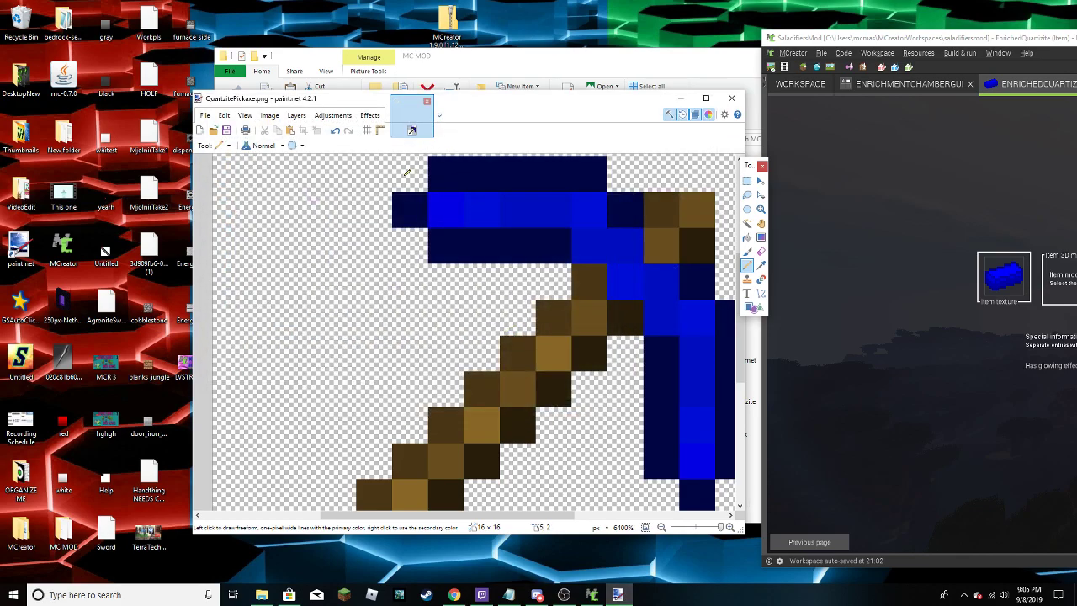
Switch to the MC MOD folder and open diamond_axe in paint.net
left_click(718, 90)
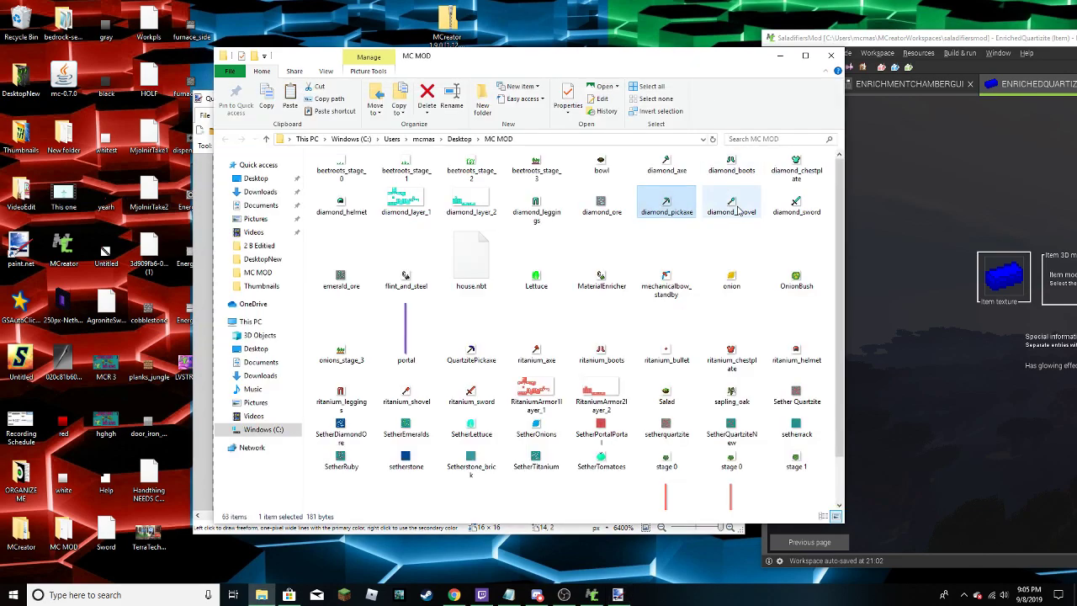
left_click(666, 164)
right_click(666, 164)
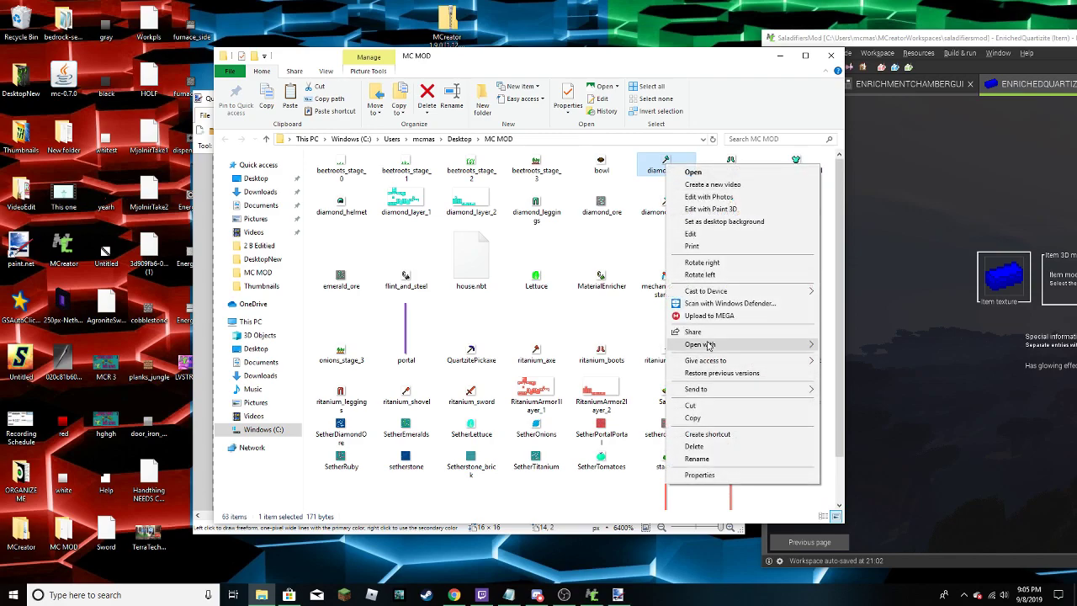
mouse_move(709, 345)
left_click(845, 371)
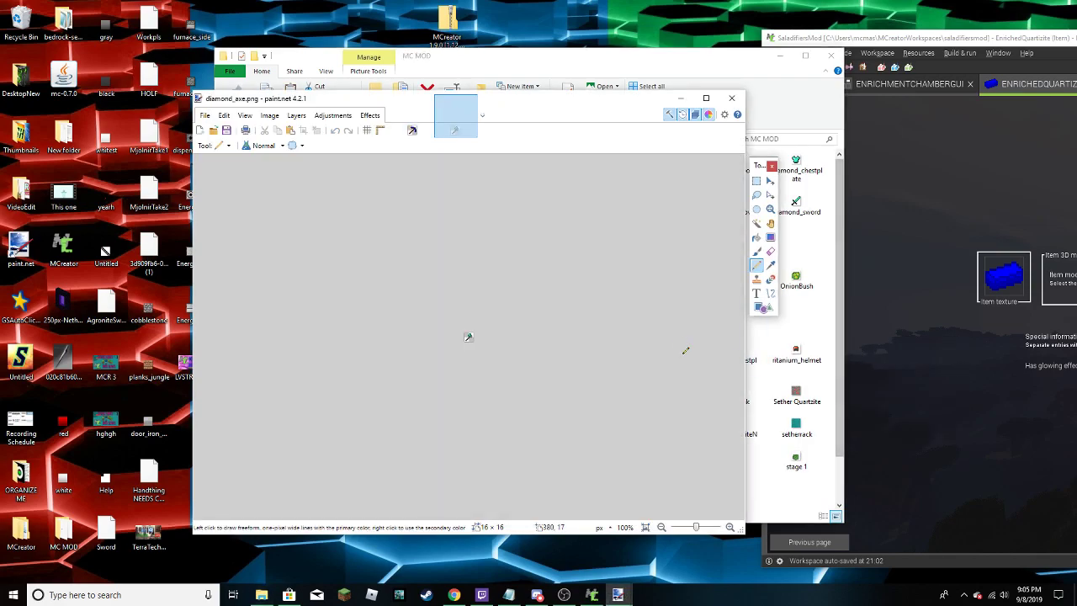
scroll(710, 261, "up", 2, "ctrl")
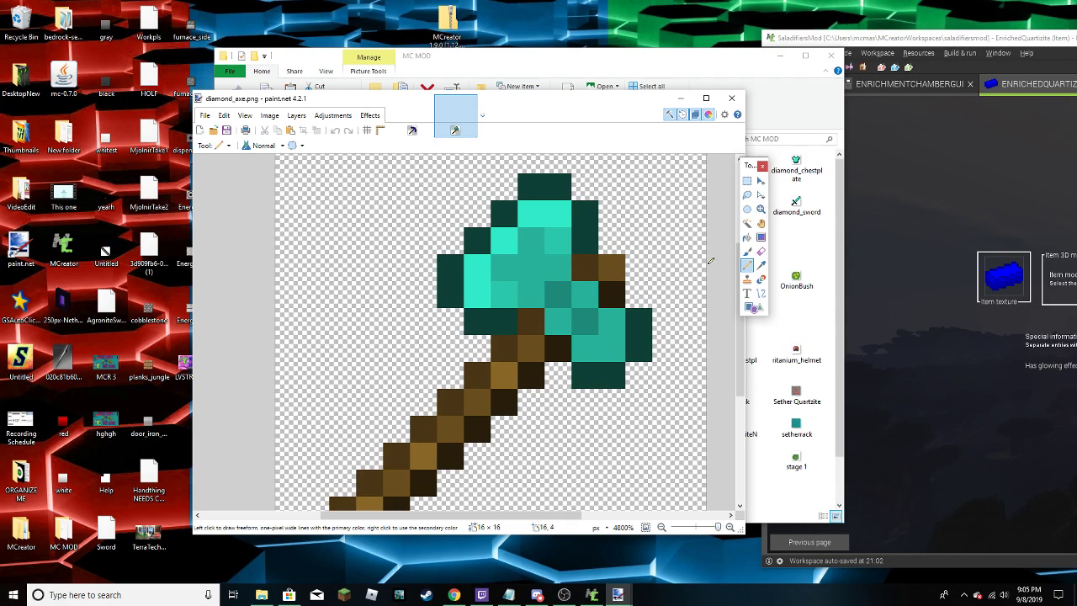
Select the axe head with the Magic Wand at 56% tolerance and recolour it blue through Hue / Saturation with saturation 126 and lightness -10
left_click(746, 223)
left_click(507, 268)
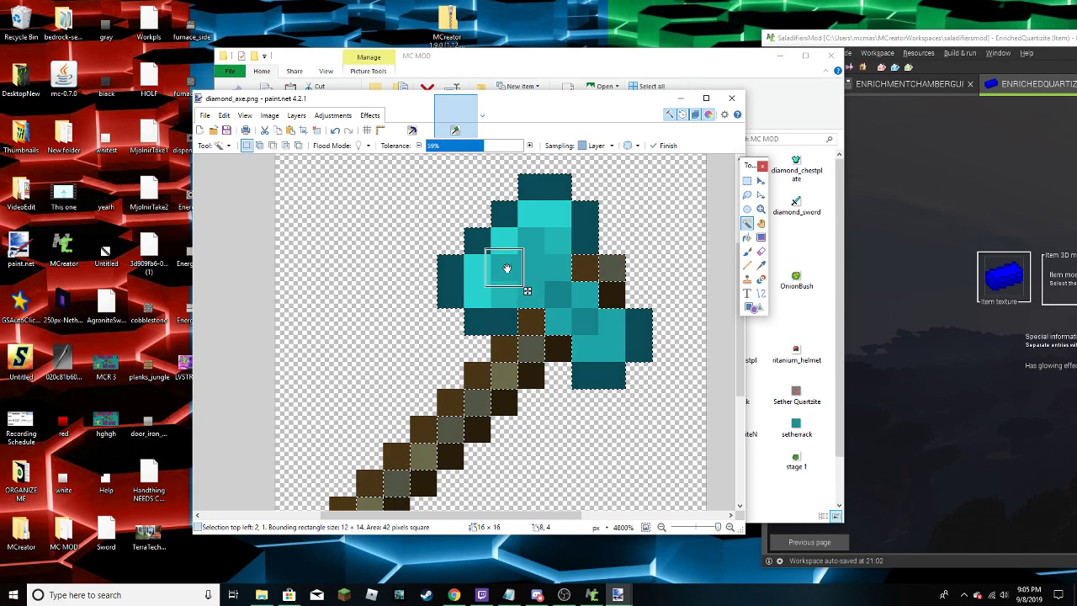
left_click(481, 148)
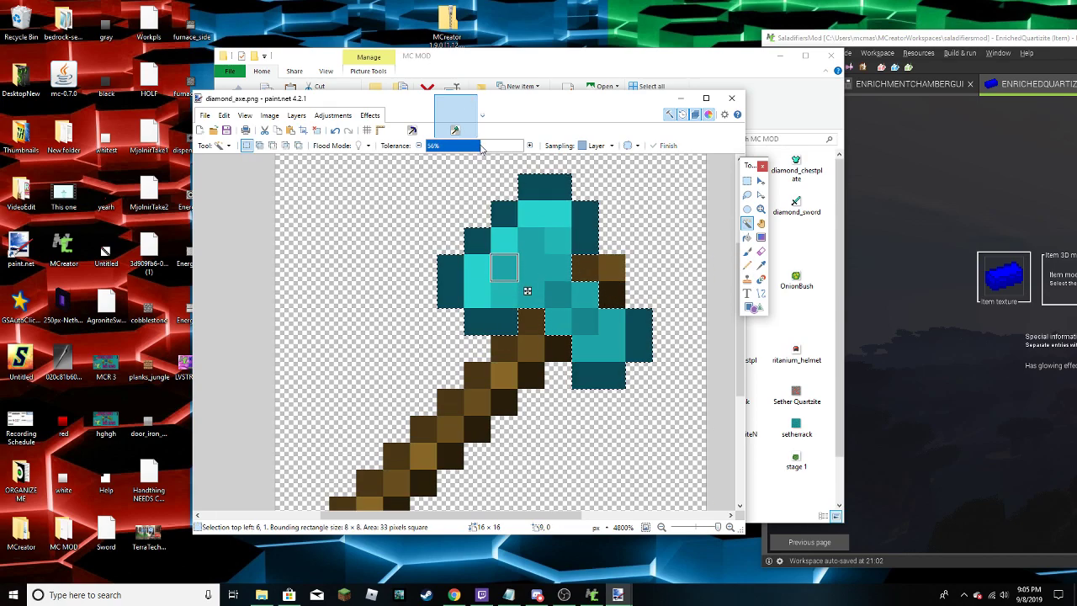
left_click(335, 116)
left_click(362, 183)
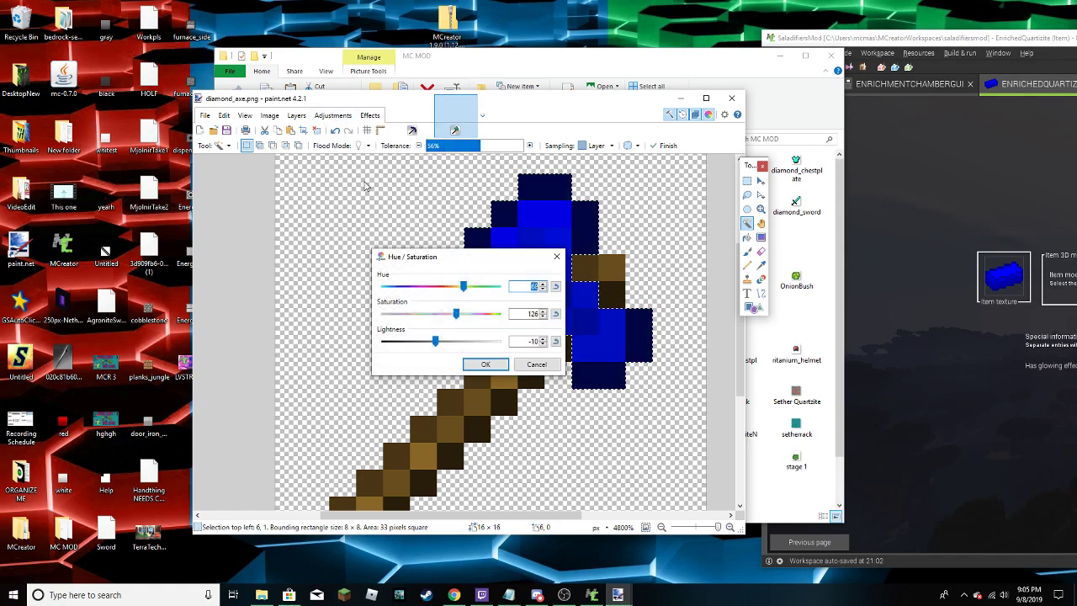
left_click(478, 364)
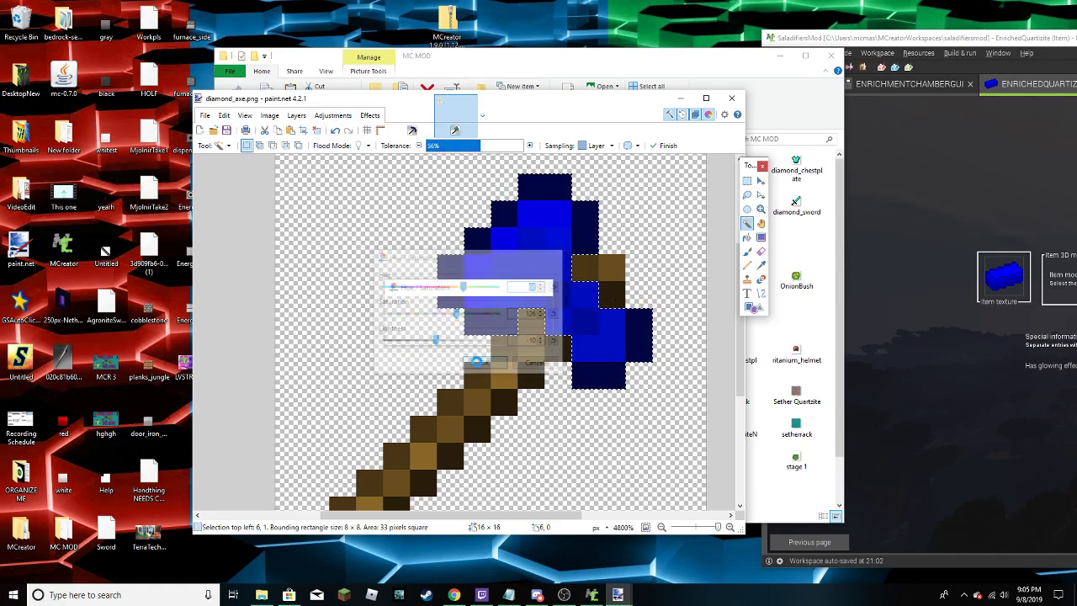
Save the axe texture as a new PNG named QuartziteAxe in the MC MOD folder and close paint.net
left_click(206, 115)
left_click(236, 217)
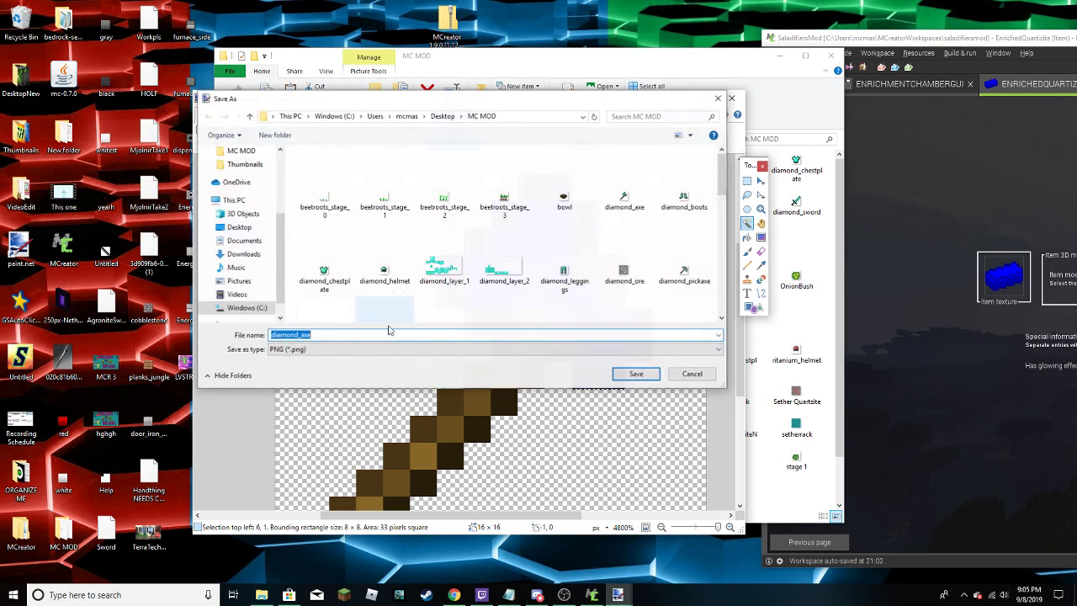
type("Qua")
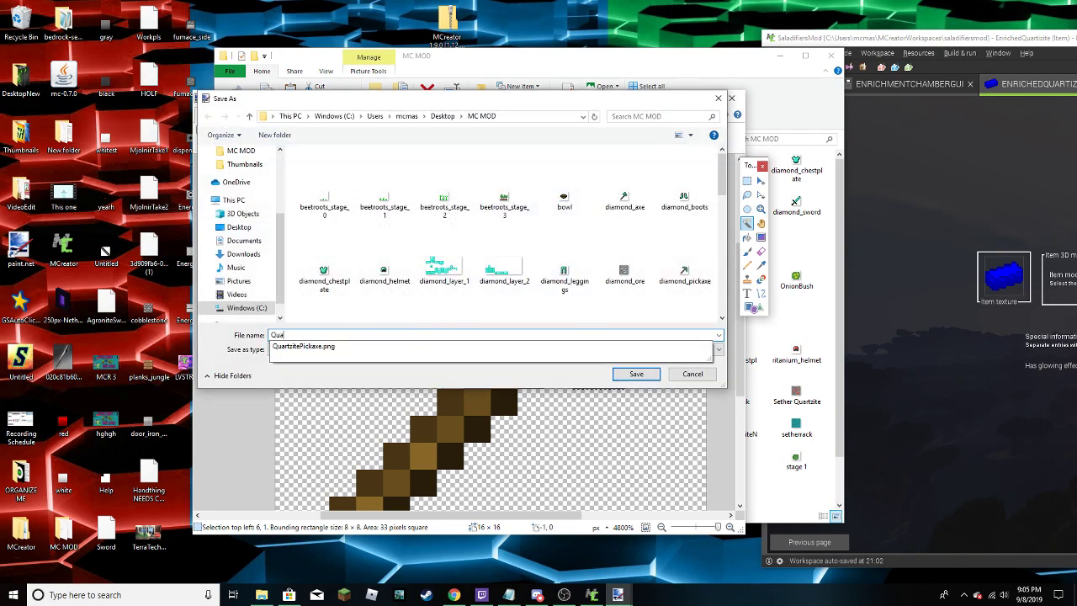
type("rtize")
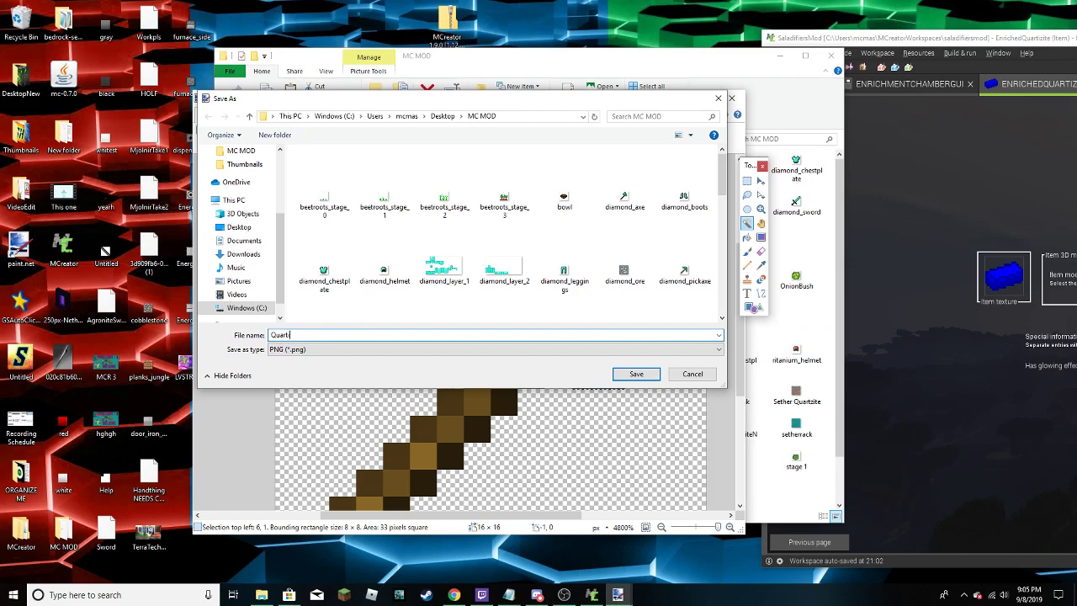
key("BackSpace")
key("BackSpace")
type("rtz")
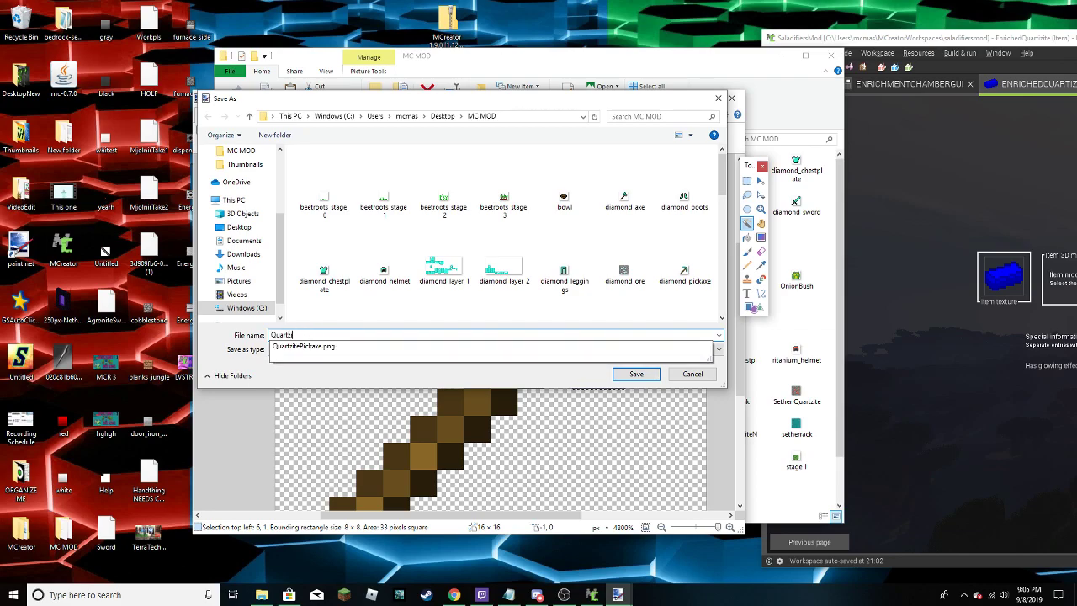
type("iteA")
key("BackSpace")
type("Axe")
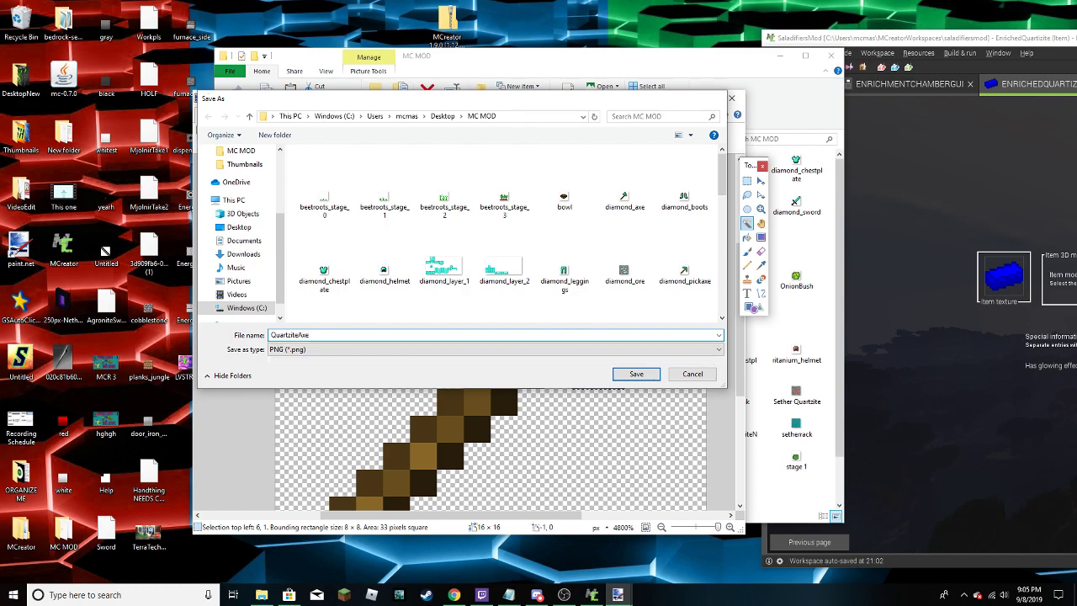
key("Return")
key("Return")
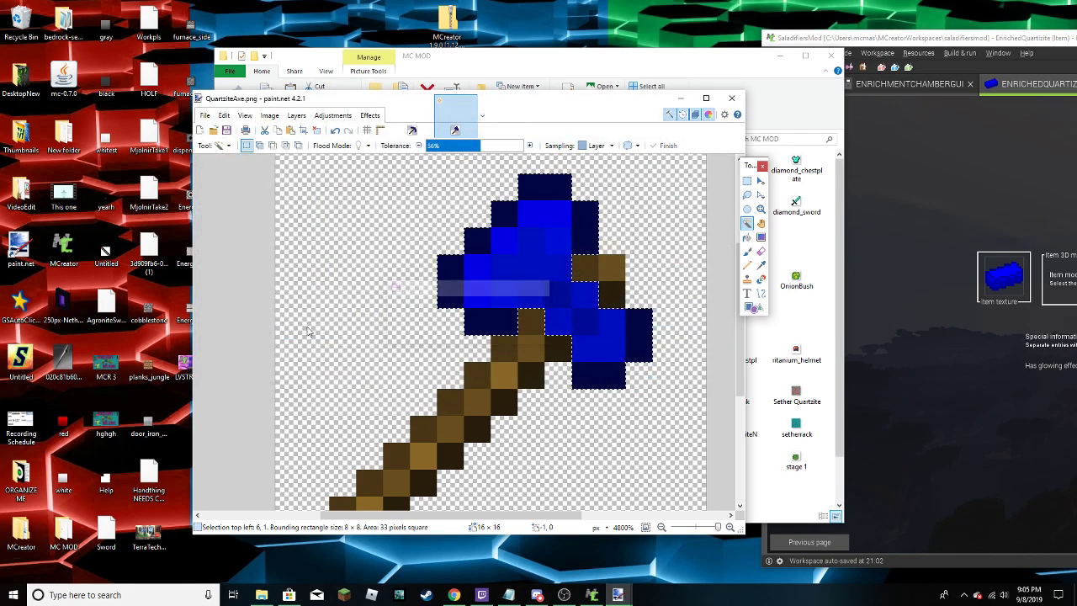
left_click(732, 98)
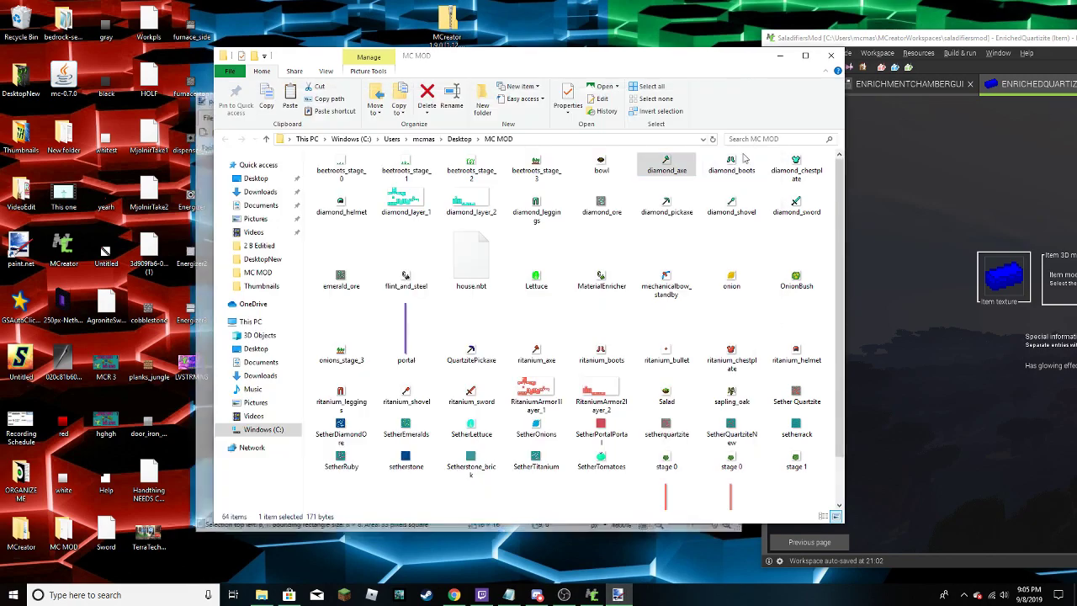
Open diamond_shovel from the MC MOD folder in paint.net
right_click(721, 206)
mouse_move(740, 242)
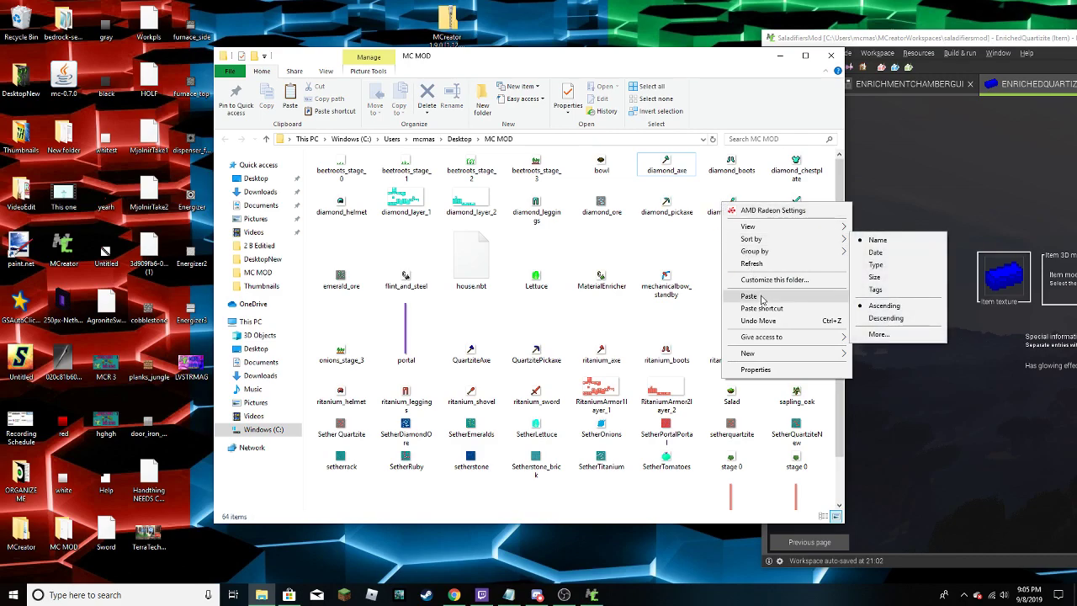
left_click(714, 214)
right_click(714, 213)
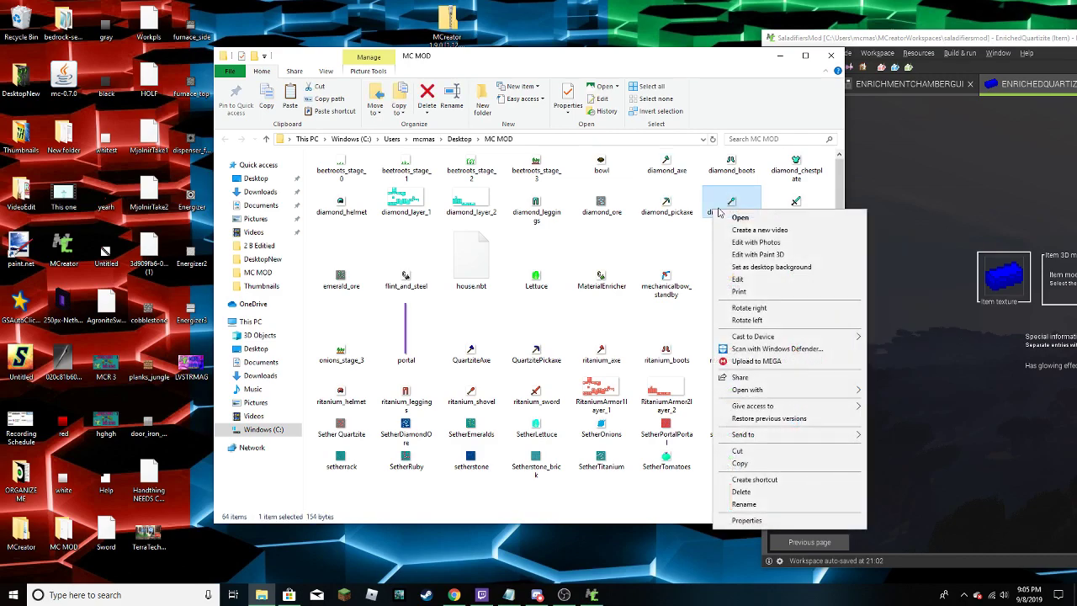
mouse_move(760, 391)
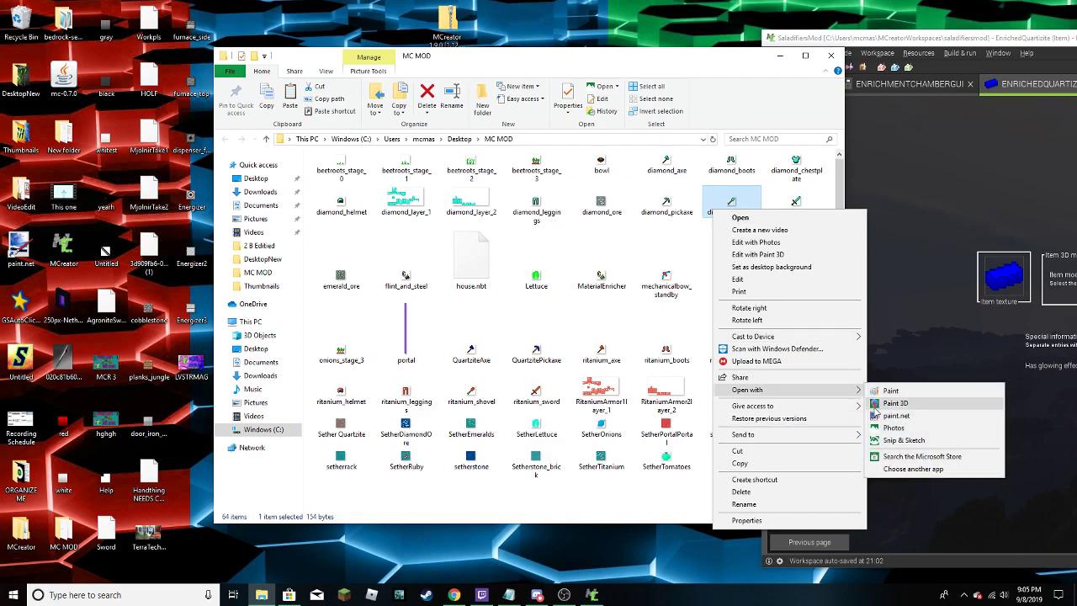
left_click(892, 412)
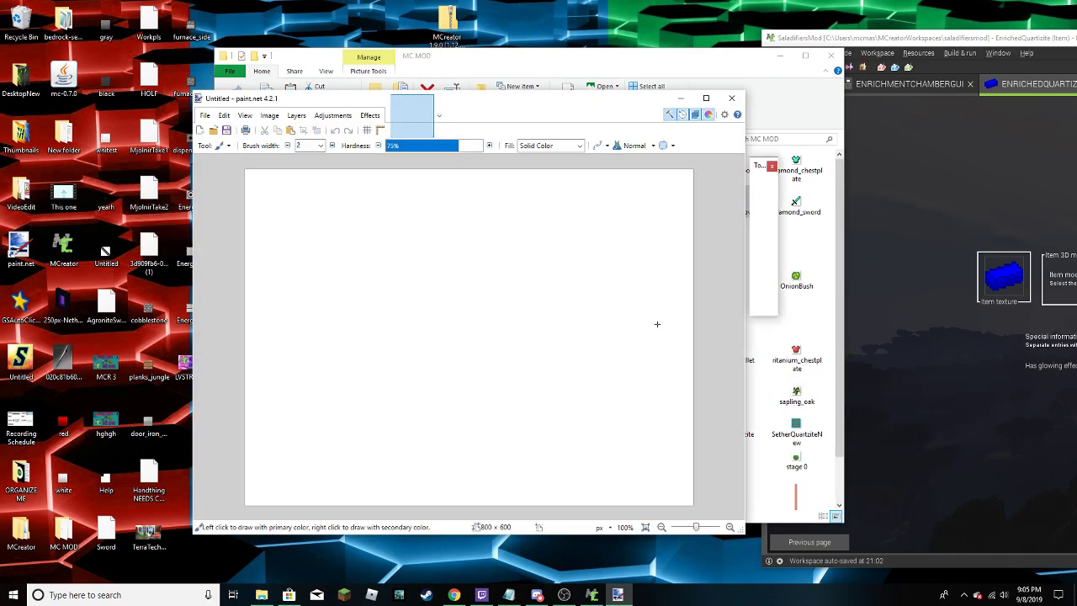
left_click_drag(698, 528, 720, 527)
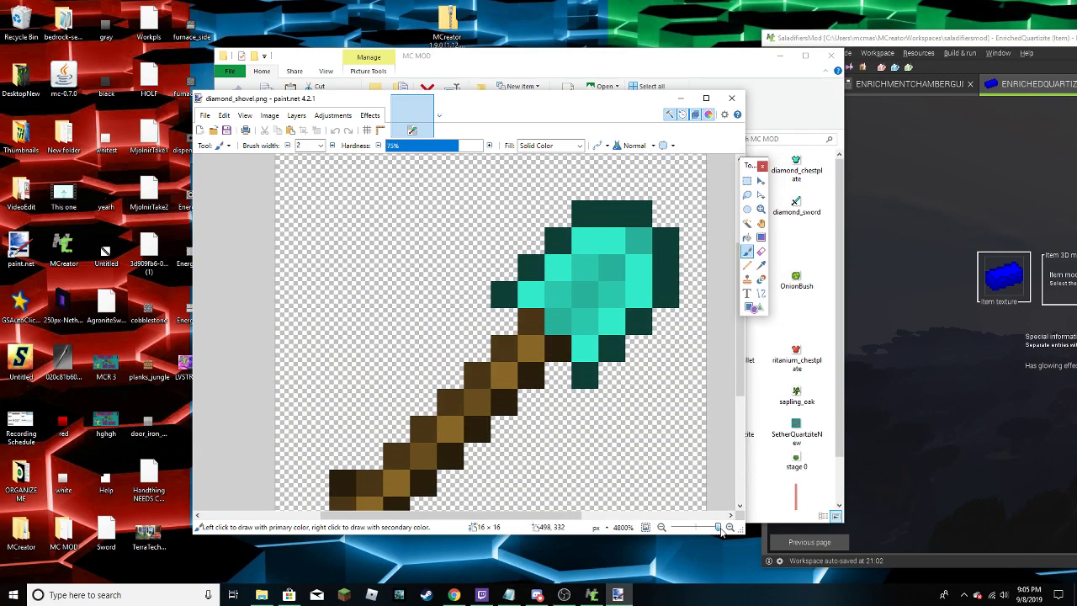
Select the whole shovel head, including its dark outline, with the Magic Wand at 60% tolerance
left_click(746, 223)
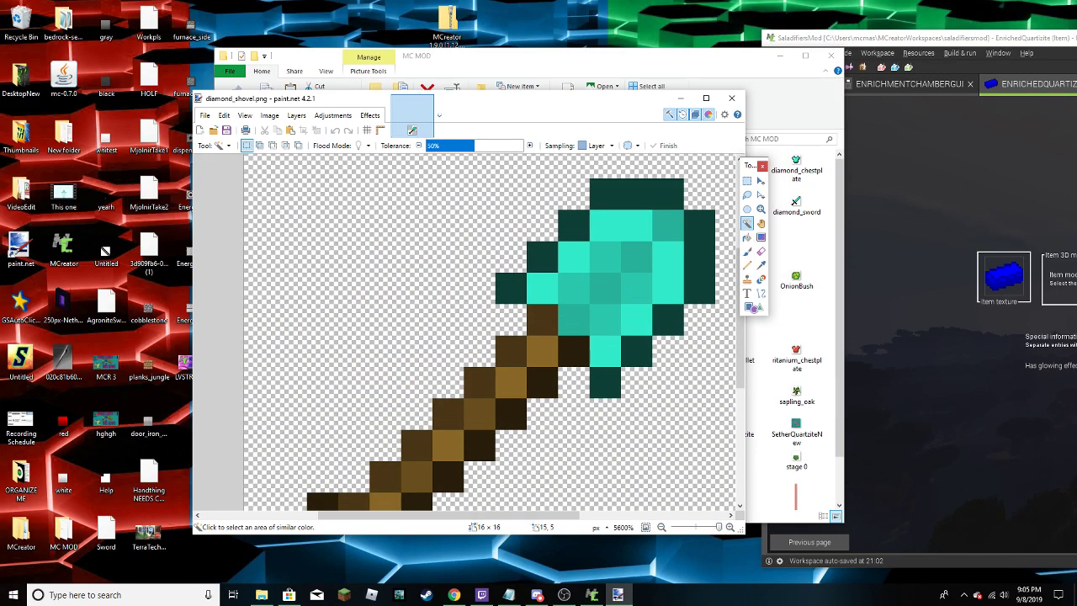
left_click(581, 298)
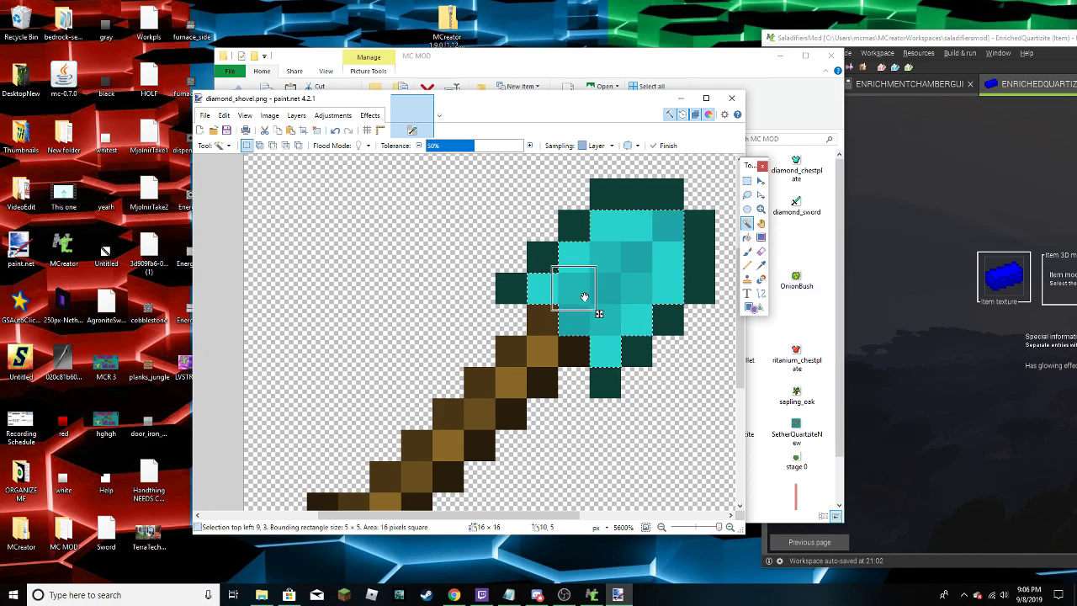
left_click(596, 311)
left_click_drag(474, 147, 480, 151)
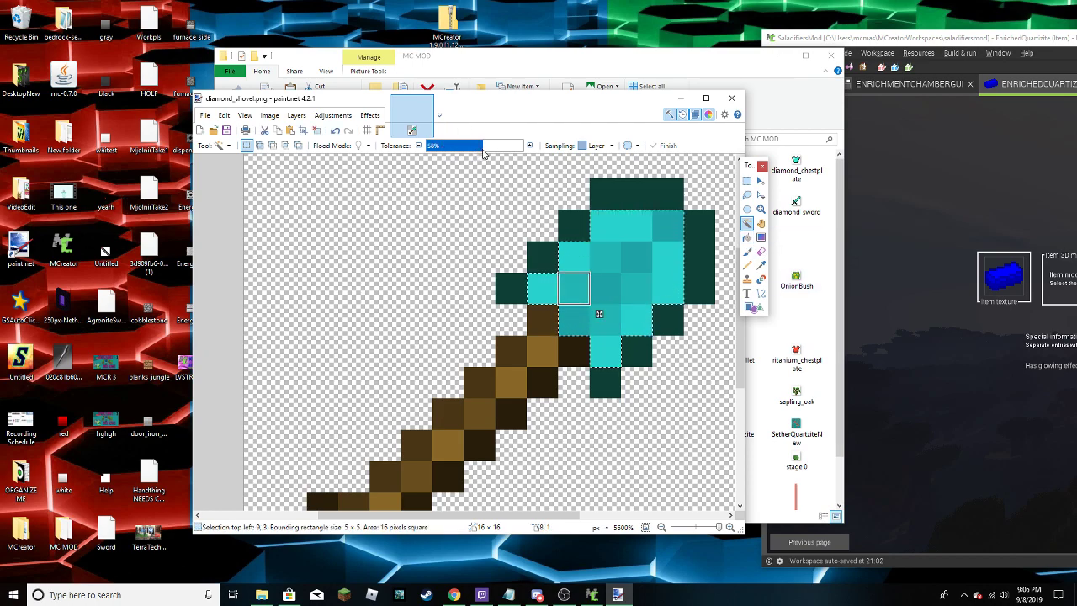
Recolour the selected shovel head blue through Hue / Saturation with hue 66 and saturation 108
left_click(333, 115)
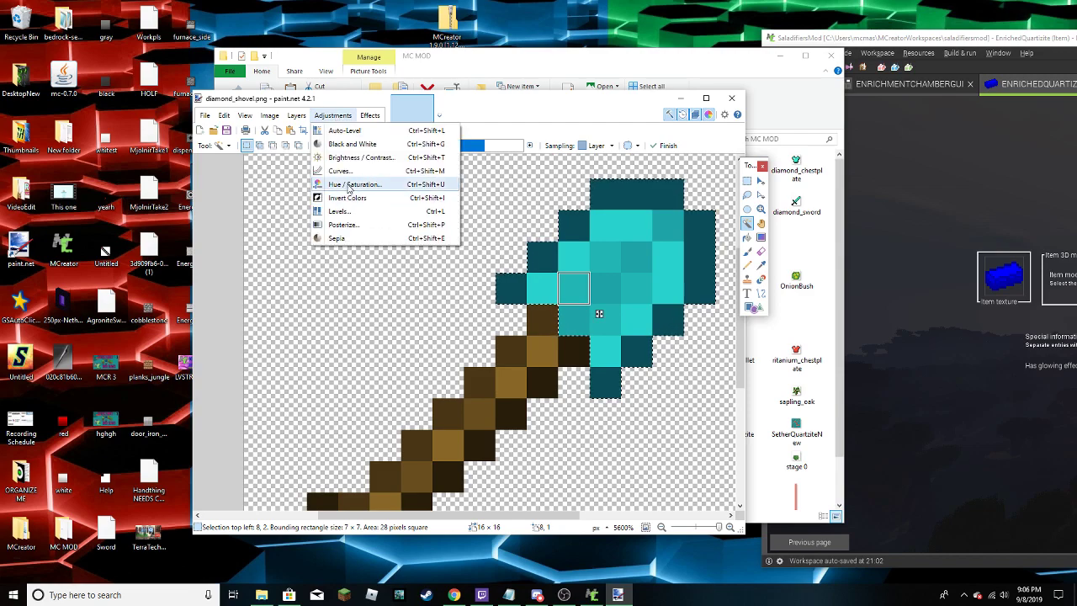
left_click(348, 187)
left_click_drag(441, 286, 444, 328)
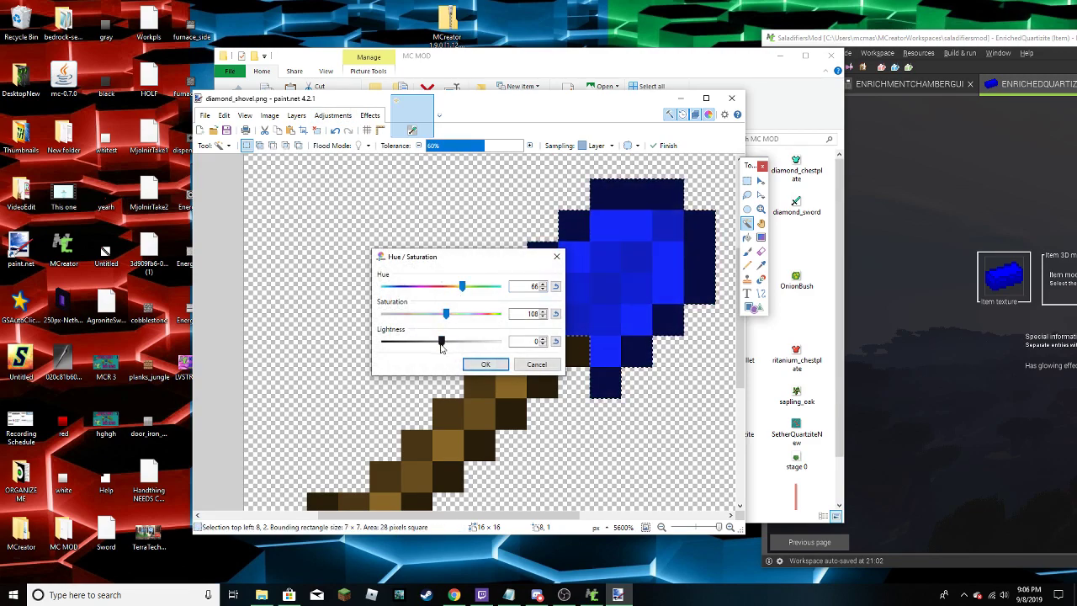
left_click(486, 365)
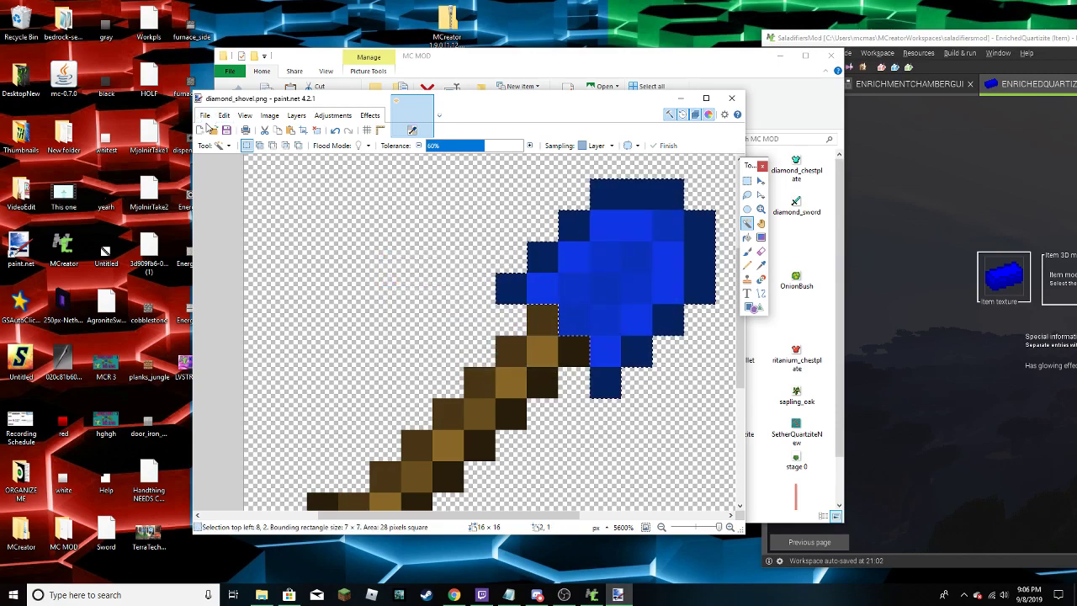
Save the recoloured shovel texture as a new PNG named QuartziteShovel in the MC MOD folder
left_click(206, 115)
left_click(240, 216)
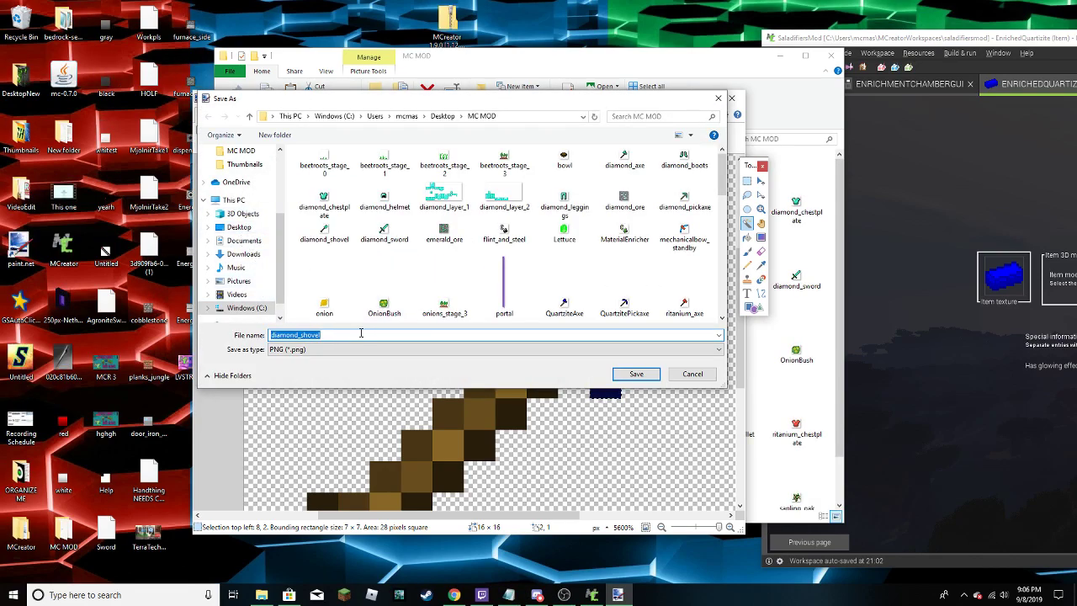
type("Qua")
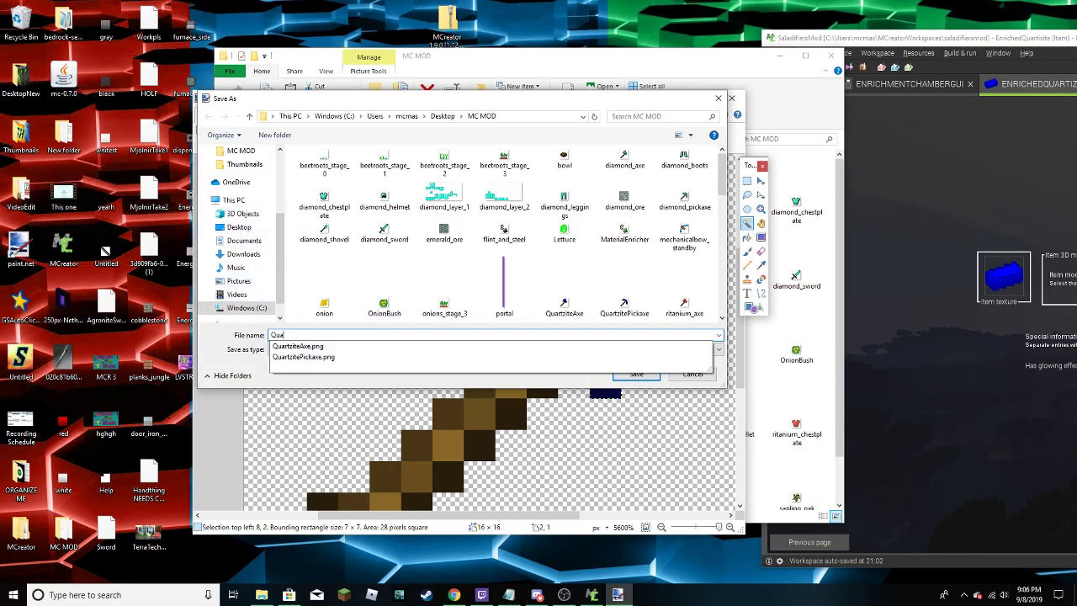
type("rtziteShovel")
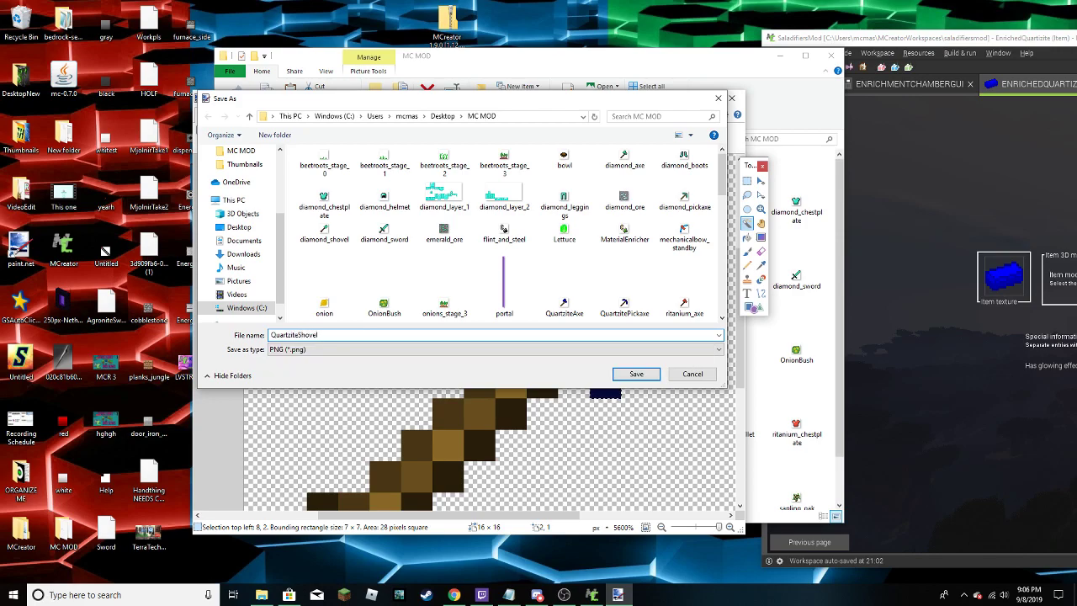
key("Return")
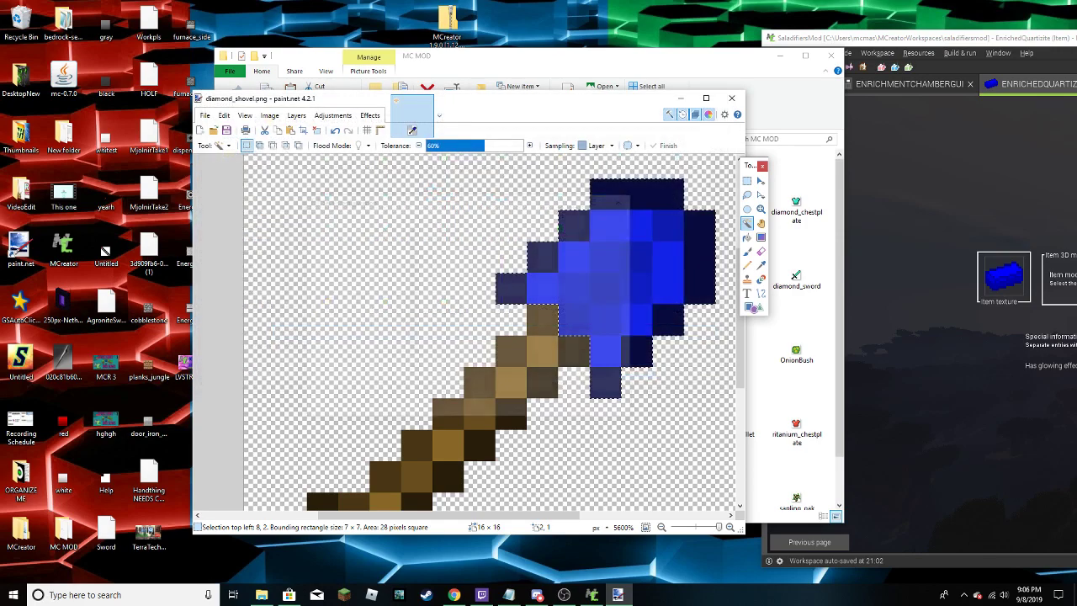
key("Return")
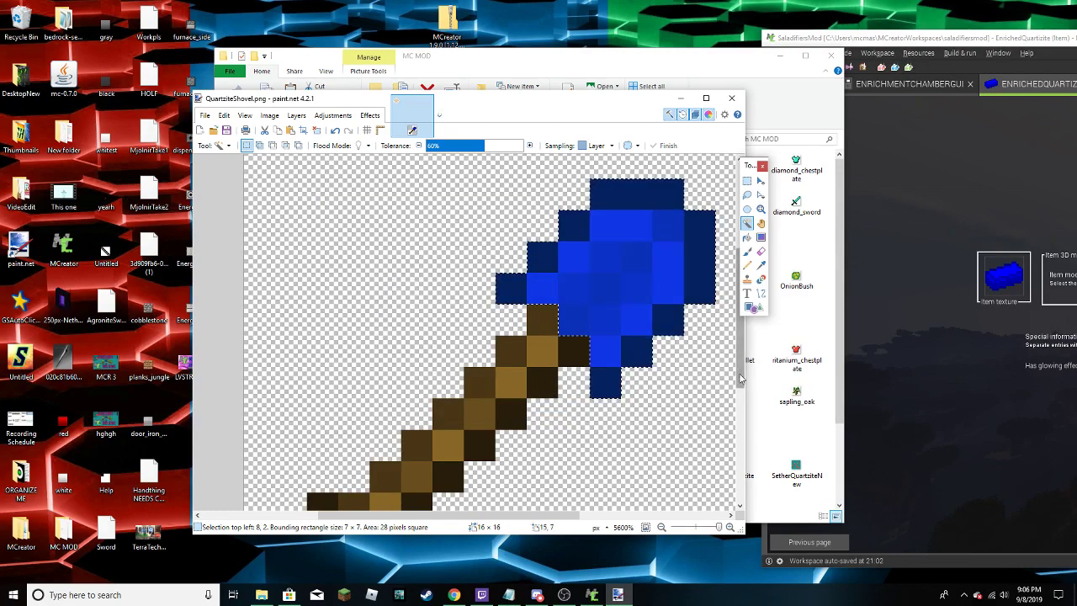
Open diamond_sword from the MC MOD folder in paint.net
left_click(796, 421)
right_click(787, 207)
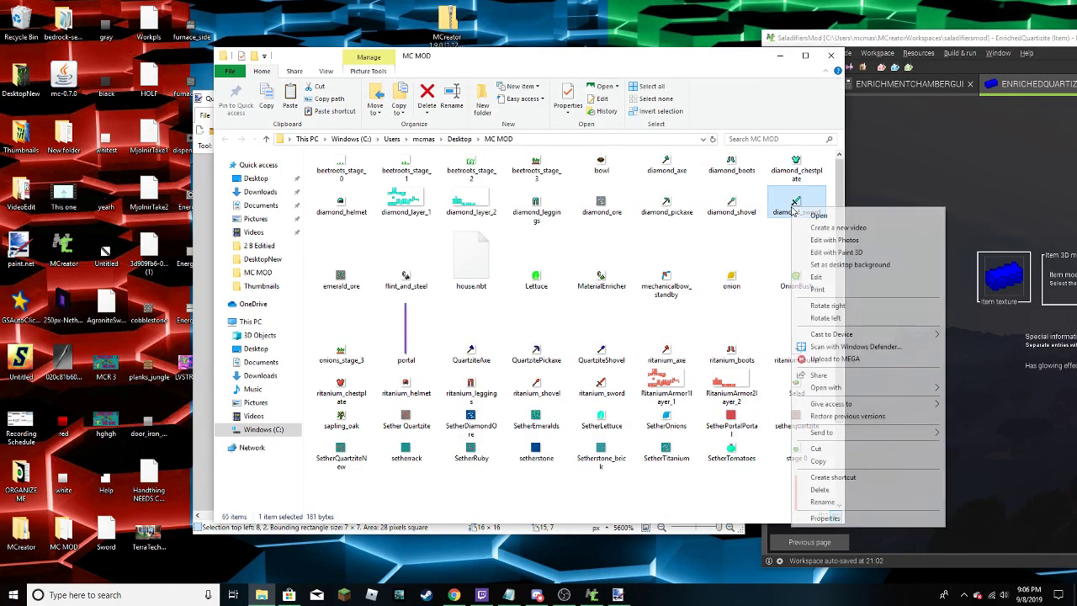
mouse_move(827, 390)
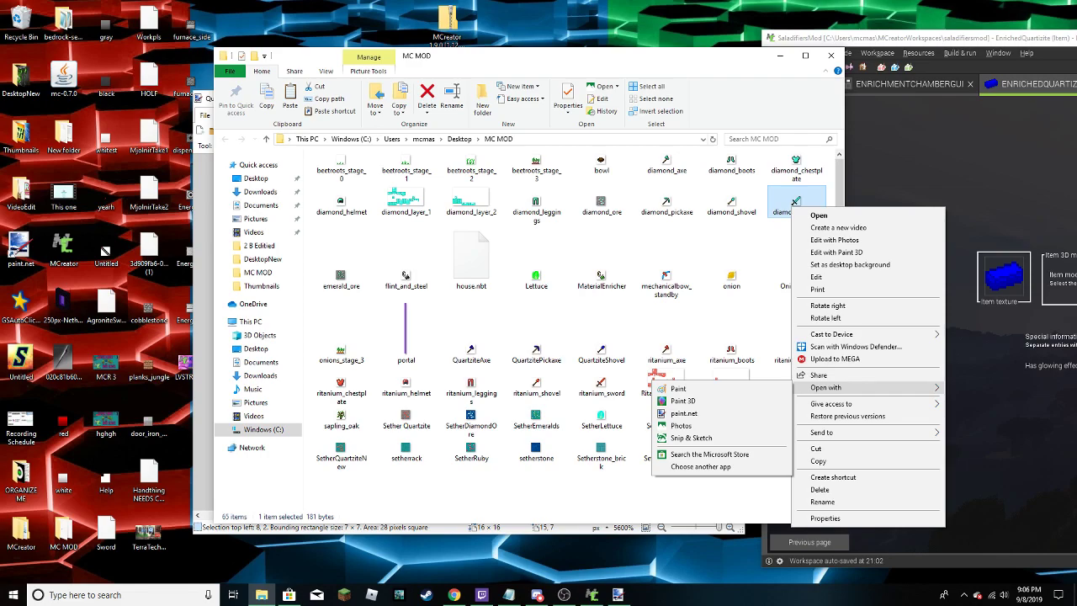
left_click(726, 417)
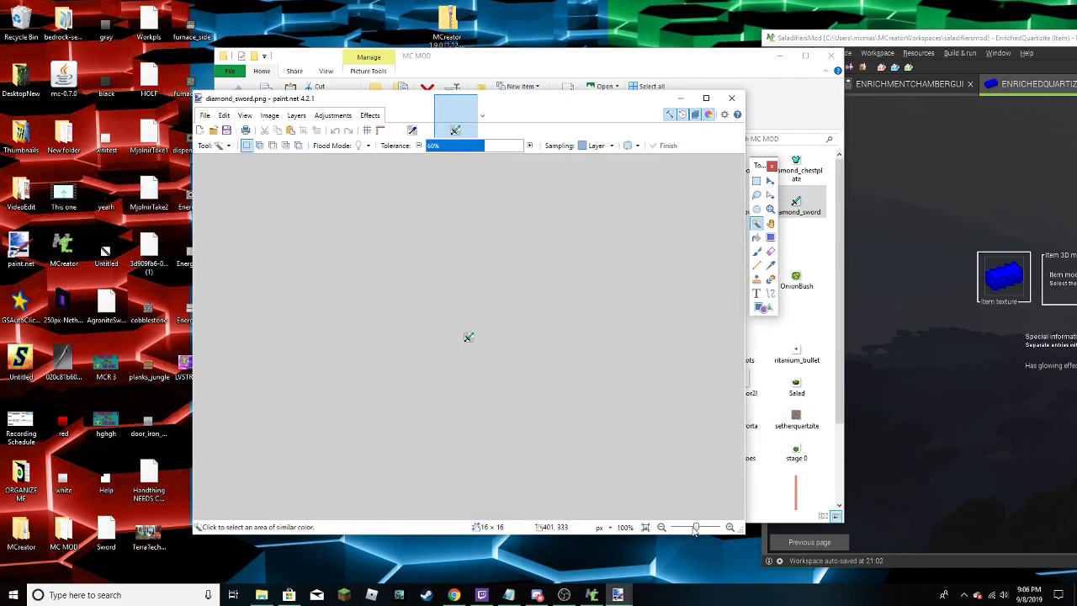
left_click_drag(696, 528, 716, 527)
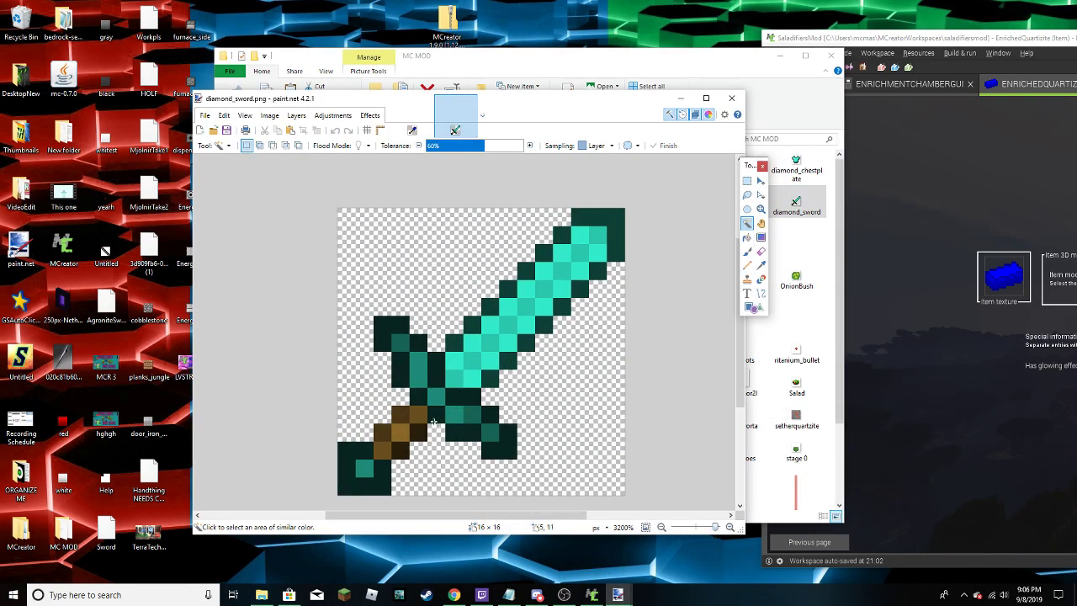
Try to select the sword's blade and guard without the handle using the Magic Wand at 60%, 46% and 57% tolerance
left_click(458, 381)
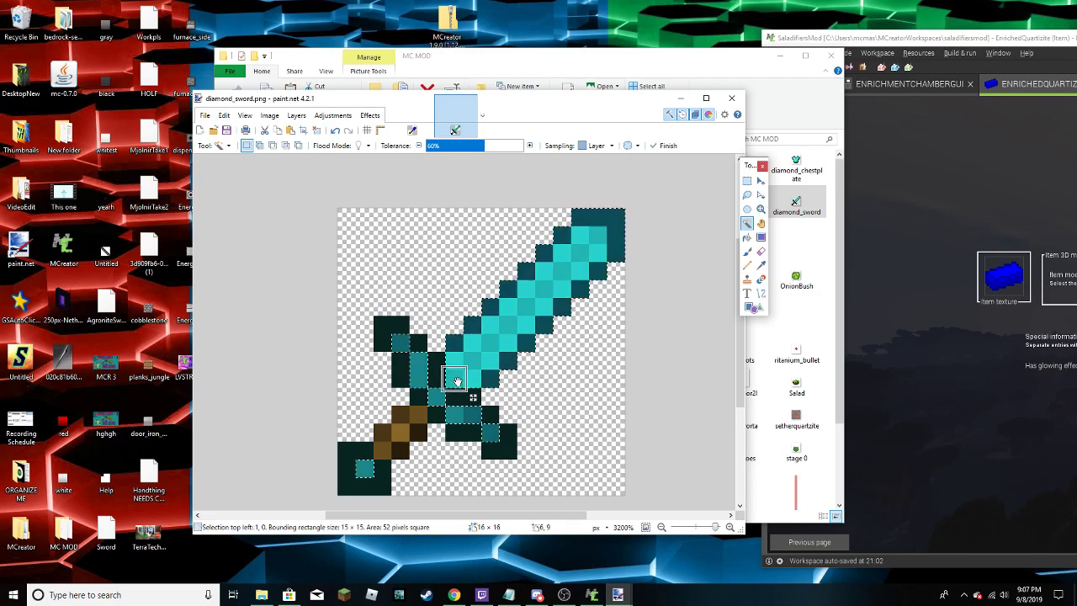
left_click(402, 367)
left_click(417, 362)
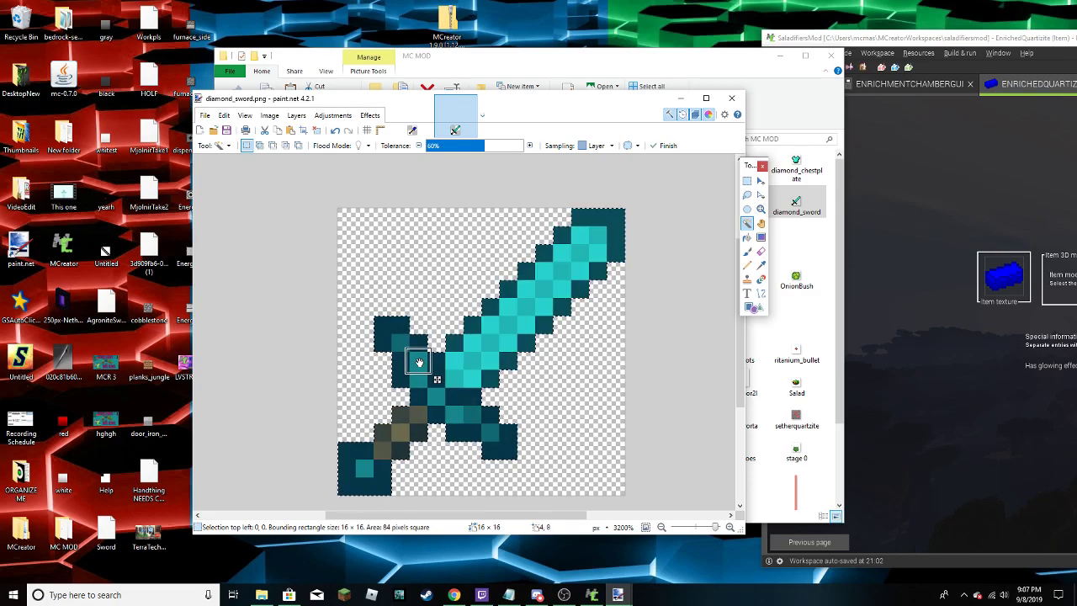
left_click_drag(485, 149, 472, 150)
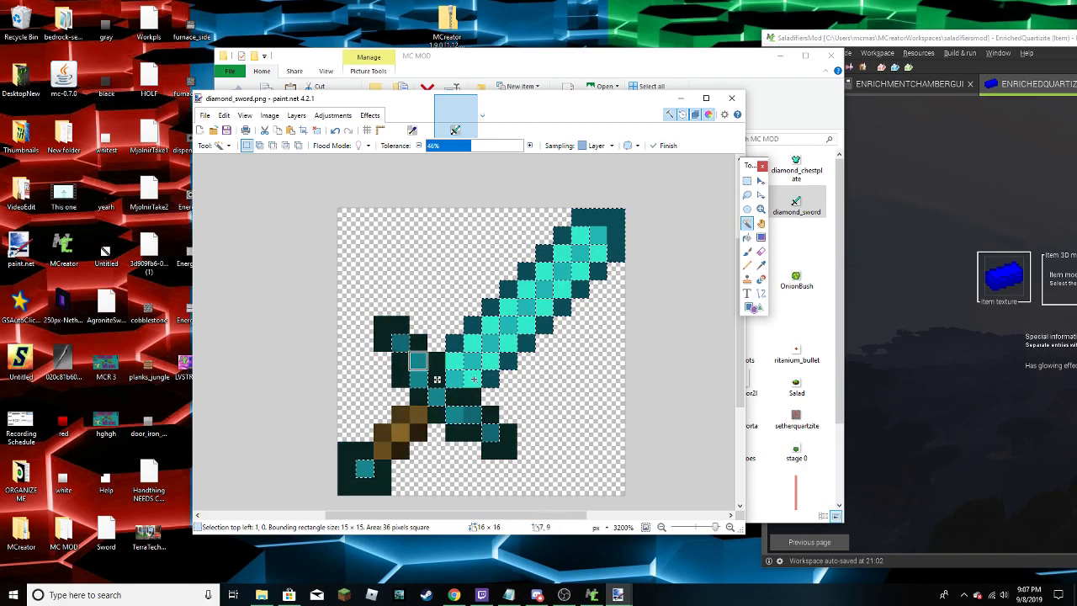
left_click_drag(436, 380, 491, 415)
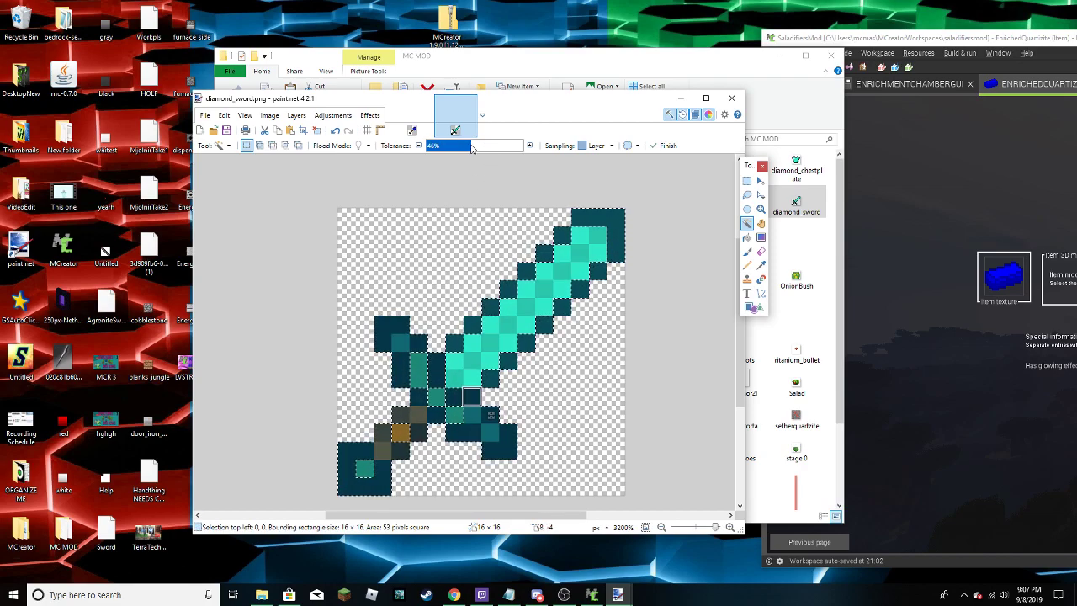
mouse_move(474, 149)
left_mouse_down()
mouse_move(437, 149)
mouse_move(486, 156)
left_mouse_up()
left_click(472, 355)
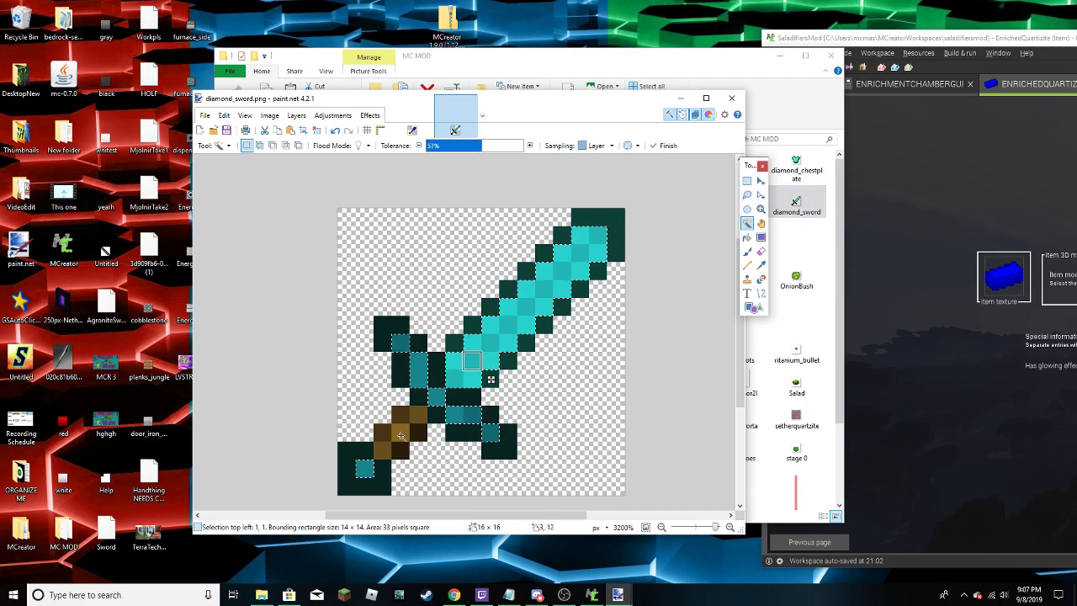
Select everything except the sword's brown handle, isolating the handle with the Magic Wand at 40% tolerance
left_click(382, 452)
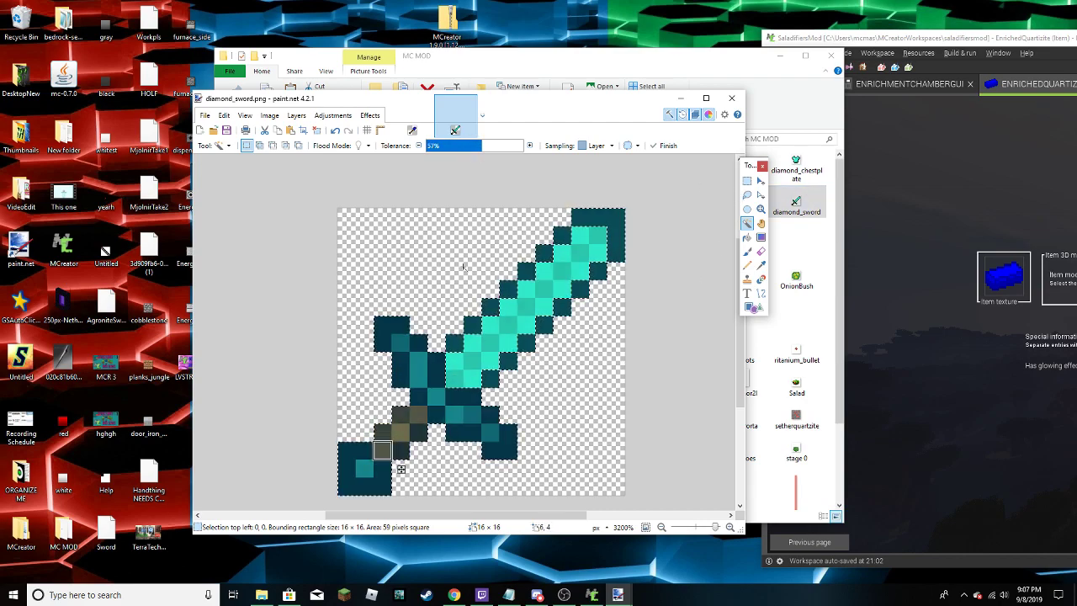
left_click(476, 148)
left_click_drag(475, 150, 466, 149)
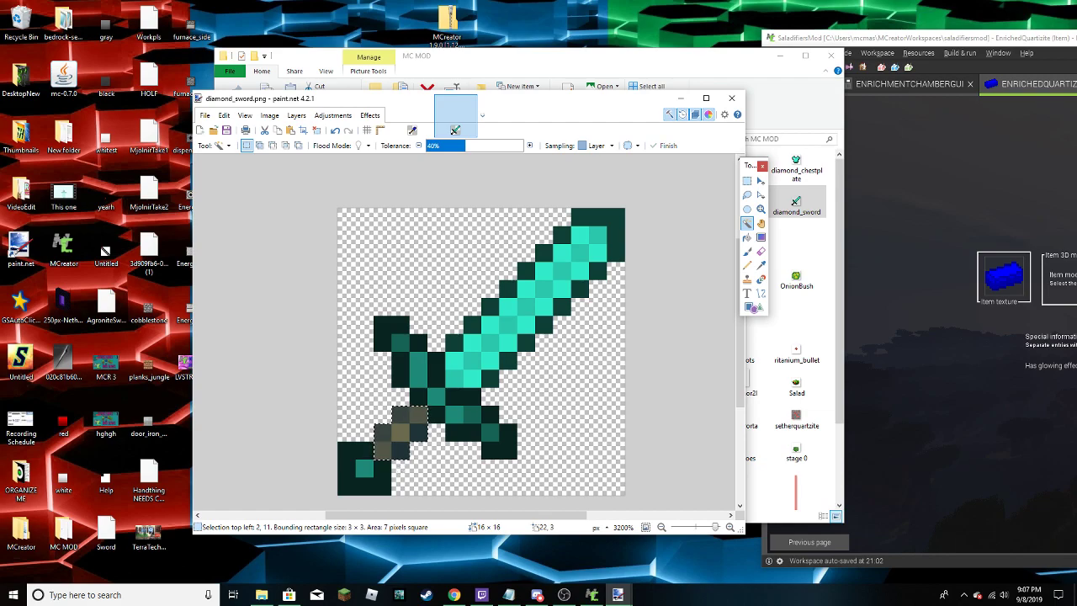
key("ctrl+v")
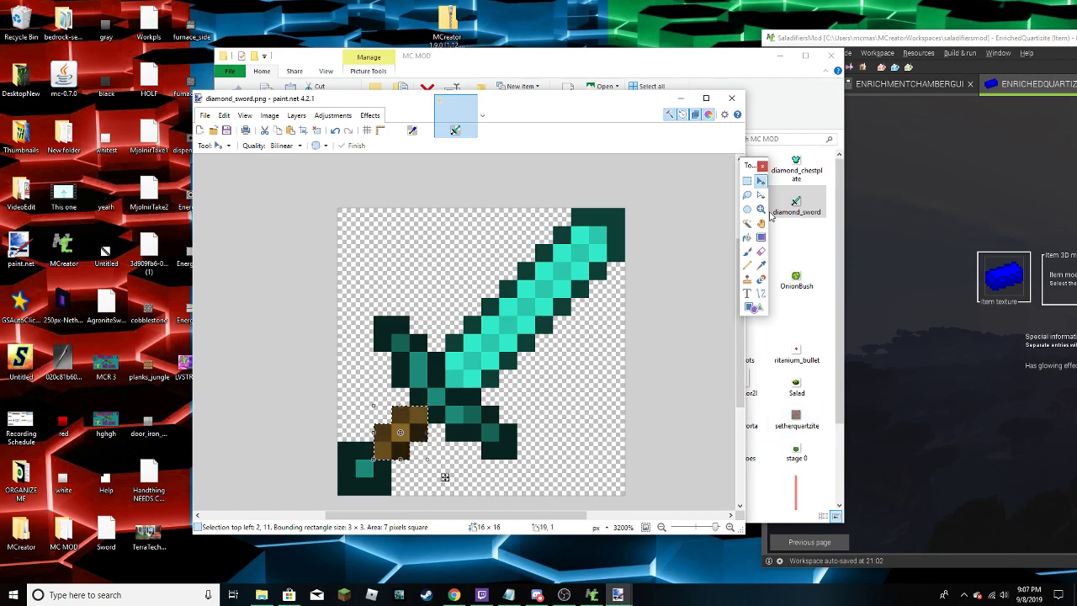
left_click(751, 224)
left_click(491, 323)
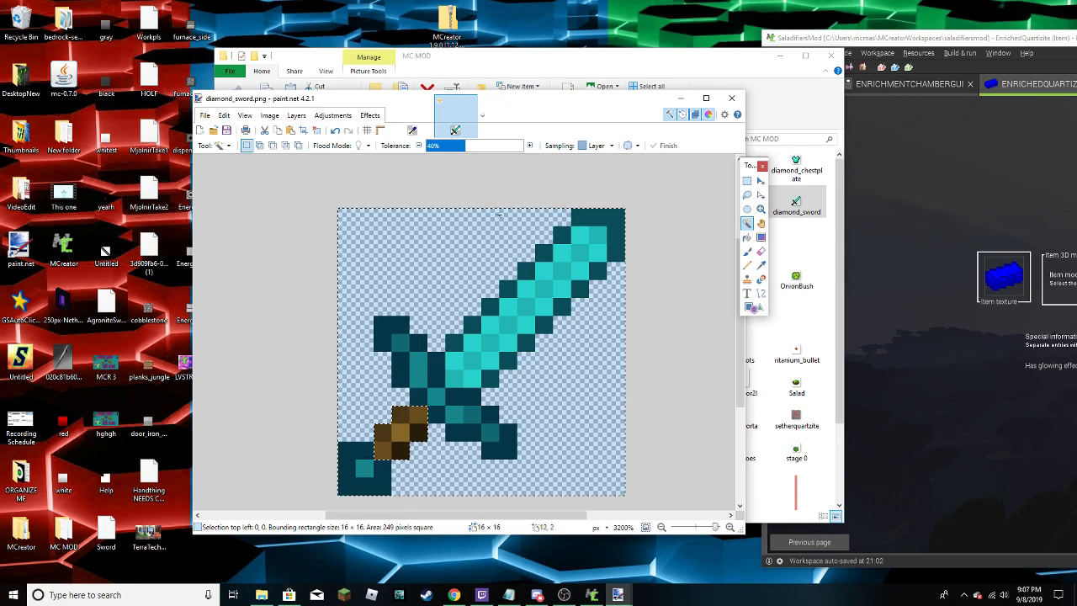
Recolour the selection blue through Hue / Saturation with hue 66, saturation 108 and lightness -7, and clear the selection
left_click(332, 115)
left_click(356, 192)
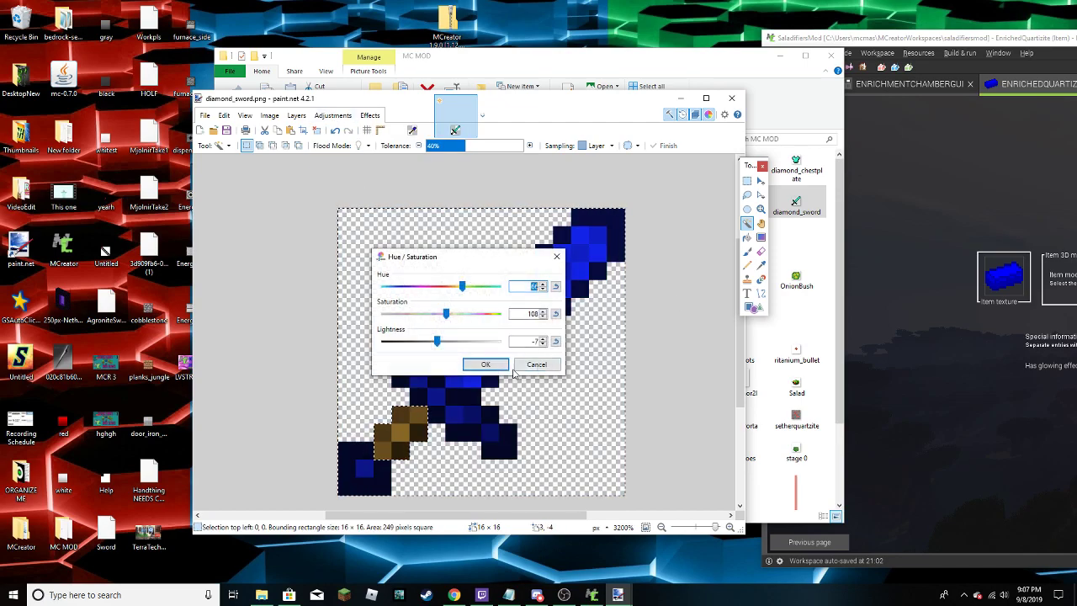
left_click(486, 365)
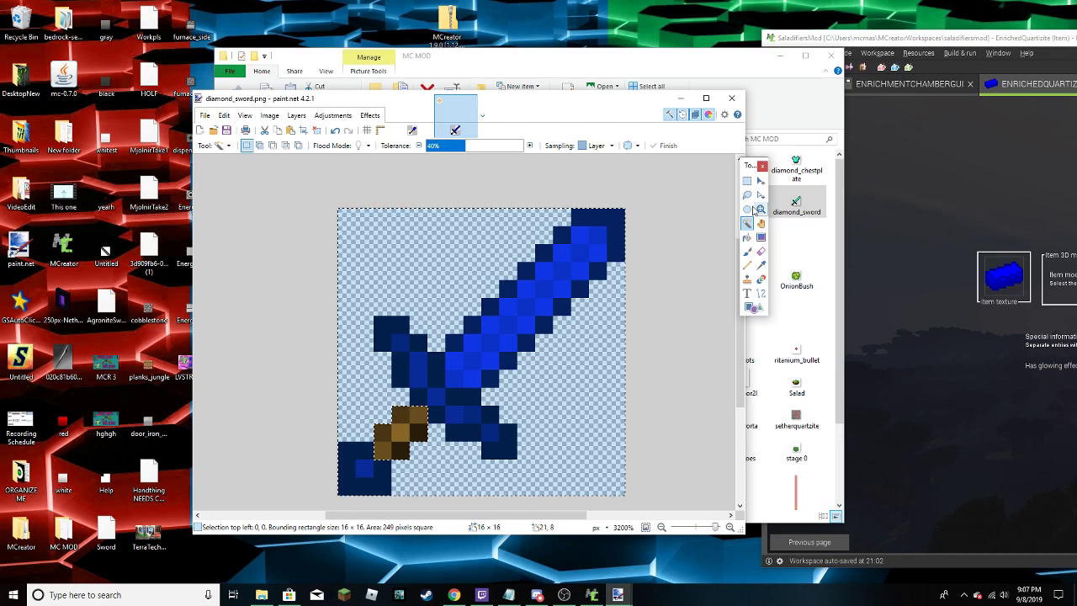
left_click(746, 181)
left_click(556, 328)
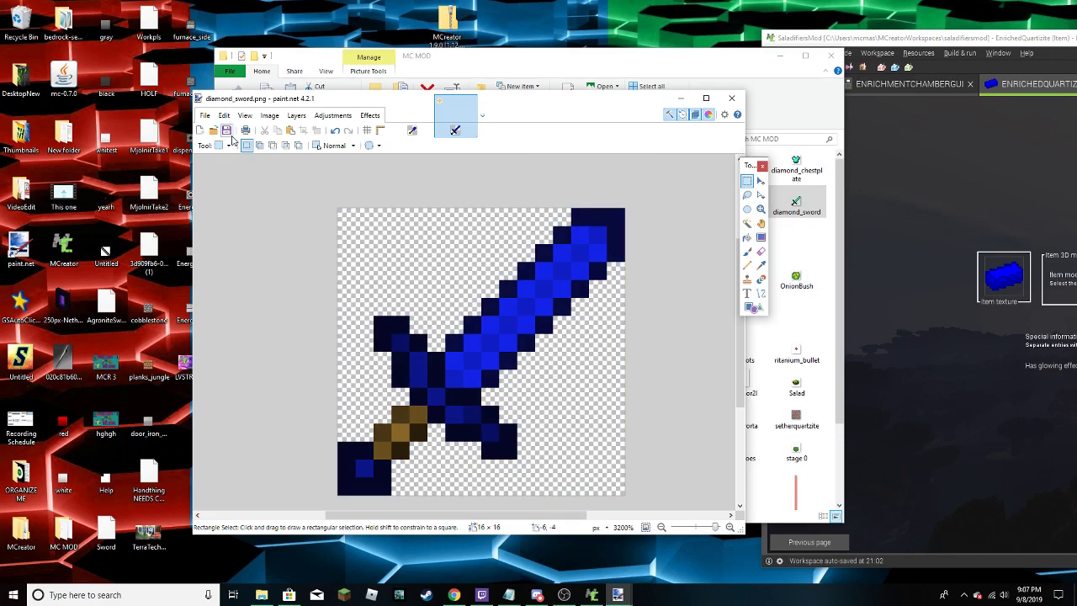
Save the sword texture as a new PNG named QuartziteSword in the MC MOD folder and close paint.net
left_click(204, 114)
left_click(233, 221)
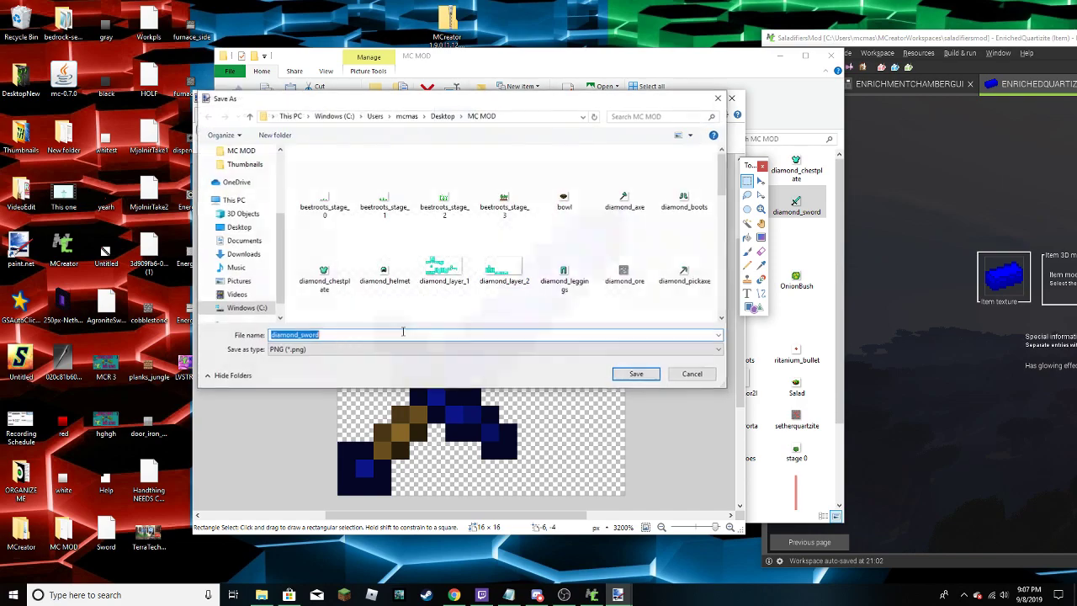
type("Quartz")
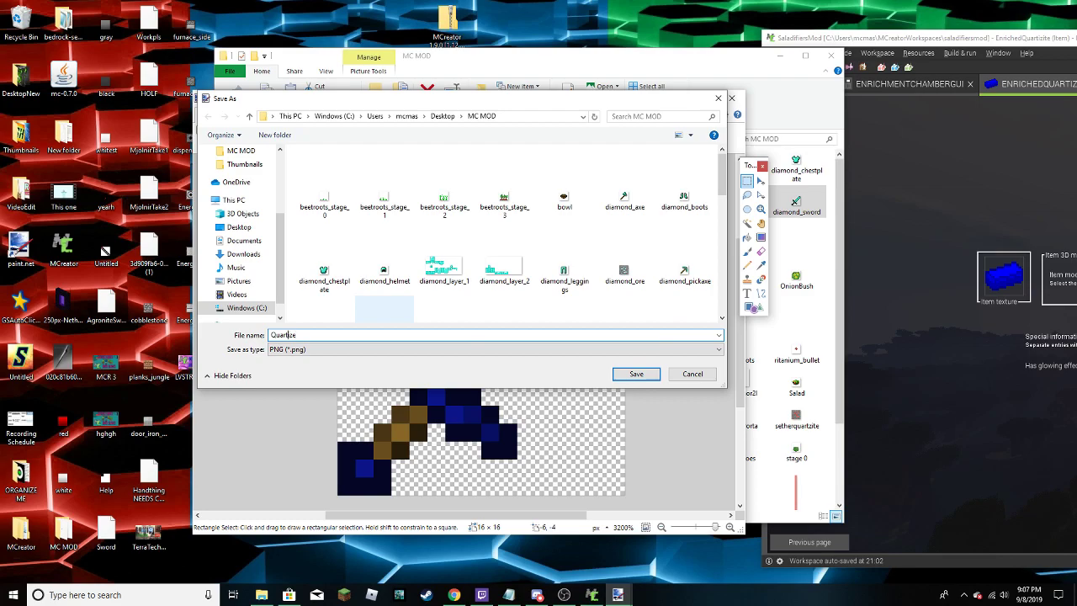
type("ite")
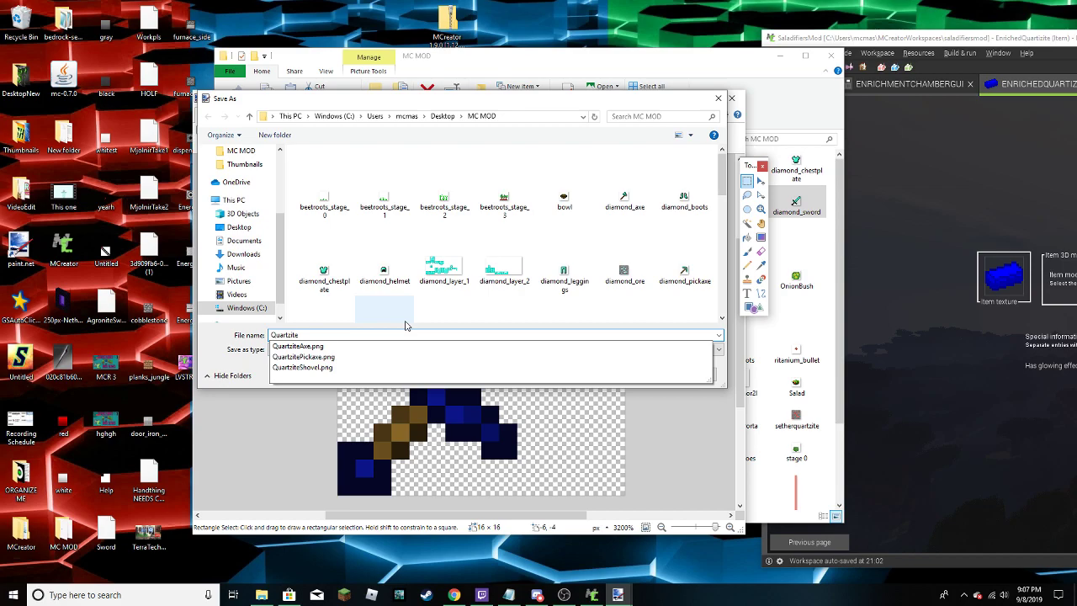
type("Sword")
key("Return")
key("Return")
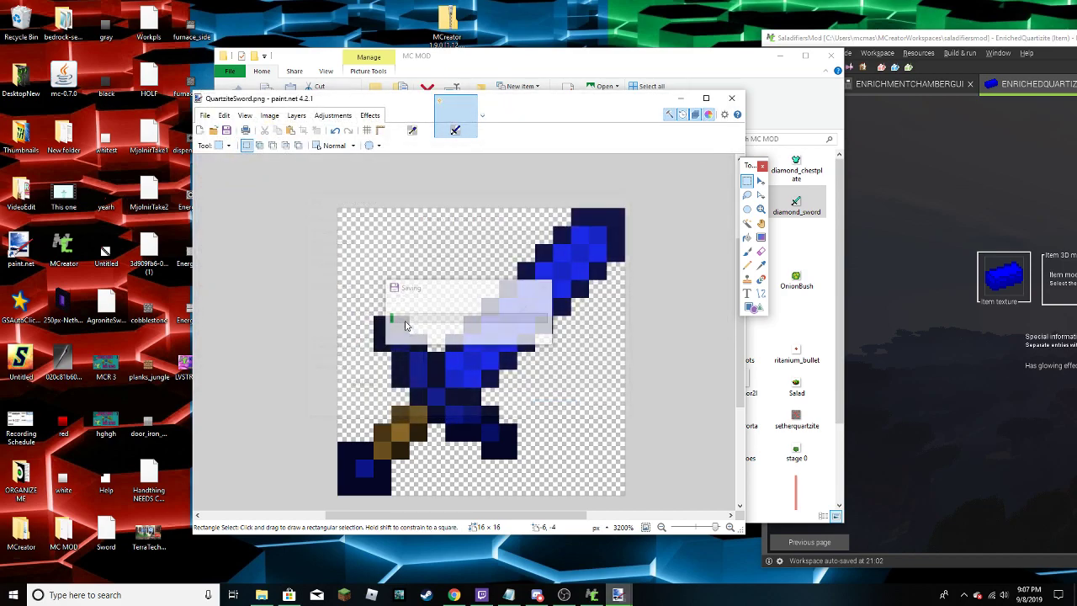
left_click(731, 97)
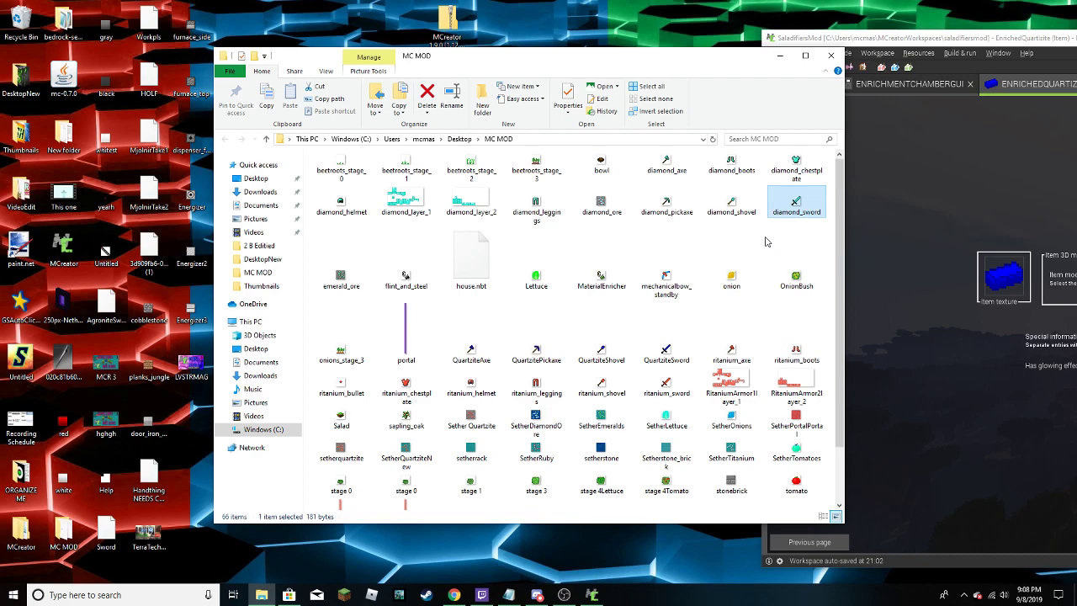
Open diamond_chestplate from the MC MOD folder in paint.net and move the paint.net window aside to uncover the folder's files
right_click(797, 171)
mouse_move(833, 350)
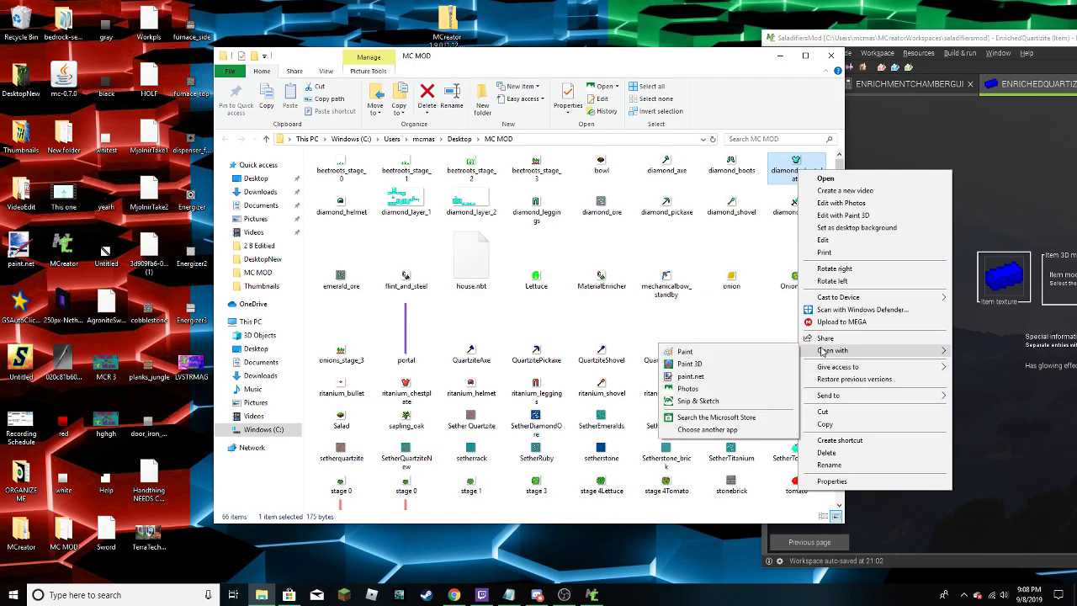
left_click(734, 376)
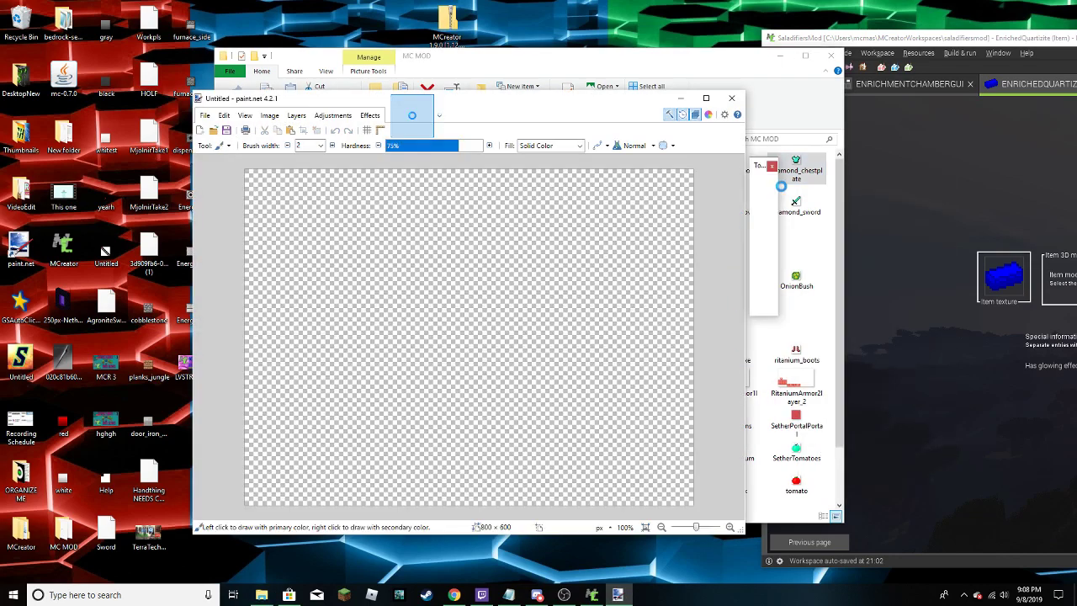
left_click_drag(628, 105, 551, 120)
Open diamond_boots in paint.net as well and return to the MC MOD folder
right_click(737, 169)
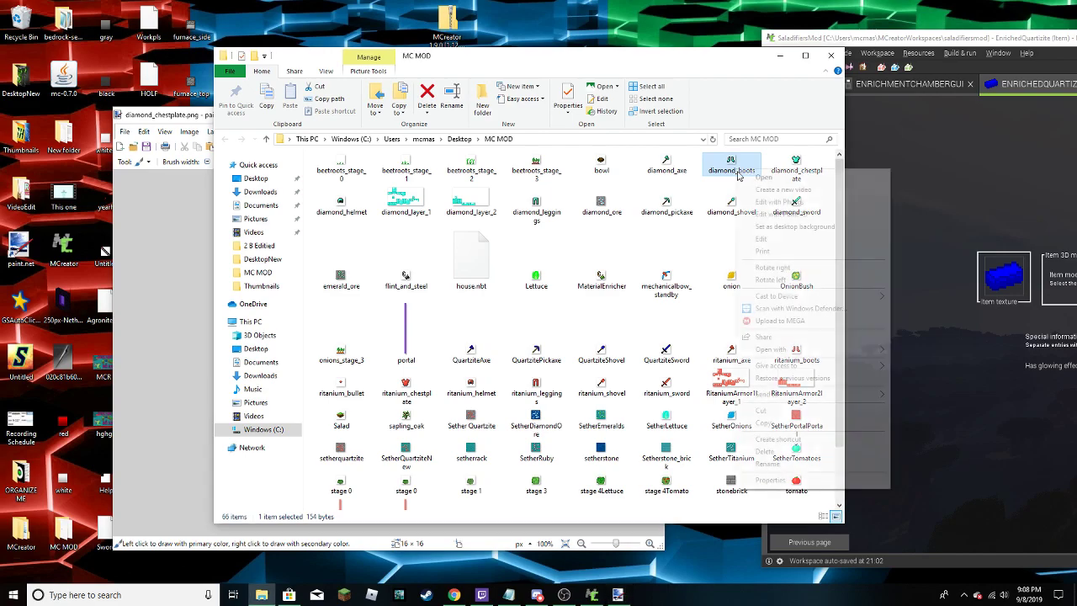
mouse_move(773, 349)
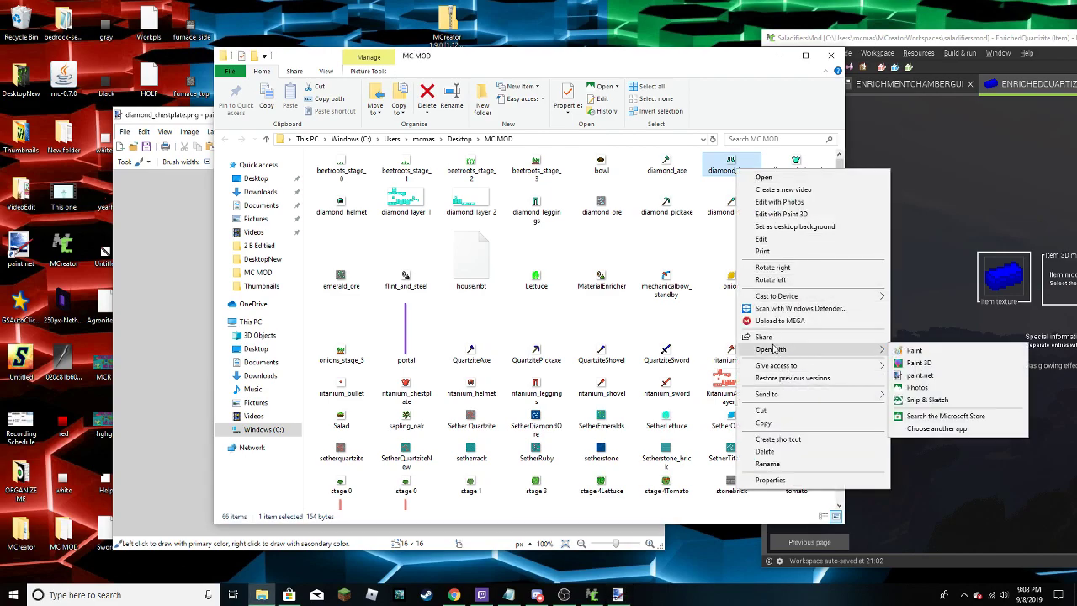
left_click(932, 376)
left_click(731, 261)
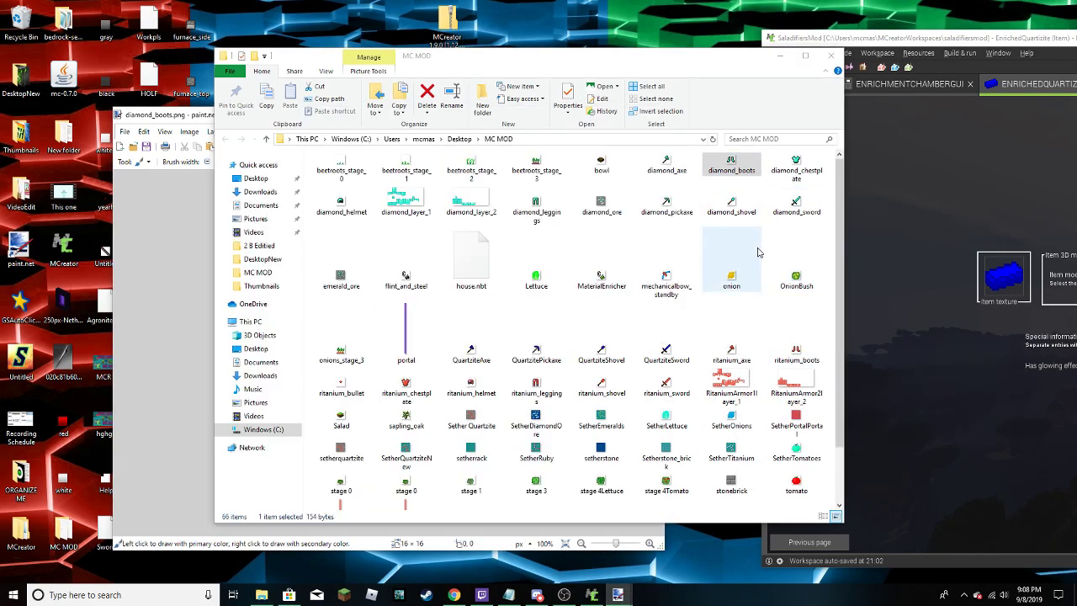
Open diamond_helmet in paint.net alongside the other armour textures and bring the MC MOD folder back to the front
right_click(350, 207)
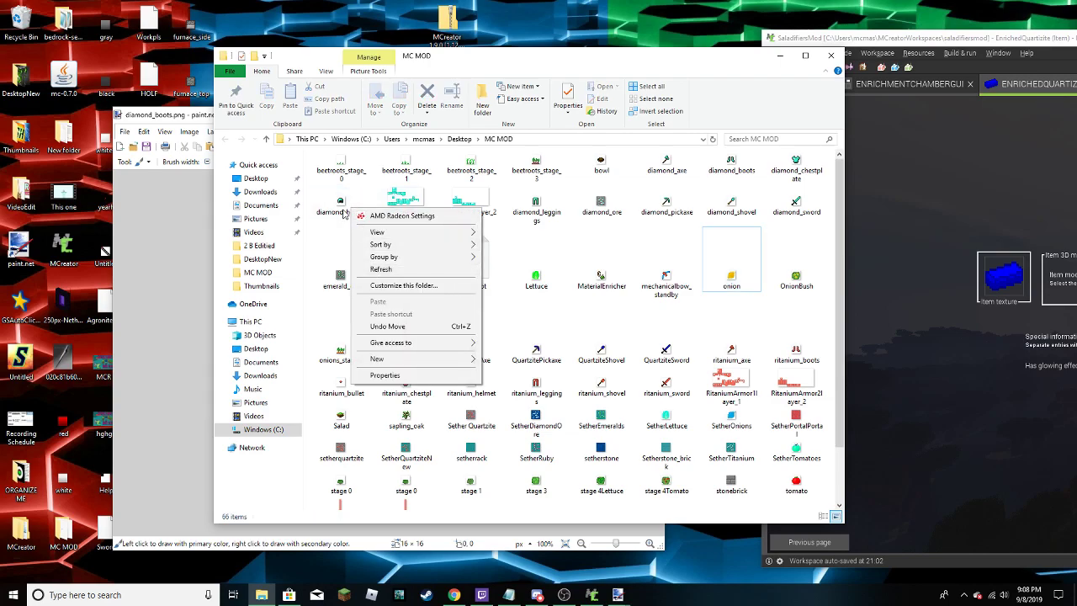
right_click(336, 202)
left_click(336, 203)
right_click(335, 196)
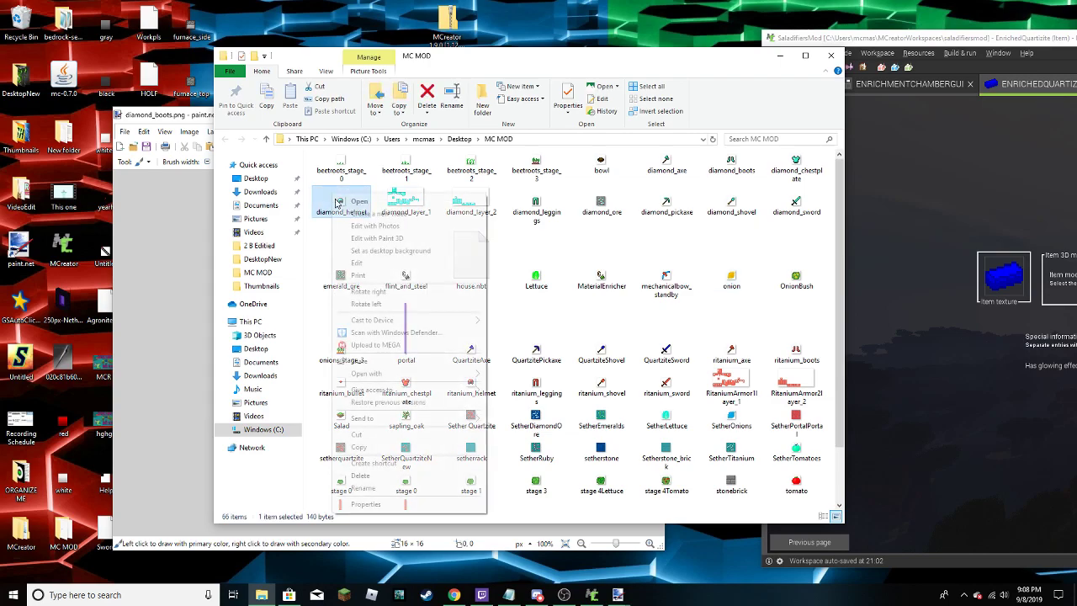
mouse_move(380, 377)
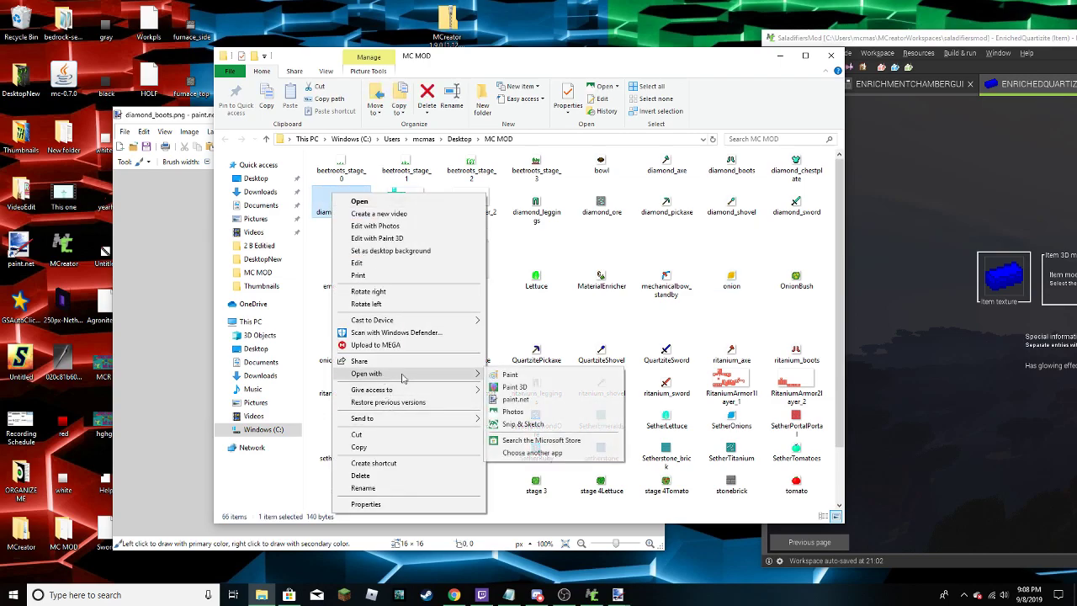
left_click(548, 399)
left_click(765, 114)
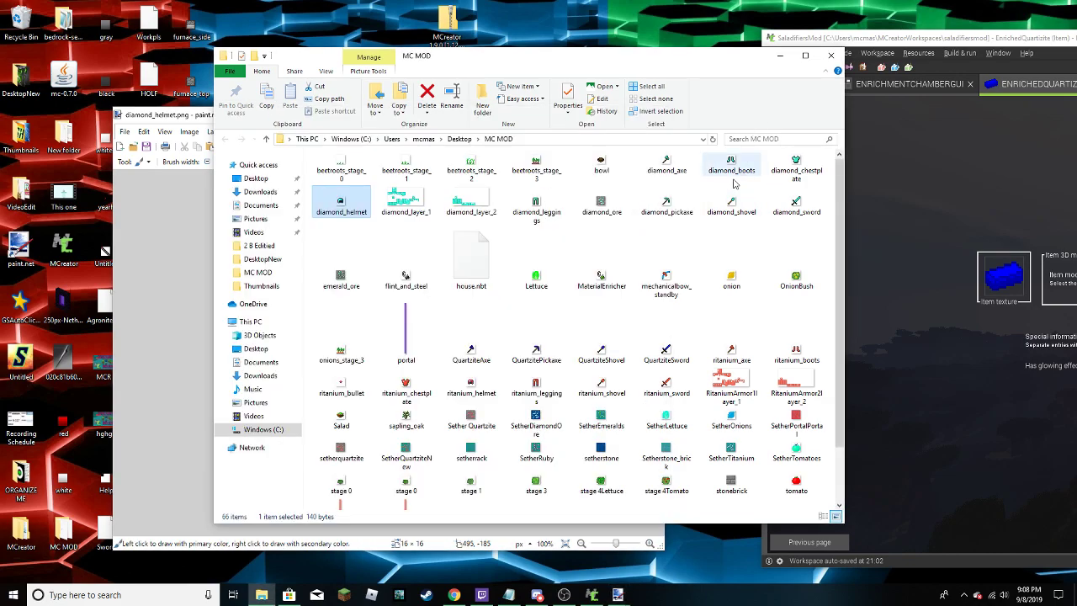
Open diamond_leggings from the MC MOD folder in paint.net
left_click(551, 216)
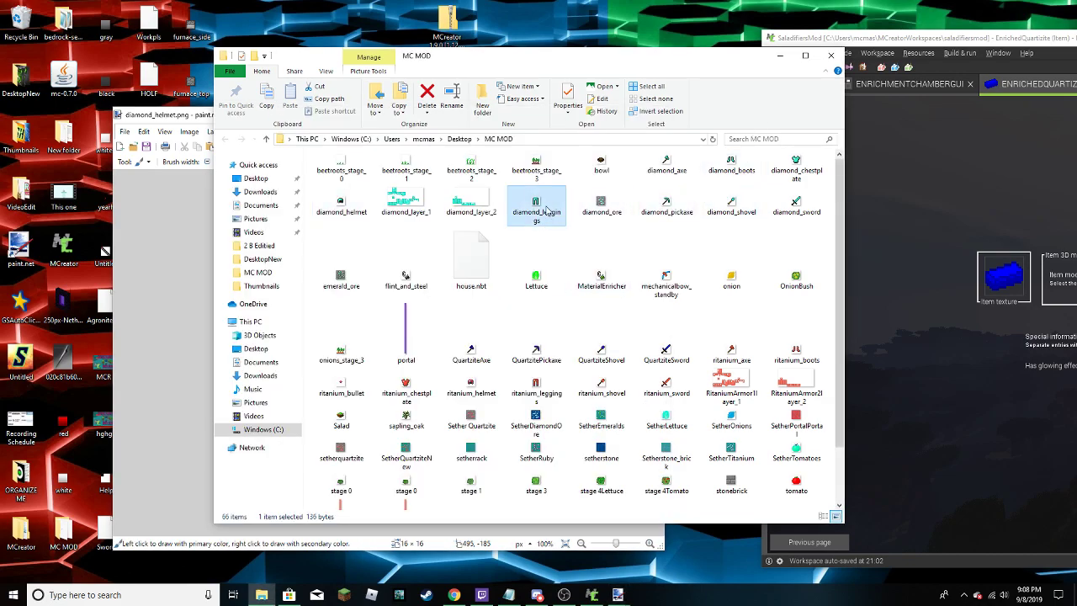
right_click(540, 204)
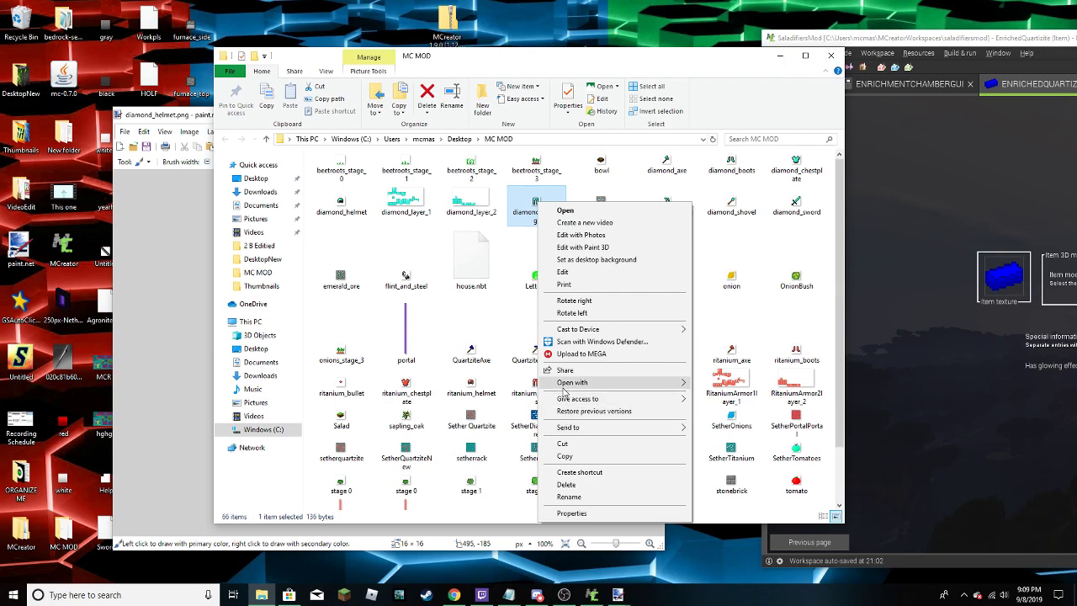
mouse_move(566, 388)
left_click(717, 408)
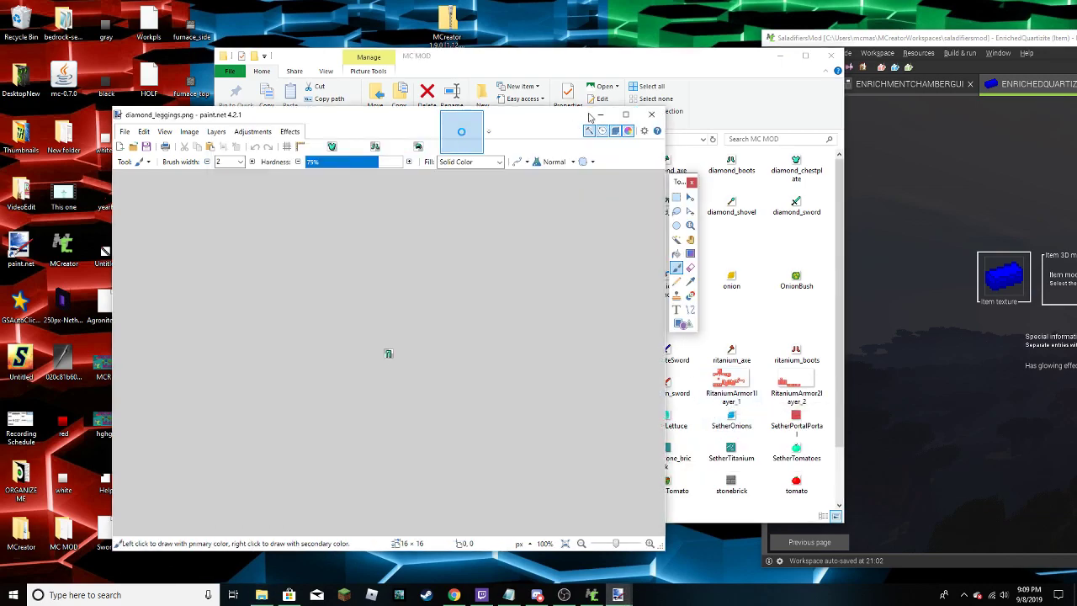
Open diamond_layer_1 in paint.net as well, move the paint.net window, and bring the MC MOD folder back to the front
right_click(409, 201)
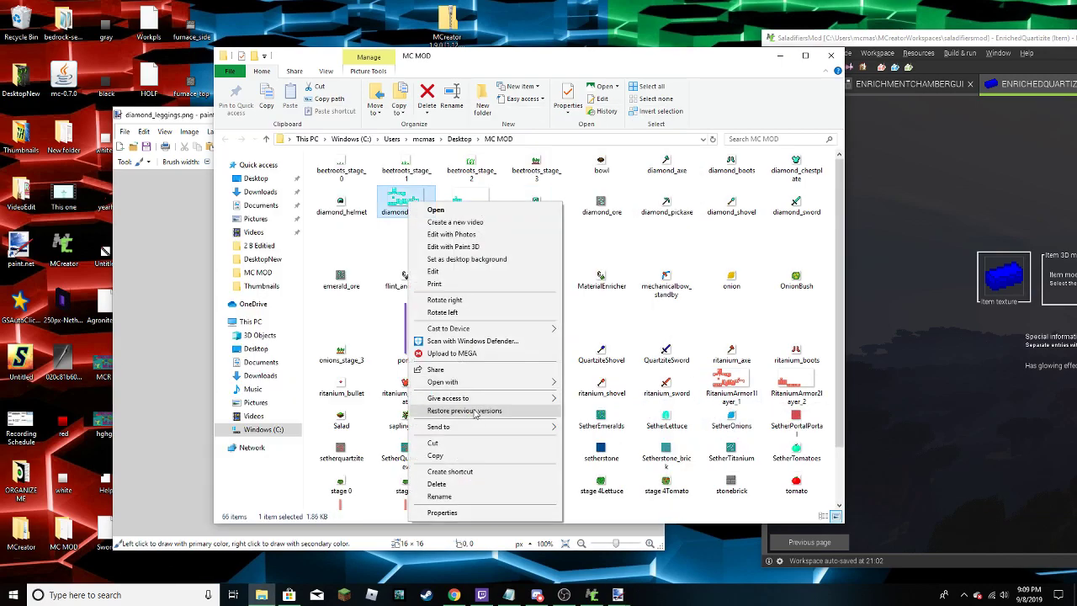
mouse_move(526, 383)
left_click(608, 408)
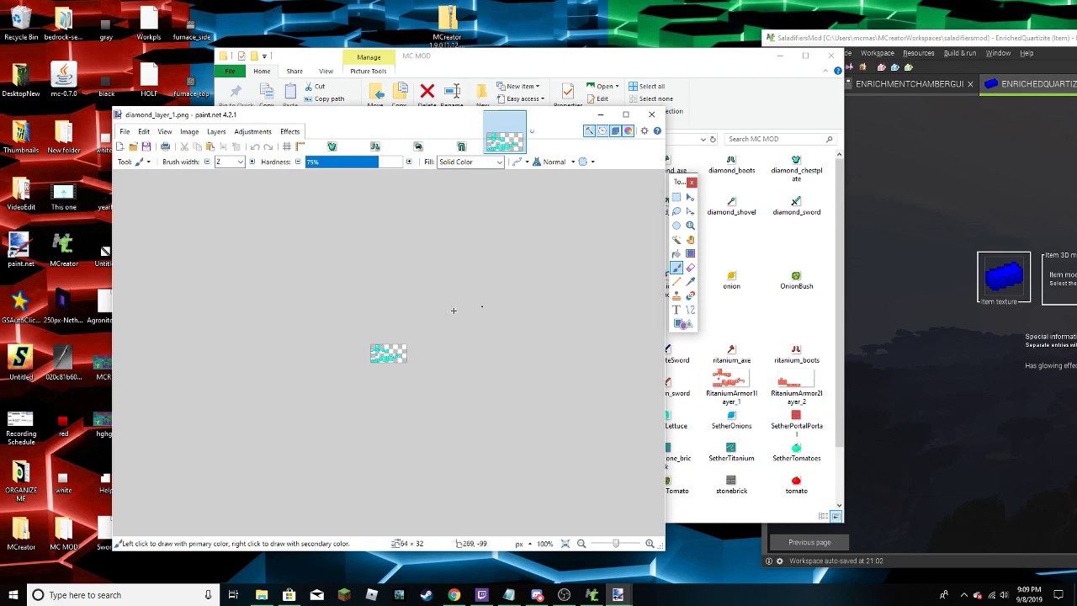
left_click_drag(577, 117, 782, 118)
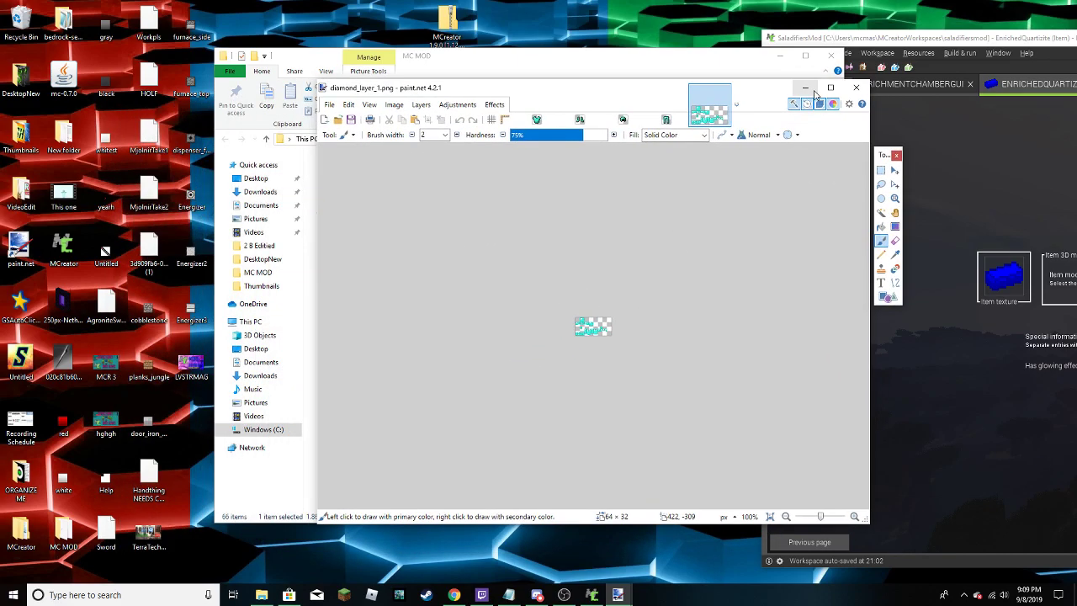
left_click(262, 595)
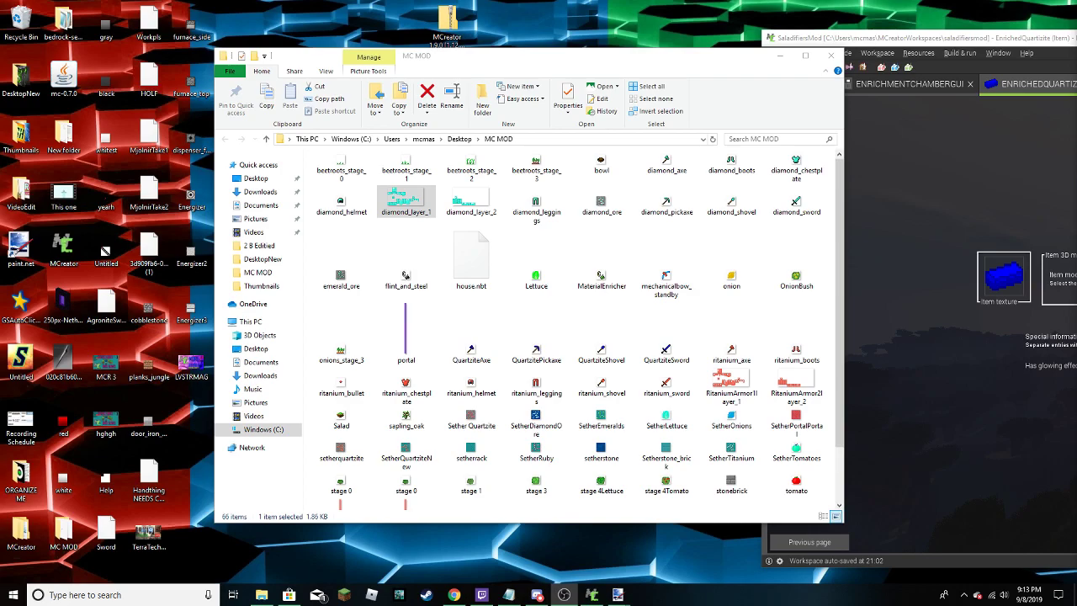
Switch to MCreator and move its window off this desktop so that the MC MOD folder is uncovered
left_click(950, 371)
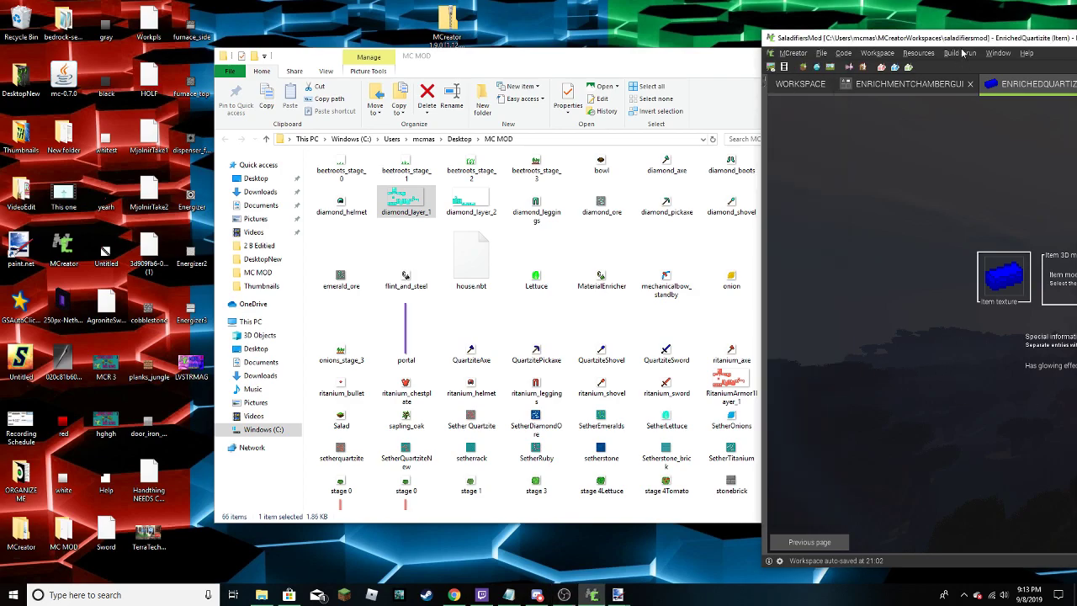
left_click_drag(959, 46, 216, 32)
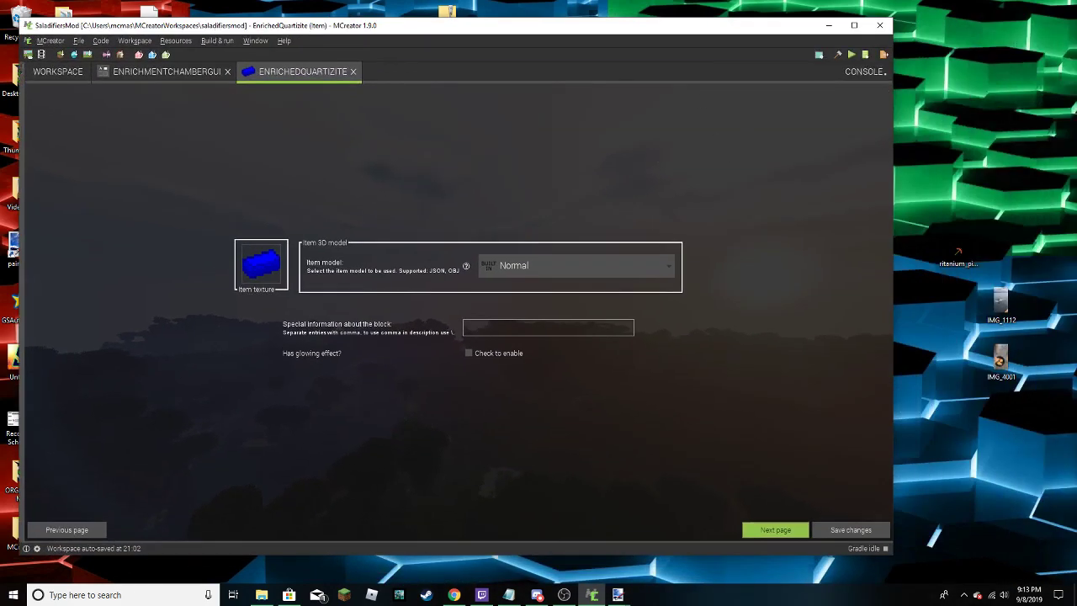
key("alt+Tab")
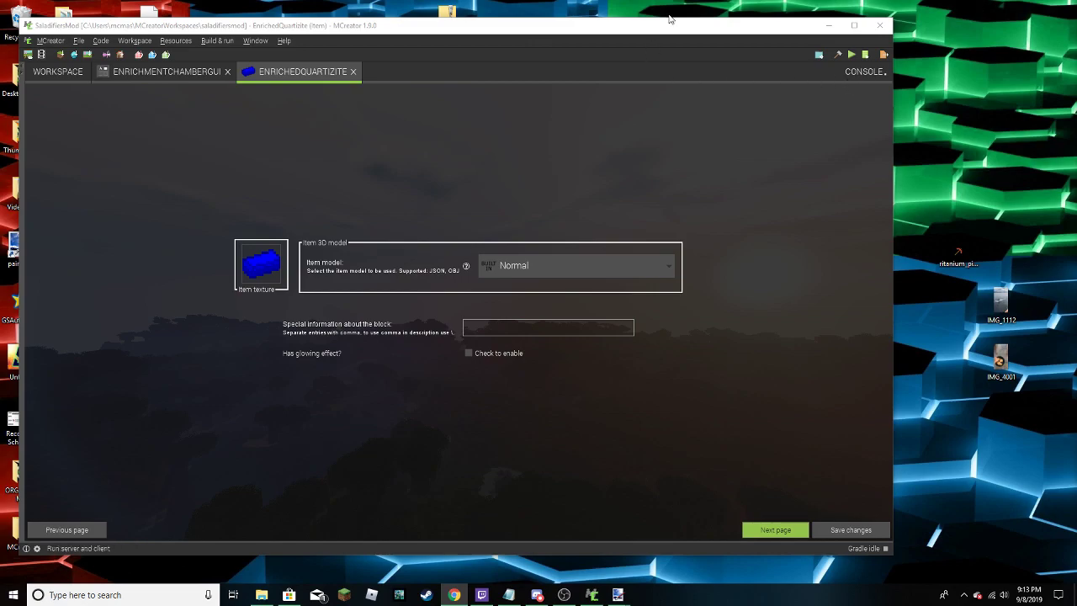
left_click_drag(645, 19, 1076, 85)
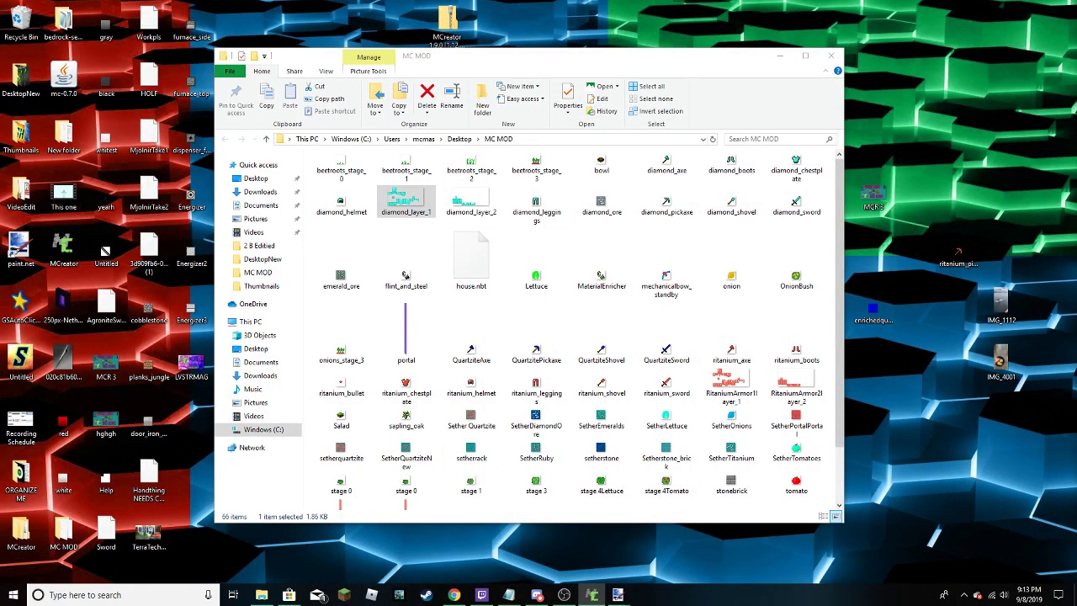
Open diamond_layer_2 from the MC MOD folder in paint.net and reposition the paint.net window so it is fully in view
key("alt+Tab")
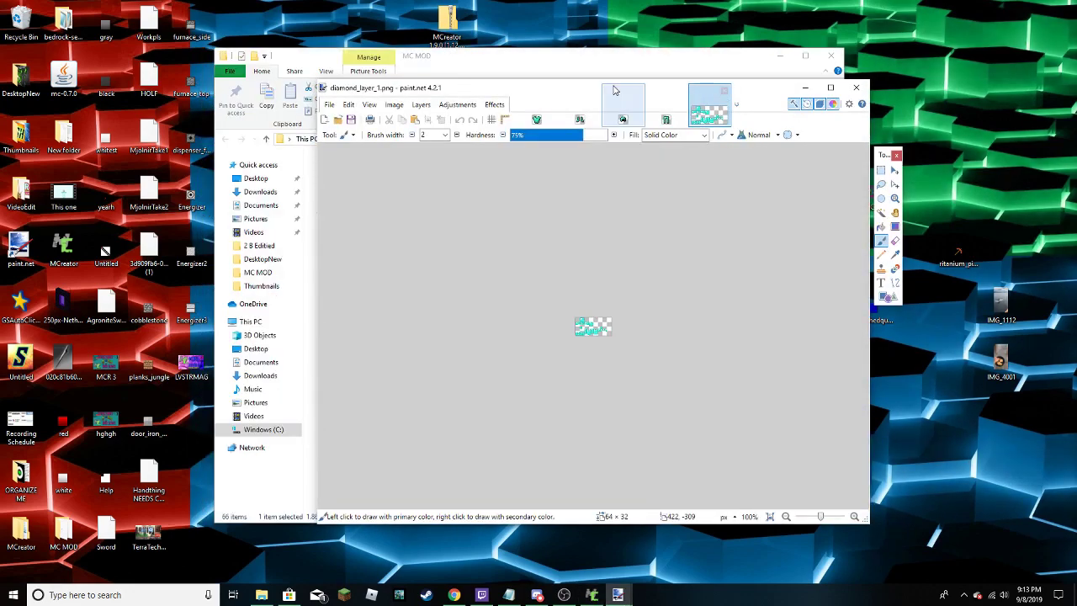
mouse_move(452, 95)
left_mouse_down()
mouse_move(473, 127)
mouse_move(413, 266)
mouse_move(412, 299)
left_mouse_up()
right_click(459, 204)
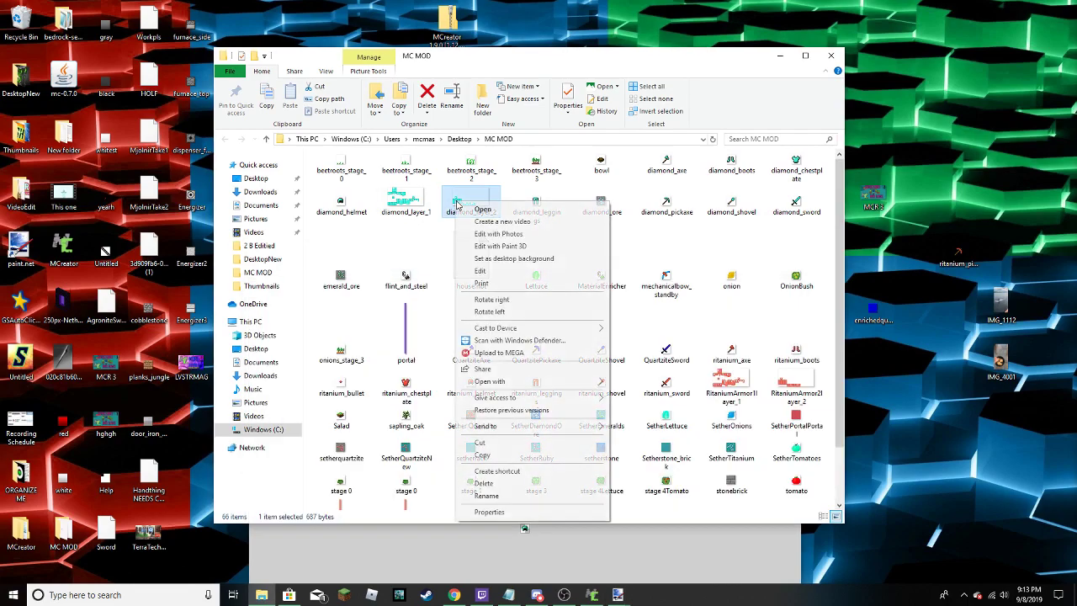
mouse_move(546, 381)
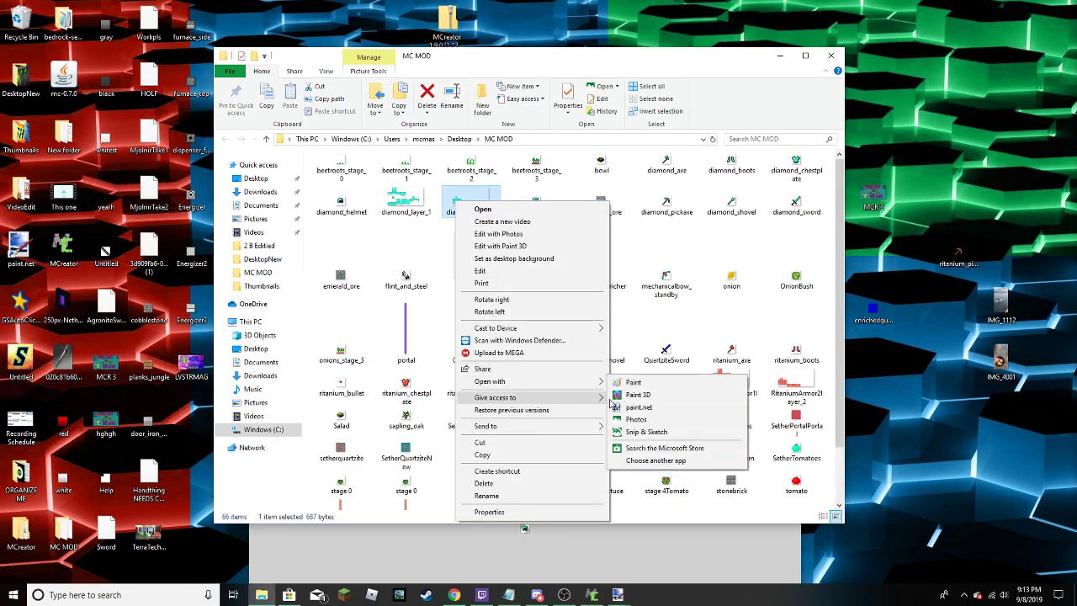
left_click(638, 407)
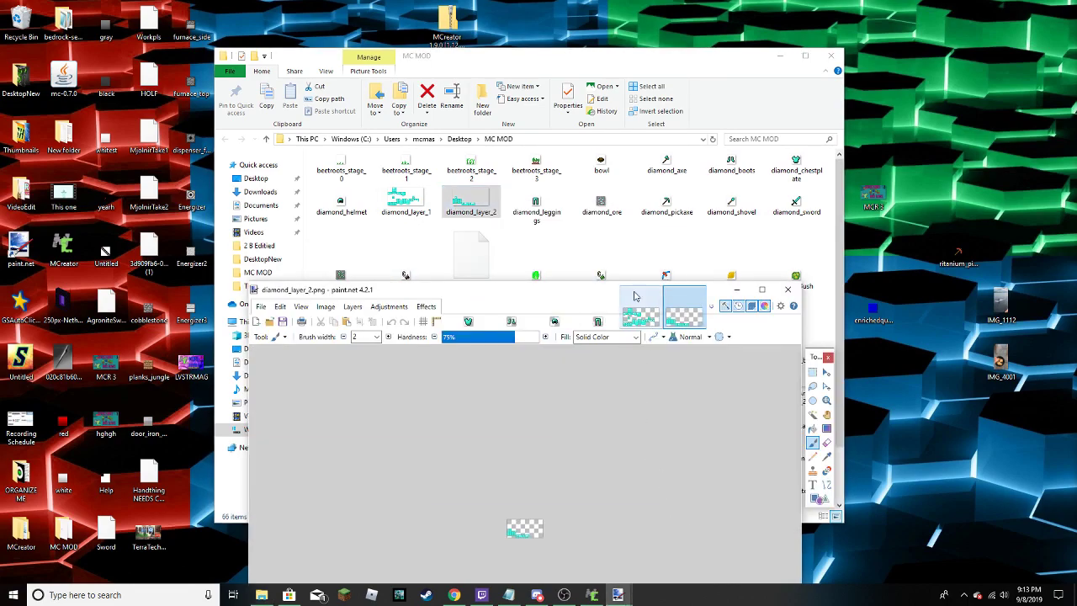
left_click_drag(427, 291, 387, 112)
Recolour diamond_chestplate blue with Hue / Saturation, using hue 54, saturation 111 and lightness -10
left_click(429, 143)
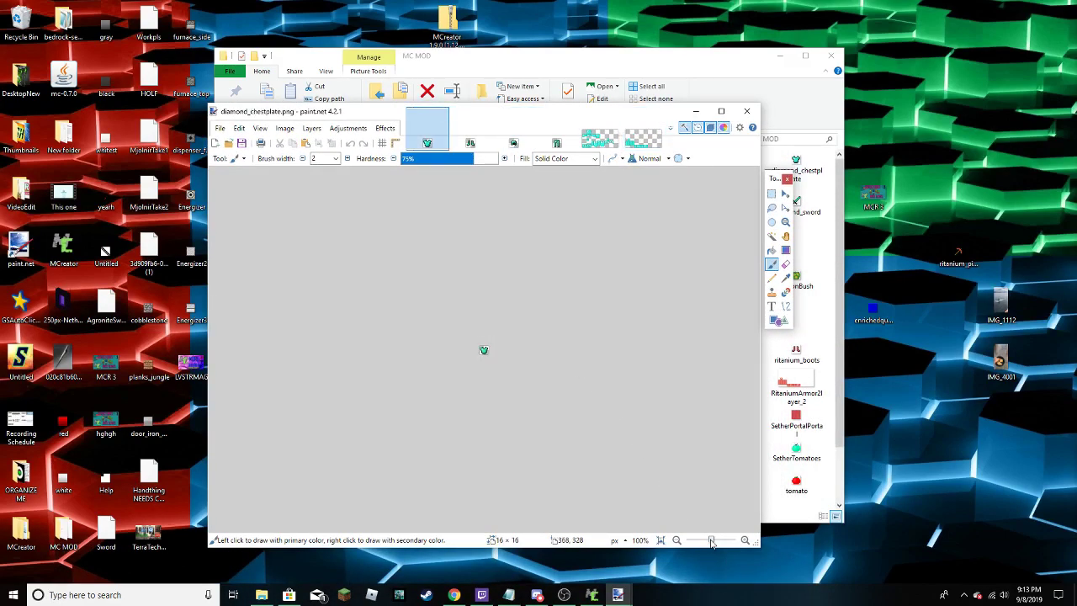
left_click_drag(711, 540, 727, 539)
left_click(347, 127)
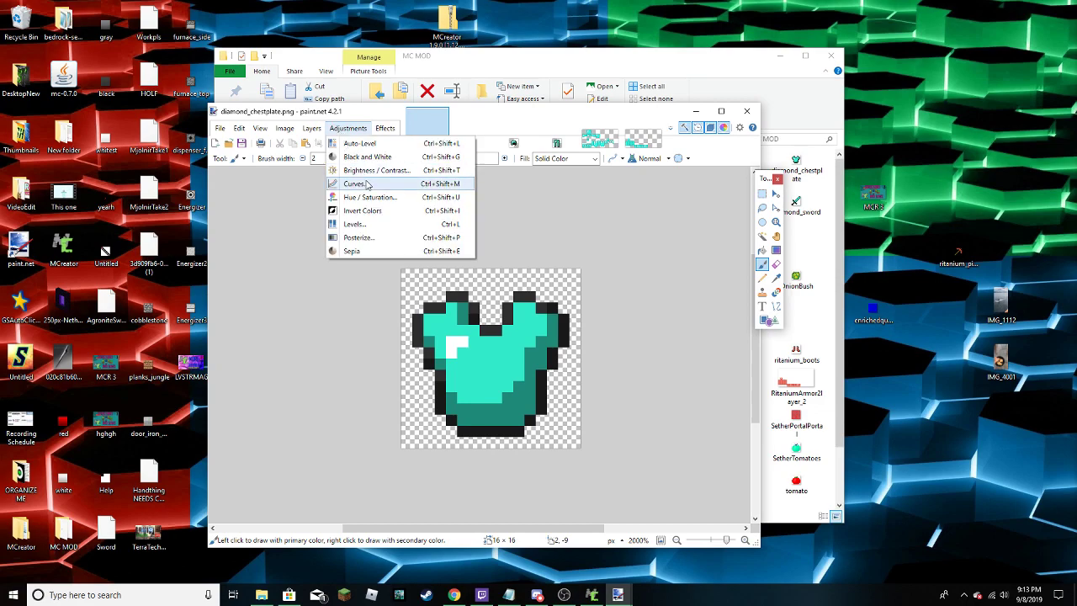
left_click(368, 198)
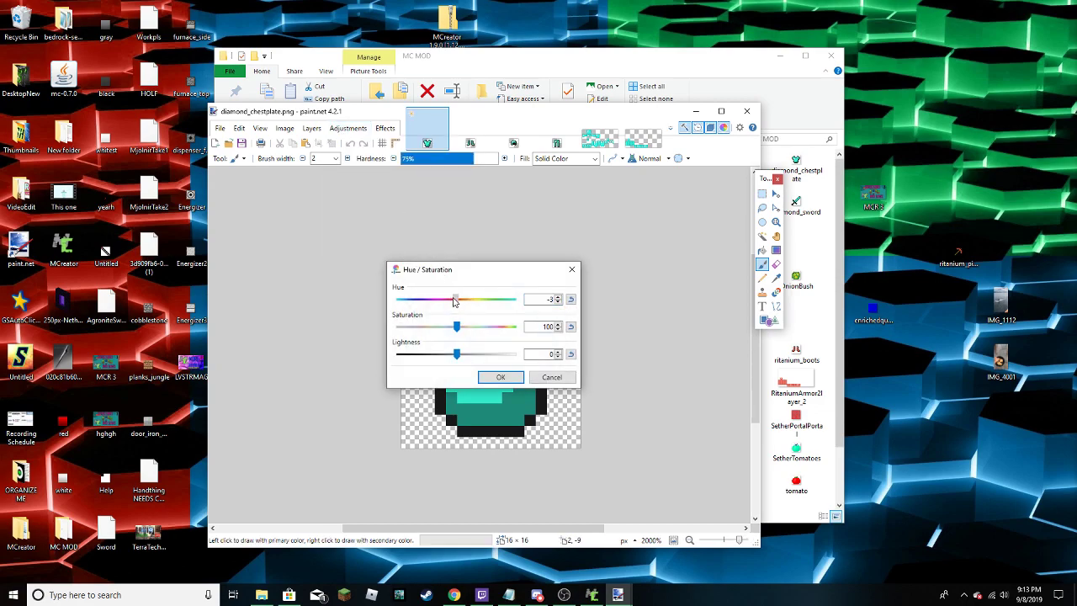
left_click_drag(457, 300, 625, 218)
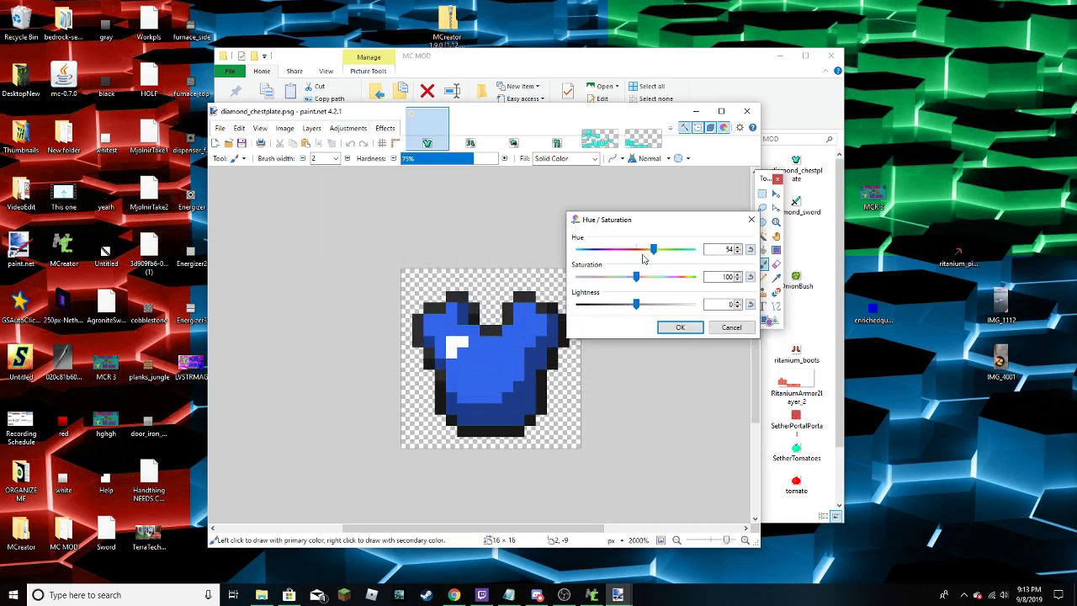
left_click_drag(635, 277, 631, 304)
left_click(681, 328)
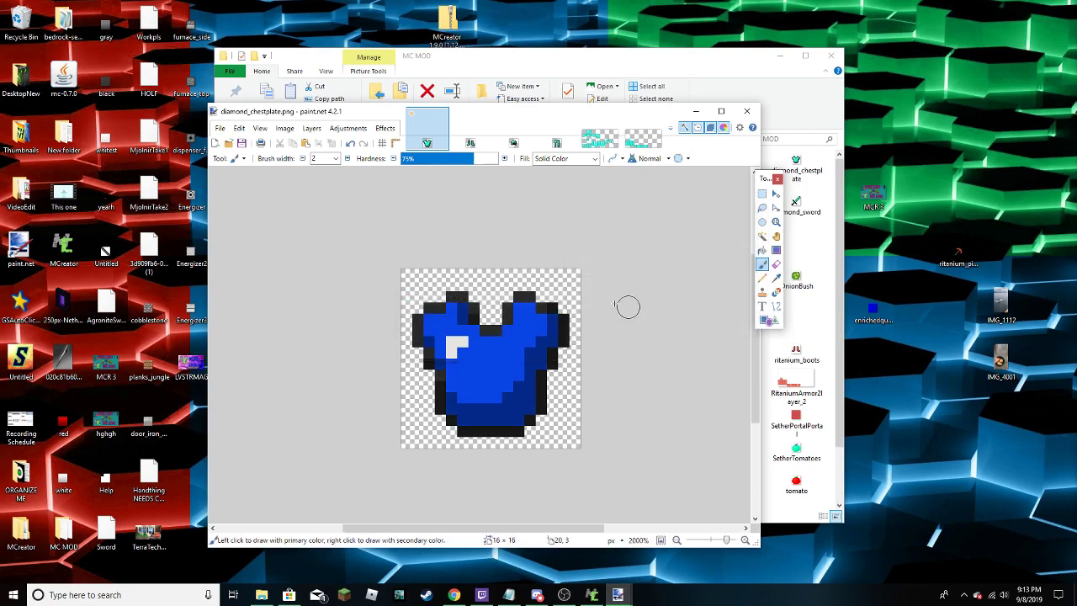
Apply the same Hue / Saturation adjustment to diamond_boots, with hue 54, saturation 111 and lightness -10
left_click(471, 131)
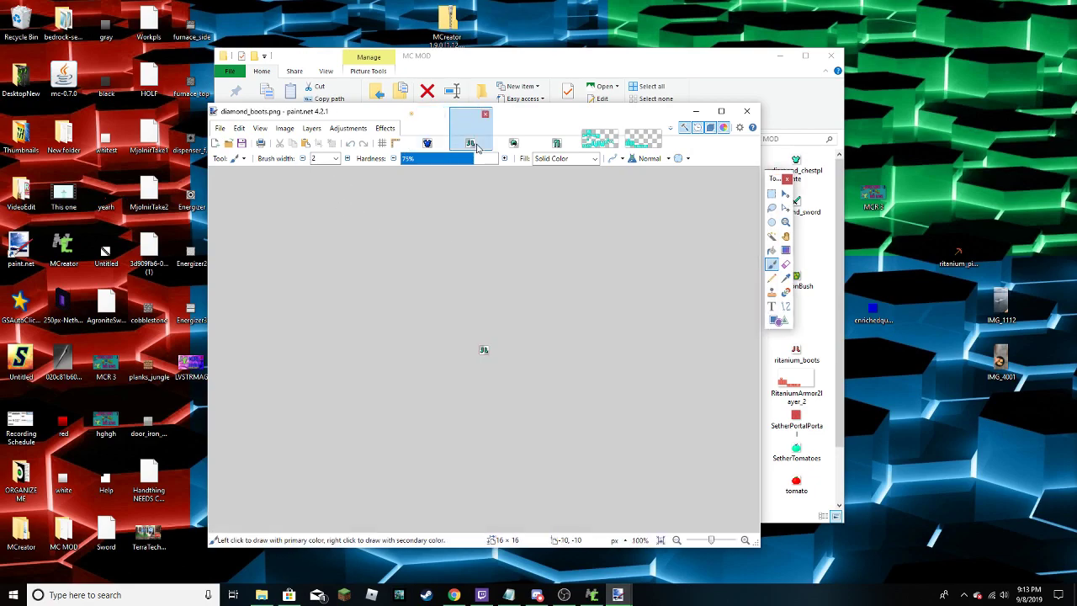
left_click(347, 128)
left_click(367, 198)
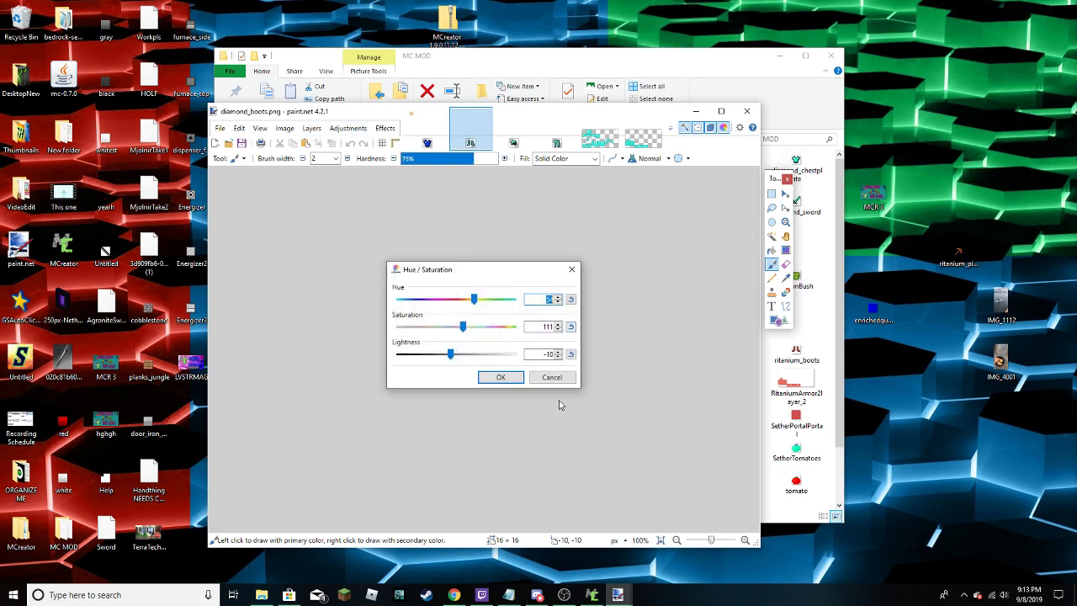
left_click(500, 378)
Recolour diamond_helmet blue with the same Hue / Saturation settings as the boots
left_click(513, 130)
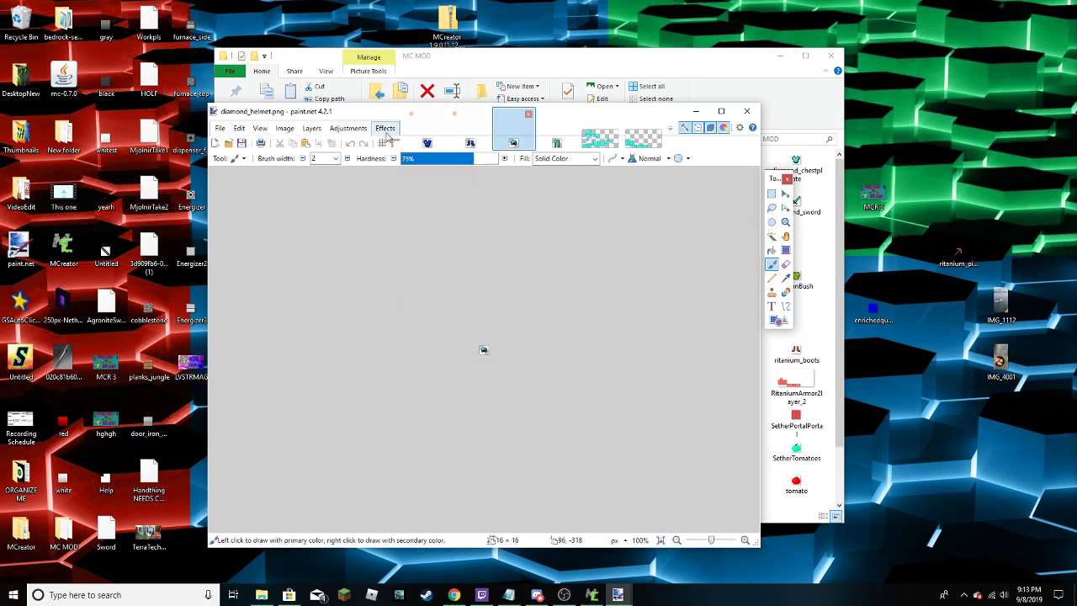
left_click(347, 128)
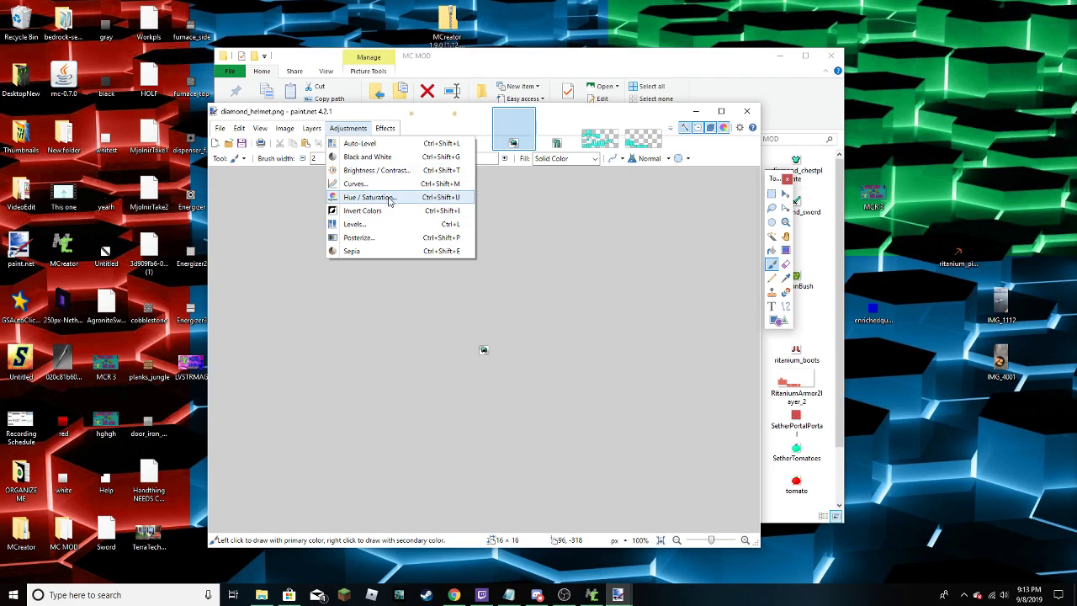
left_click(389, 198)
left_click(498, 377)
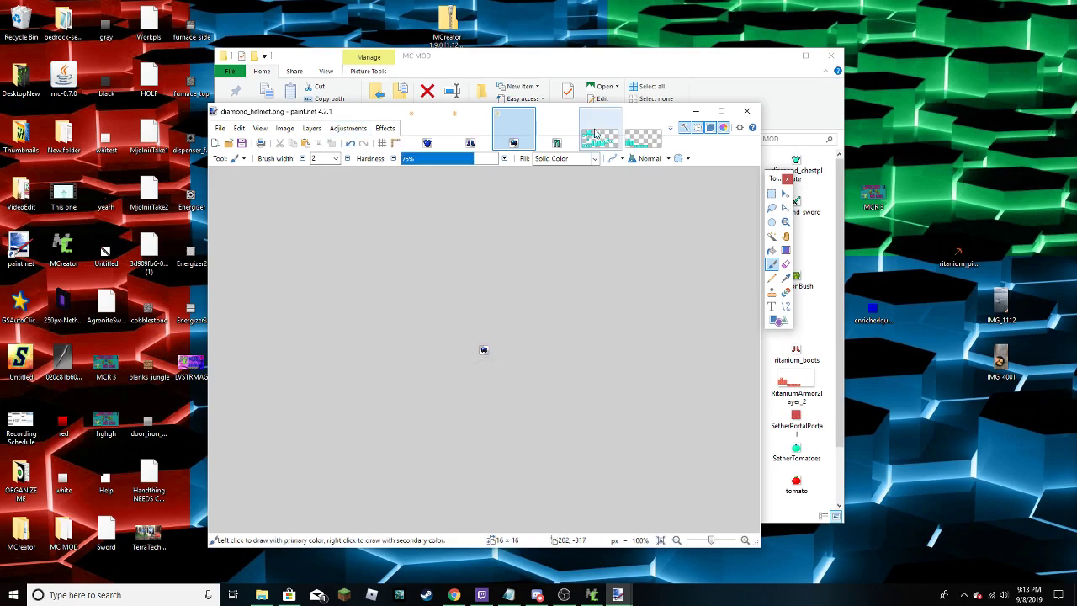
Recolour diamond_leggings blue with the same Hue / Saturation settings as the helmet
left_click(554, 145)
left_click(347, 128)
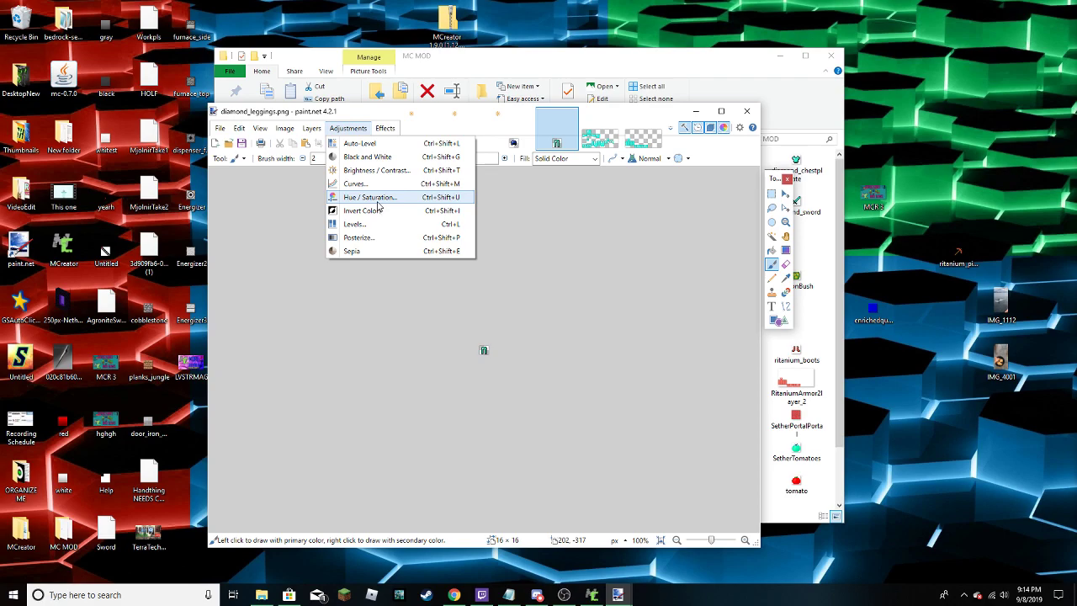
left_click(381, 199)
left_click(497, 378)
Apply Hue / Saturation to diamond_layer_1 with hue 54, saturation 111 and lightness -10
left_click(599, 136)
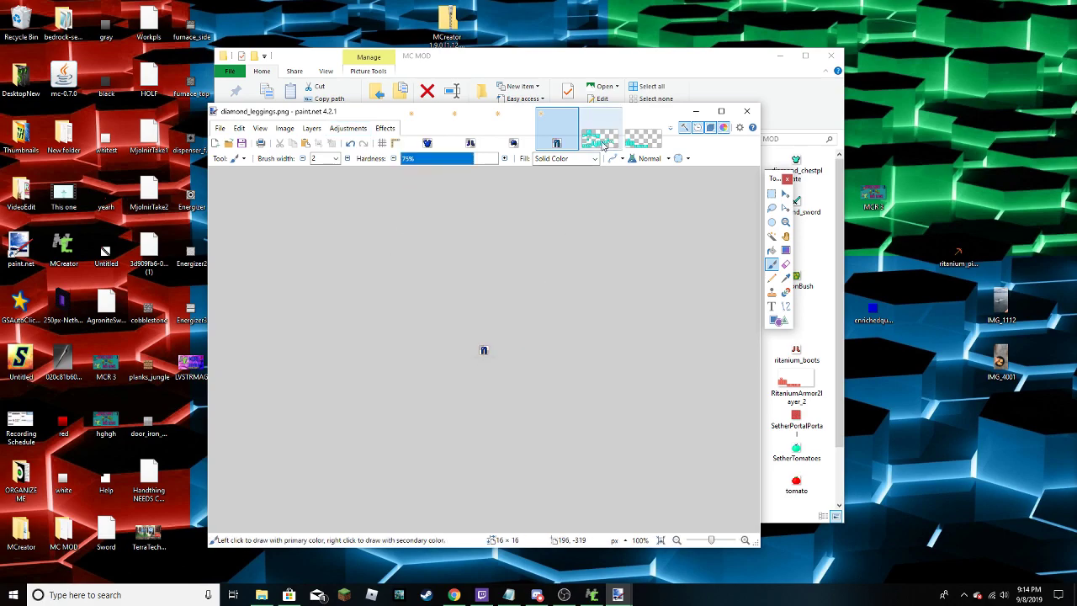
left_click(348, 128)
left_click(380, 199)
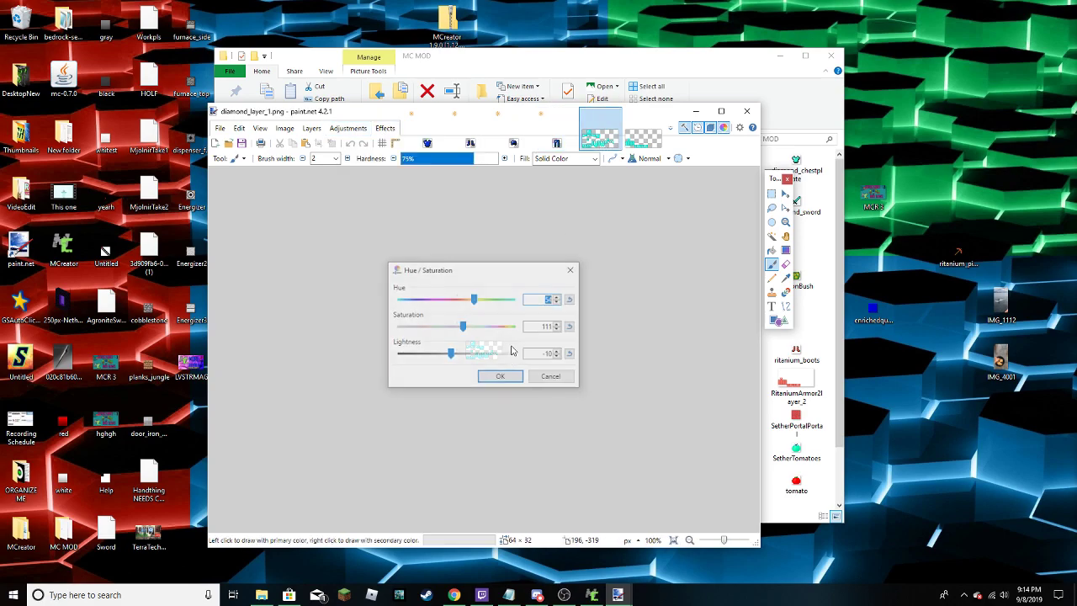
left_click(508, 374)
Apply Hue / Saturation to diamond_layer_2 with hue 54, saturation 111 and lightness -10
left_click(643, 133)
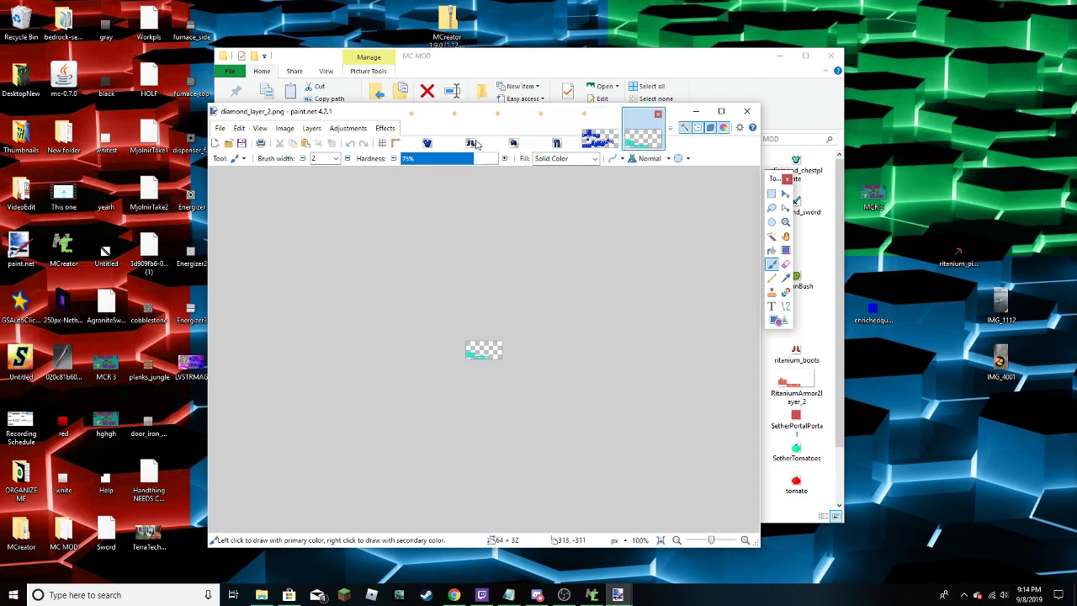
left_click(347, 128)
left_click(380, 199)
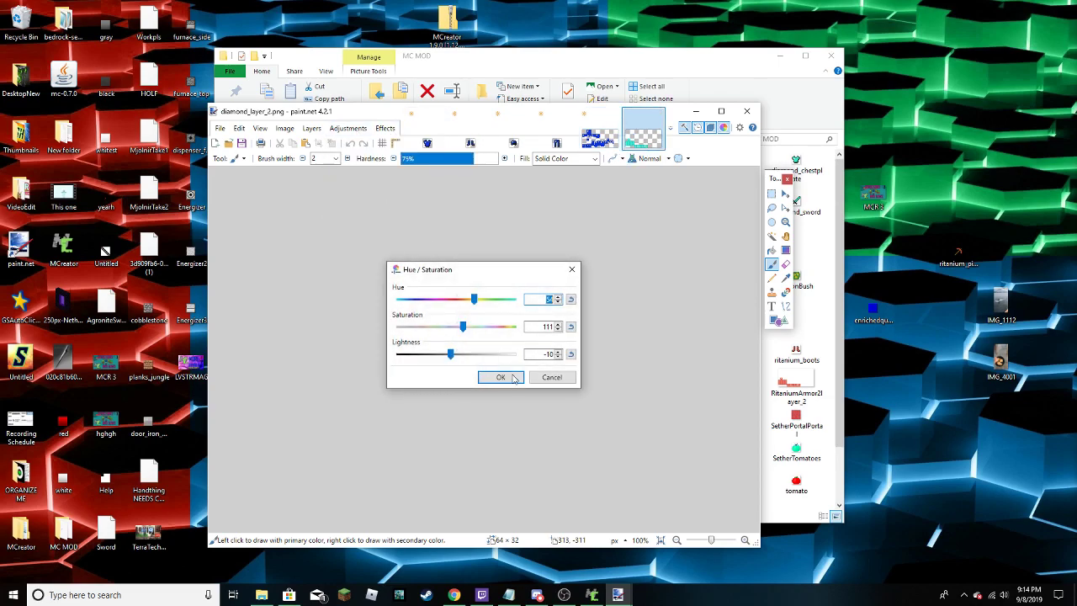
left_click(504, 378)
left_click_drag(715, 543, 722, 542)
Save the recoloured leggings texture as a new PNG named Quartzite Leggings in the MC MOD folder
left_click(587, 145)
left_click(553, 144)
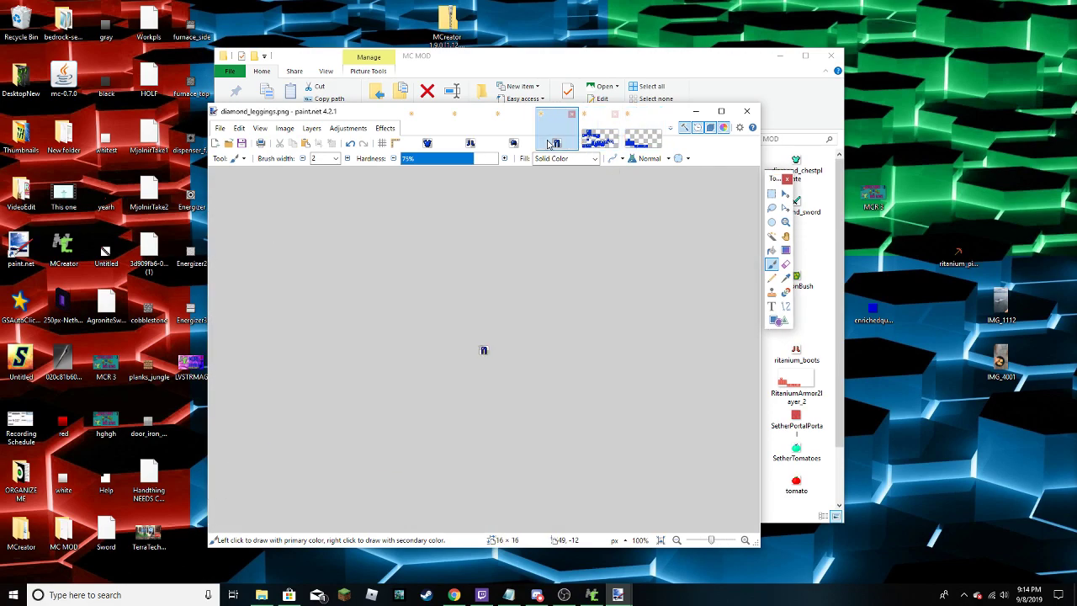
left_click(220, 128)
left_click(242, 228)
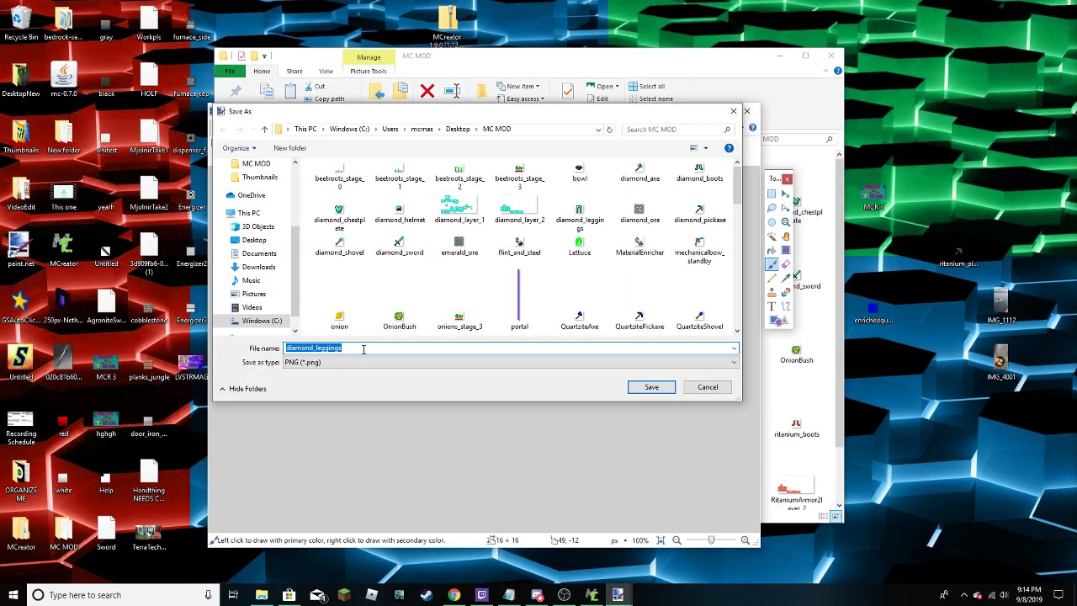
type("Quartzite")
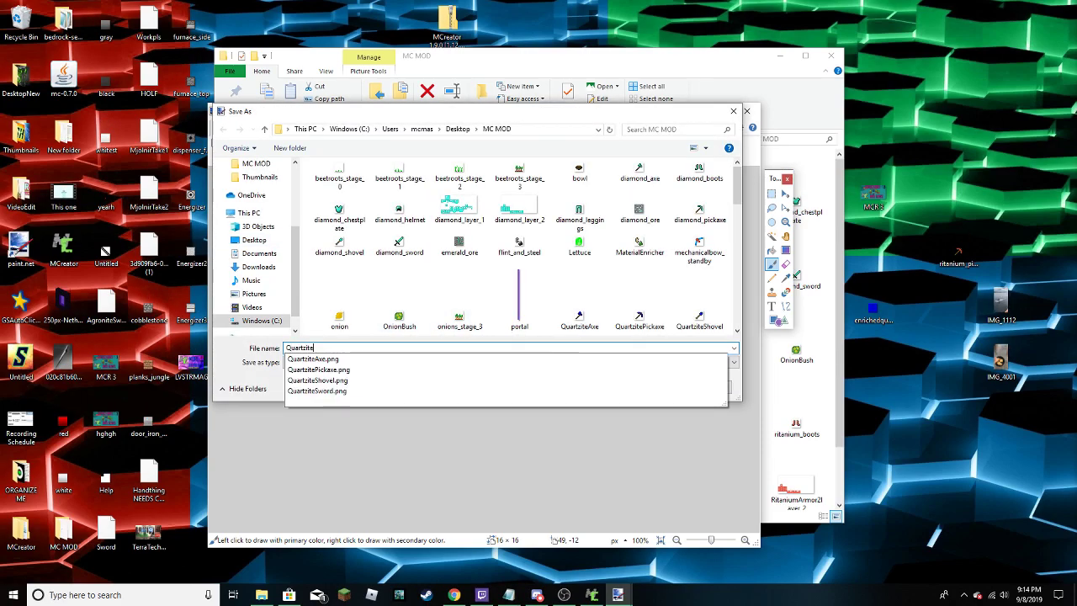
type(" Leggings")
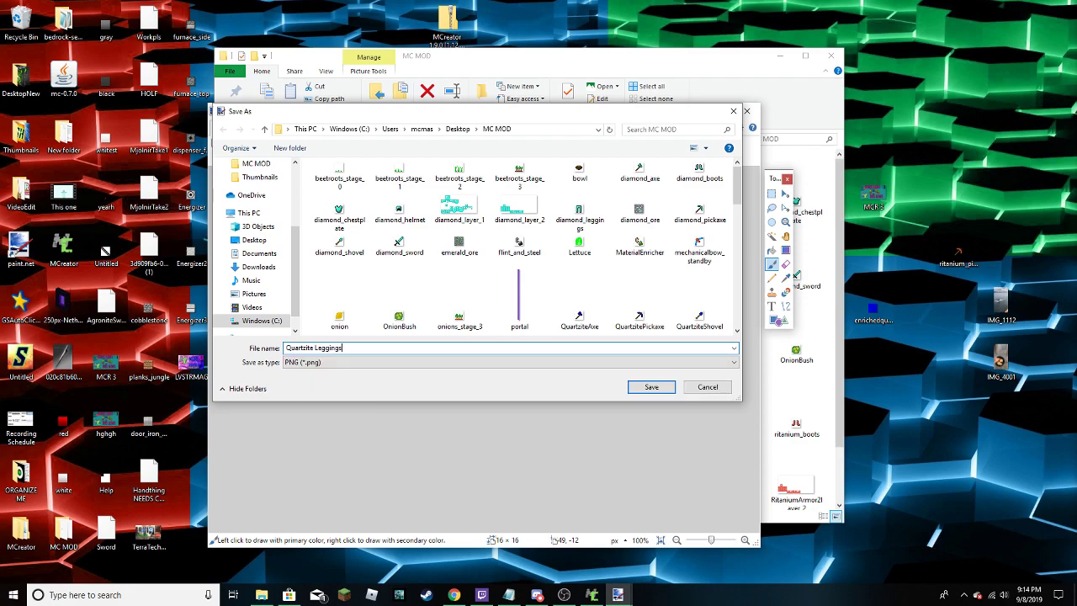
key("Return")
left_click(571, 427)
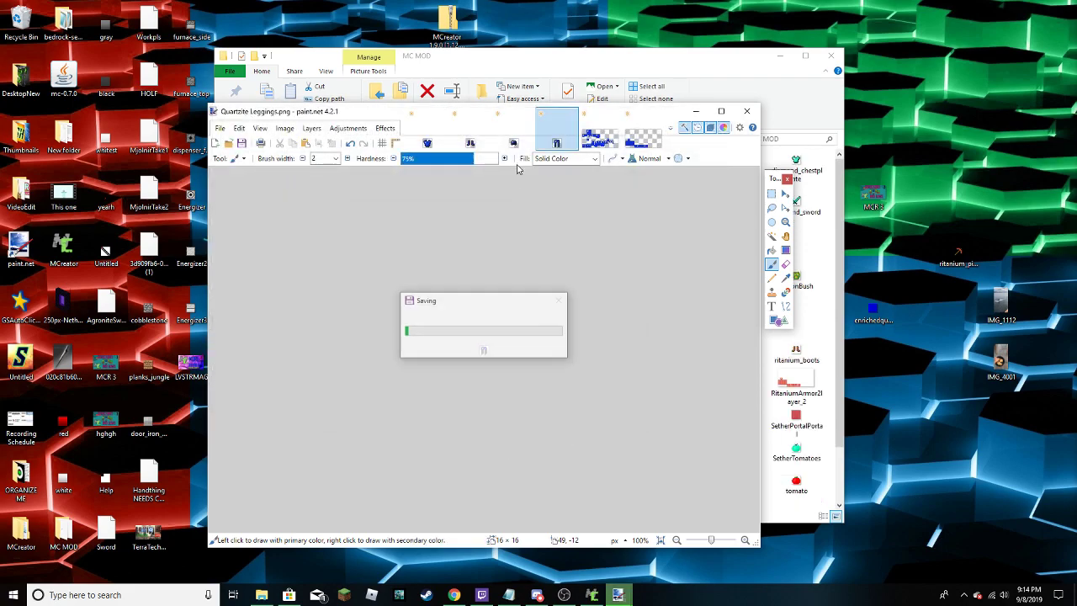
Save the recoloured diamond_helmet texture as a new PNG named QuartziteHelmet in the MC MOD folder
left_click(513, 139)
left_click(220, 128)
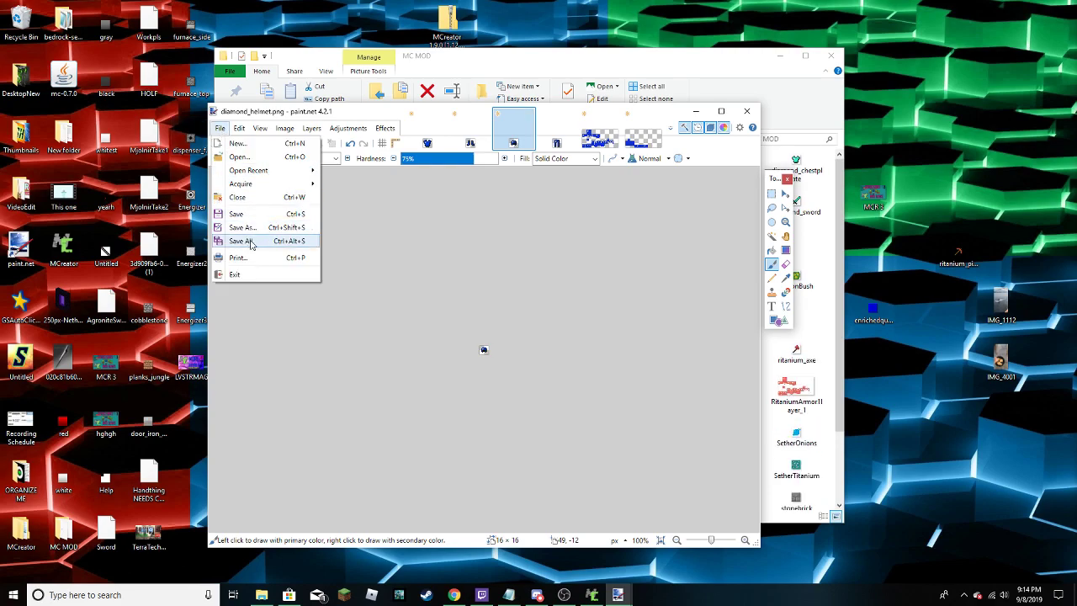
left_click(247, 229)
type("Q")
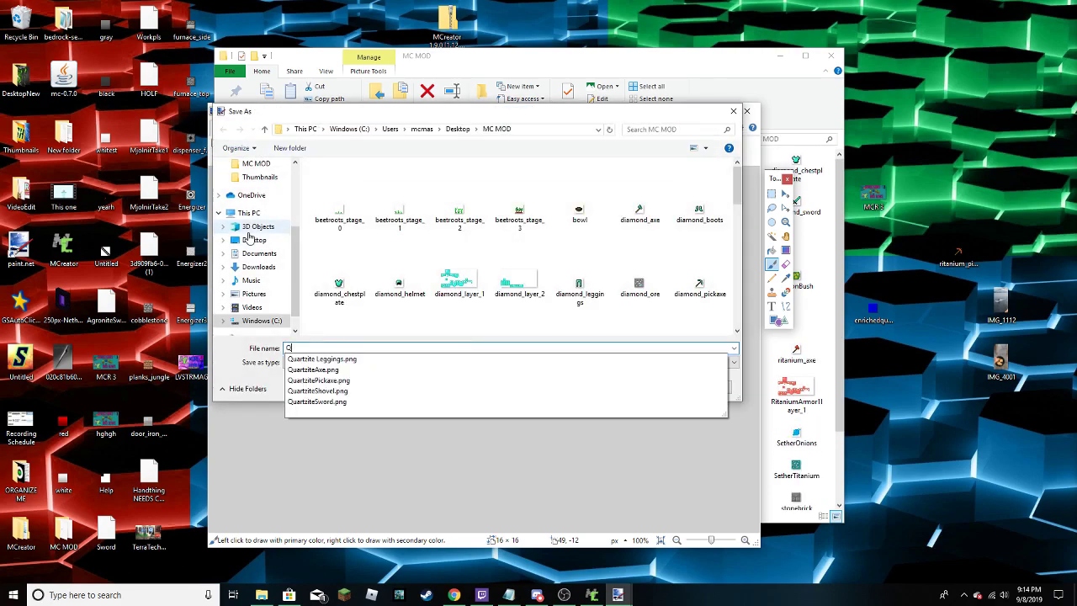
type("uartzite")
mouse_move(479, 117)
left_mouse_down()
mouse_move(606, 290)
mouse_move(616, 351)
mouse_move(482, 119)
left_mouse_up()
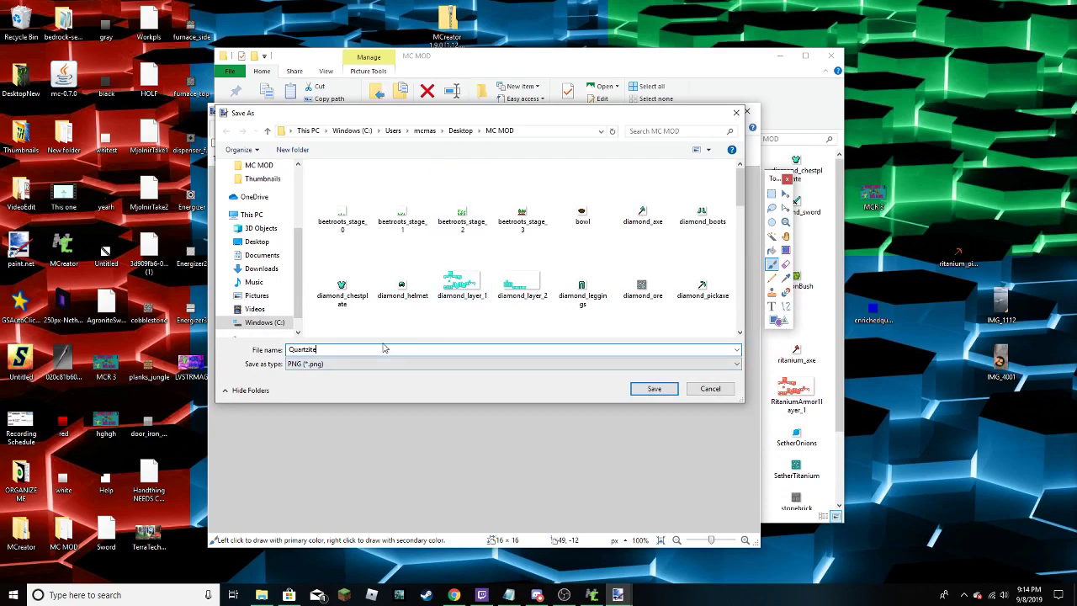
type("Helmet")
key("Return")
left_click(572, 424)
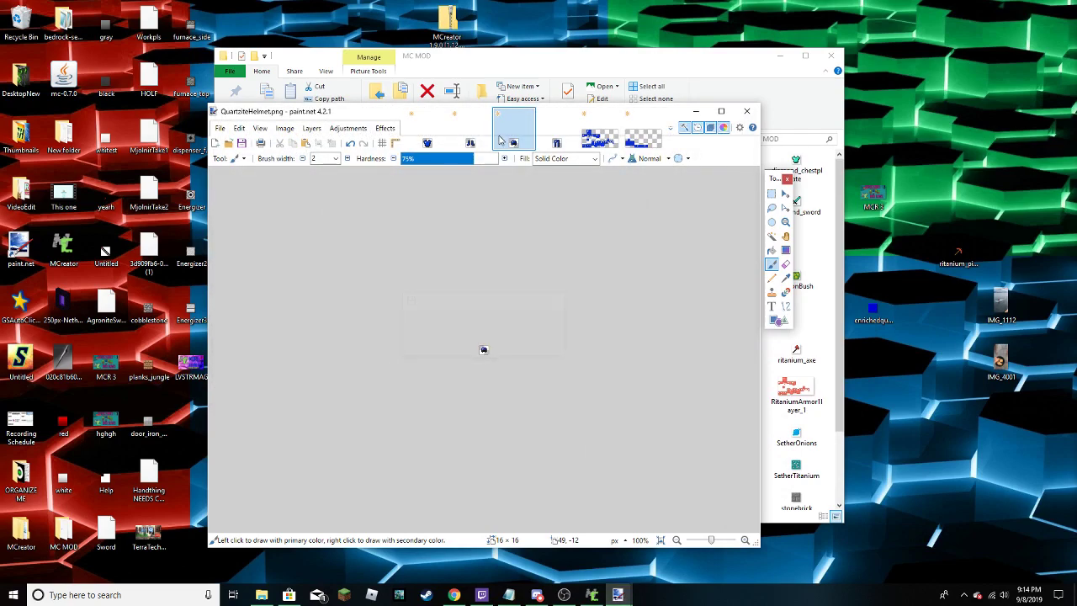
Save the recoloured diamond_boots texture as a new PNG named QuartziteBoots in the MC MOD folder
key("ctrl+shift+Tab")
left_click(220, 128)
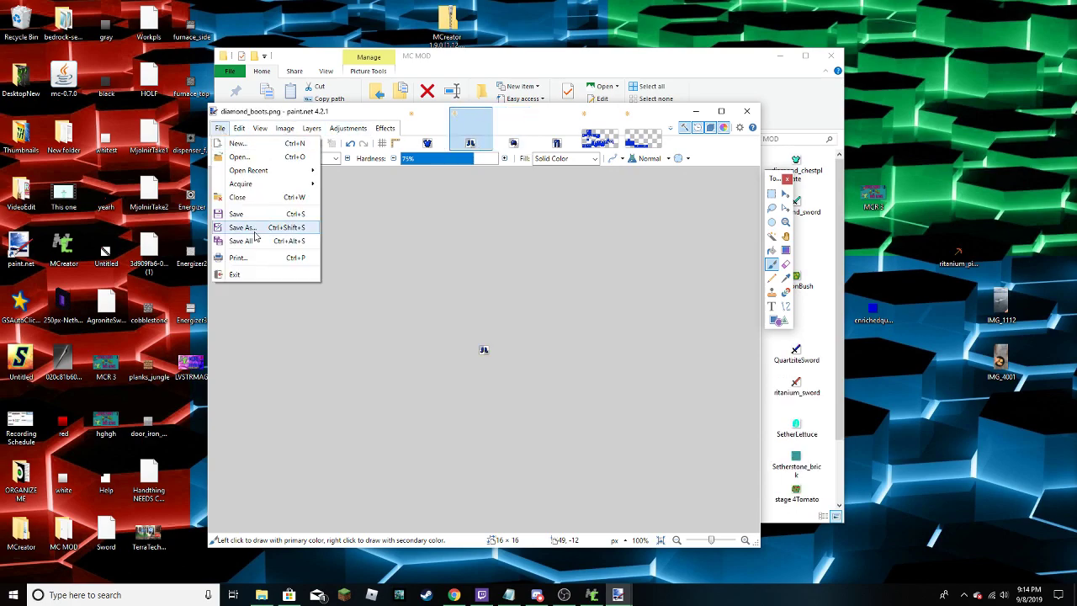
left_click(244, 224)
left_click_drag(335, 350, 249, 353)
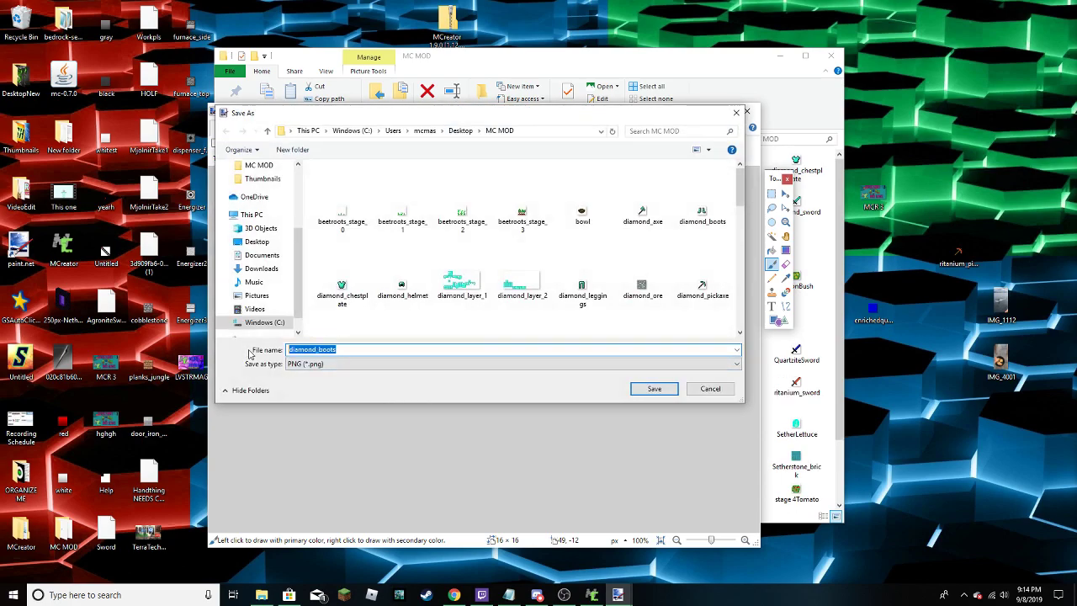
type("Quartz")
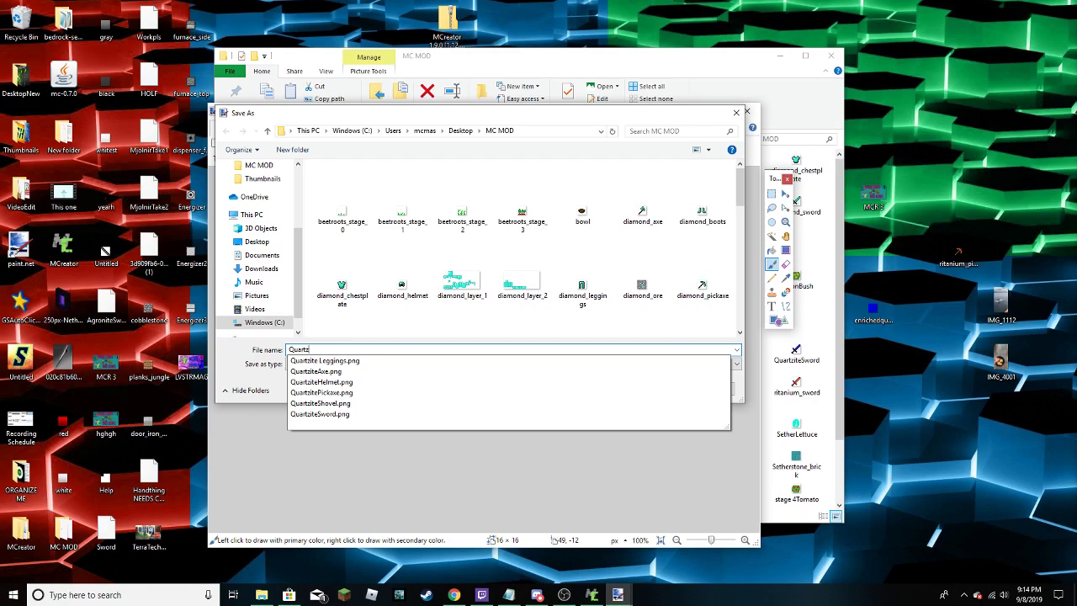
type("iteBoots")
key("Return")
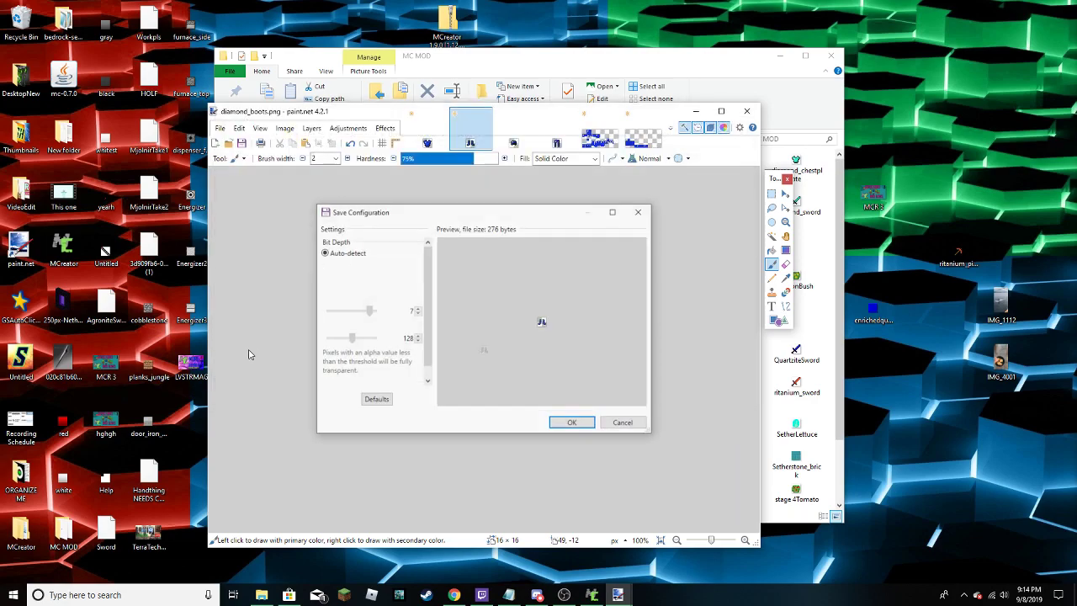
left_click(571, 421)
Save the recoloured diamond_chestplate texture as a new PNG named QuartziteChestplate in the MC MOD folder
key("ctrl+shift+Tab")
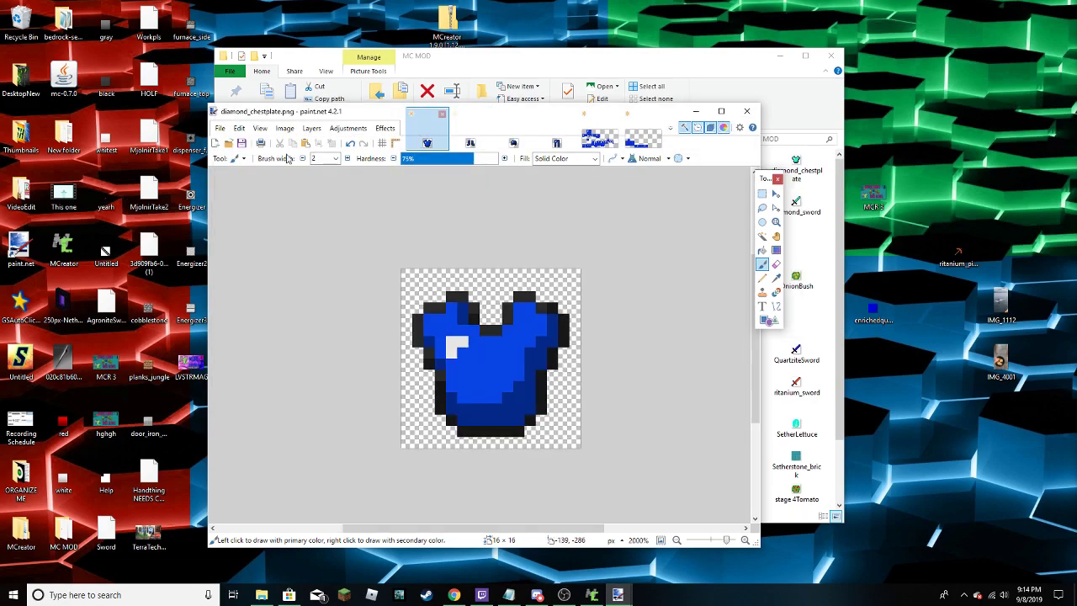
left_click(219, 128)
left_click(261, 233)
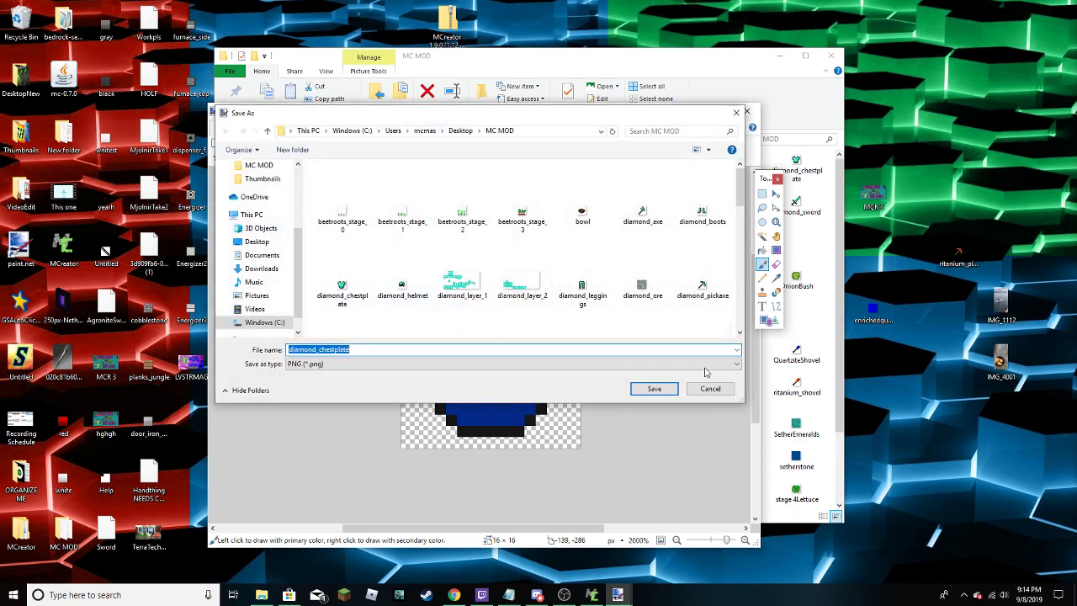
key("Return")
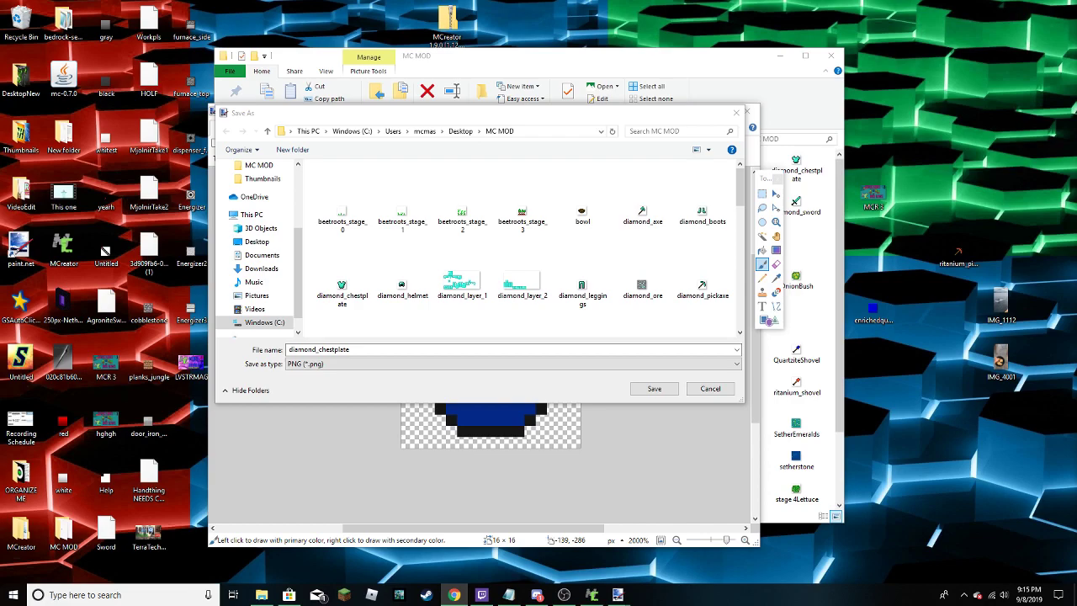
left_click(278, 353)
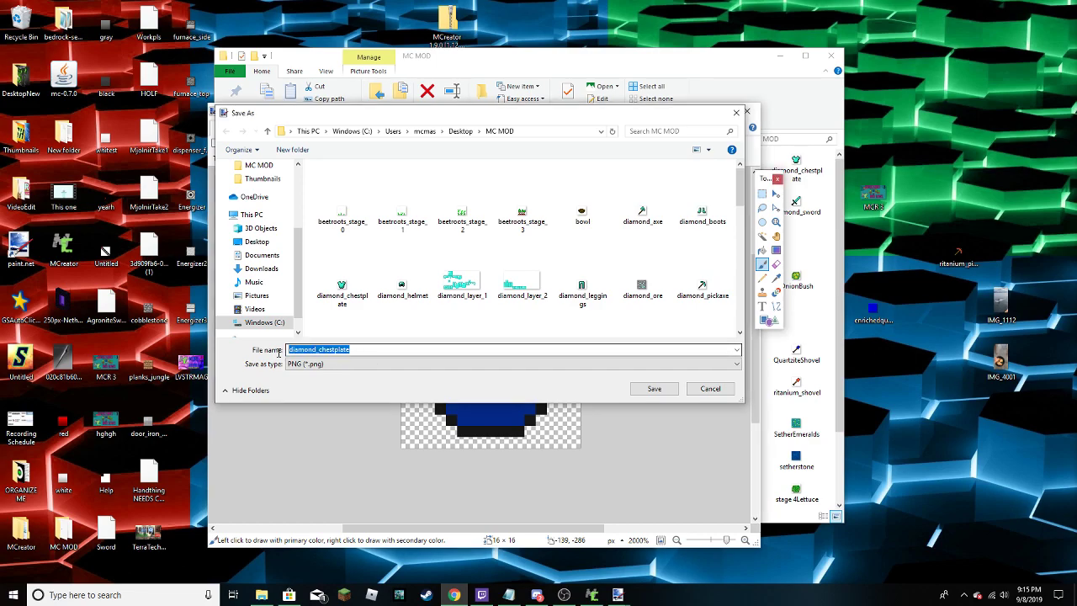
type("Qua")
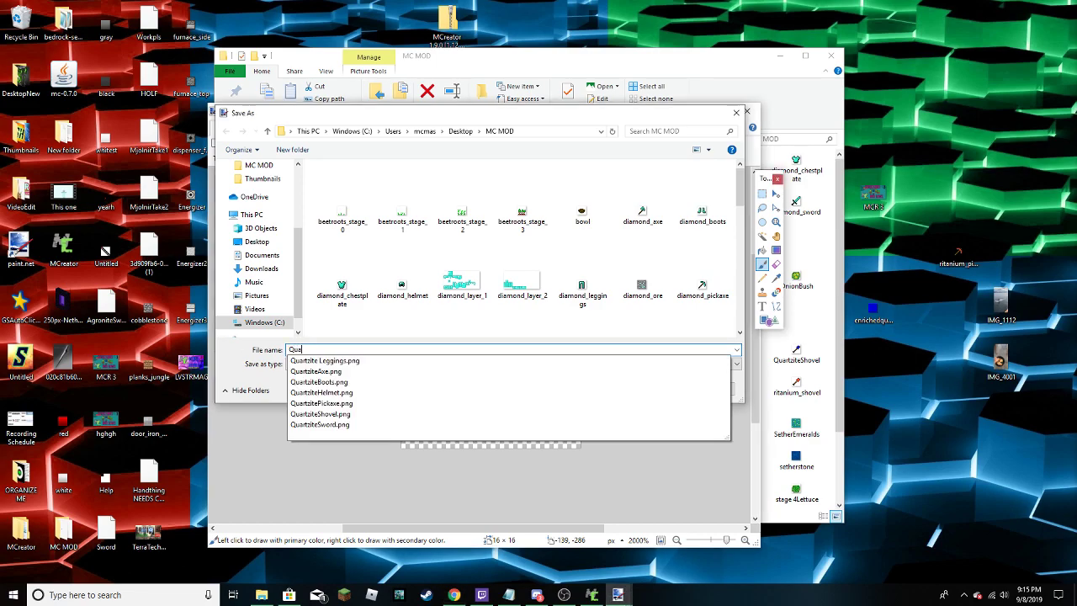
type("rtzite")
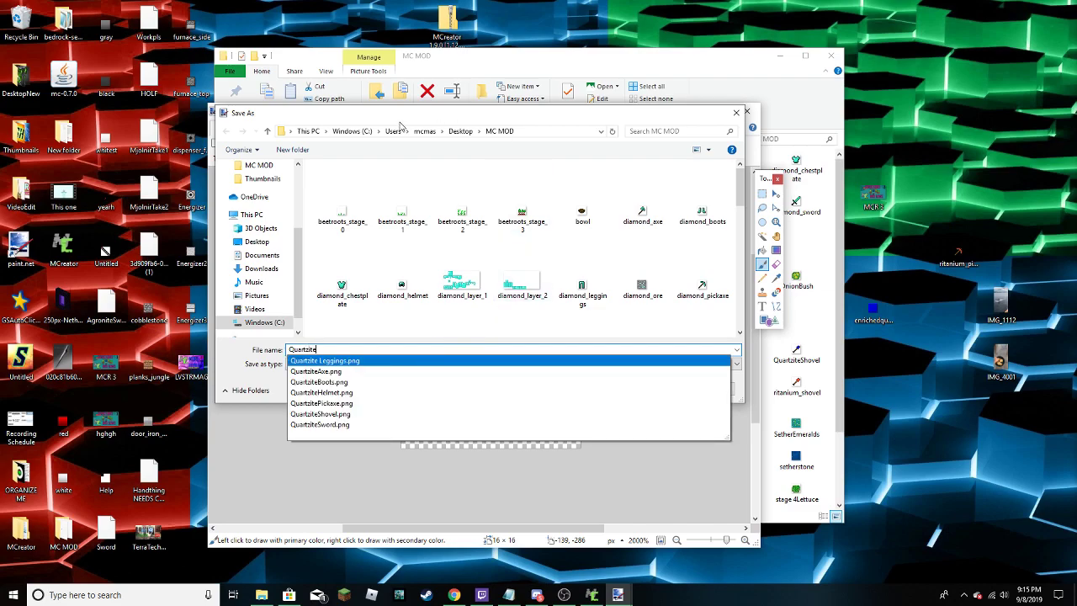
mouse_move(398, 123)
left_mouse_down()
mouse_move(427, 240)
mouse_move(368, 100)
left_mouse_up()
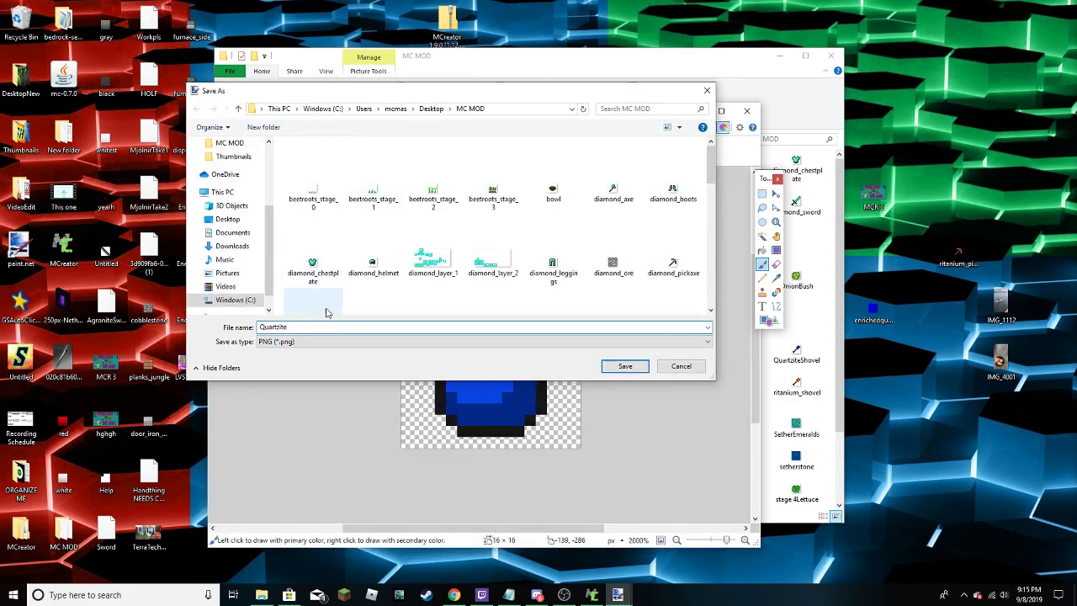
type("Chestplate")
key("Return")
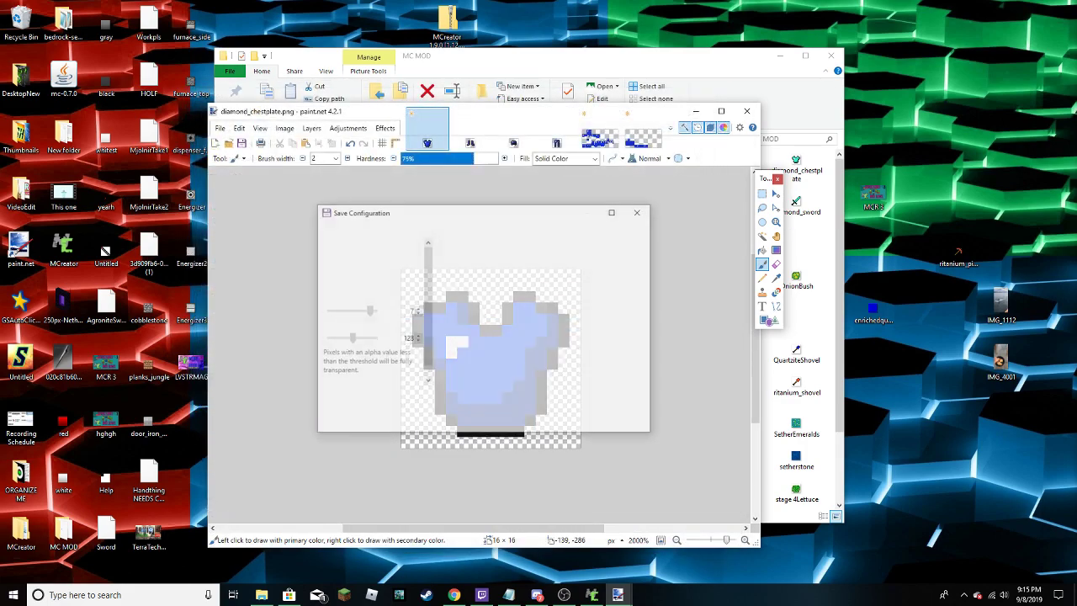
key("Return")
Save the recoloured diamond_layer_1 armour texture as a new PNG named Quartzite_layer_1 in the MC MOD folder
left_click(599, 134)
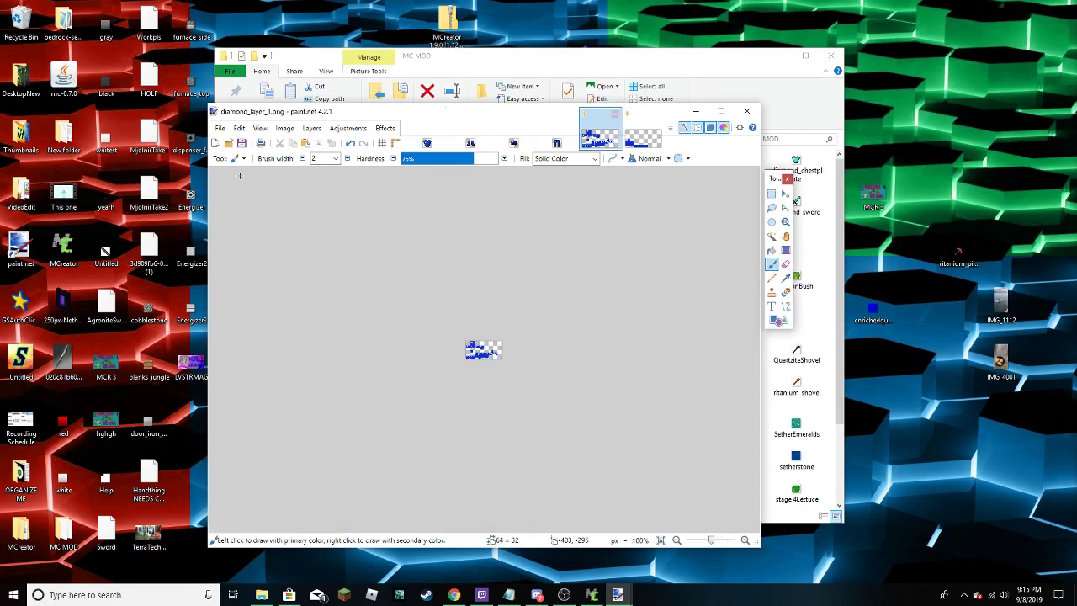
left_click(219, 128)
left_click(253, 231)
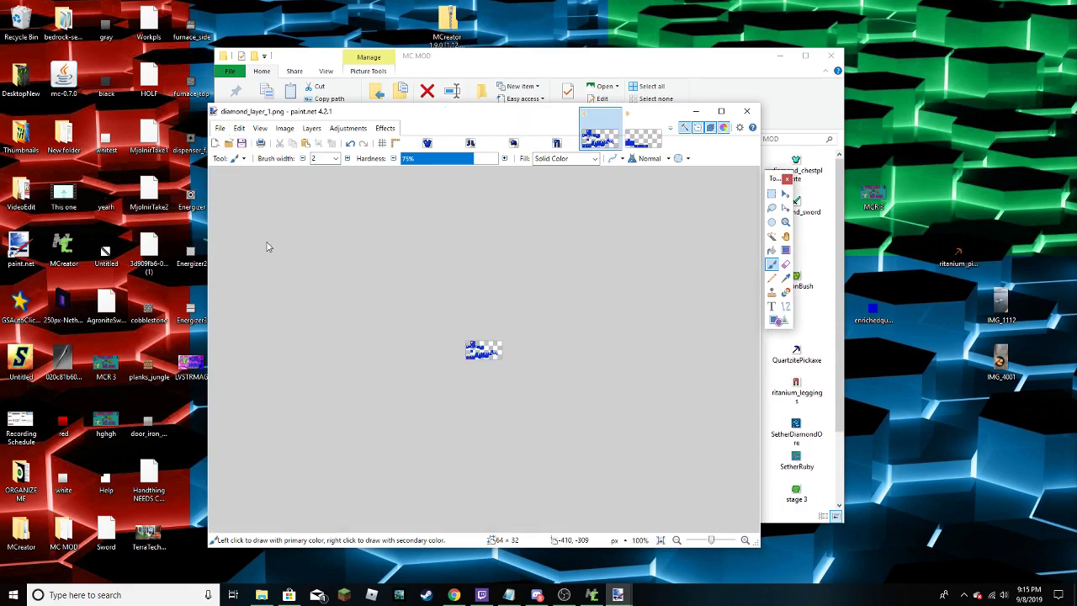
left_click(299, 327)
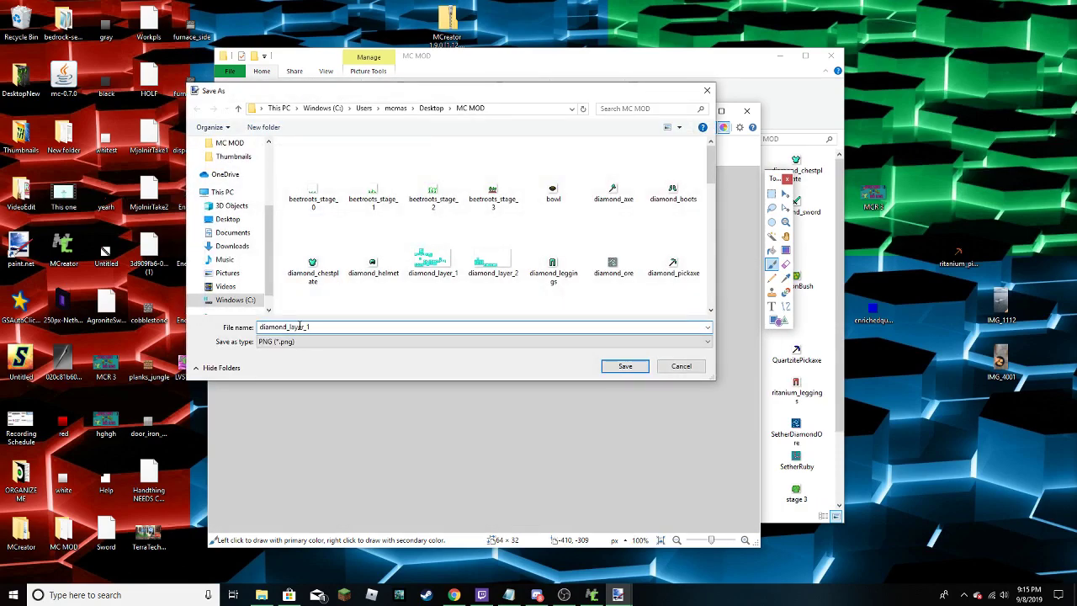
key("BackSpace")
key("BackSpace")
key("BackSpace")
key("BackSpace")
key("BackSpace")
key("BackSpace")
key("BackSpace")
key("BackSpace")
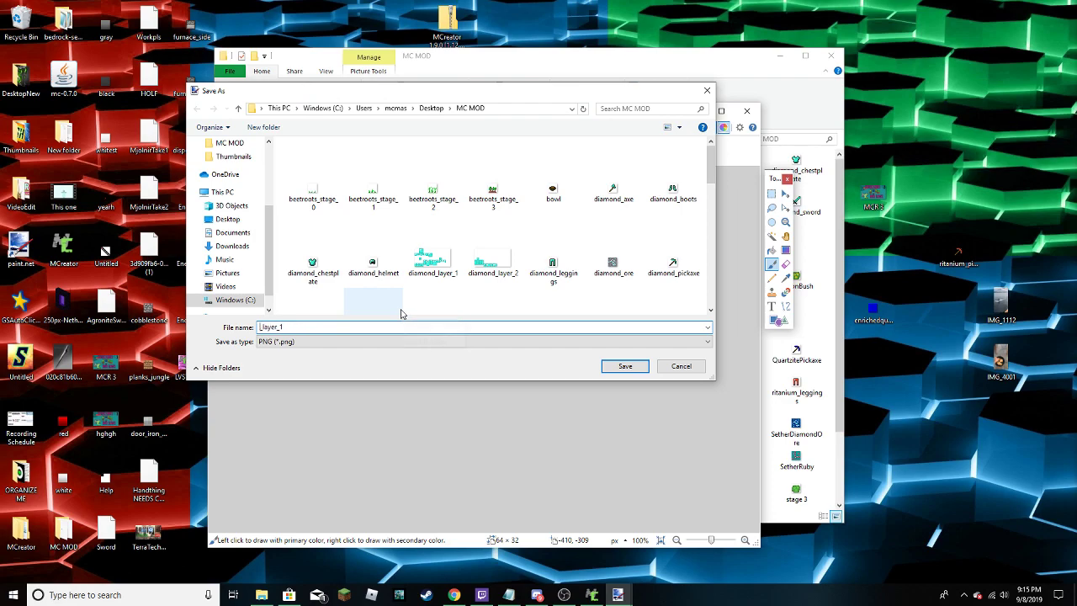
type("Quartzite")
key("Return")
left_click(572, 423)
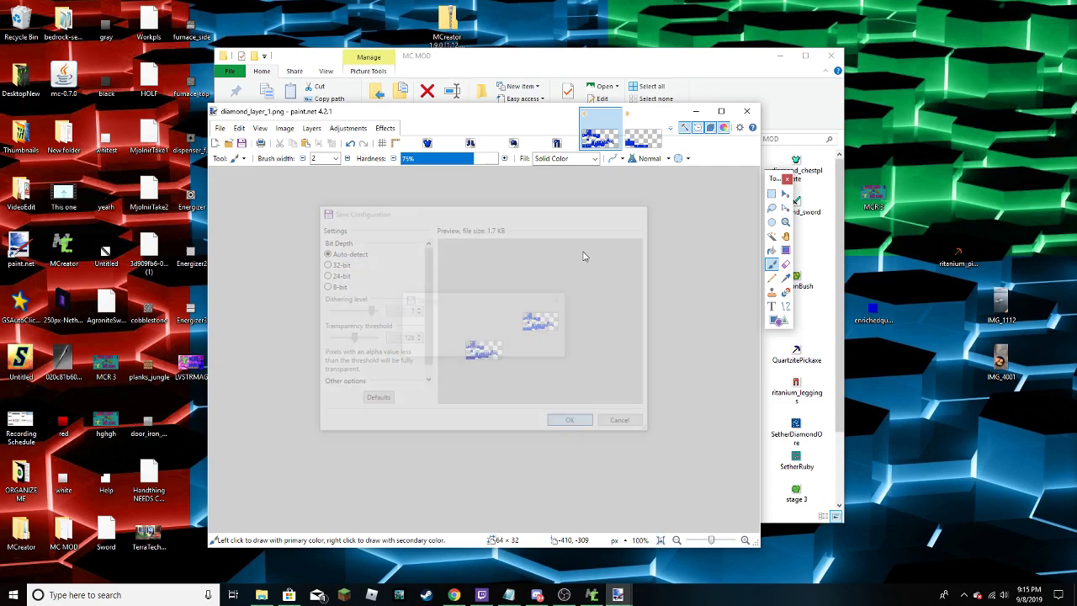
Save the recoloured diamond_layer_2 armour texture as a new PNG named Quartzite_layer_2 in the MC MOD folder
left_click(645, 134)
left_click(220, 127)
left_click(257, 233)
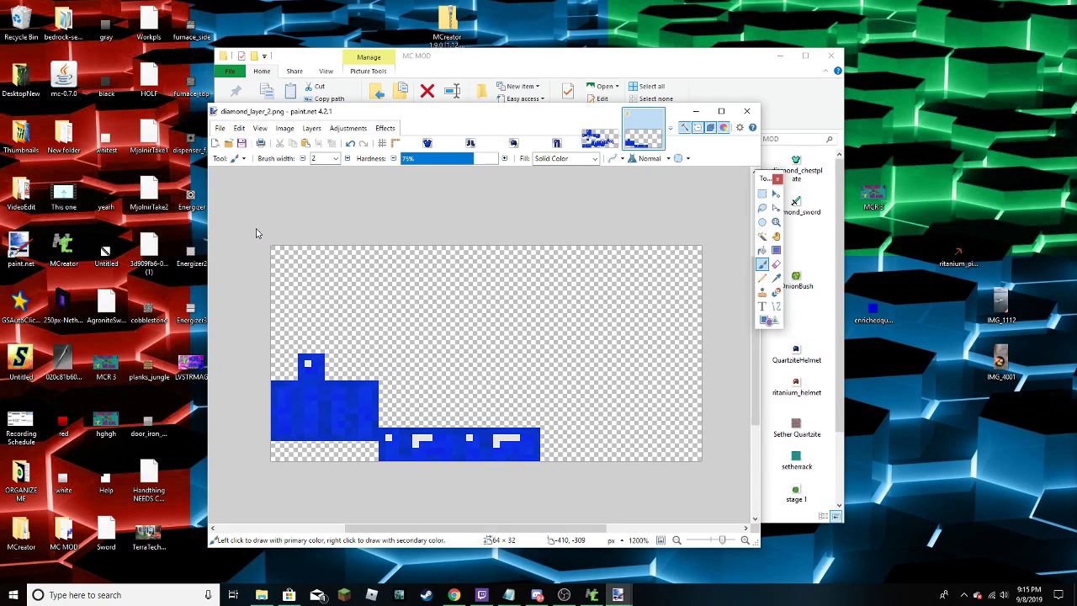
left_click_drag(287, 327, 221, 330)
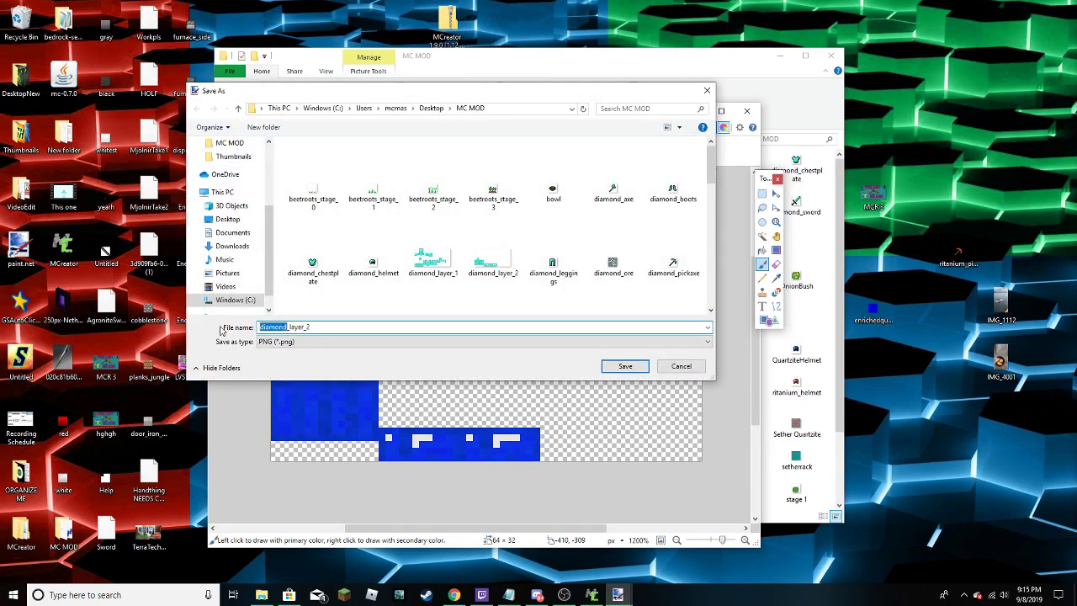
type("Quartzite")
key("Return")
key("Return")
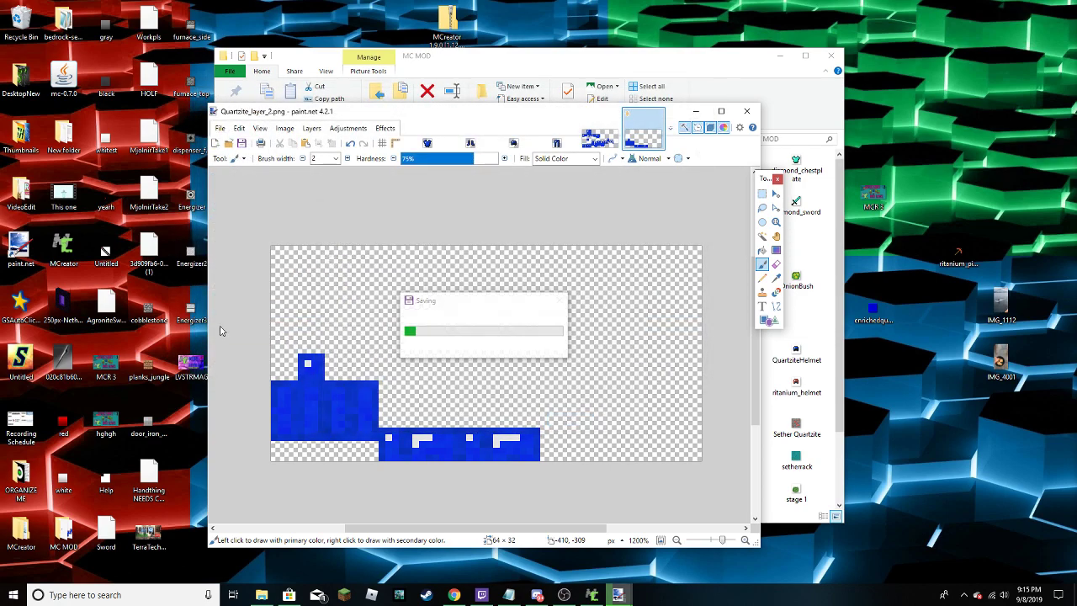
Close paint.net and return to the SaladifiersMod workspace in MCreator
left_click(747, 111)
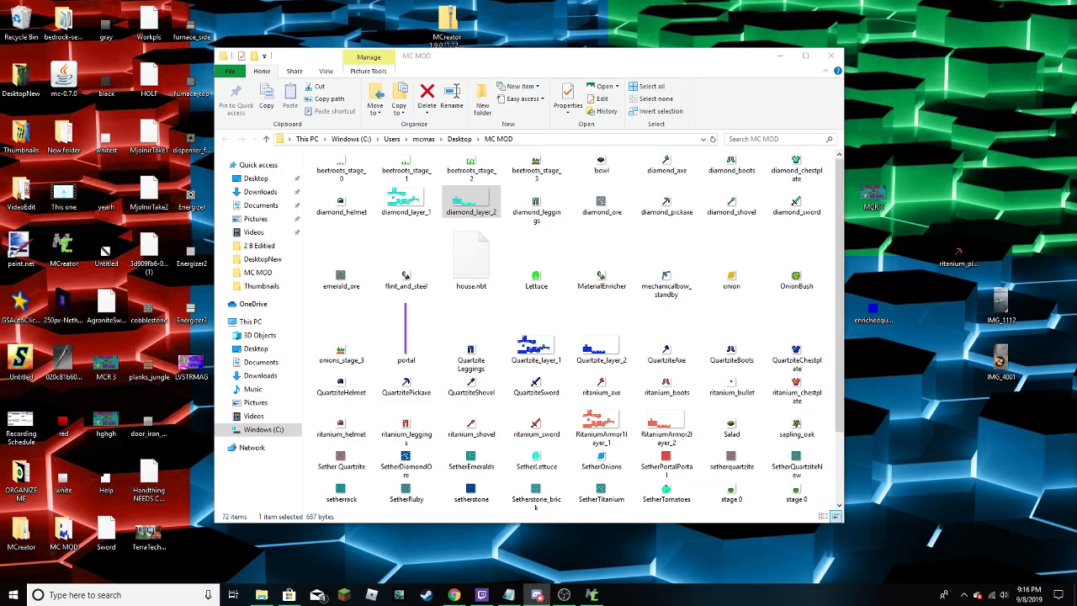
left_click(537, 595)
left_click_drag(668, 54, 407, 56)
key("alt+F4")
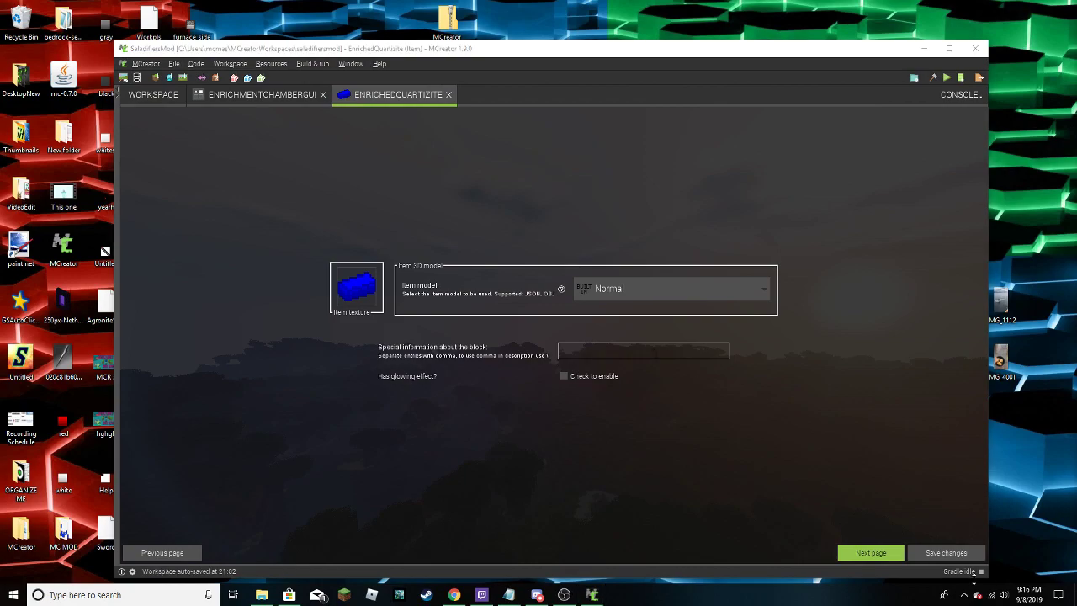
Open MrCrayfish's Model Creator, dismiss its welcome message, view the empty modelling grid from several angles and close the program
double_click(78, 84)
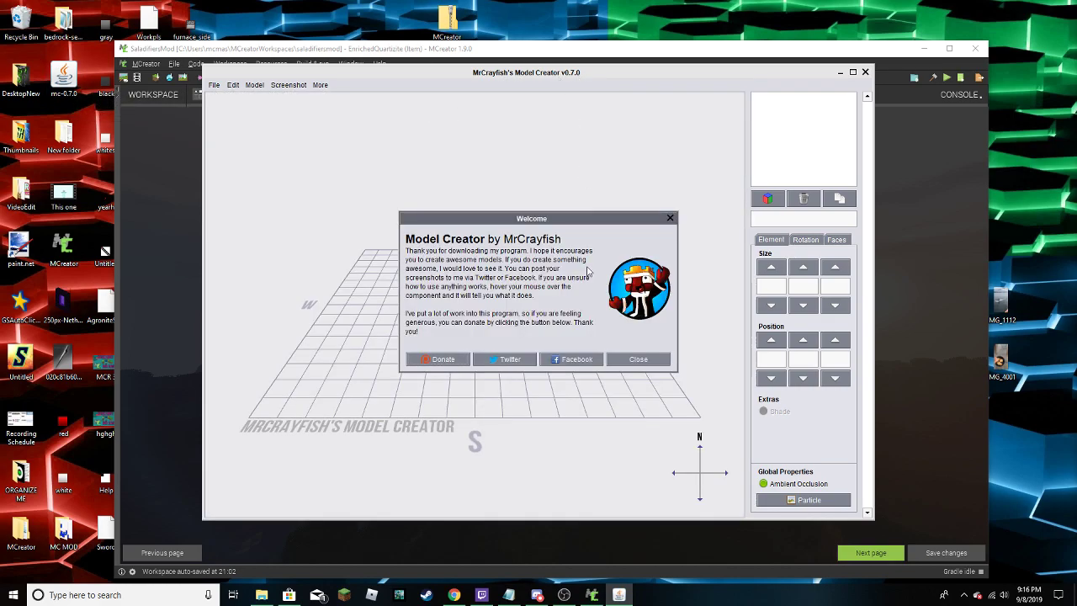
left_click(632, 360)
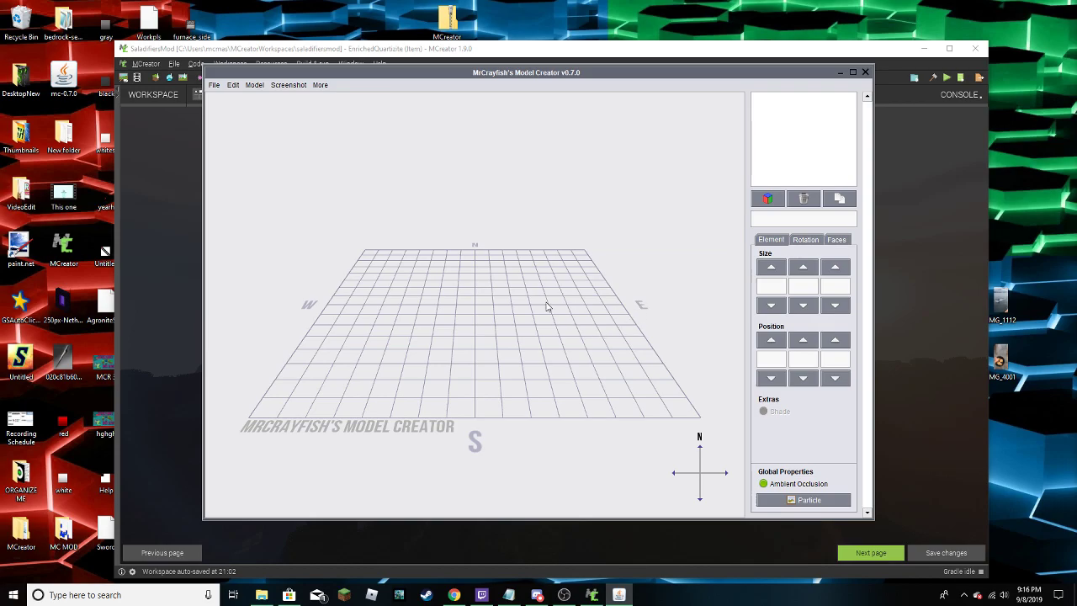
left_click_drag(548, 305, 769, 305)
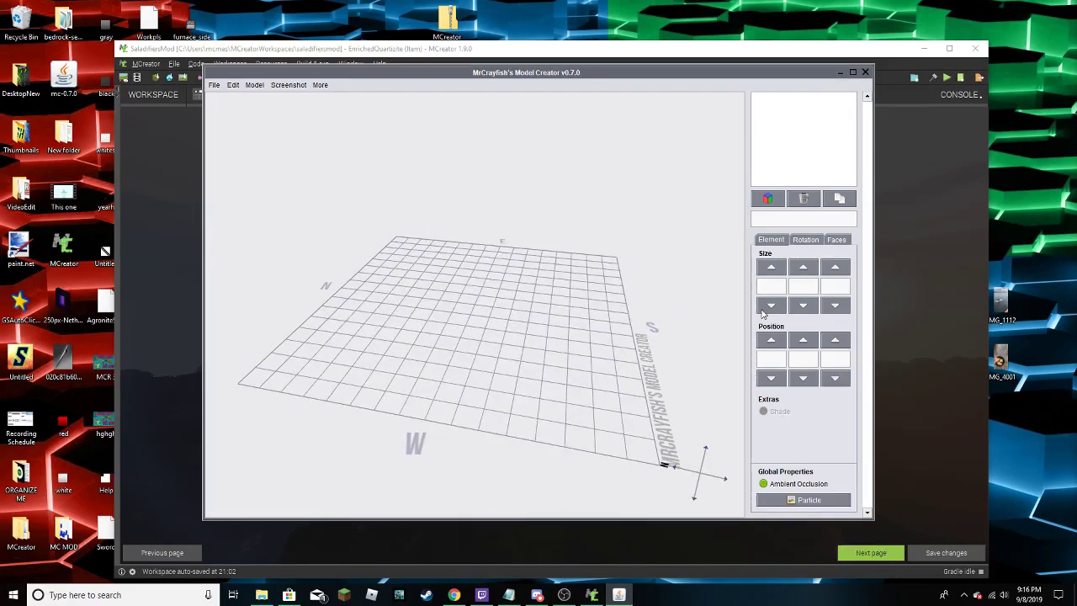
left_click_drag(763, 313, 545, 365)
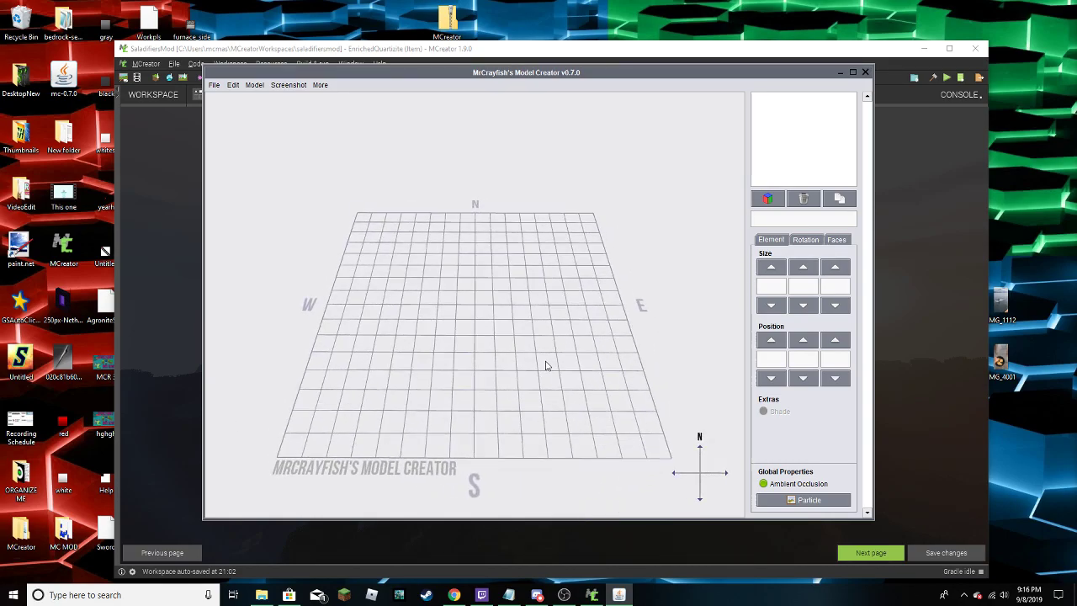
left_click_drag(545, 365, 524, 378)
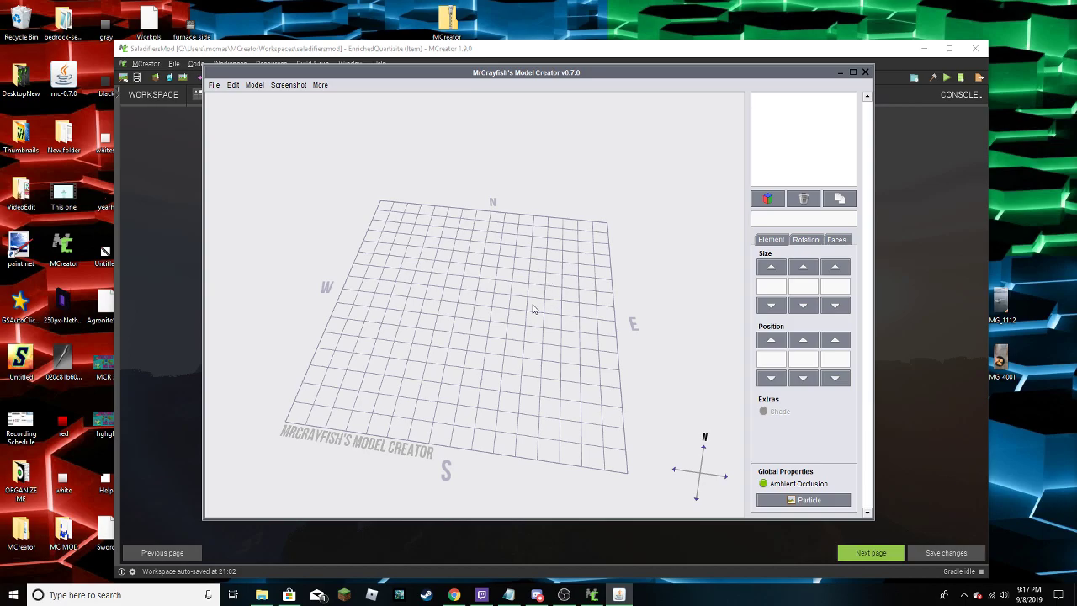
left_click_drag(534, 308, 613, 314)
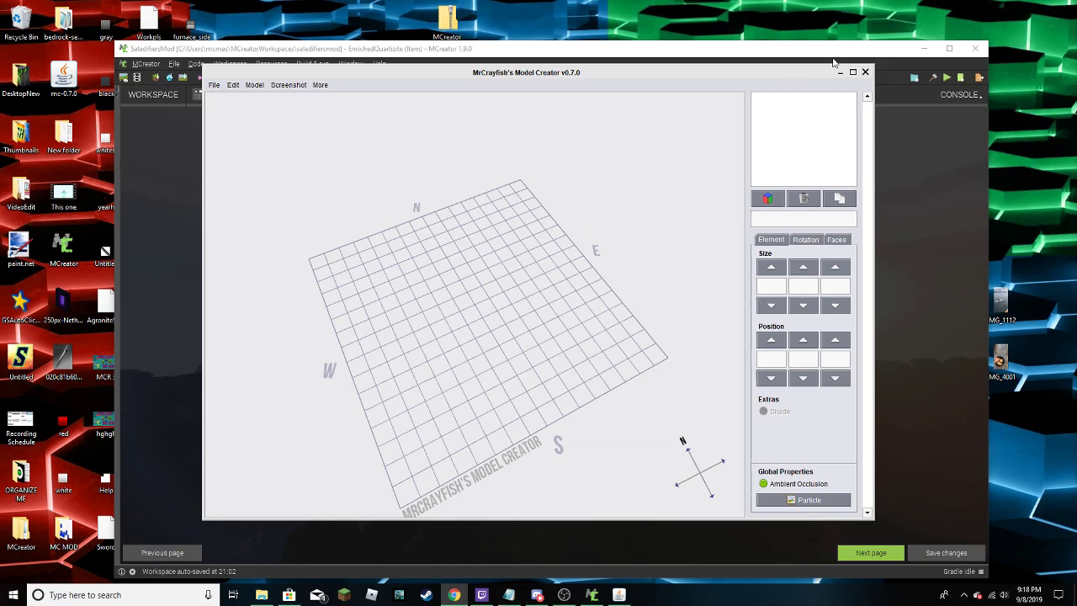
left_click(865, 72)
Close the EnrichmentChamberGUI editor and return to the workspace's list of mod elements
left_click(449, 94)
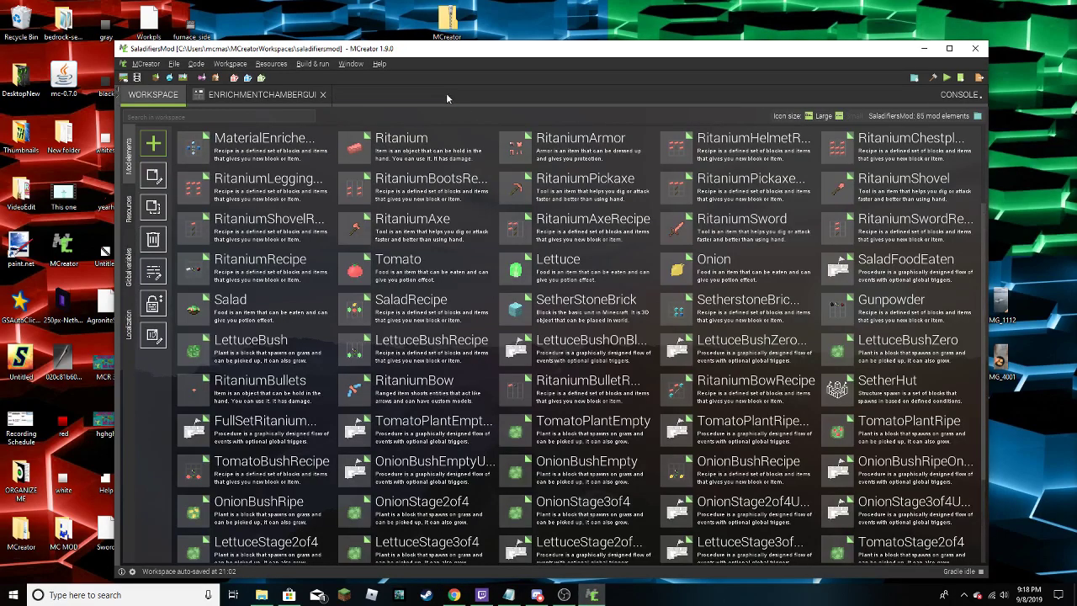
left_click(322, 95)
scroll(299, 210, "down", 2)
scroll(299, 218, "down", 1)
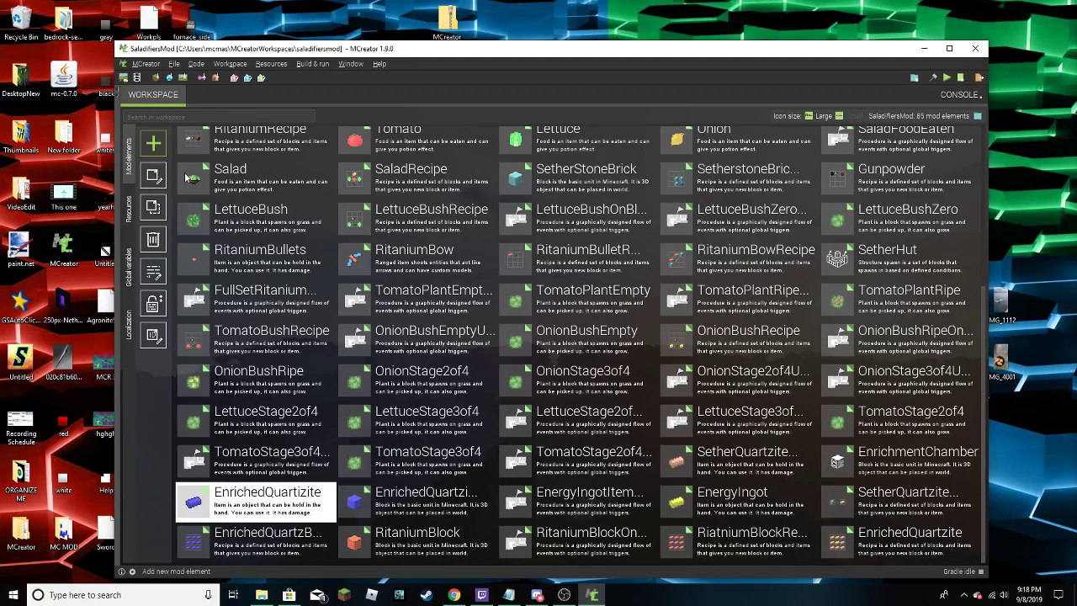
Create a new Mob element named Seob in the mod workspace
left_click(156, 150)
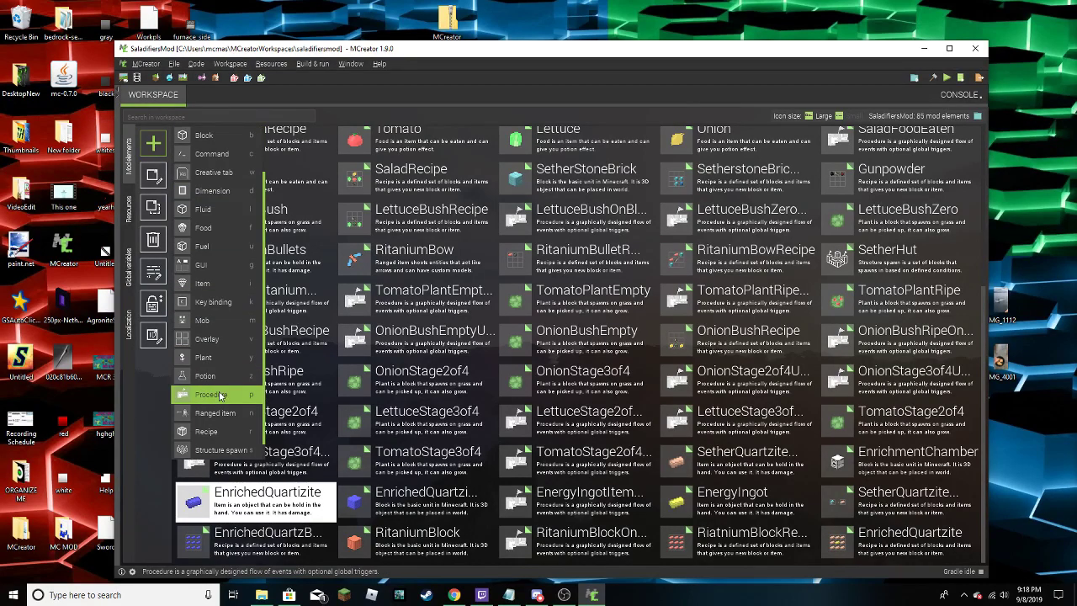
left_click(223, 322)
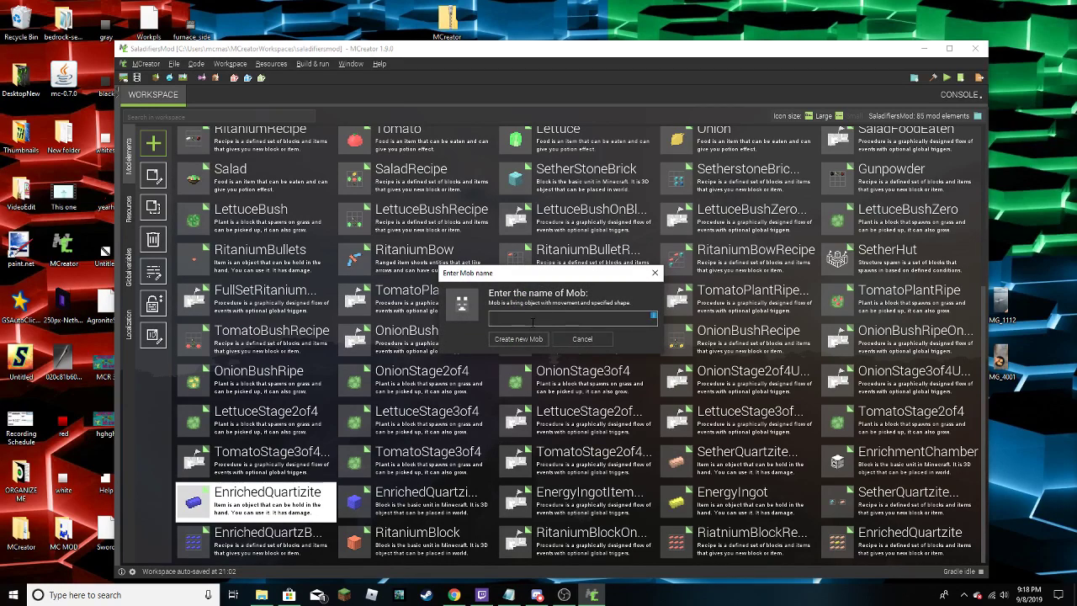
type("Seob")
key("Return")
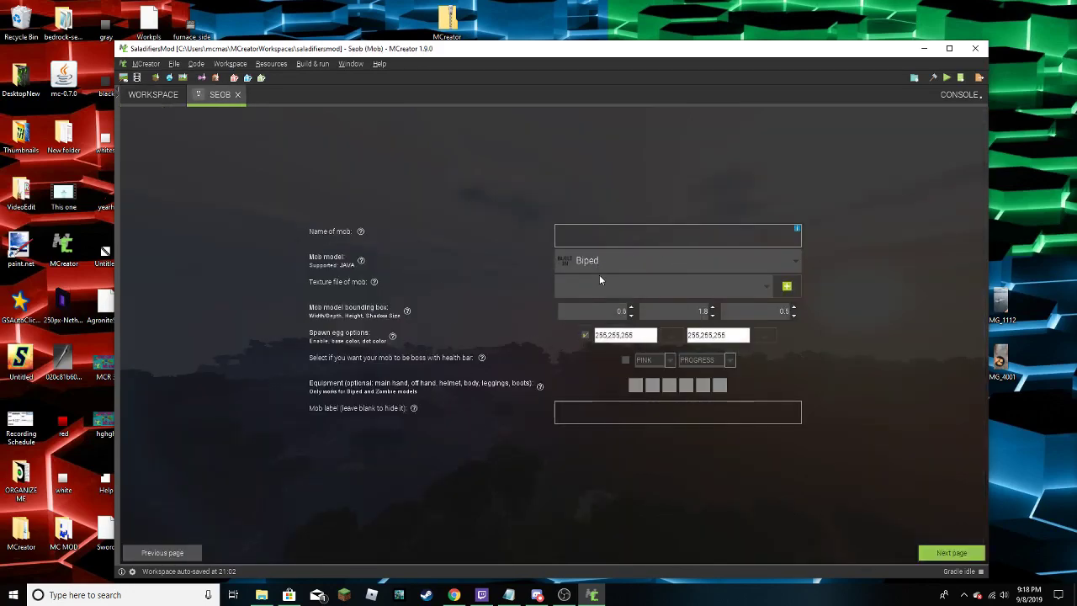
Examine the built-in mob models and the texture files available for the Seob mob without changing either selection
left_click(600, 278)
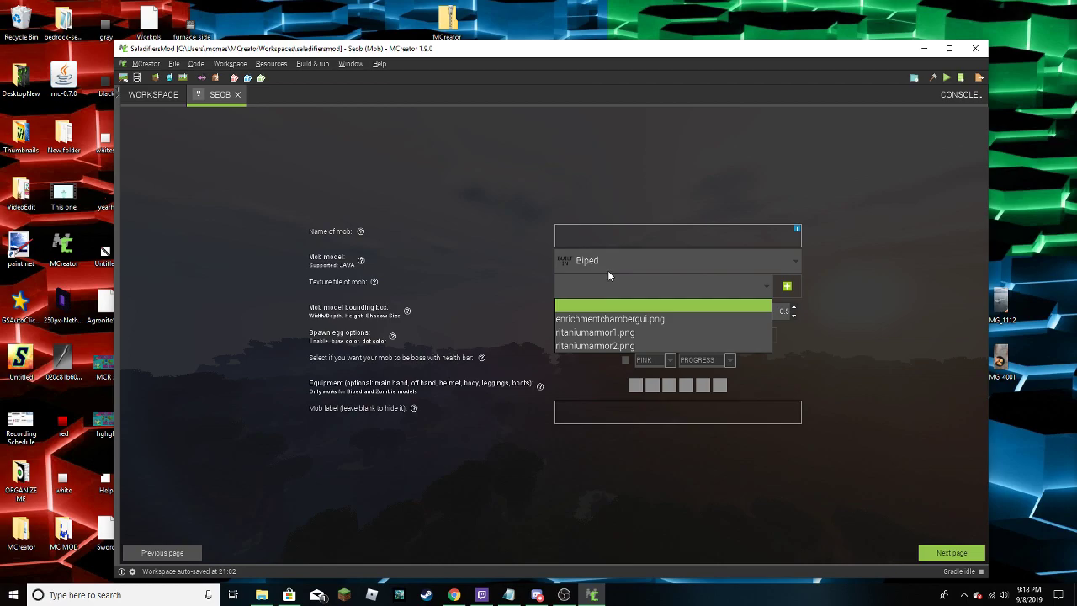
left_click(608, 269)
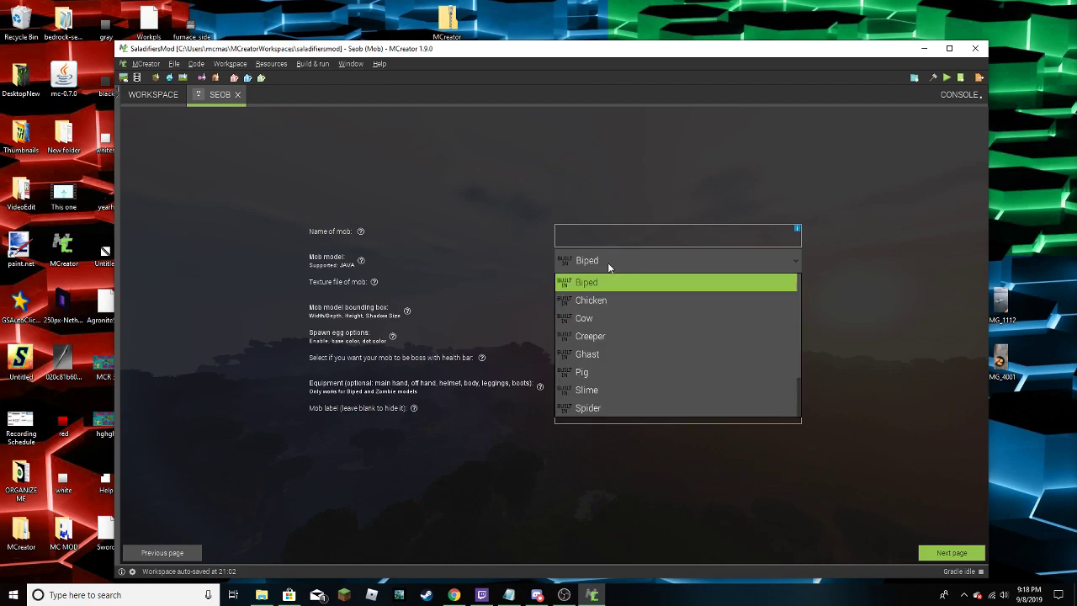
left_click(610, 268)
left_click(613, 284)
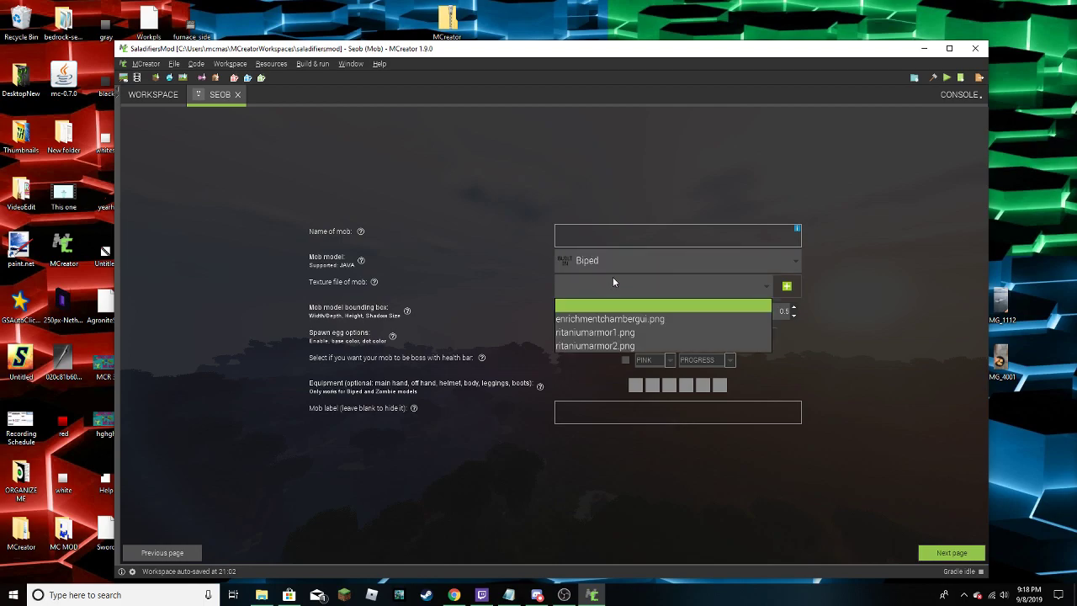
left_click(385, 301)
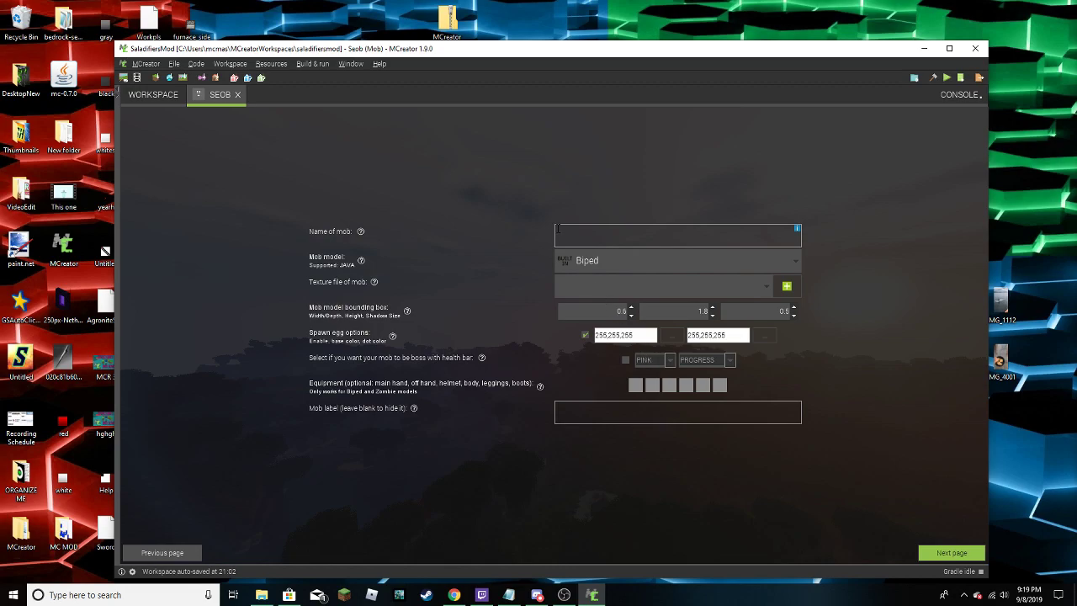
left_click(586, 269)
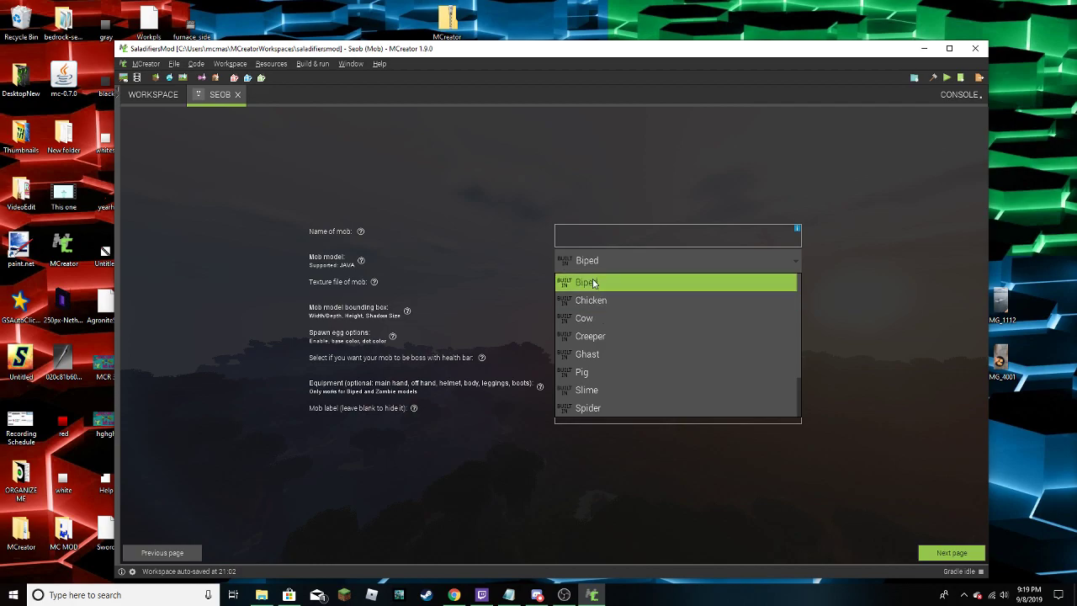
scroll(643, 345, "down", 1)
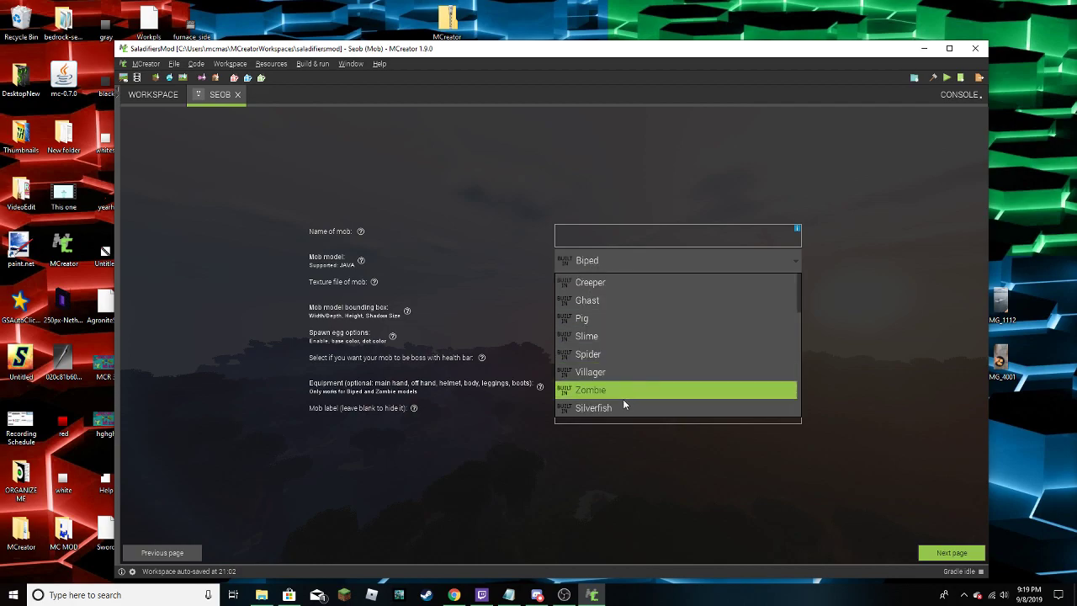
scroll(624, 378, "up", 1)
scroll(654, 336, "down", 1)
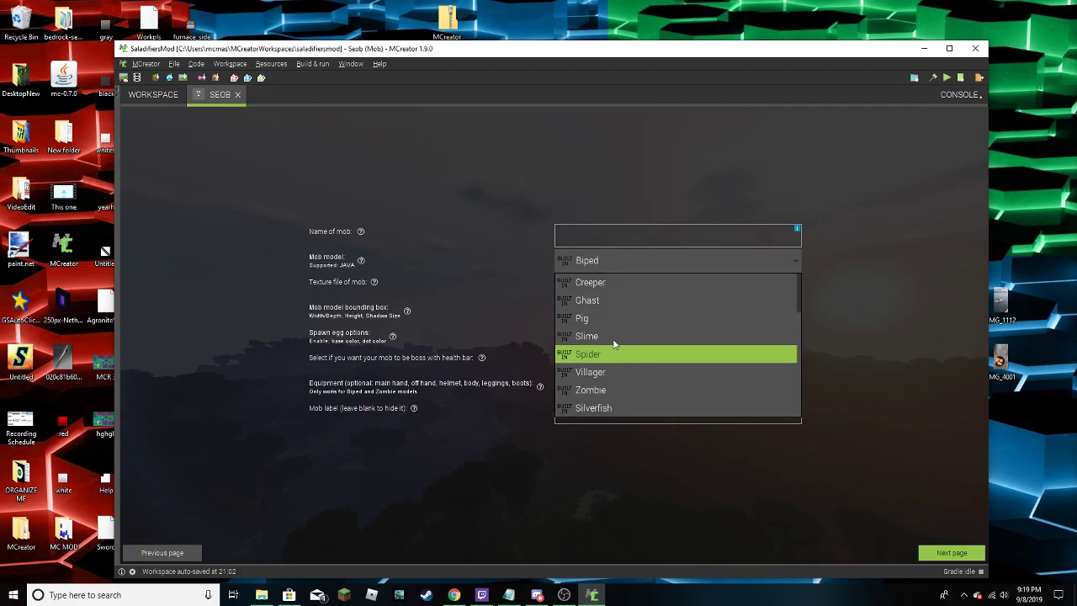
left_click(496, 262)
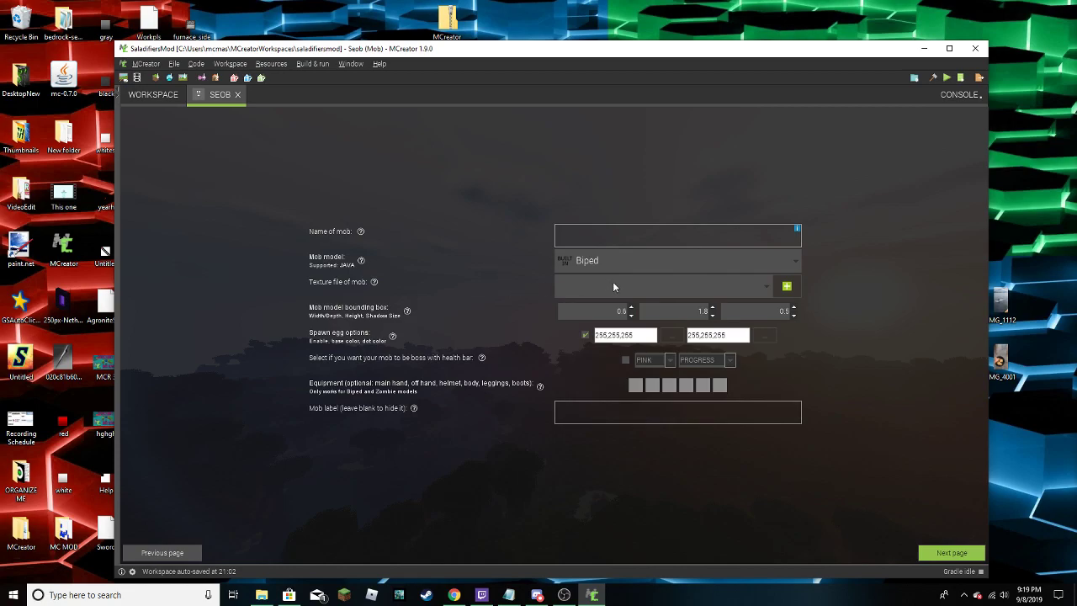
left_click(767, 287)
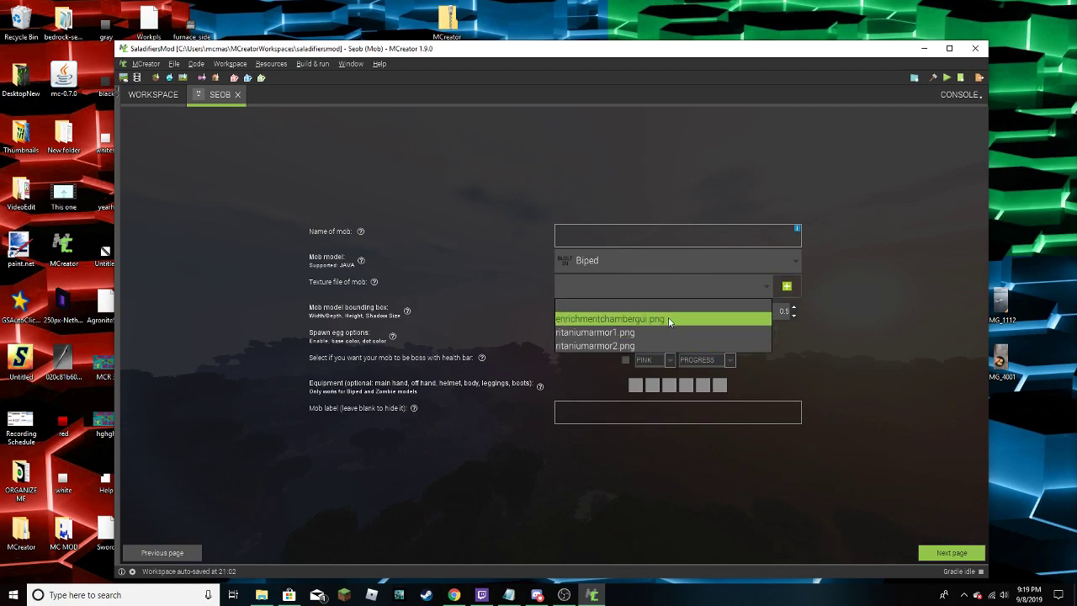
left_click(474, 284)
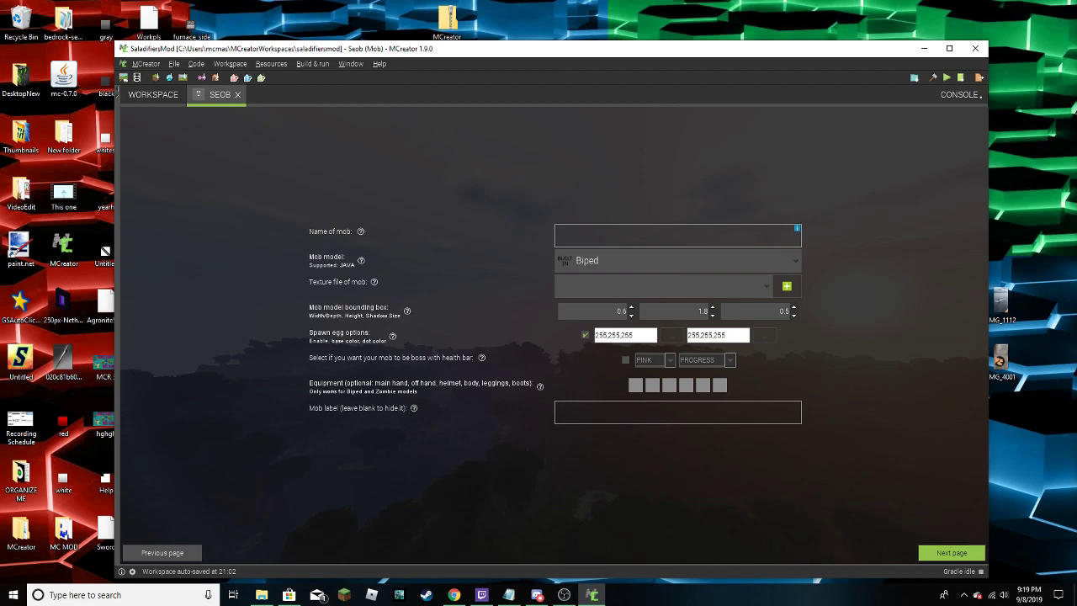
Switch to MrCrayfish's Model Creator from the desktop and dismiss its welcome message
key("alt+Tab")
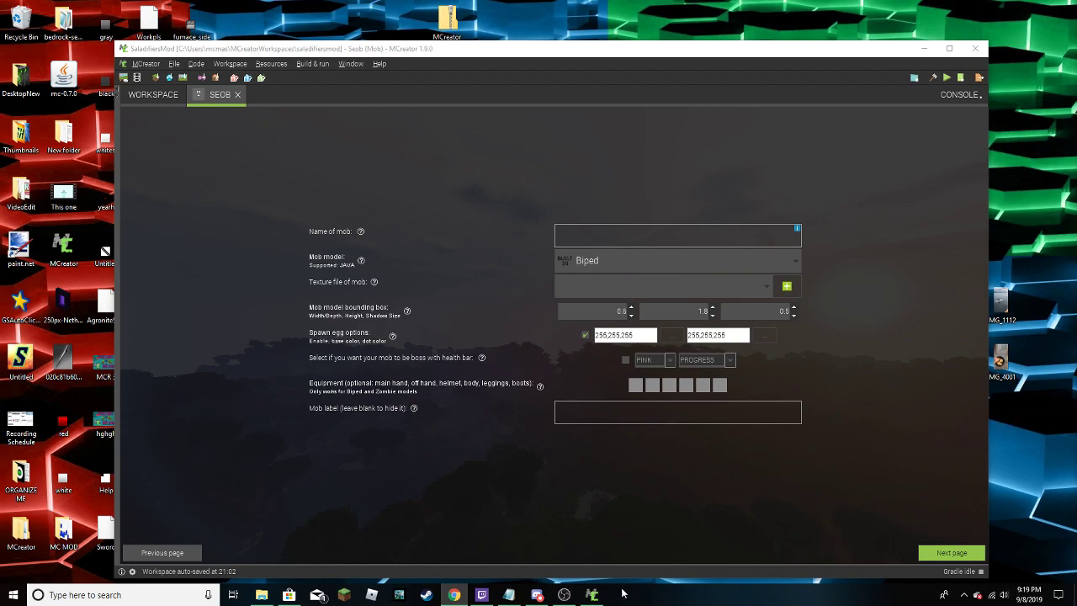
mouse_move(482, 599)
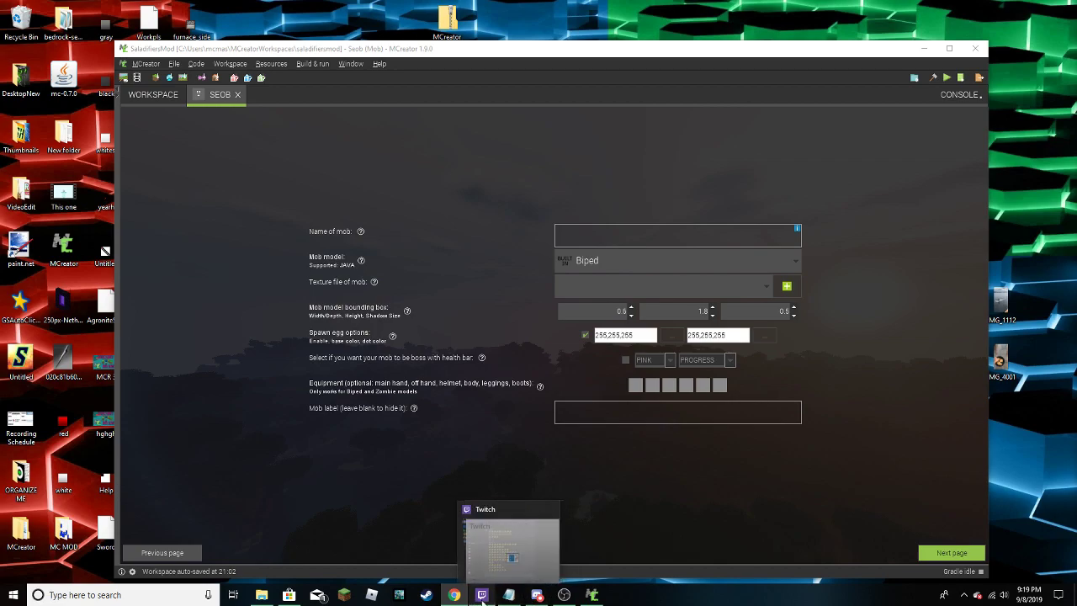
double_click(63, 84)
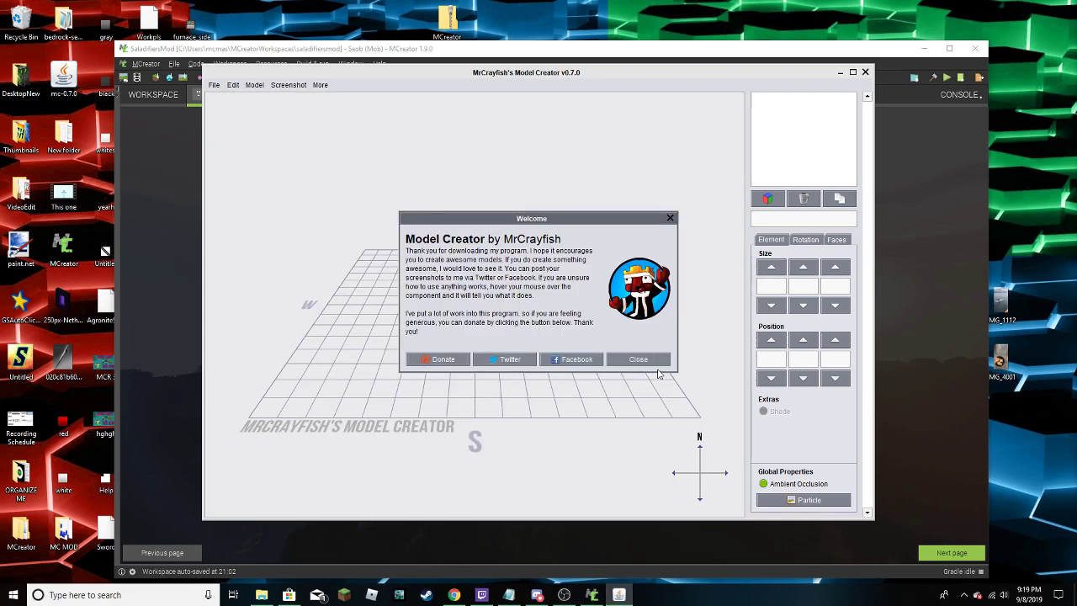
left_click(638, 361)
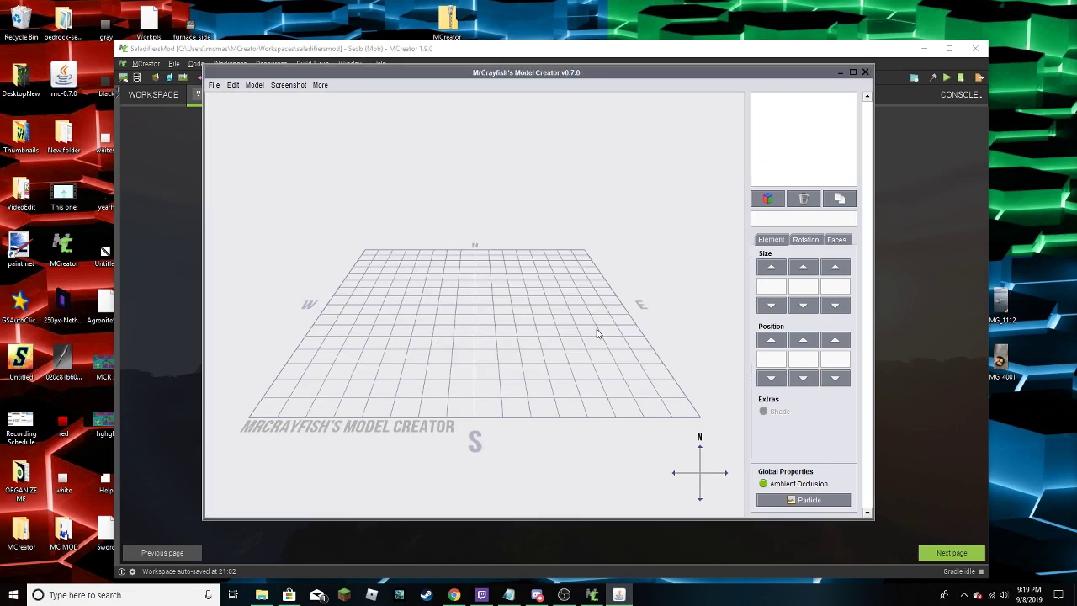
Add a cube element to the empty model and set its X position to 7, keeping its Y position at 0
left_click_drag(597, 334, 600, 256)
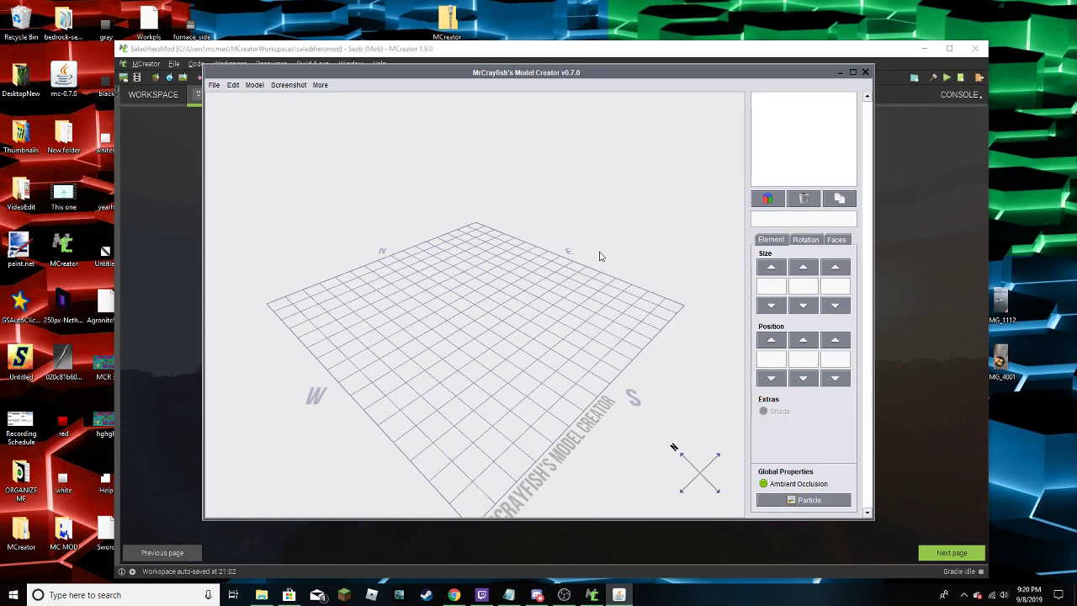
left_click(767, 199)
left_click_drag(409, 281, 750, 267)
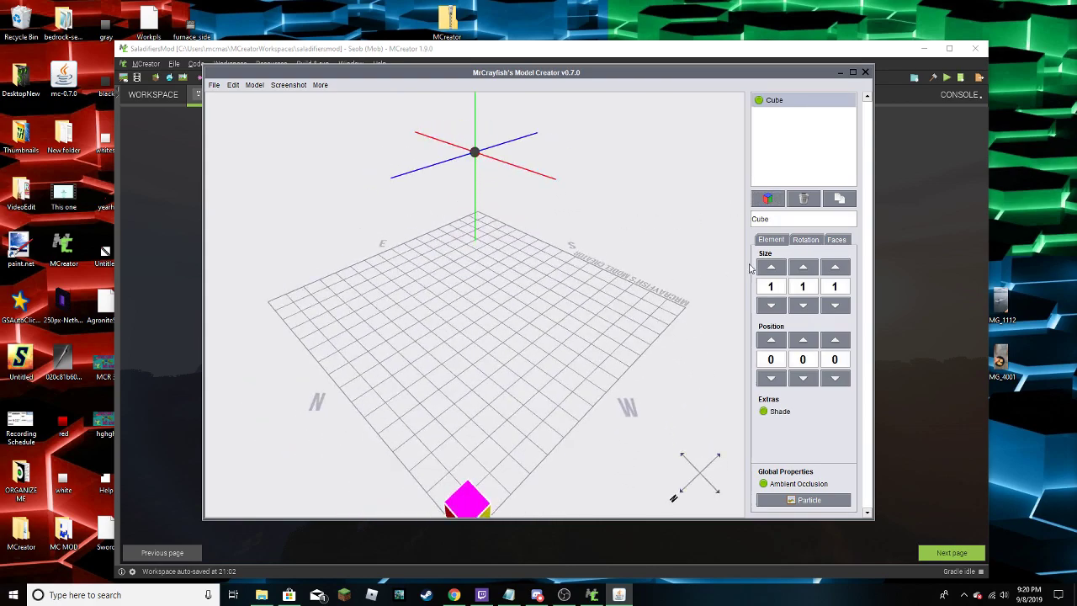
left_click(771, 339)
left_click(771, 339)
left_click(771, 339)
left_click(770, 339)
left_click(771, 339)
left_click(771, 339)
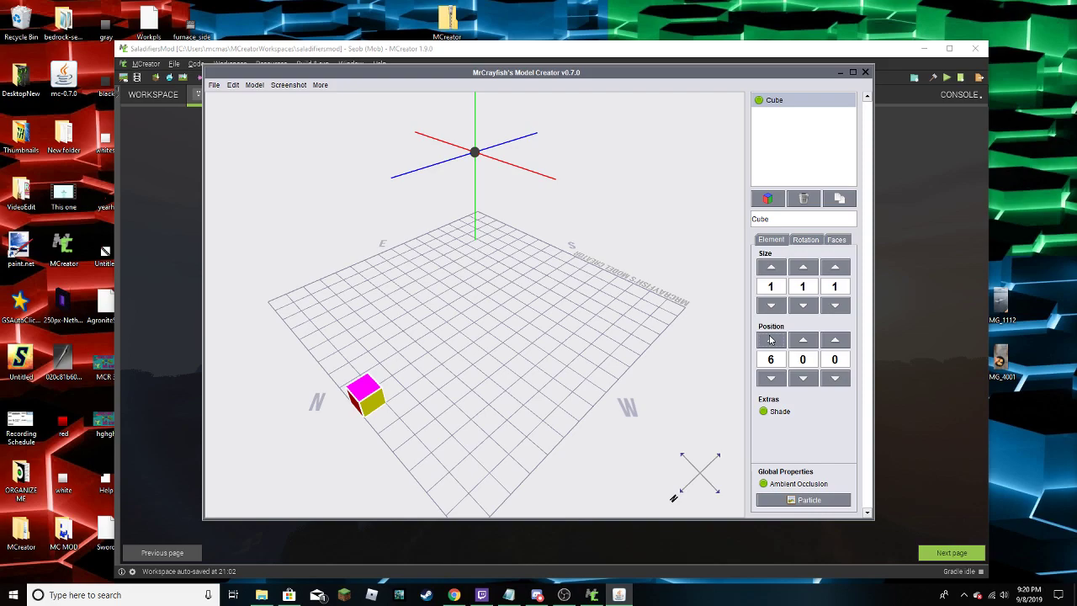
left_click(771, 339)
double_click(803, 339)
double_click(803, 377)
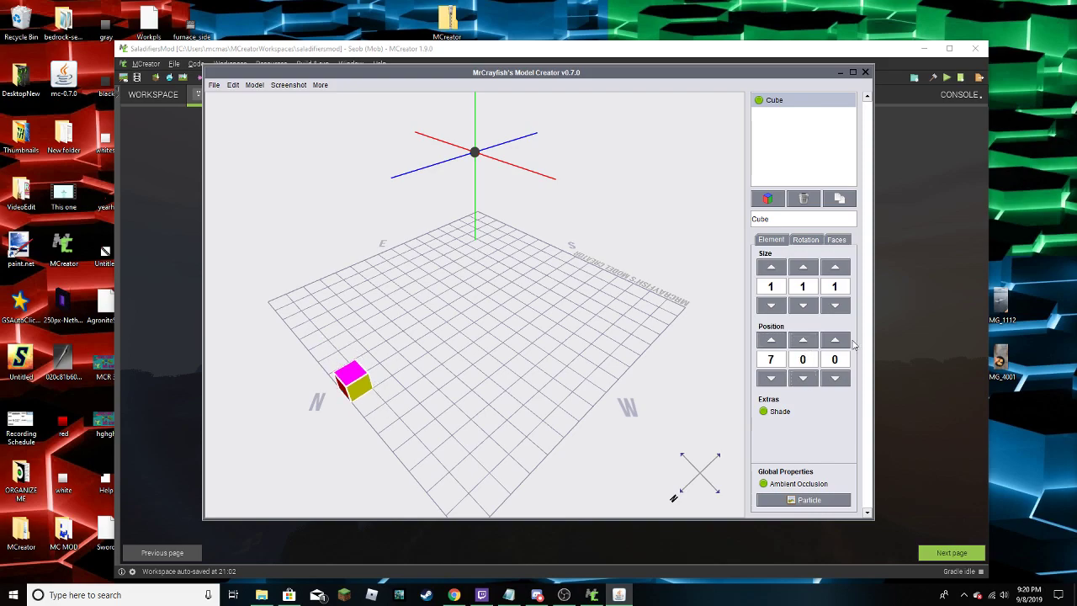
Set the cube's Z position to 7
left_click(834, 339)
left_click(835, 339)
left_click(835, 339)
left_click(835, 339)
left_click(835, 339)
left_click(834, 339)
left_click(835, 339)
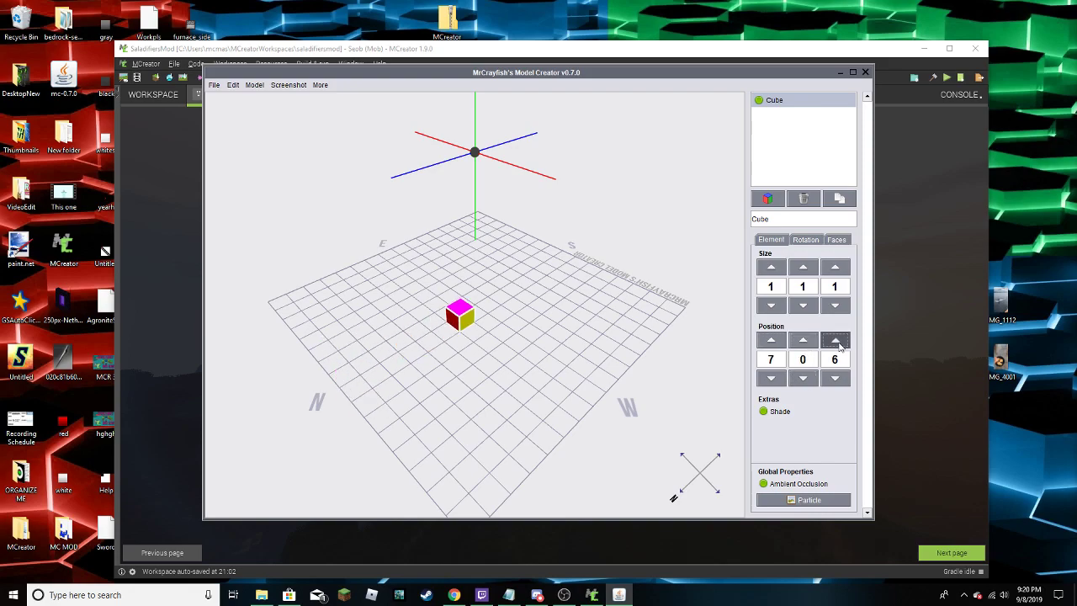
Resize the cube to 2 wide, 1 high and 2 deep
left_click_drag(589, 370, 345, 362)
left_click(772, 267)
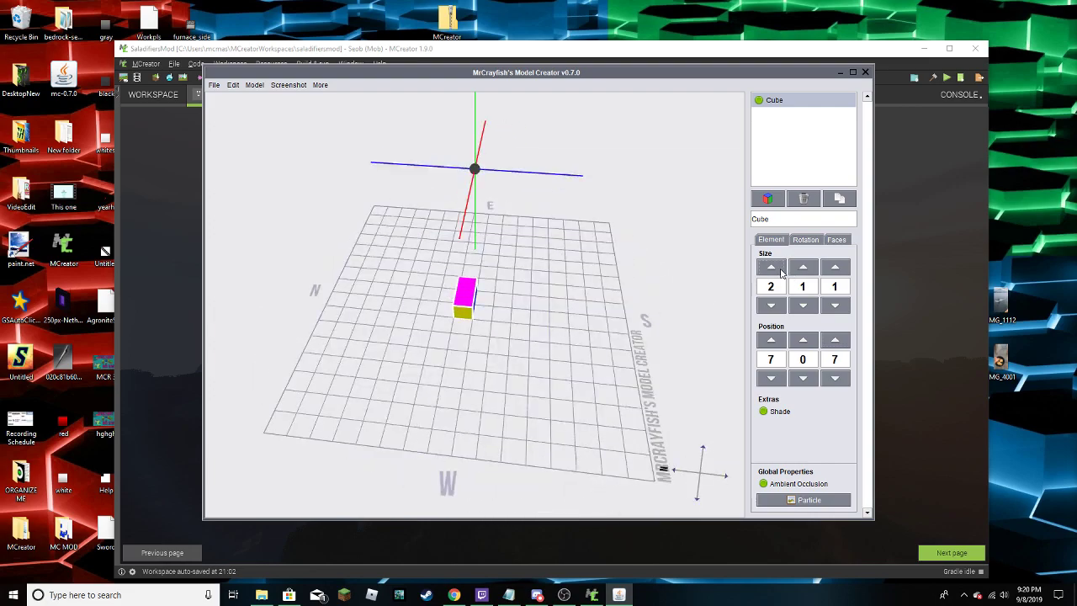
left_click(803, 267)
left_click(802, 305)
left_click(834, 267)
left_click_drag(724, 313, 681, 317)
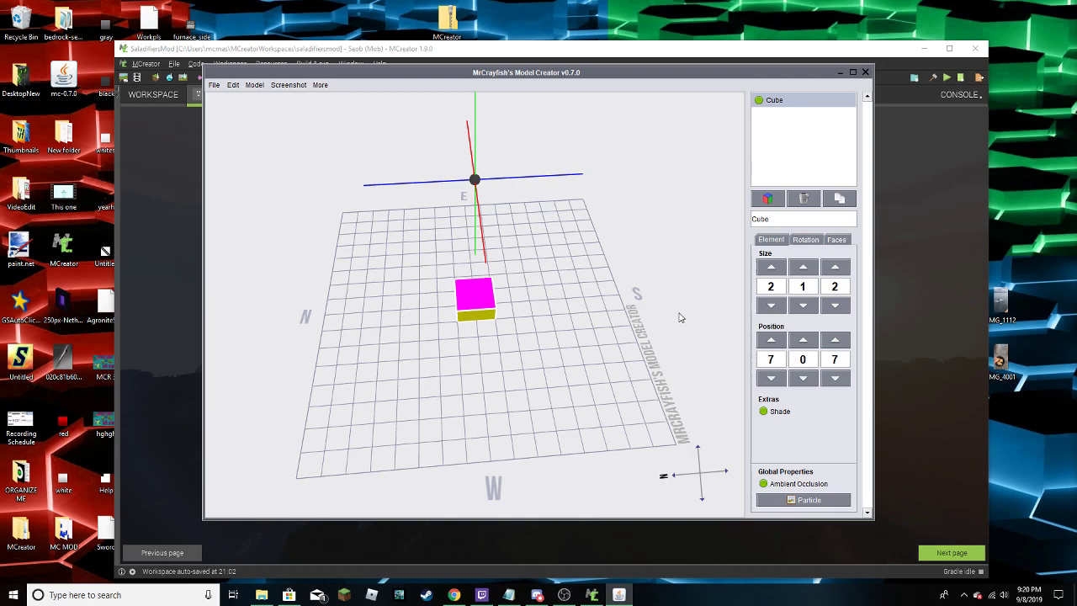
Raise the cube to Y position 1 and enlarge it to a height of 5 and a depth of 6
left_click(803, 339)
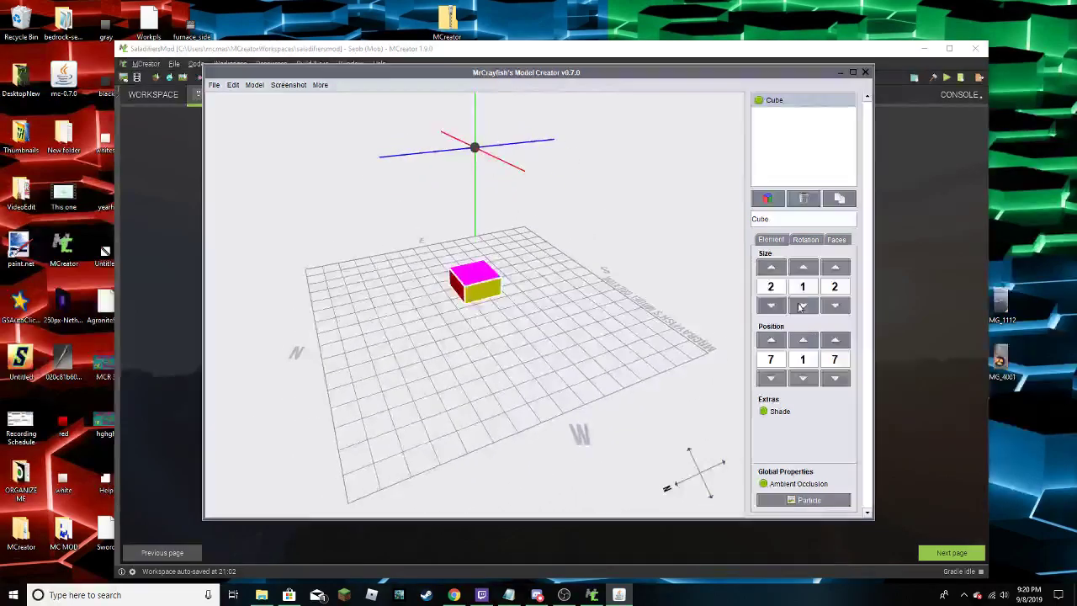
left_click(808, 269)
left_click(808, 269)
left_click(807, 270)
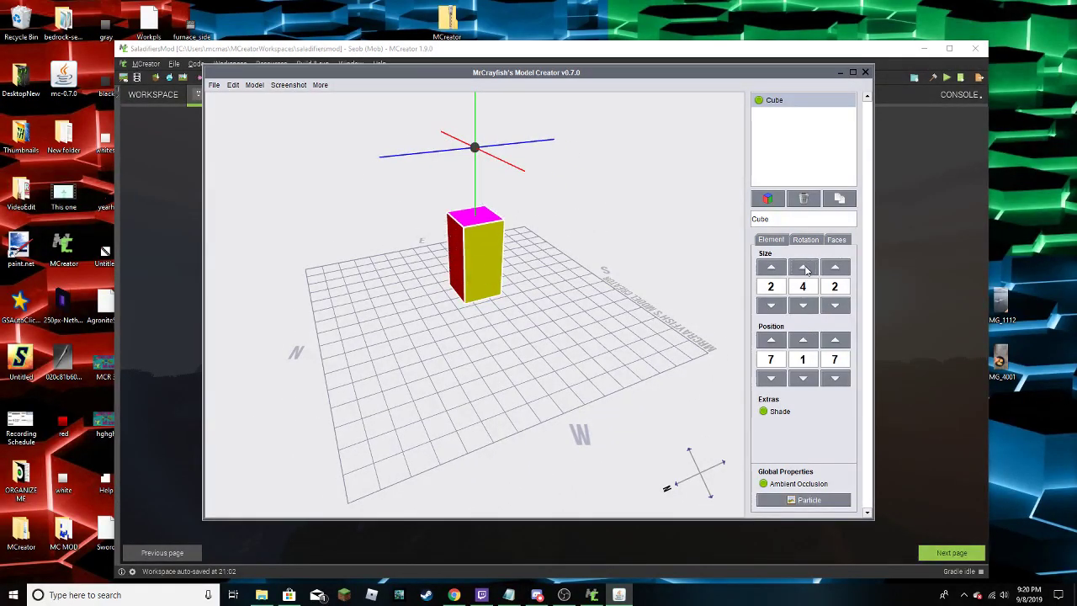
left_click(808, 269)
left_click(835, 267)
left_click(835, 267)
left_click(835, 267)
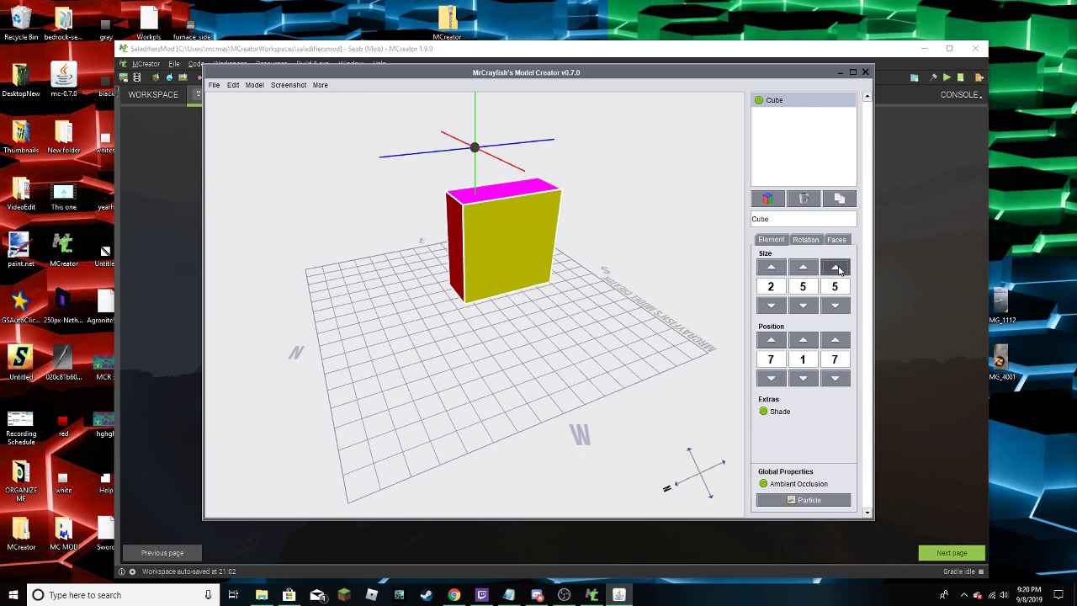
left_click(834, 267)
Shift the cube along the Z axis to position 5, keeping X at 7 and Y at 1
left_click(769, 340)
left_click(770, 378)
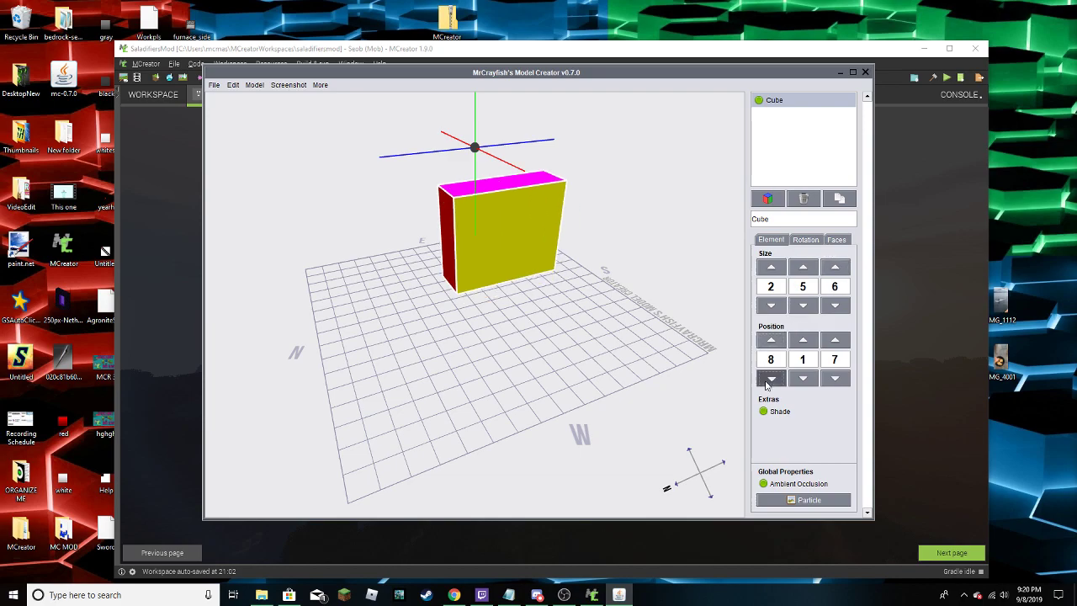
left_click(803, 340)
left_click(804, 377)
left_click(835, 378)
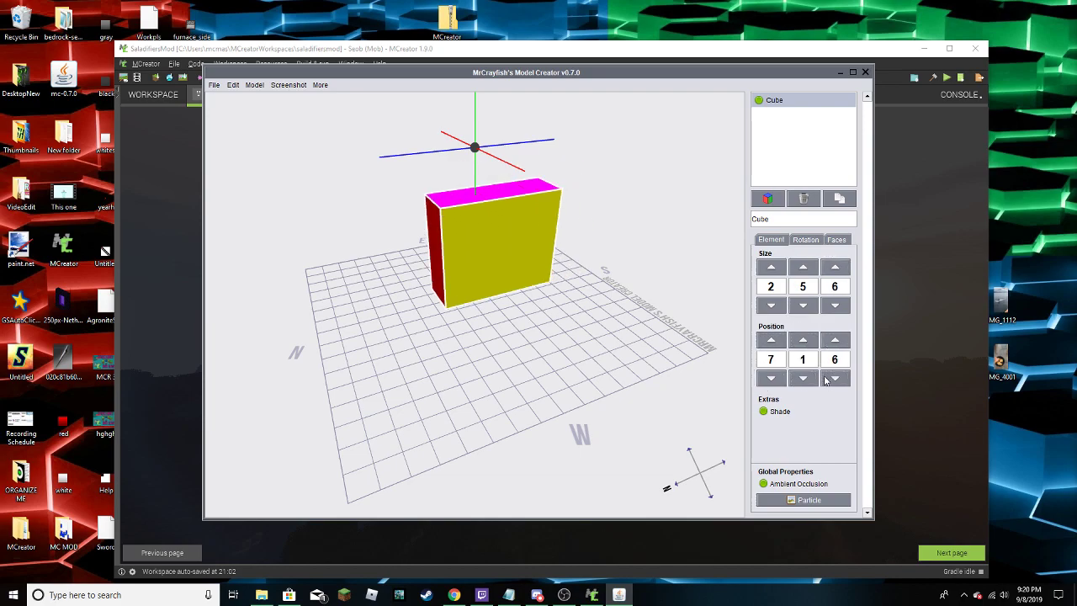
left_click(835, 378)
Lengthen the cube along the Z axis to a size of 9
left_click_drag(689, 346, 849, 275)
left_click_drag(605, 273, 839, 270)
left_click(835, 267)
left_click(835, 267)
left_click(834, 266)
Move the lengthened cube to Z position 3, keeping its height at 5
left_click_drag(685, 301, 795, 329)
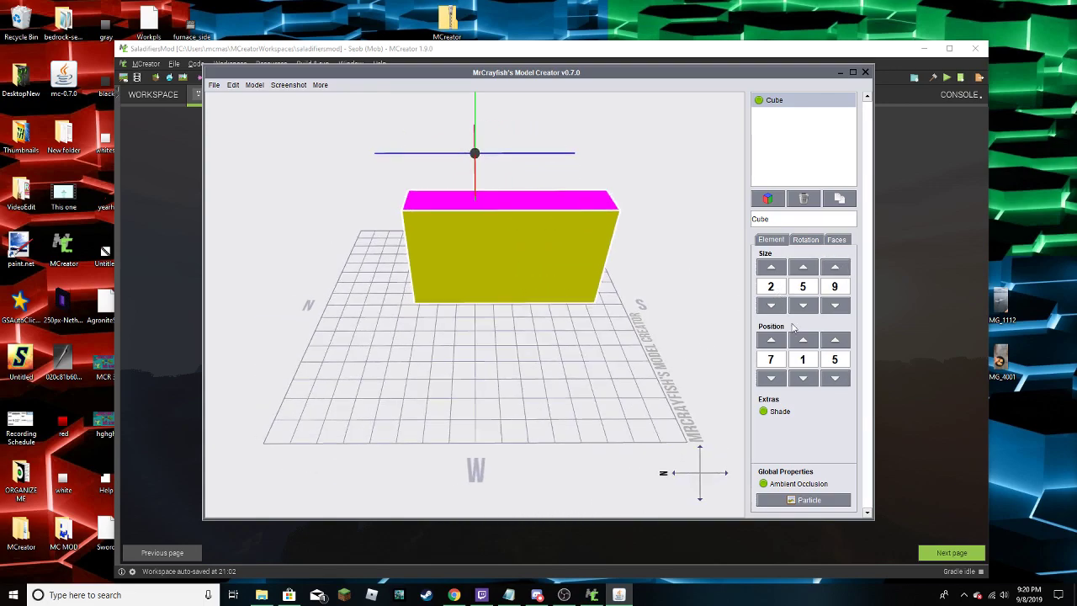
left_click(834, 339)
left_click(834, 378)
left_click(835, 378)
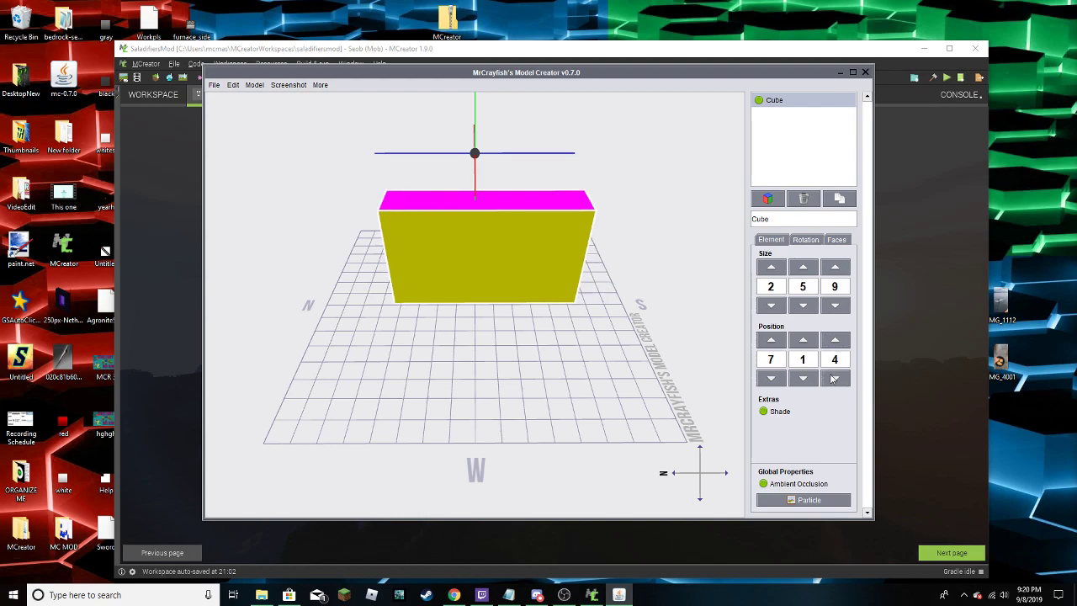
left_click(835, 378)
left_click(803, 267)
left_click(803, 305)
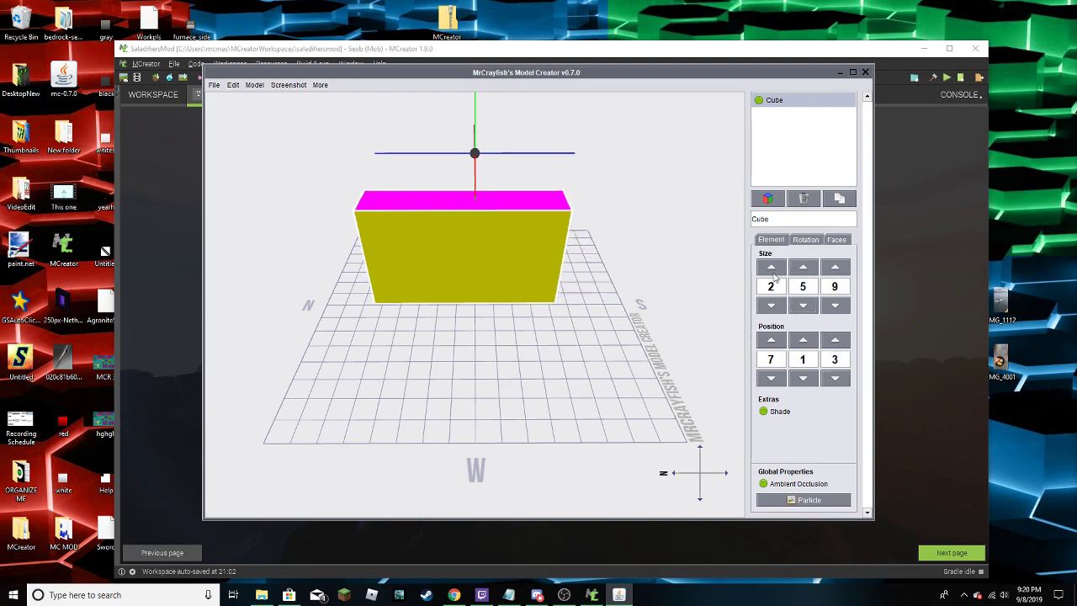
Widen the cube to an X size of 4 and lower it to Y position 0
left_click(769, 268)
left_click_drag(647, 322, 884, 304)
left_click(770, 267)
left_click(803, 378)
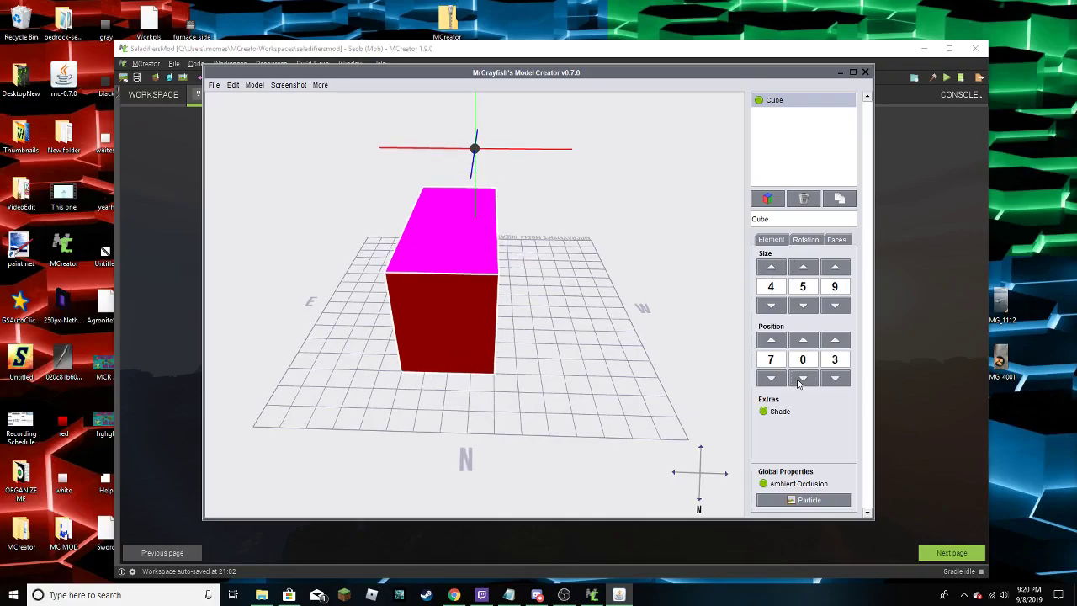
Raise the cube to Y position 1 and shrink it to a size of 2 × 3 × 5
left_click(802, 340)
left_click(771, 306)
left_click(770, 306)
left_click(835, 305)
left_click(835, 305)
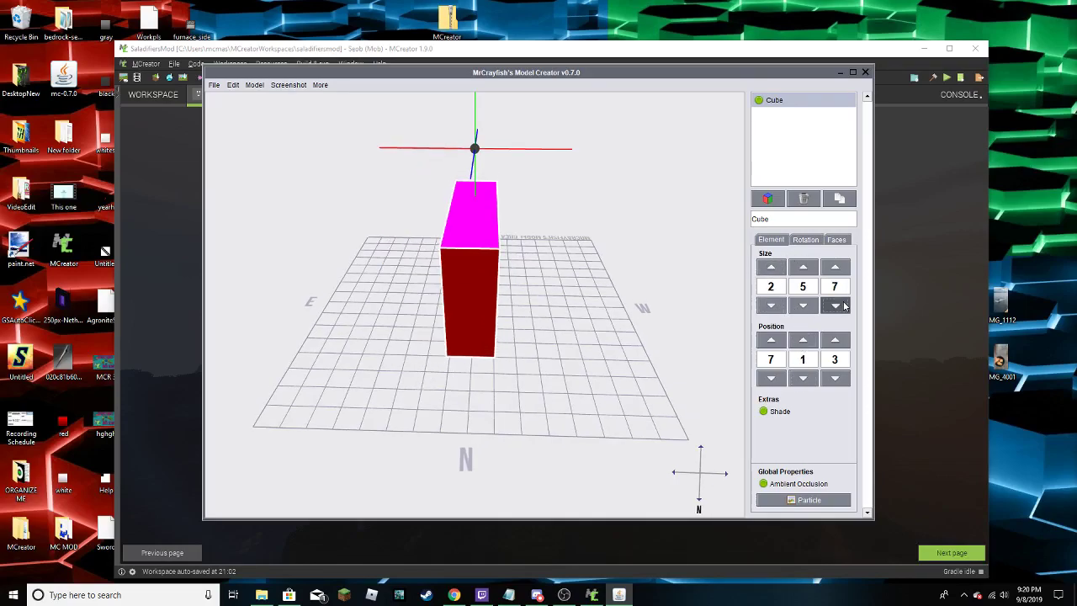
left_click(835, 306)
left_click(835, 306)
left_click_drag(648, 294, 715, 301)
left_click(802, 305)
left_click(803, 306)
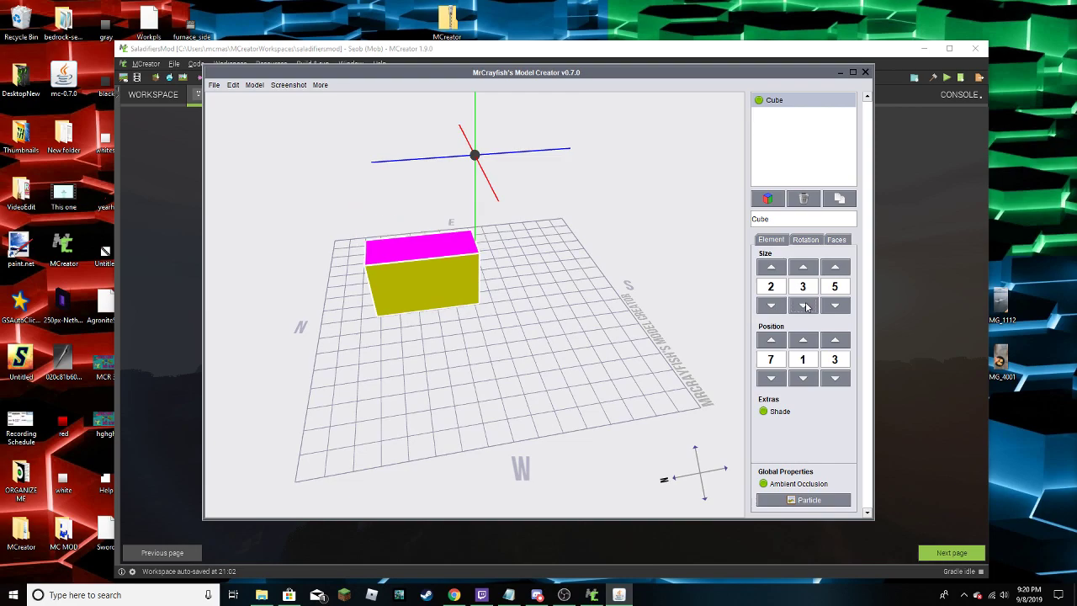
Move the cube along the Z axis to position 5, keeping X at 7
left_click(771, 378)
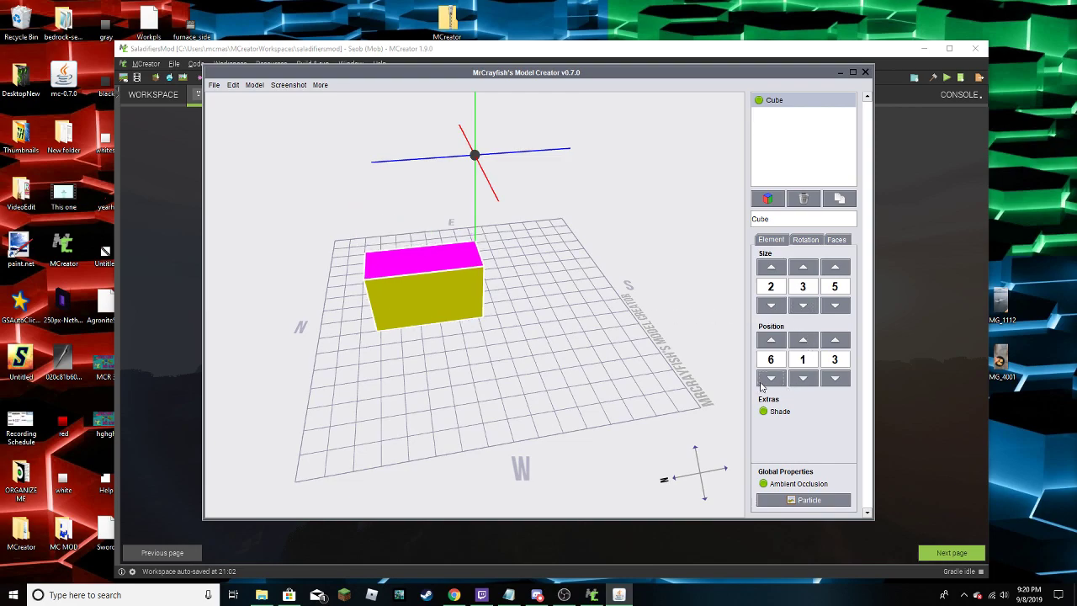
left_click(771, 340)
left_click(834, 340)
left_click(835, 340)
left_click_drag(656, 278, 714, 338)
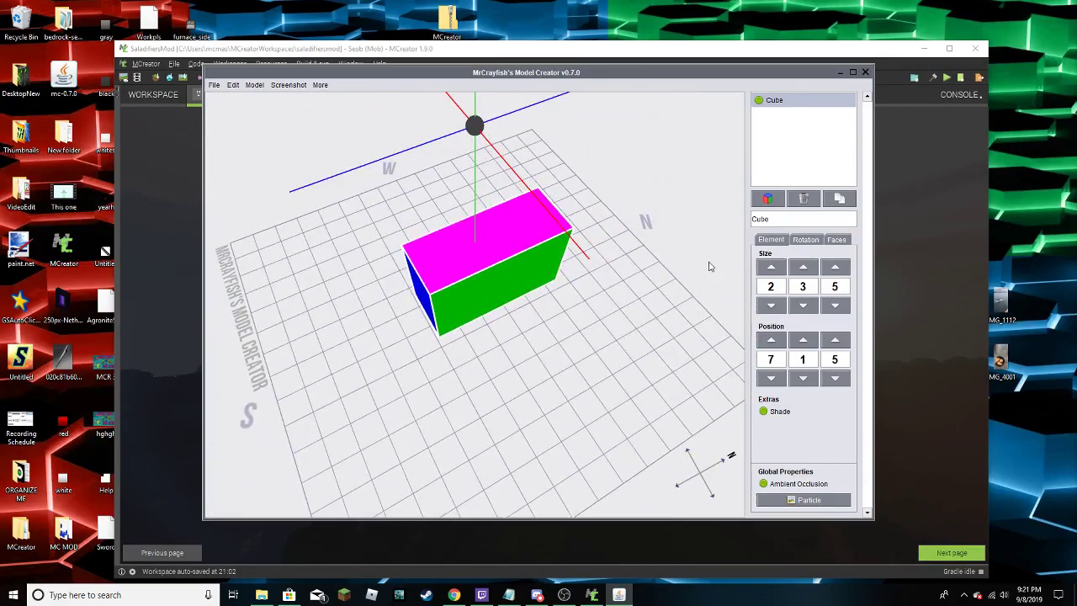
Rename the cube MainBody and duplicate it as a second element named TailBody
left_click_drag(711, 266, 709, 228)
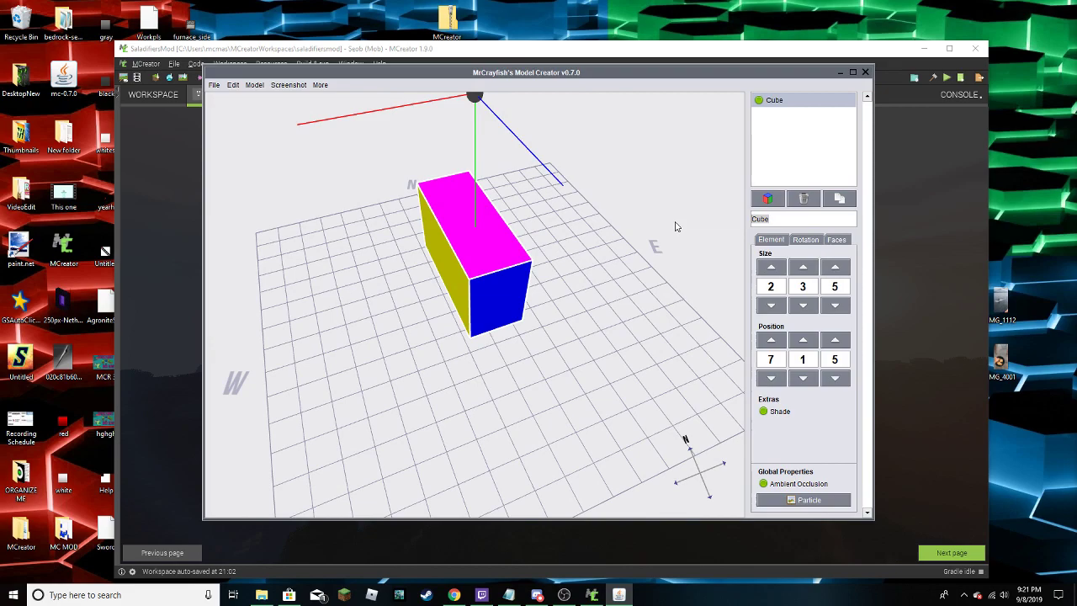
type("MainBody")
key("Return")
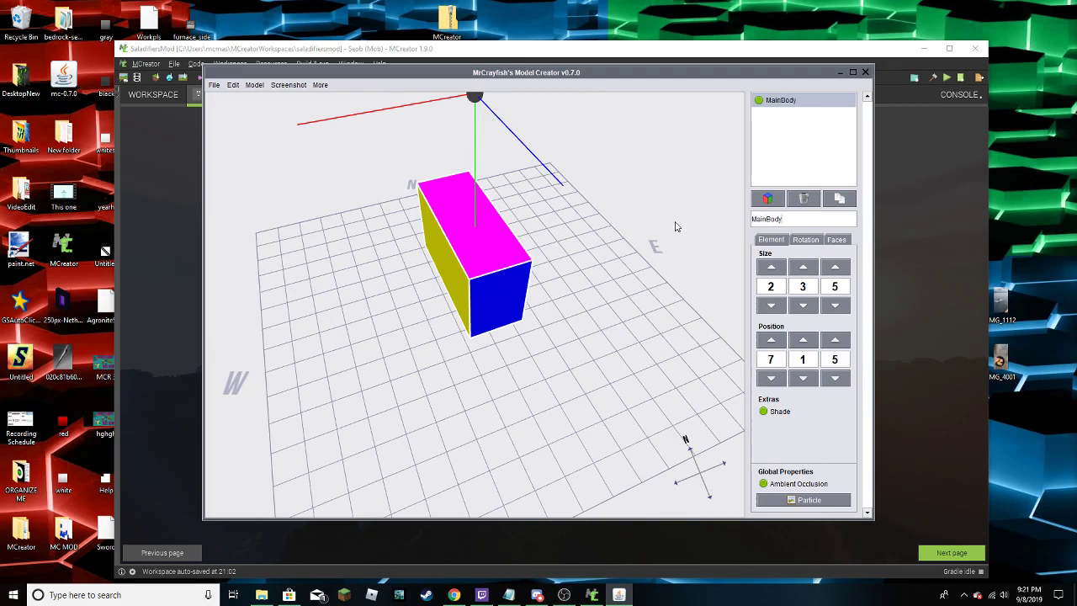
left_click(840, 200)
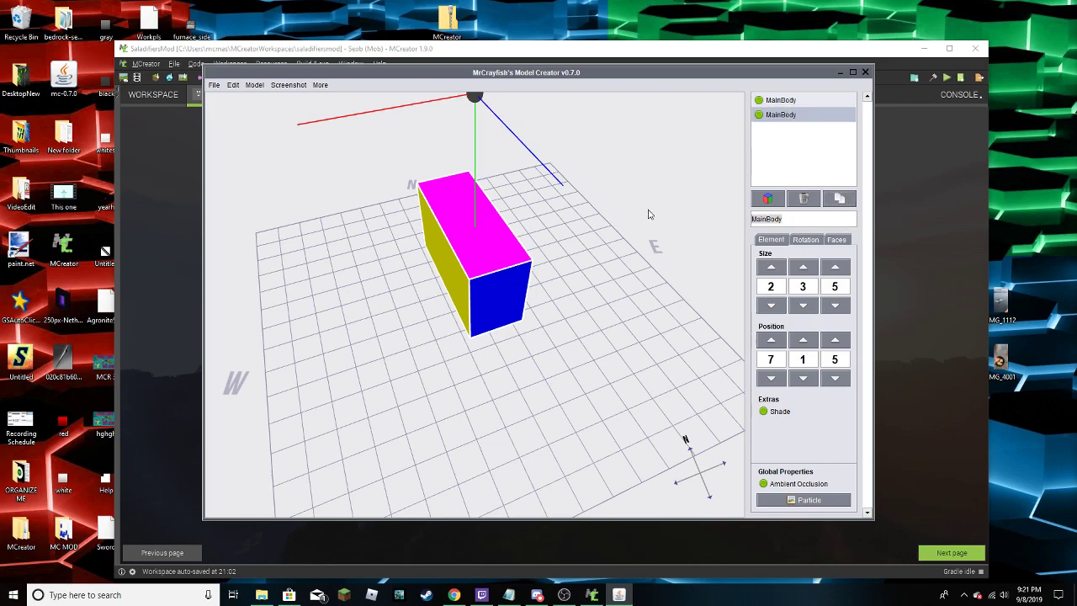
type("TailBody")
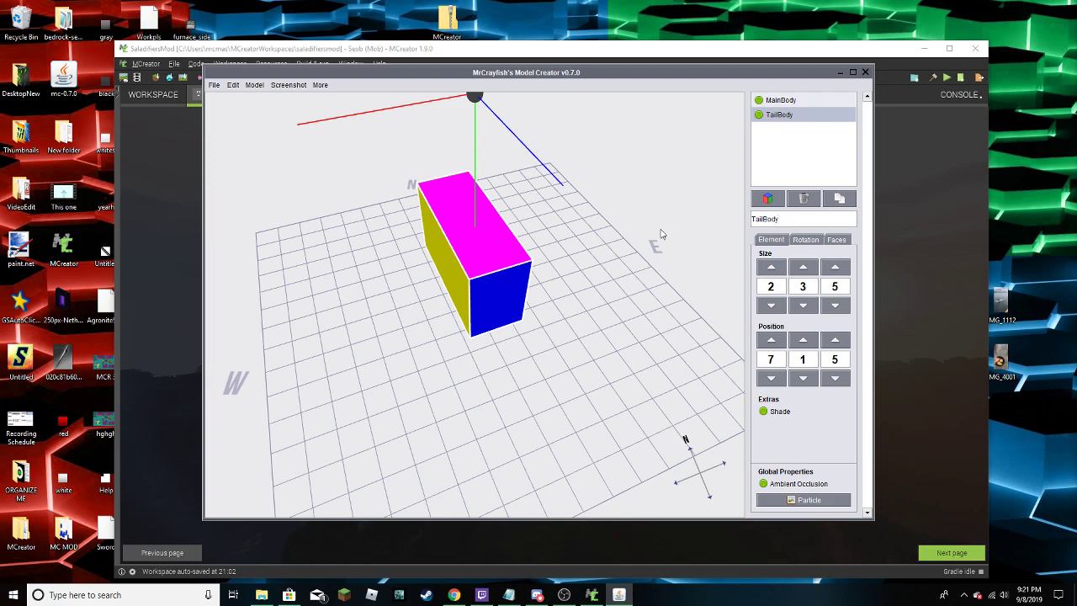
Narrow TailBody to an X size of 1 and centre it at X position 7.5
left_click_drag(698, 290, 639, 315)
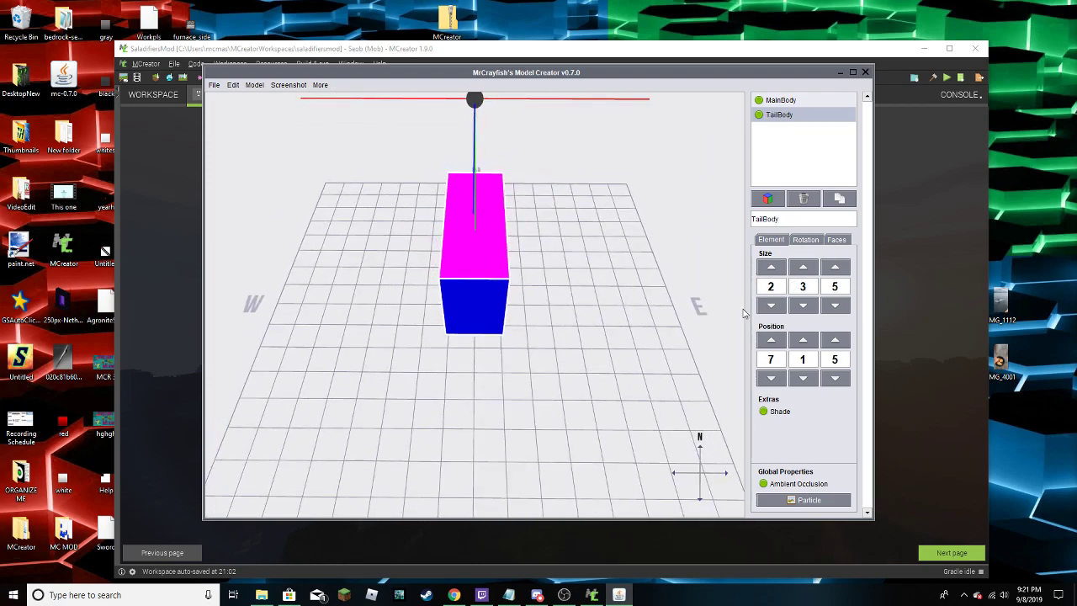
left_click(775, 308)
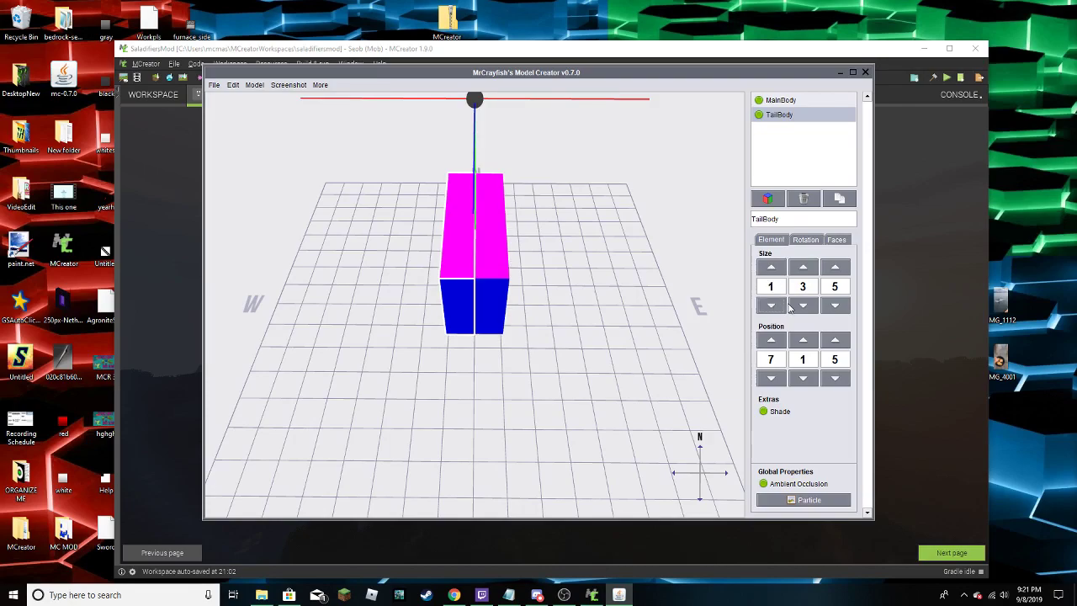
left_click(770, 340)
left_click(769, 377)
type(".5")
key("Return")
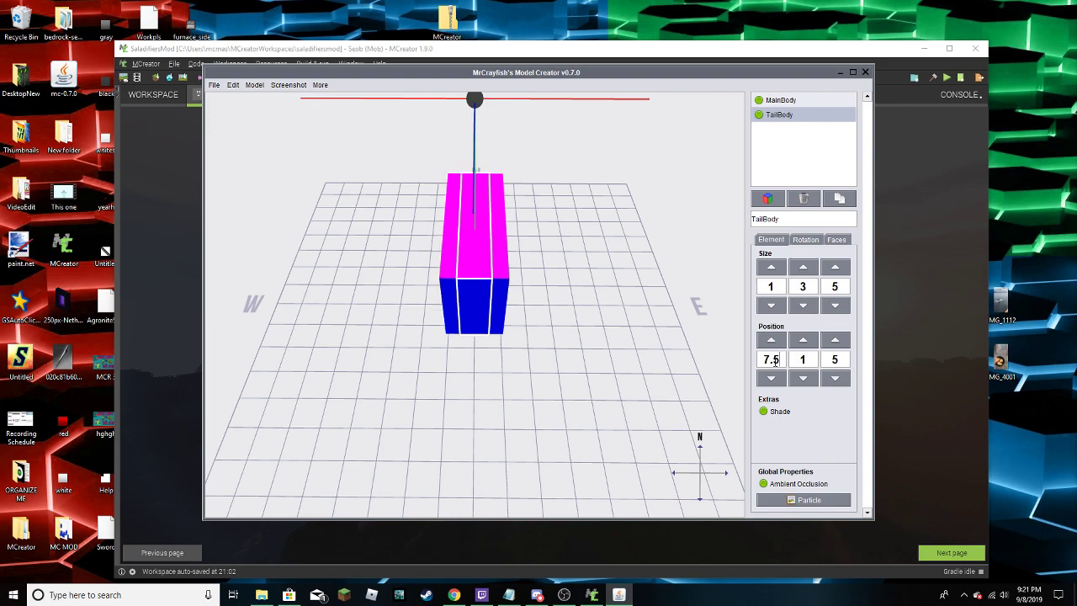
Set TailBody's Y size to 2 and place it at Y position 1.5 and Z position 8
left_click(835, 339)
left_click(834, 340)
left_click(835, 340)
left_click(835, 340)
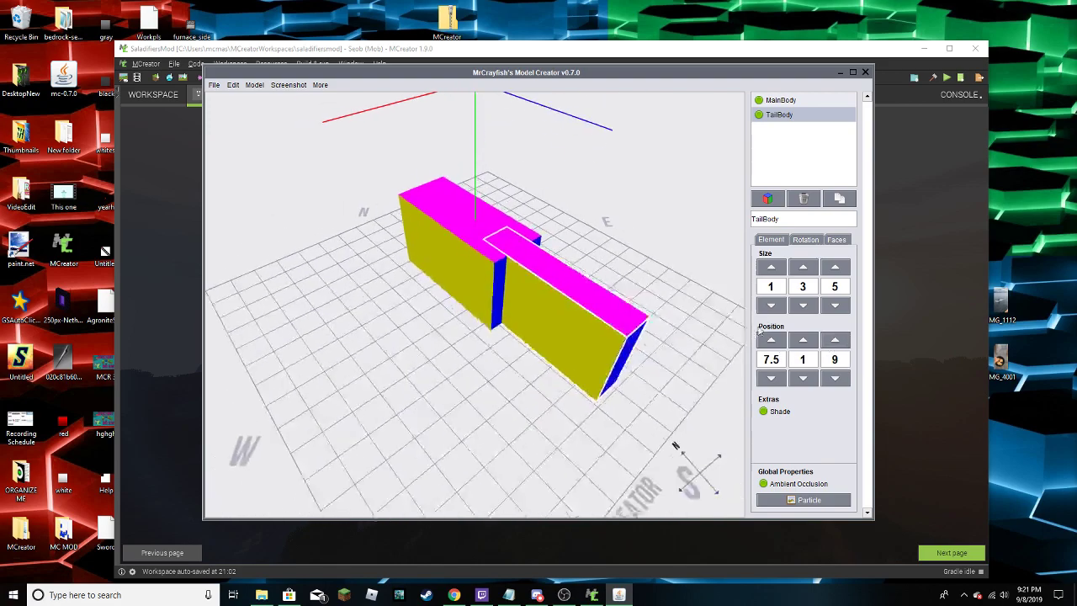
left_click(835, 378)
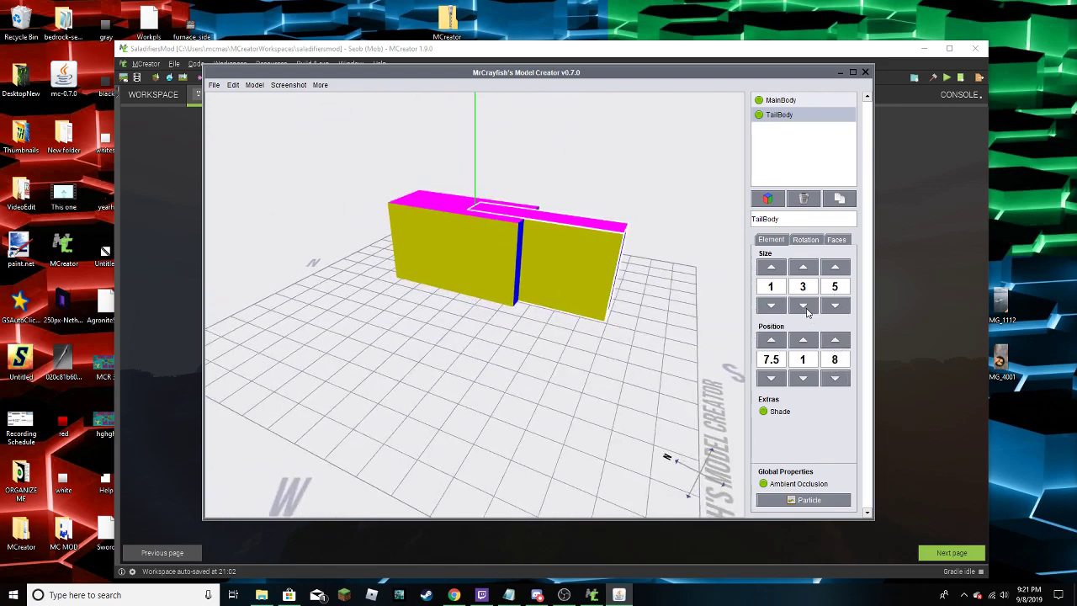
left_click(804, 305)
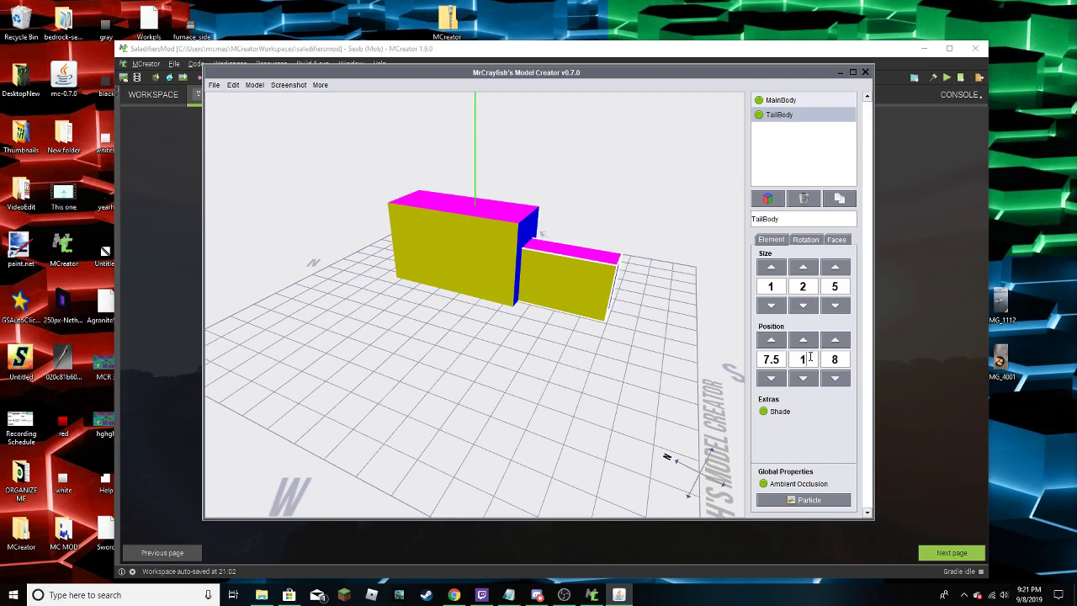
type("5")
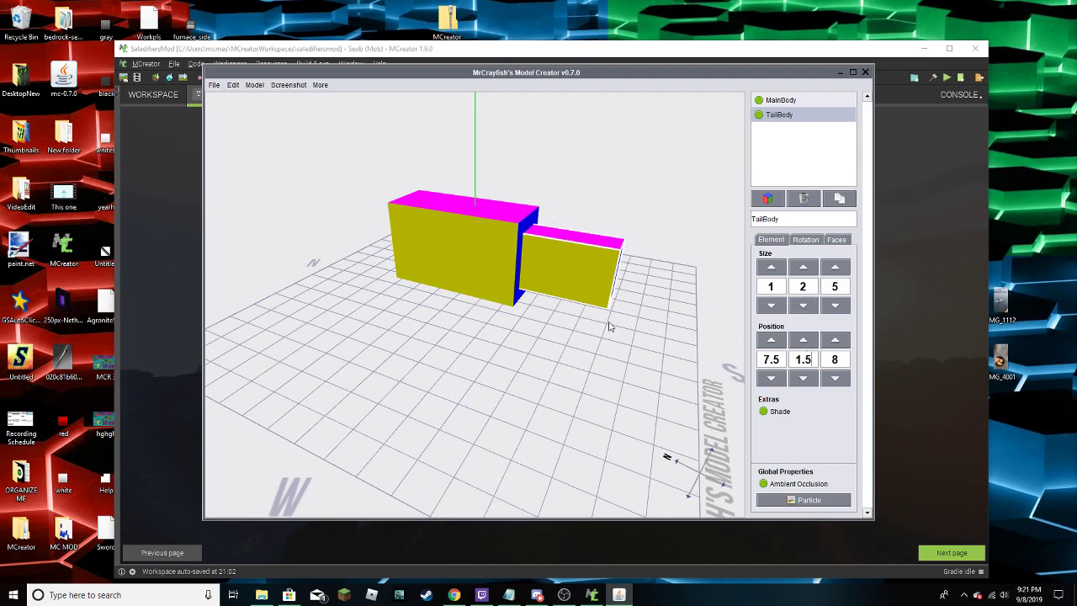
Duplicate TailBody and rename the copy TailUpper
left_click_drag(611, 327, 644, 338)
left_click(838, 200)
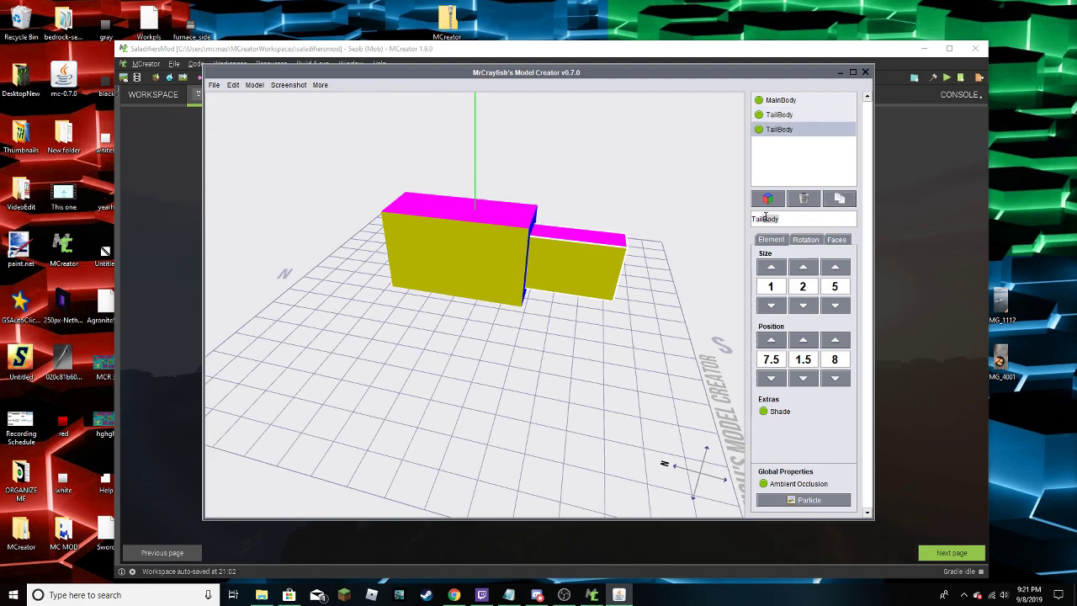
key("BackSpace")
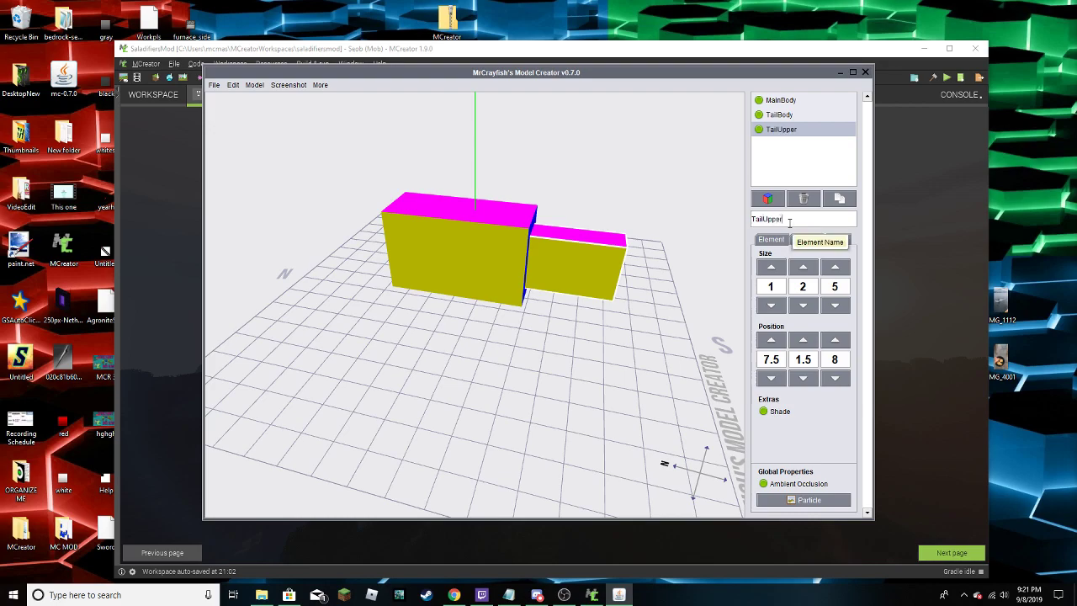
Shrink TailUpper to a size of 1 × 1 × 3 and move it to Y position 2.5 and Z position 12
left_click(804, 305)
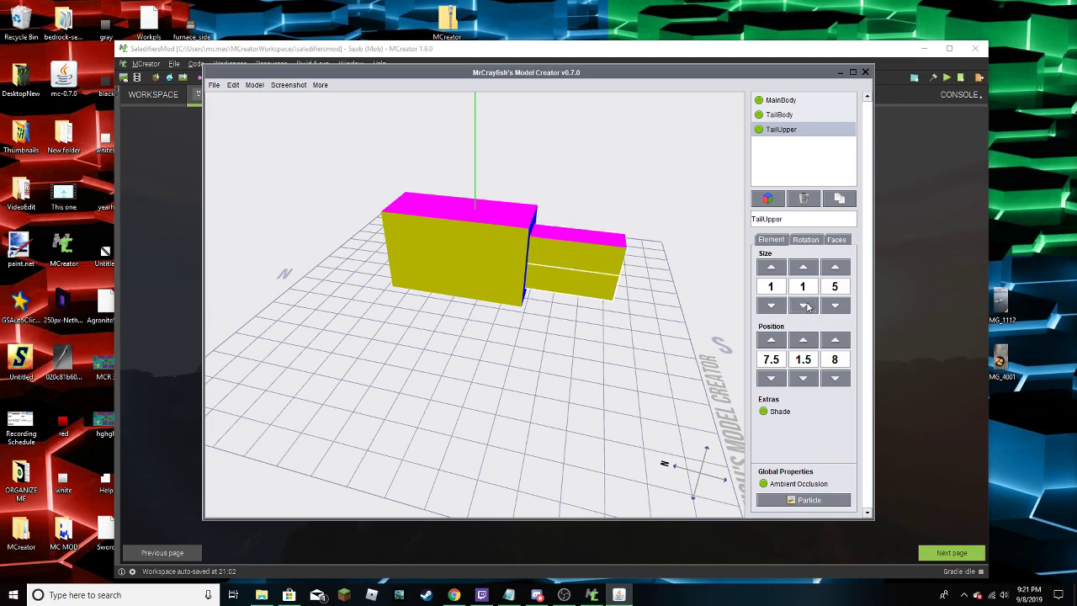
left_click(838, 308)
left_click(835, 340)
left_click(835, 340)
left_click(834, 340)
left_click(835, 339)
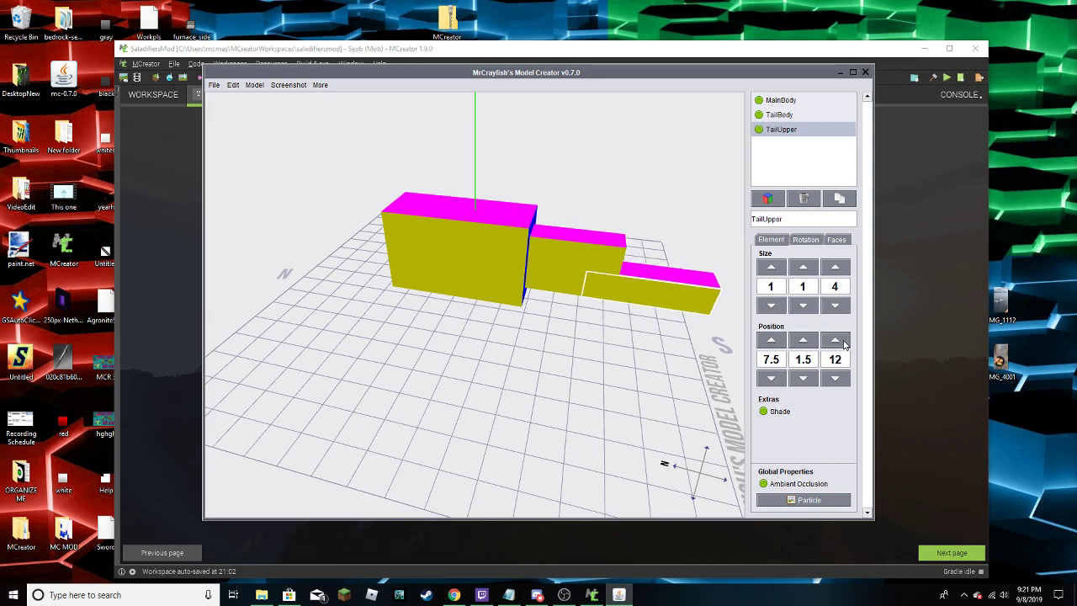
left_click(836, 306)
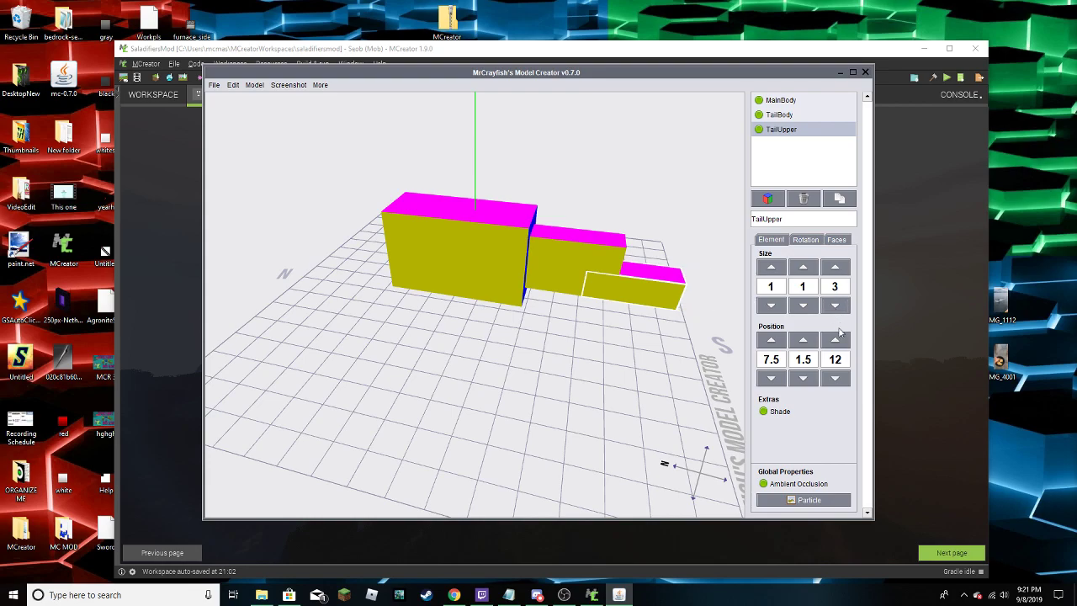
left_click(802, 267)
left_click(803, 305)
left_click(803, 340)
Rotate TailUpper to -22.5° about the X axis
left_click(805, 239)
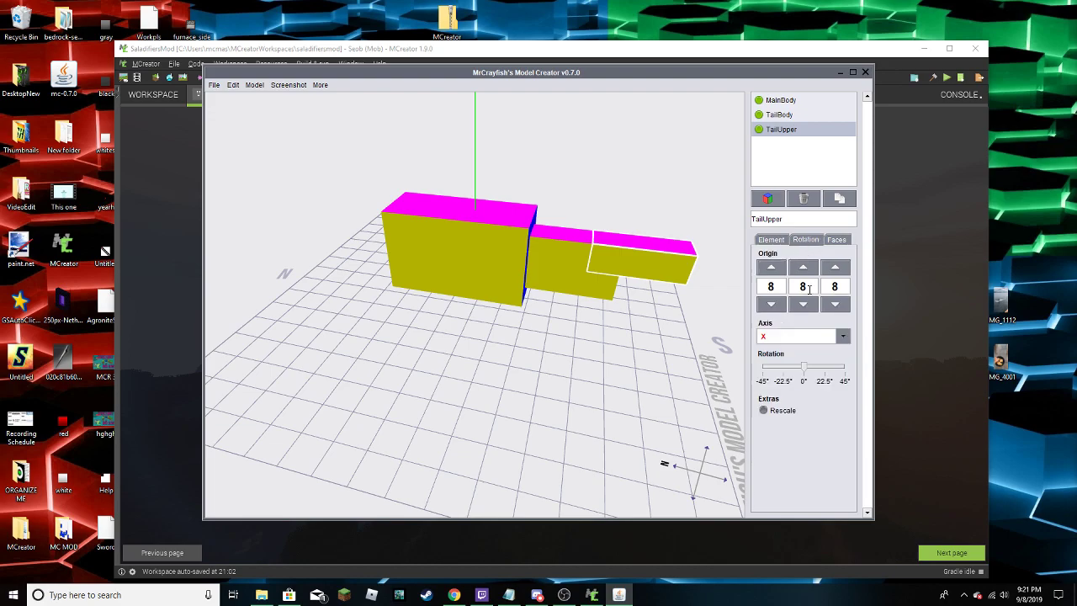
mouse_move(801, 366)
left_mouse_down()
mouse_move(825, 366)
mouse_move(782, 366)
left_mouse_up()
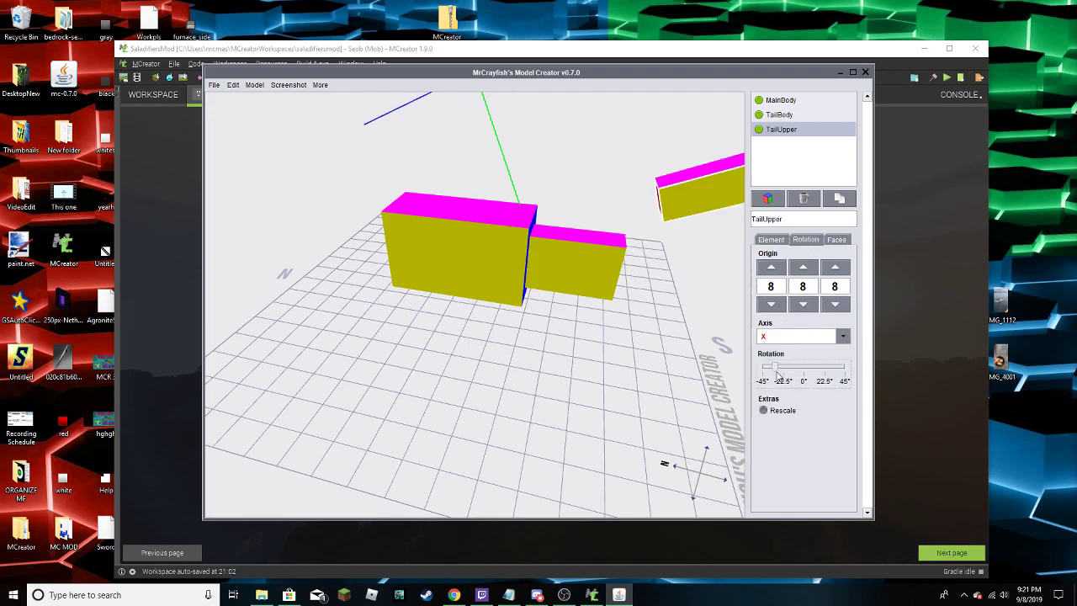
left_click(771, 239)
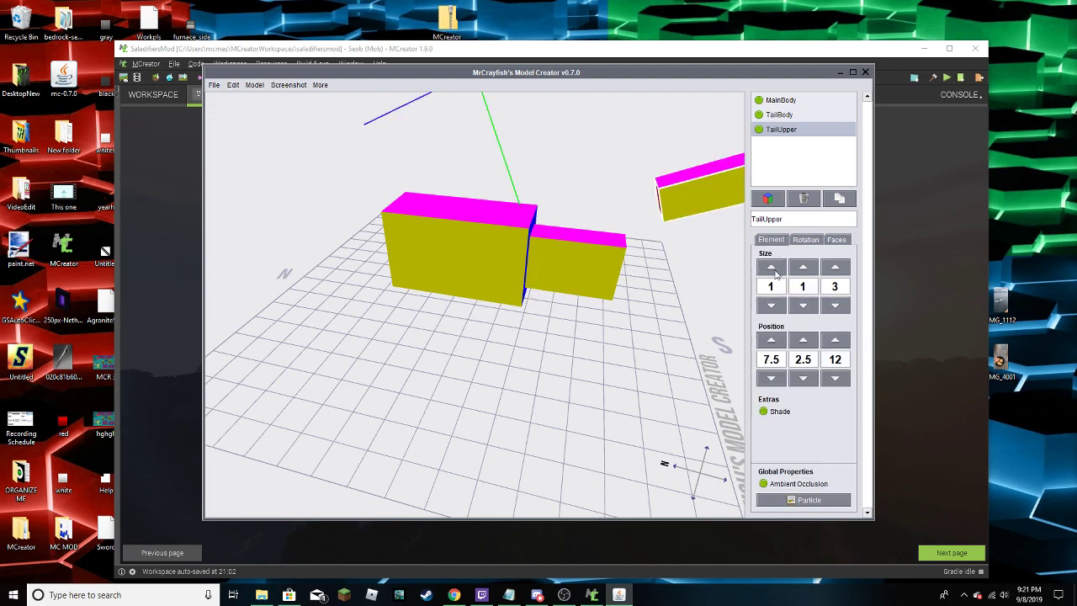
Bring the rotated TailUpper against the tail body at Y position 1.5 and Z position 10
left_click(802, 378)
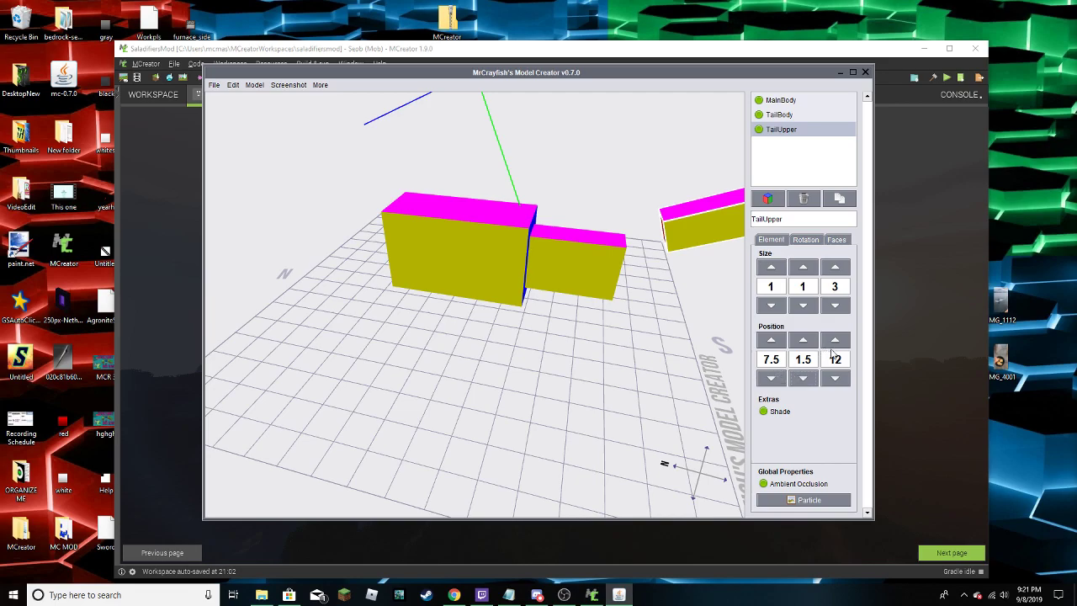
left_click(835, 378)
left_click(835, 377)
left_click_drag(719, 297, 722, 259)
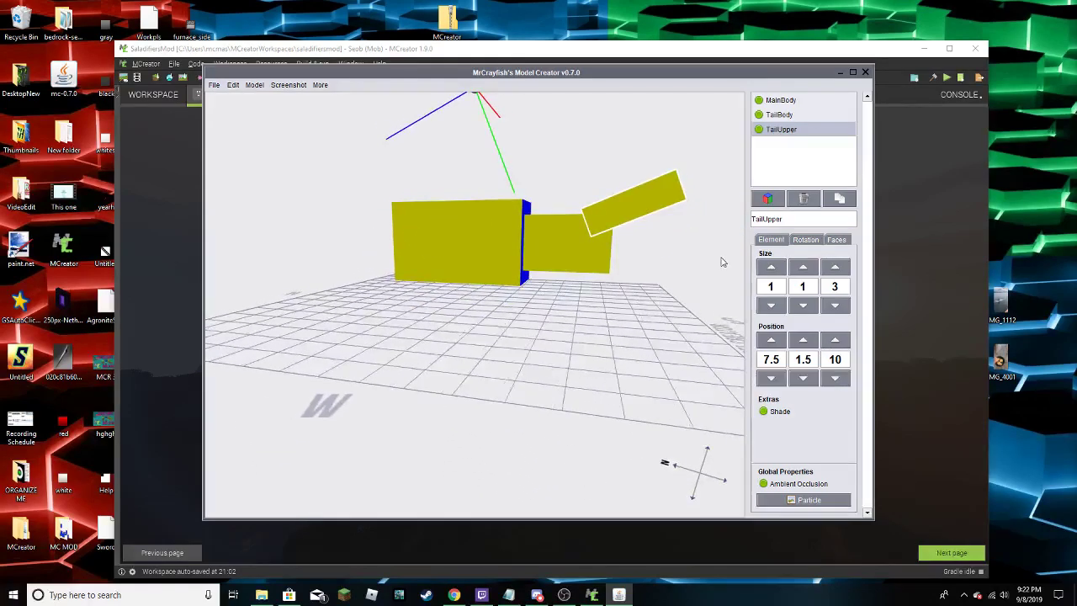
left_click(803, 378)
left_click(803, 340)
Lengthen TailUpper to a Z size of 4 and shift it to Z position 9
left_click(833, 268)
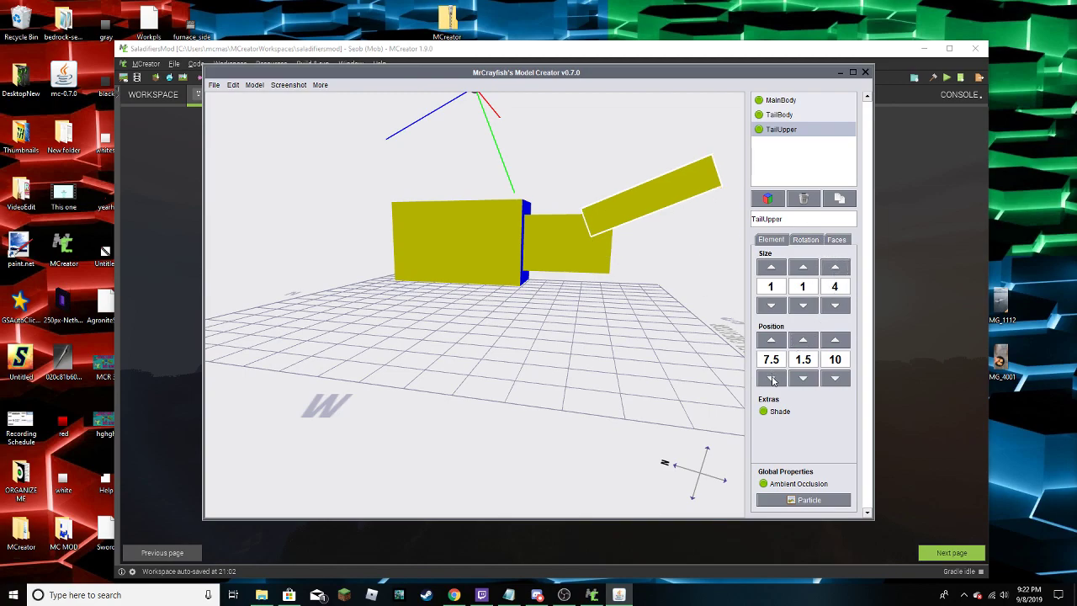
left_click(804, 379)
left_click(806, 342)
left_click(834, 378)
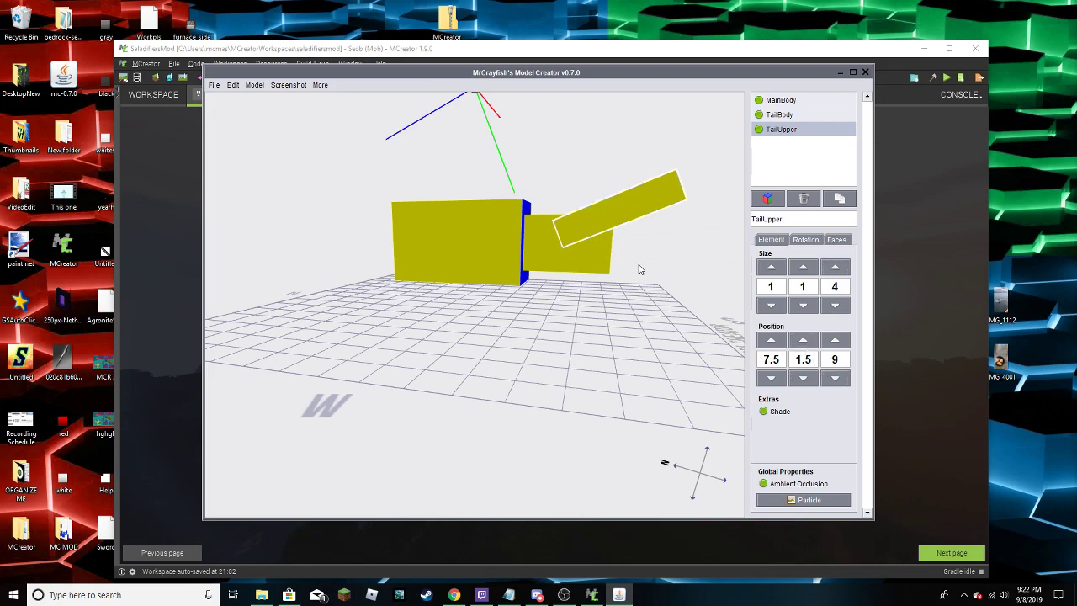
Duplicate TailUpper and rename the copy TailLower
left_click(839, 198)
left_click_drag(776, 220, 766, 221)
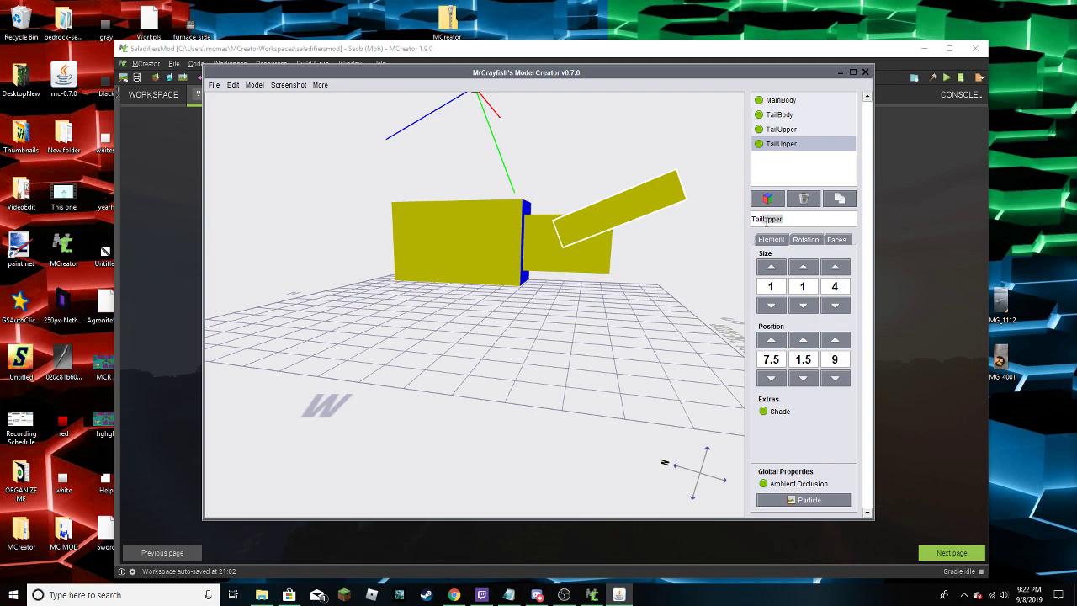
type("Low")
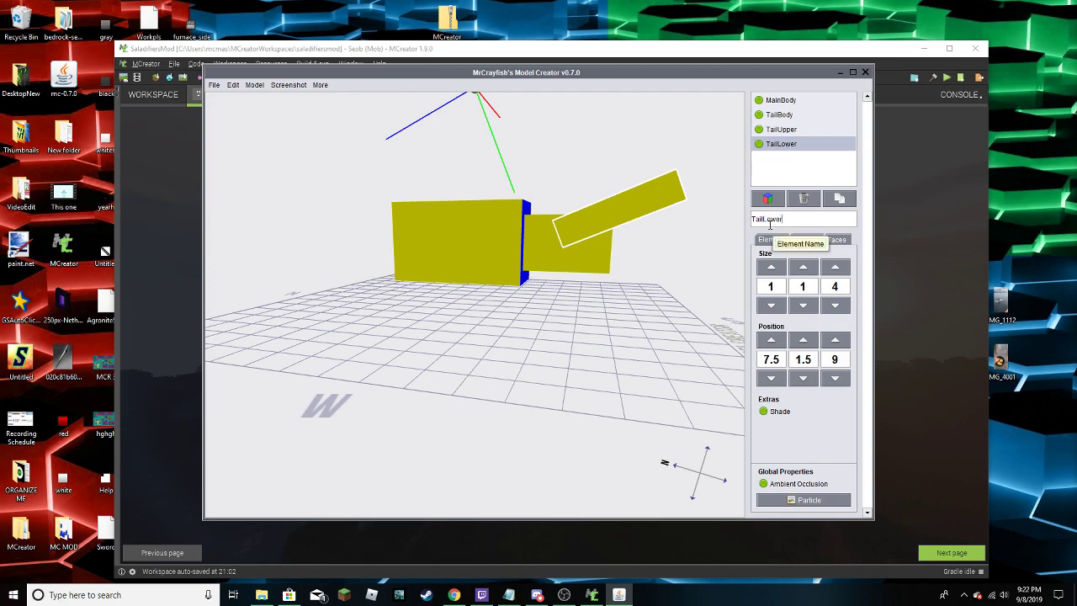
Rotate TailLower to 22.5° about the X axis
left_click(805, 240)
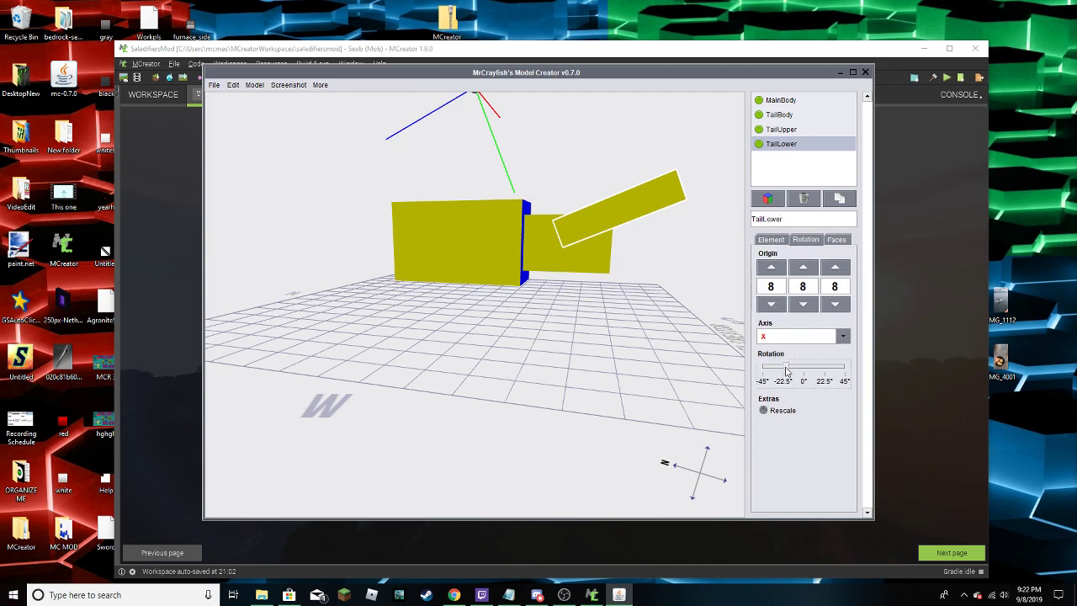
left_click_drag(782, 367, 822, 370)
left_click(772, 241)
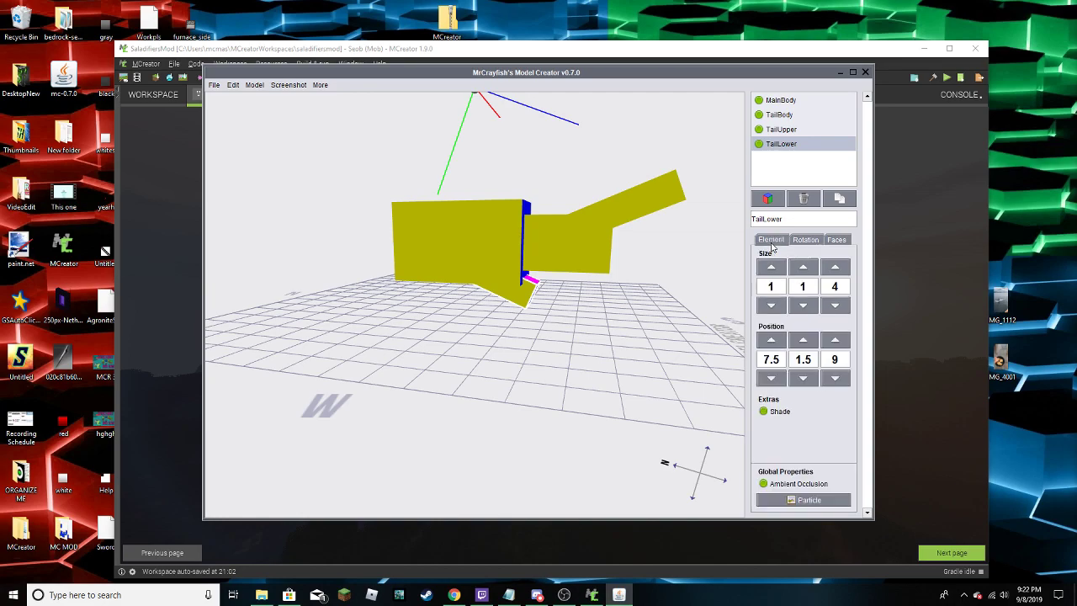
Move TailLower to Y position 3.5 and Z position 13 so it meets the lower end of the tail body
left_click(833, 340)
left_click(833, 340)
left_click(833, 340)
left_click(833, 340)
left_click(833, 339)
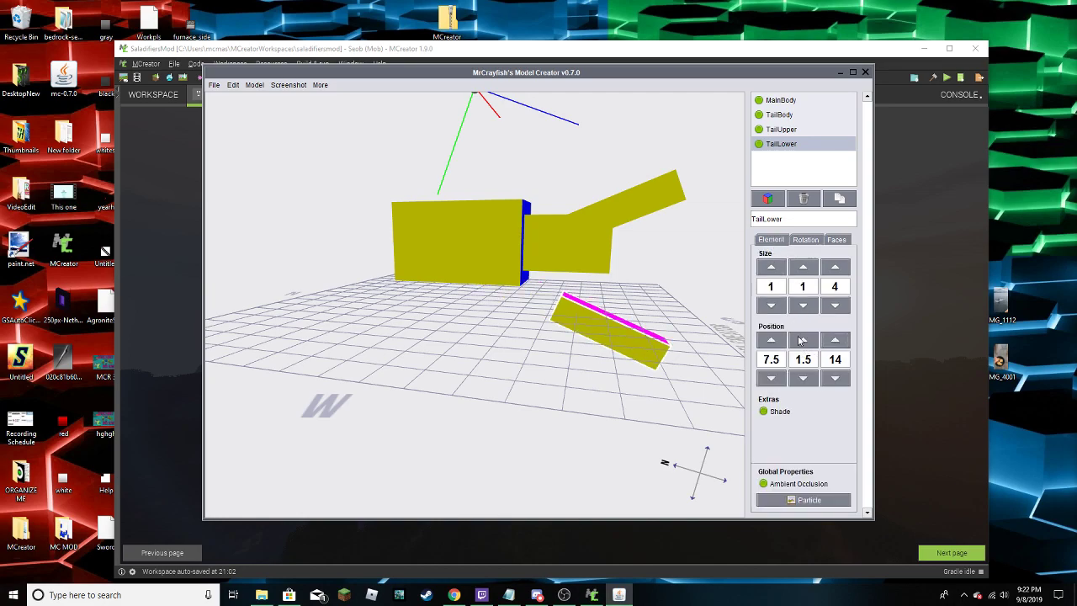
left_click(802, 340)
left_click(802, 340)
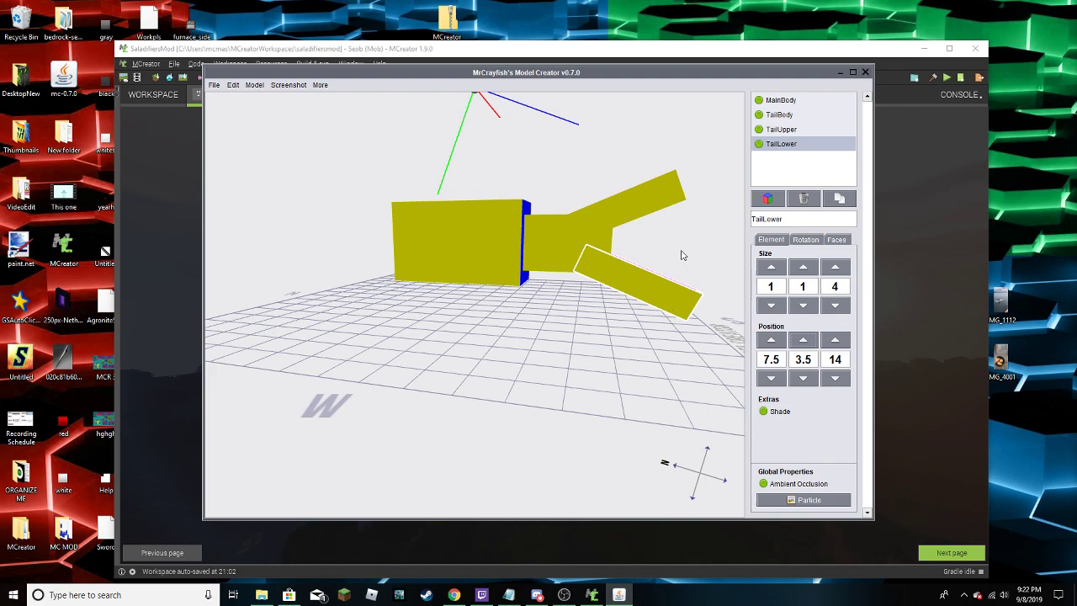
left_click_drag(682, 255, 659, 291)
left_click(834, 378)
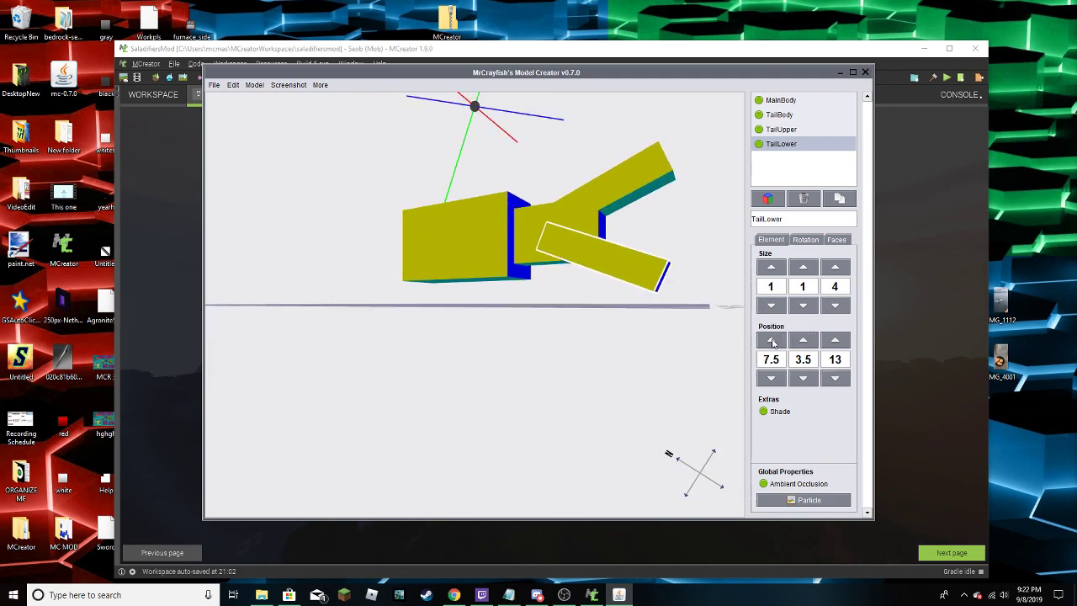
mouse_move(715, 312)
left_mouse_down()
mouse_move(727, 340)
mouse_move(717, 330)
left_mouse_up()
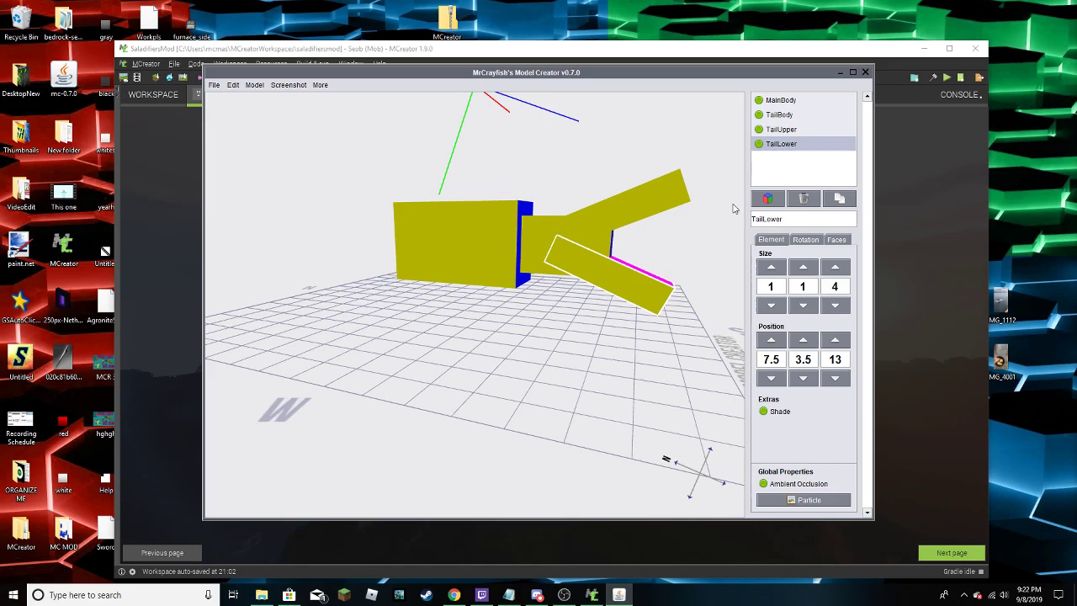
Duplicate MainBody and reduce the copy to a size of 2 × 2 × 2
left_click_drag(726, 207, 843, 306)
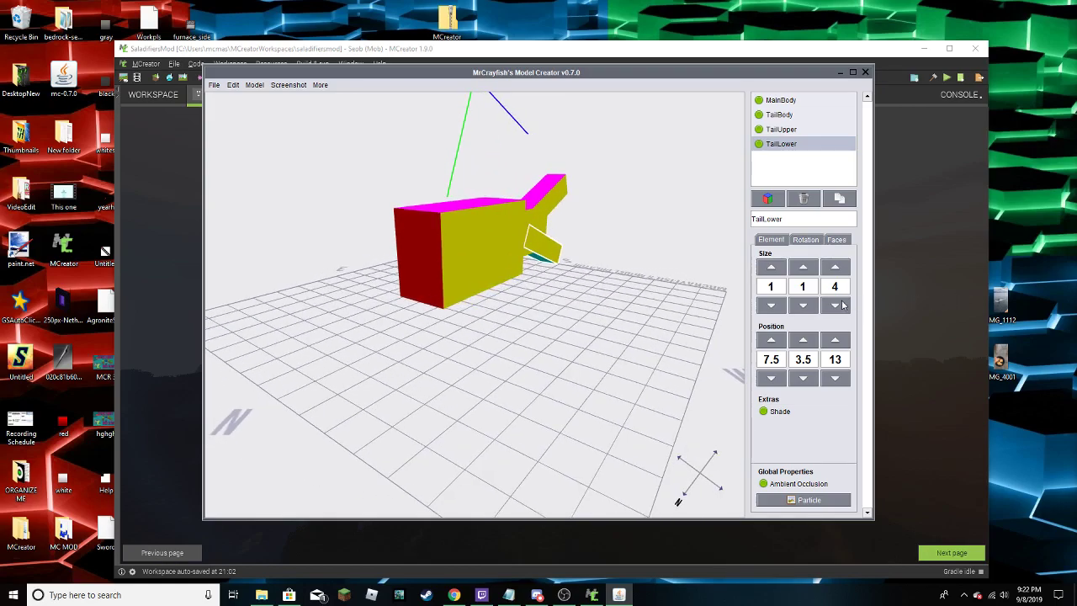
left_click_drag(842, 305, 794, 322)
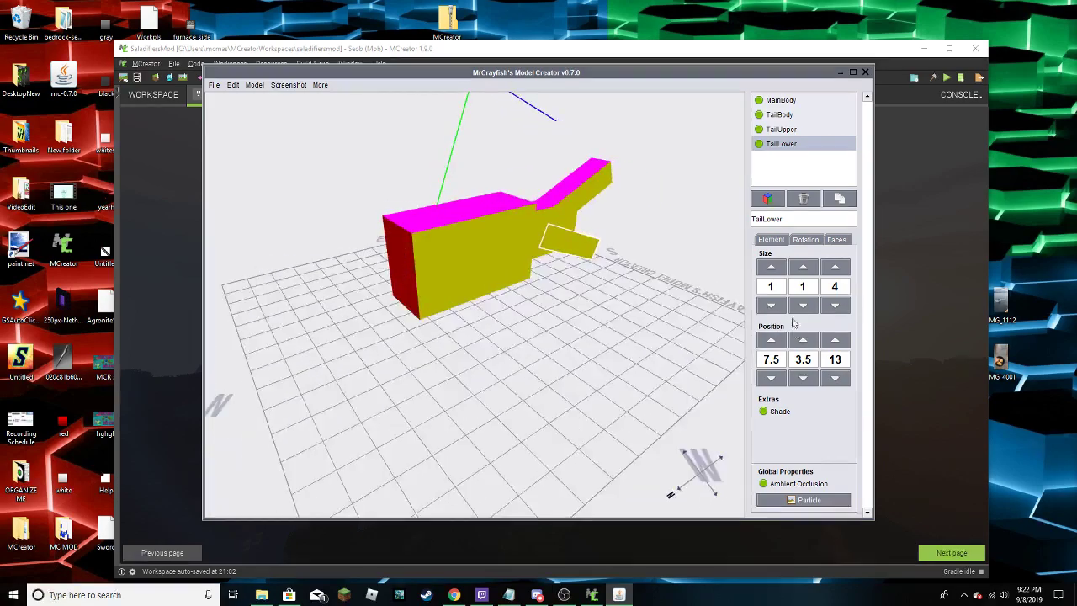
left_click(778, 102)
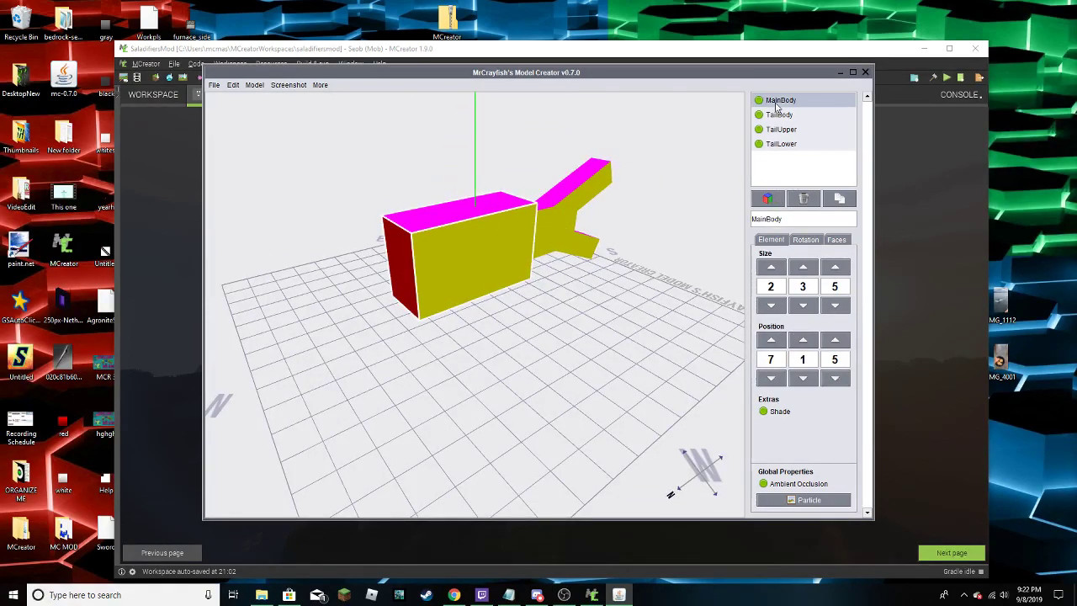
left_click(839, 198)
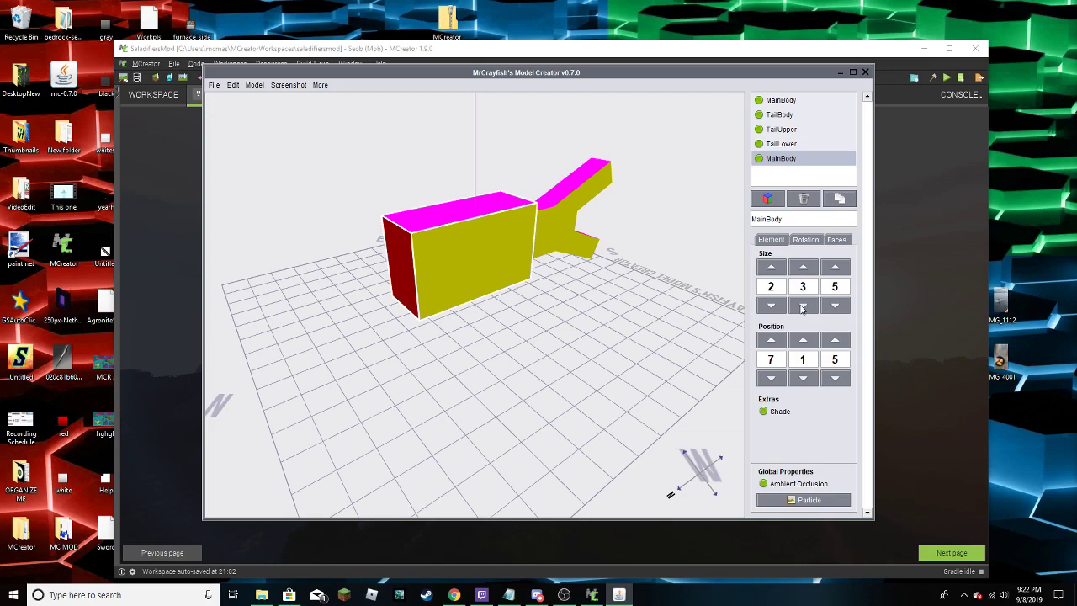
left_click(834, 306)
left_click(835, 306)
left_click(834, 306)
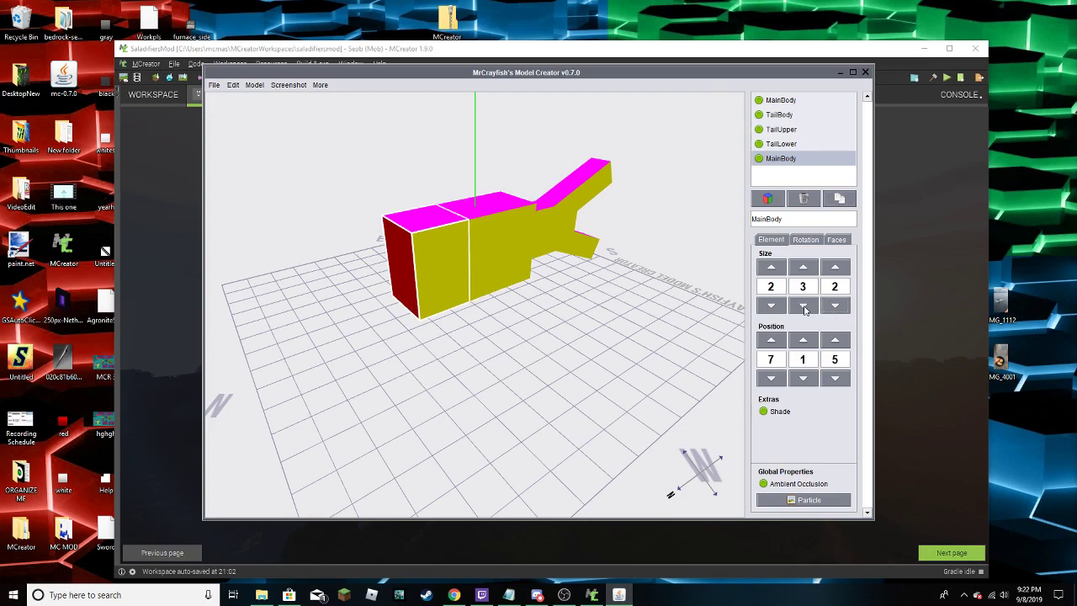
left_click(802, 306)
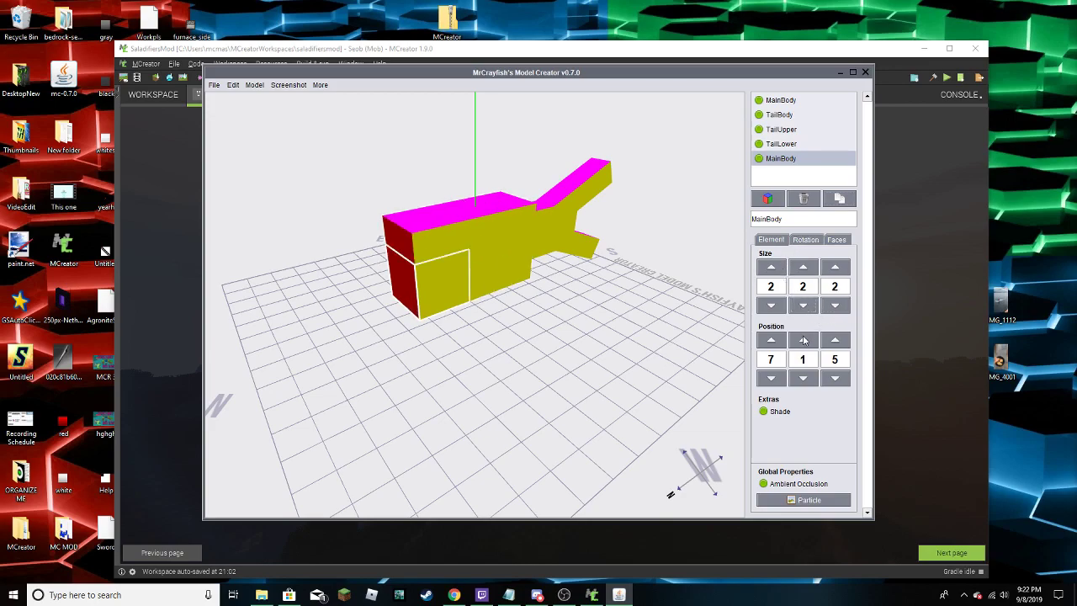
Move the MainBody copy to Z position 4 so it protrudes from the front of the body
left_click(835, 340)
left_click(835, 377)
left_click(834, 378)
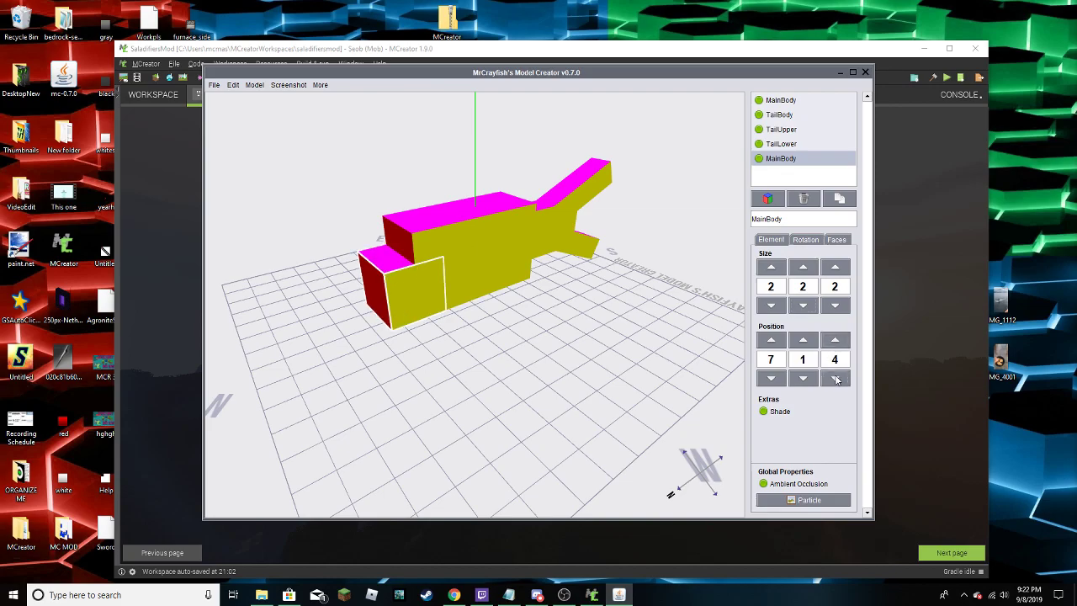
key("1")
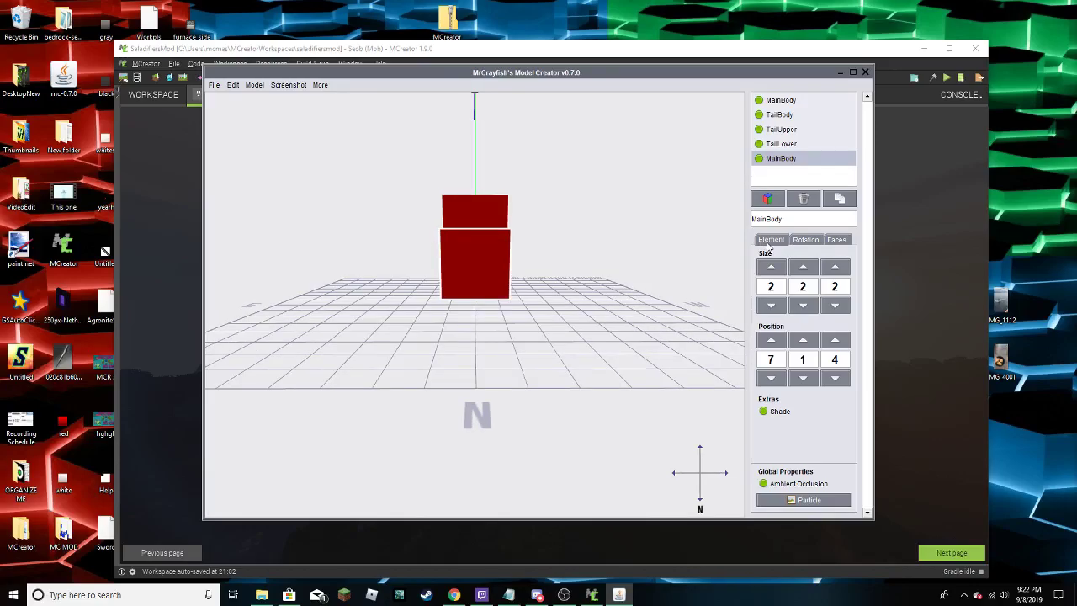
left_click_drag(538, 319, 663, 278)
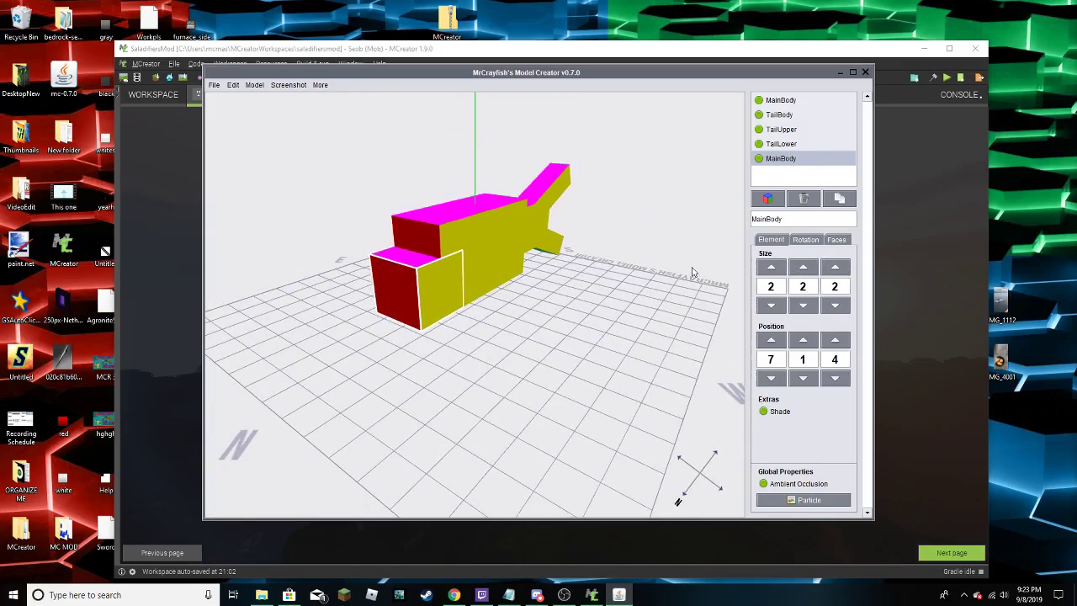
Try enlarging the front block to 4 × 3 × 3 at X position 6 and Y position 2
left_click(804, 341)
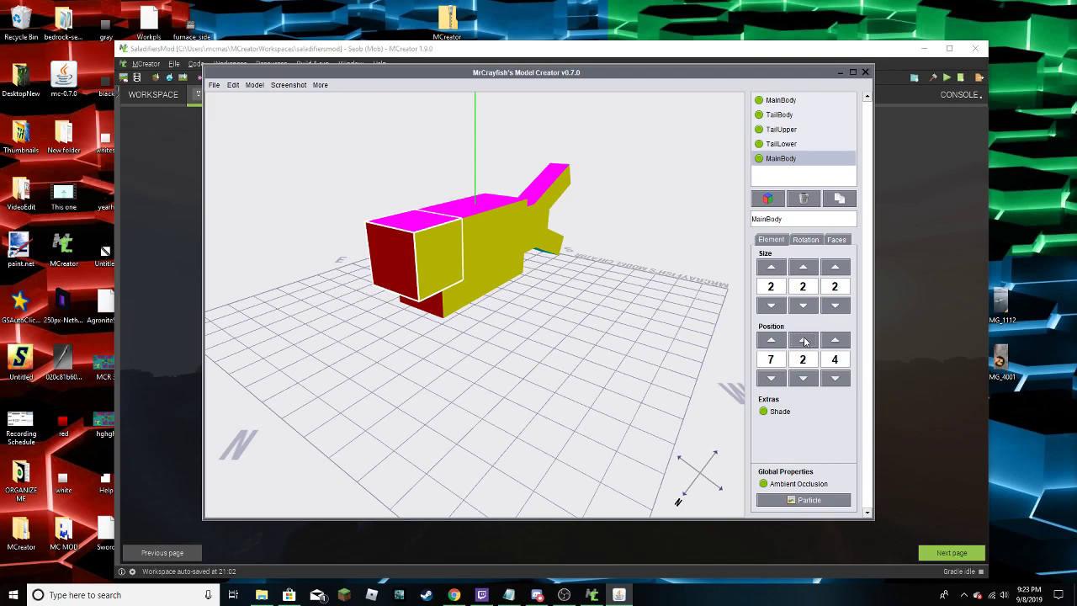
left_click(769, 266)
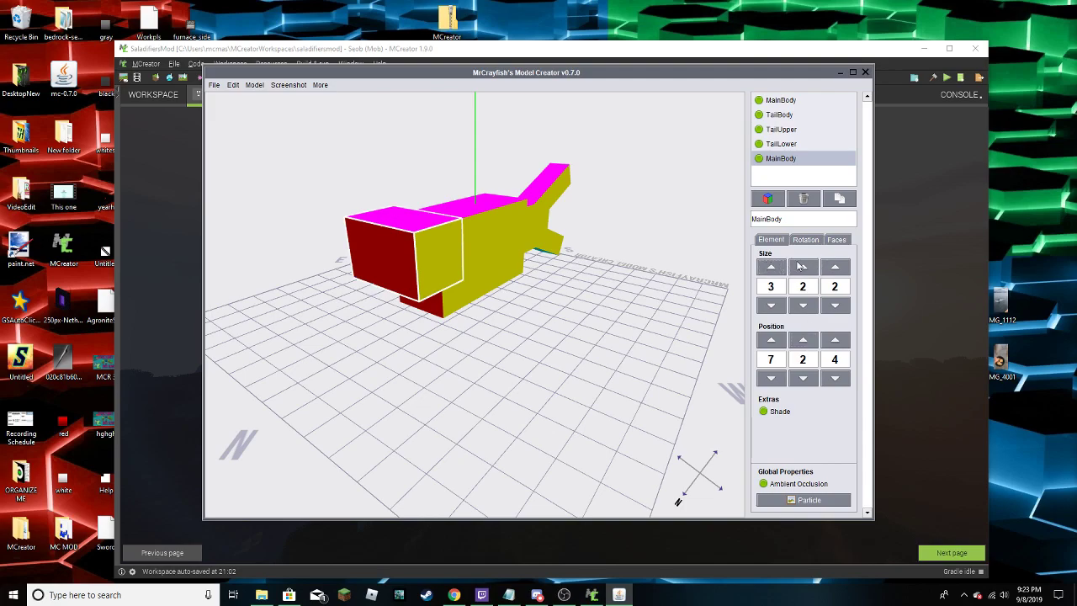
left_click(763, 268)
left_click(838, 379)
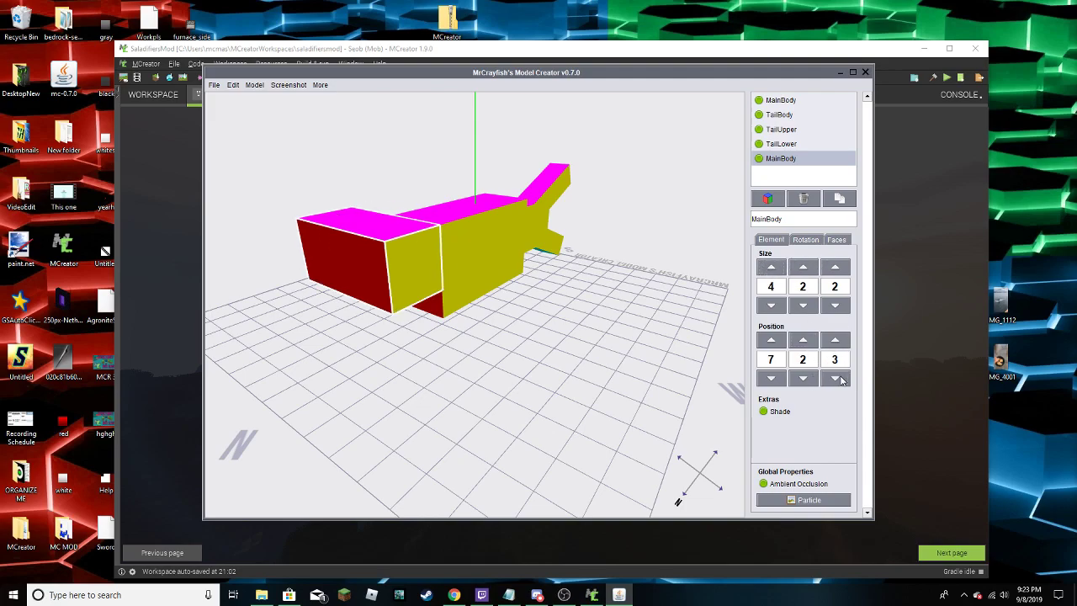
left_click(836, 340)
left_click(770, 378)
left_click_drag(648, 359, 630, 332)
left_click_drag(646, 294, 706, 301)
left_click(802, 267)
left_click(835, 267)
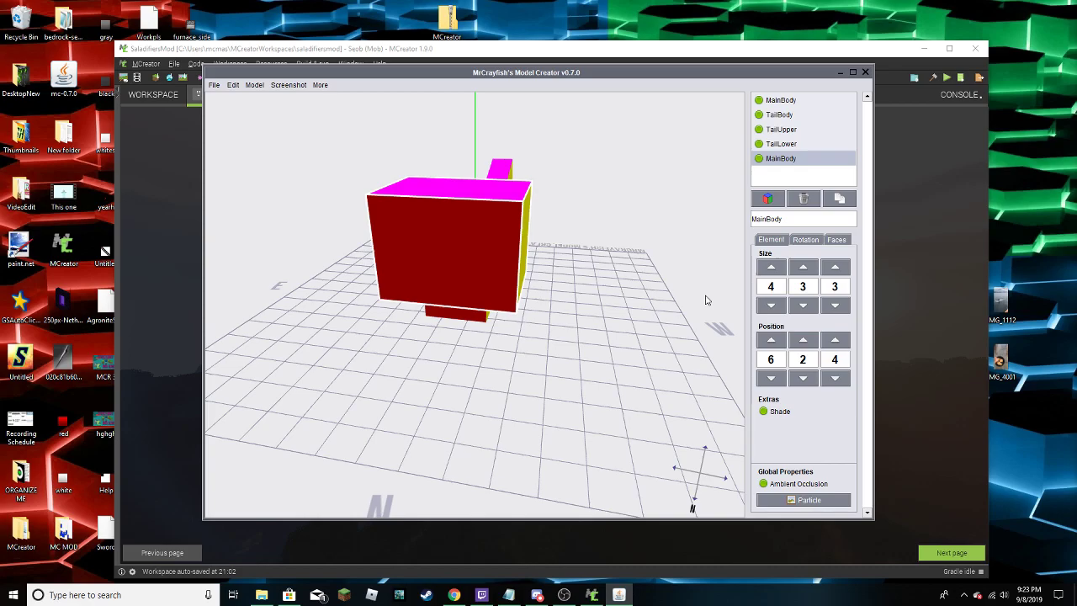
Return the front block to a size of 2 × 2 × 2 at X position 7 and Z position 4
left_click_drag(706, 300, 711, 328)
left_click(835, 305)
left_click(770, 305)
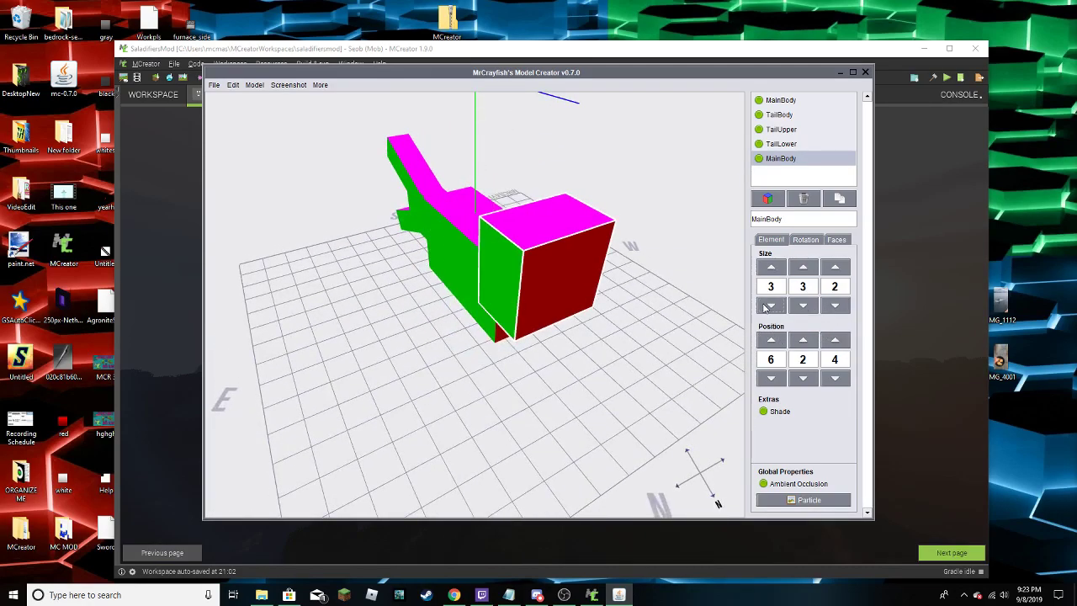
left_click(771, 305)
left_click(803, 306)
left_click_drag(723, 329, 573, 333)
left_click(835, 340)
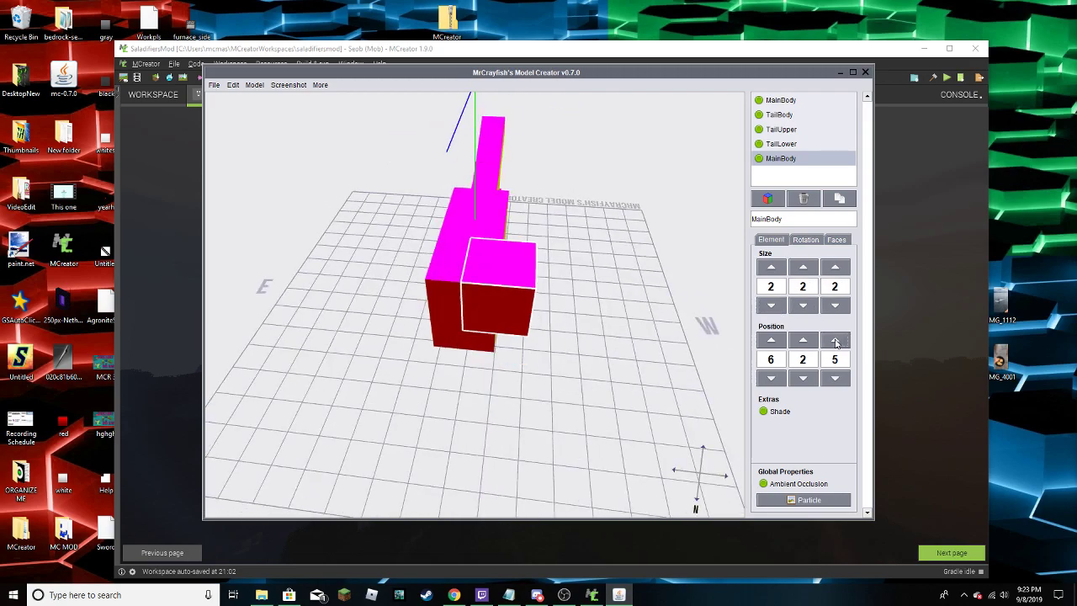
left_click(835, 377)
left_click(771, 340)
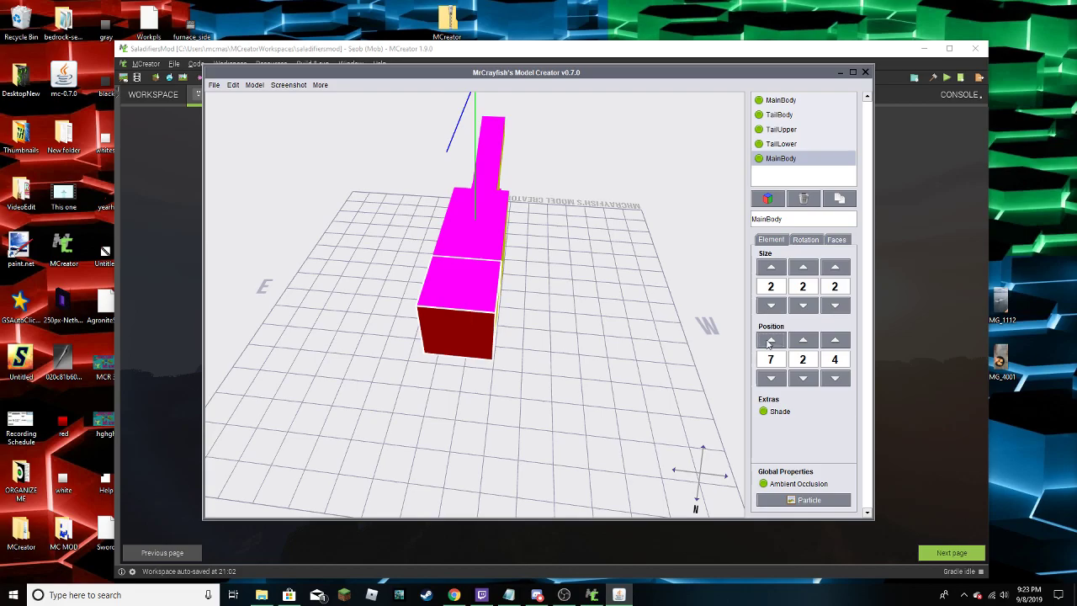
Lower the front block to Y position 1 and check its fit against the body from both sides
left_click_drag(640, 312, 528, 321)
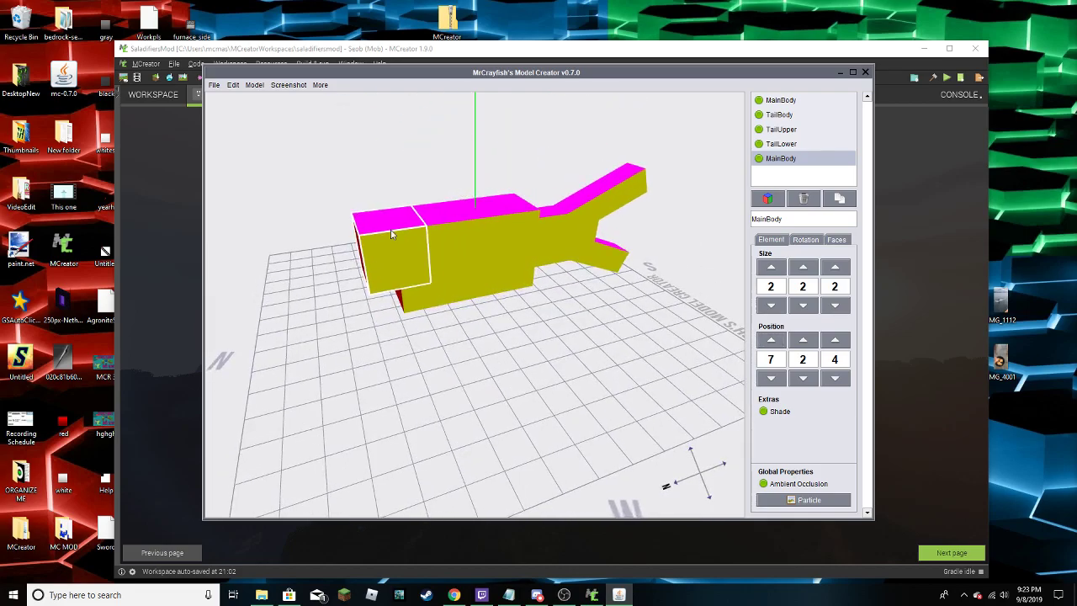
left_click_drag(344, 238, 313, 260)
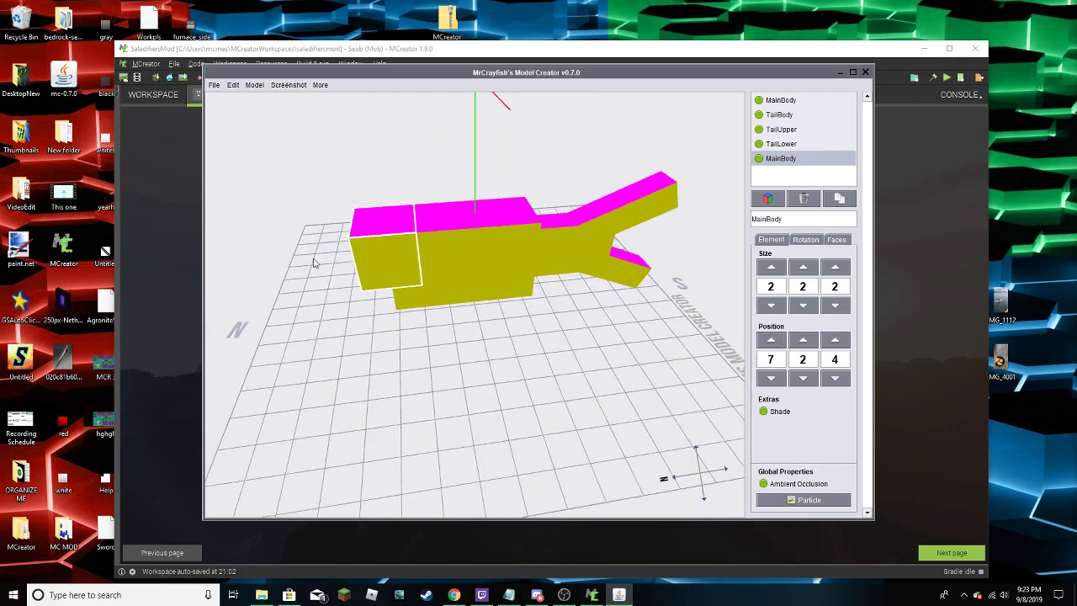
left_click(803, 378)
left_click_drag(583, 341, 448, 257)
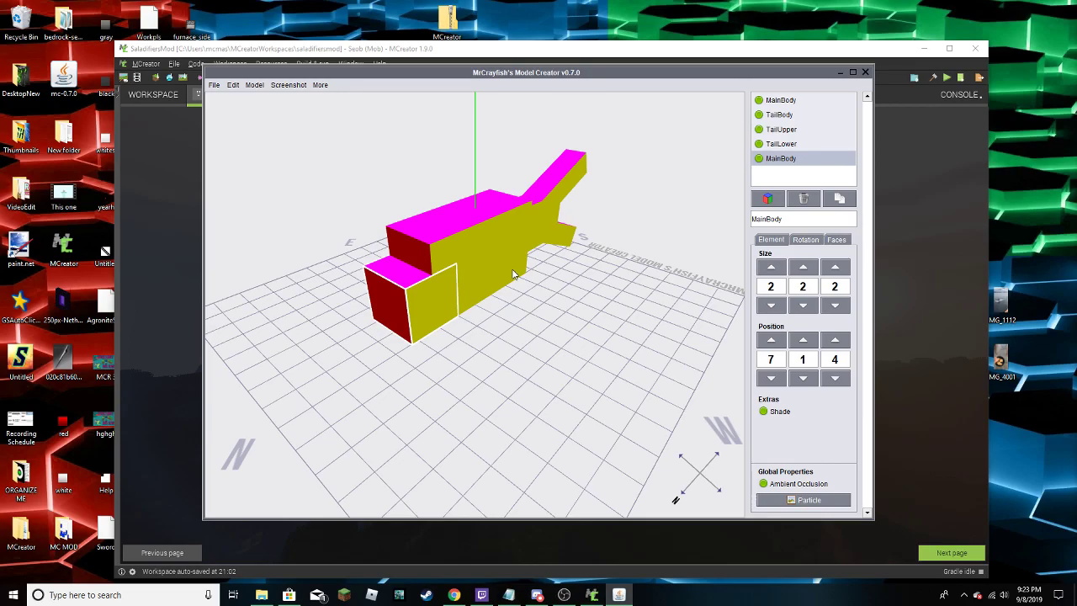
left_click_drag(488, 339, 715, 269)
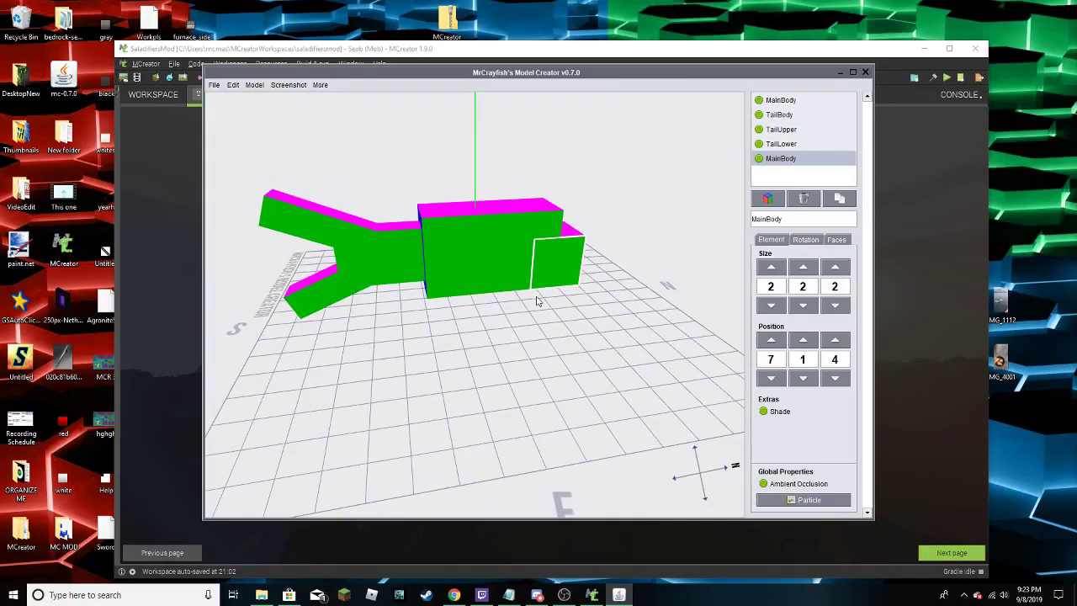
left_click_drag(561, 147, 439, 391)
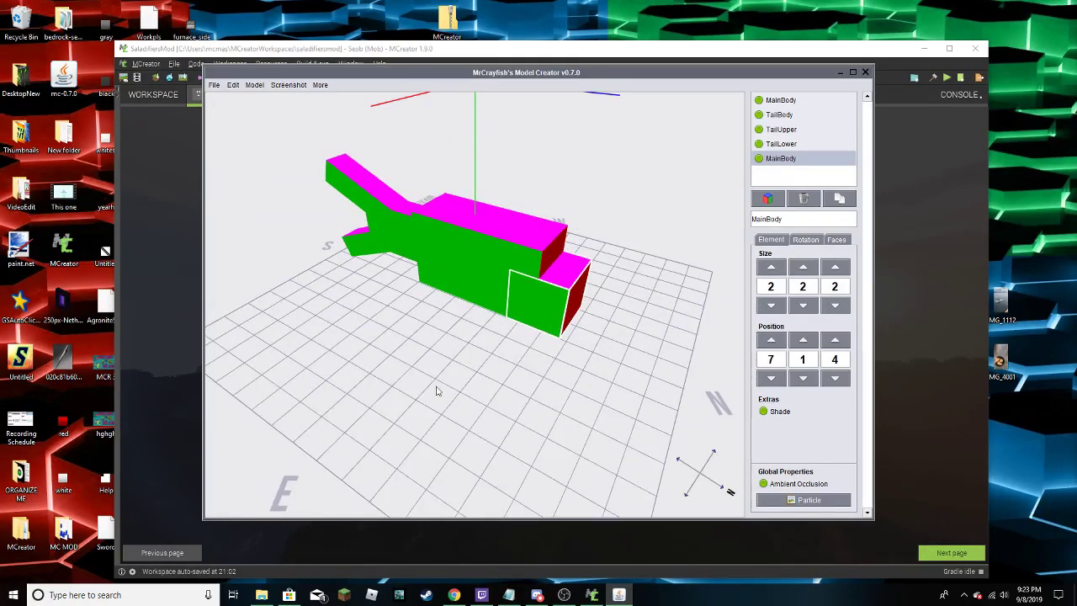
Open paint.net to make a texture for the model
left_click(168, 594)
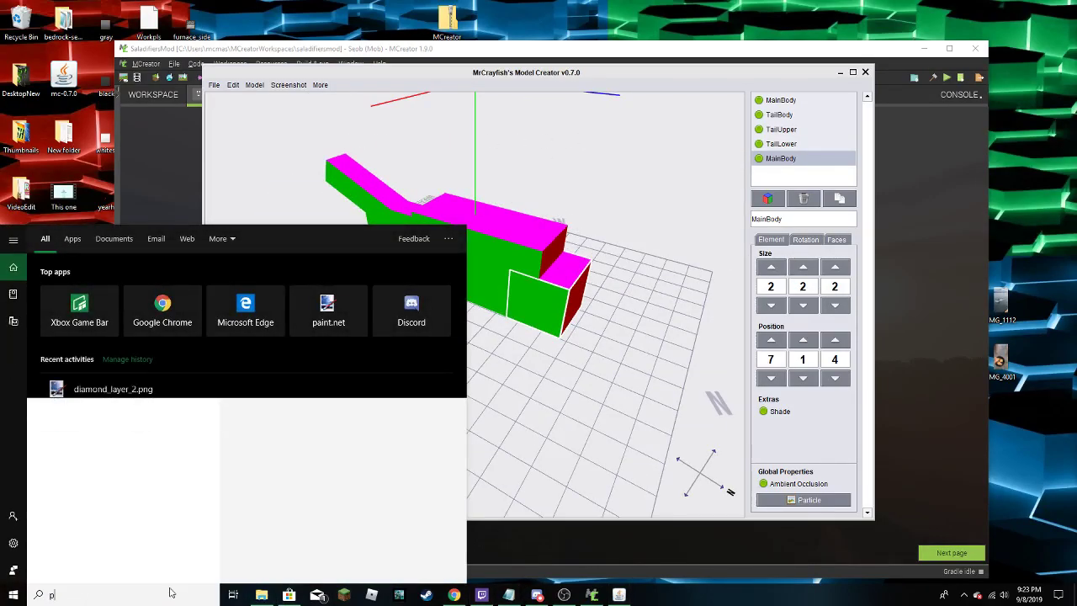
type("paint.")
key("Return")
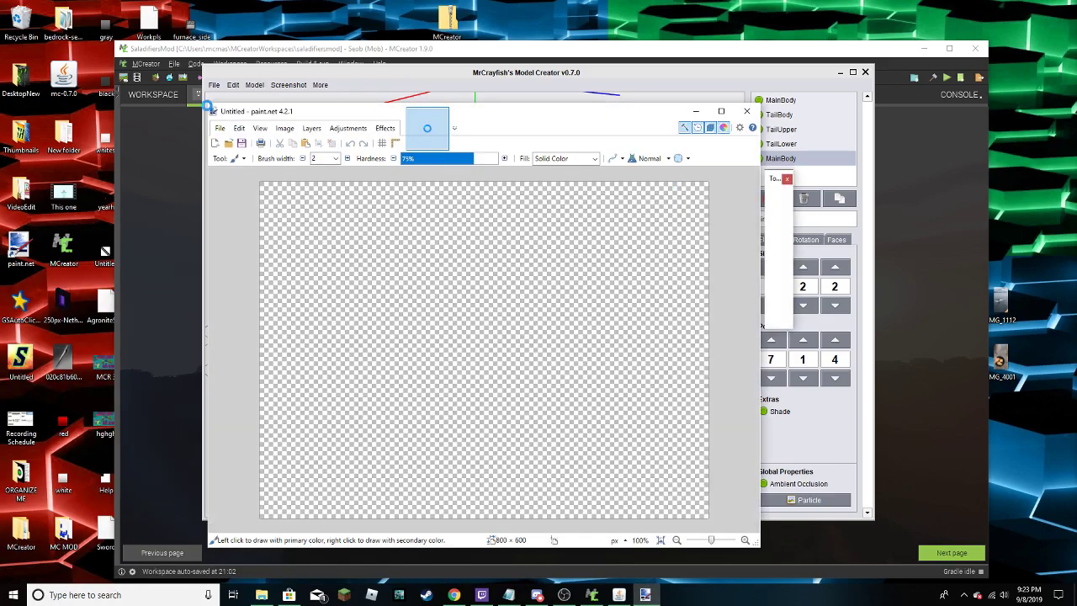
Create a new image 16 pixels wide and 16 pixels high
left_click(219, 128)
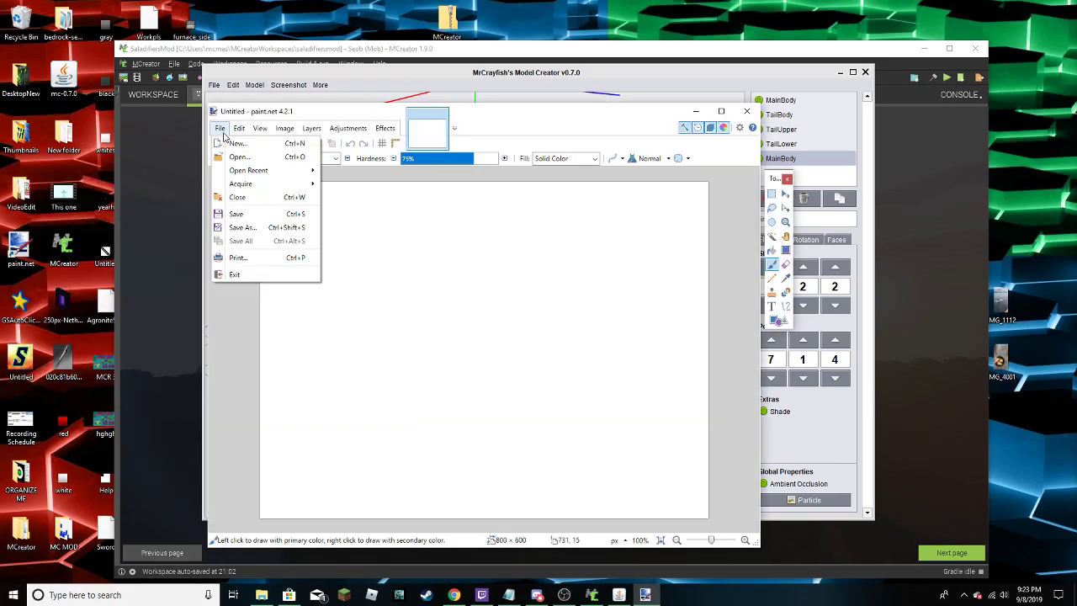
left_click(229, 144)
type("1")
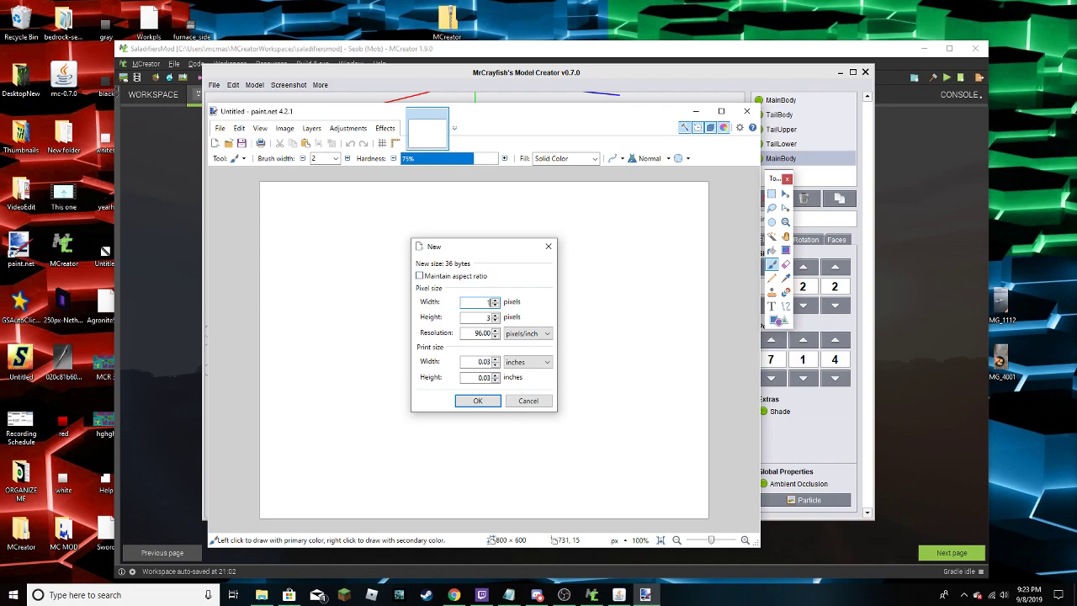
type("6")
key("Tab")
type("16")
left_click(478, 397)
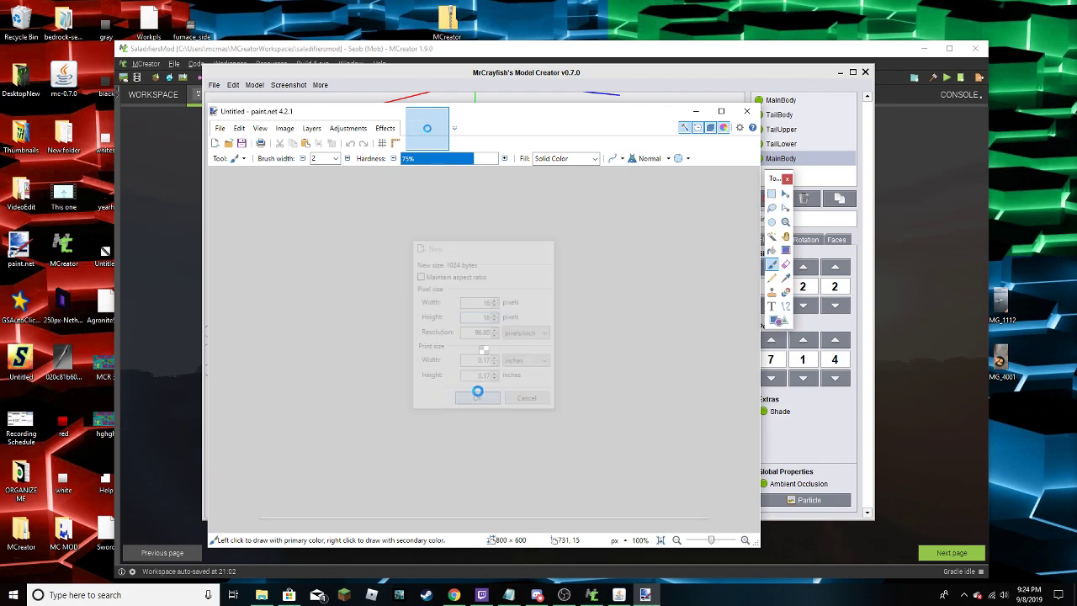
Fill the whole 16 × 16 canvas with medium grey using the Paint Bucket
left_click(726, 540)
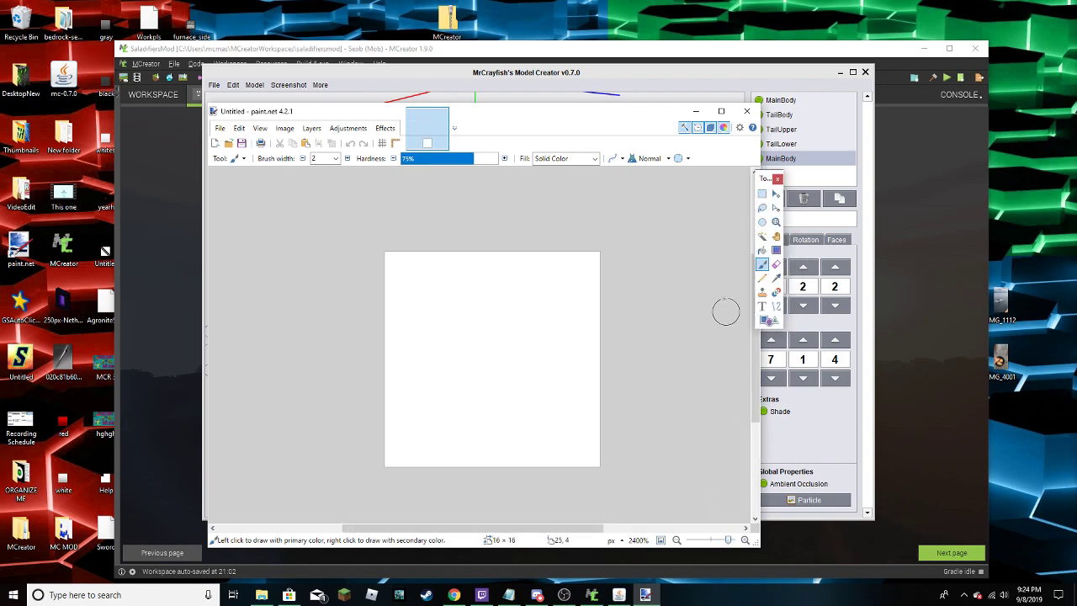
left_click(763, 278)
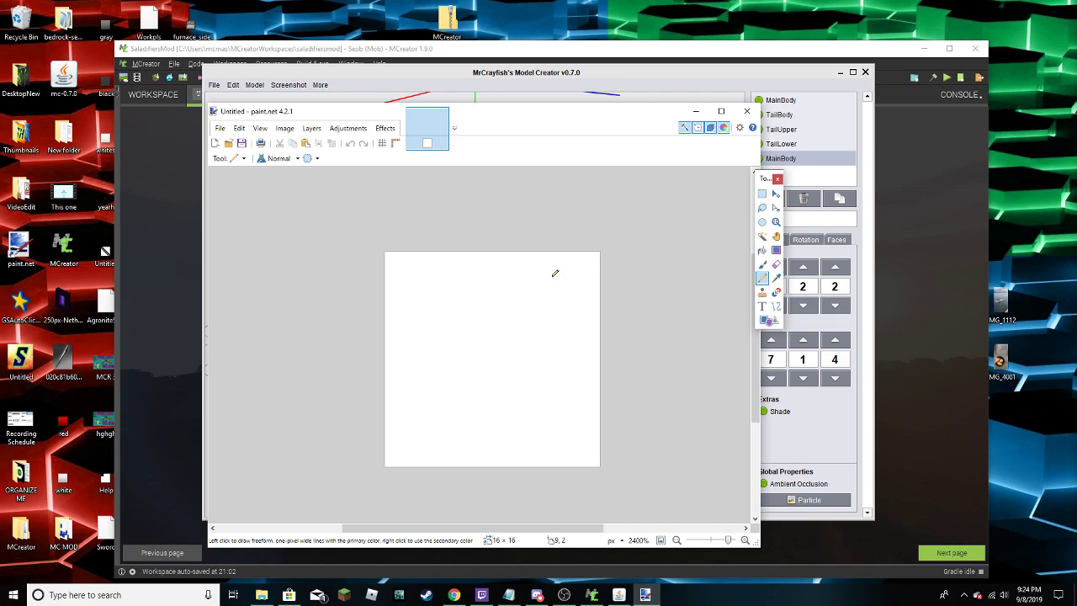
left_click(762, 250)
left_click(477, 350)
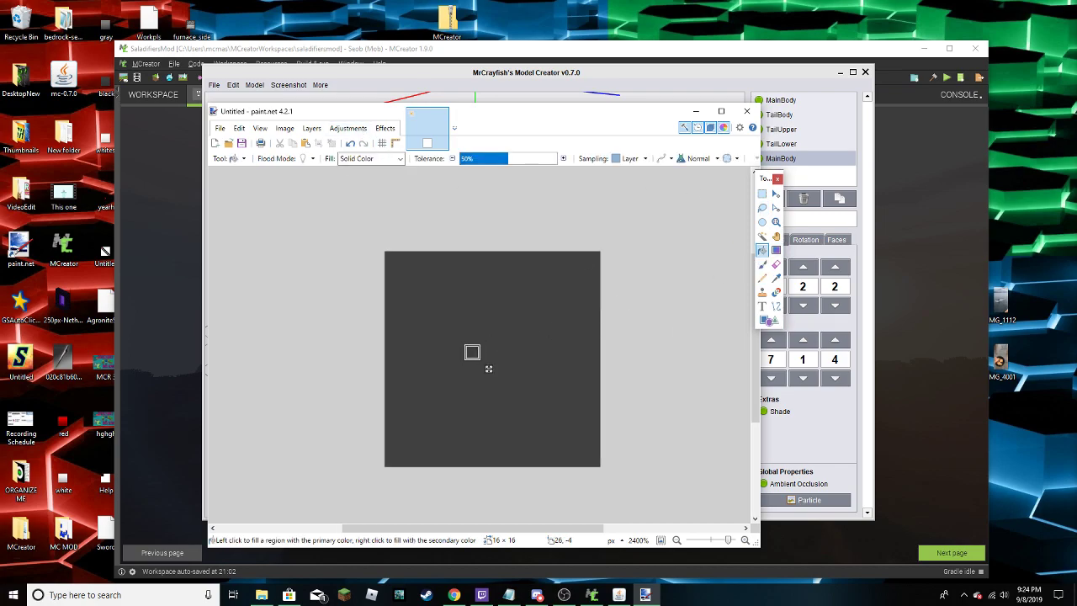
left_click(488, 368)
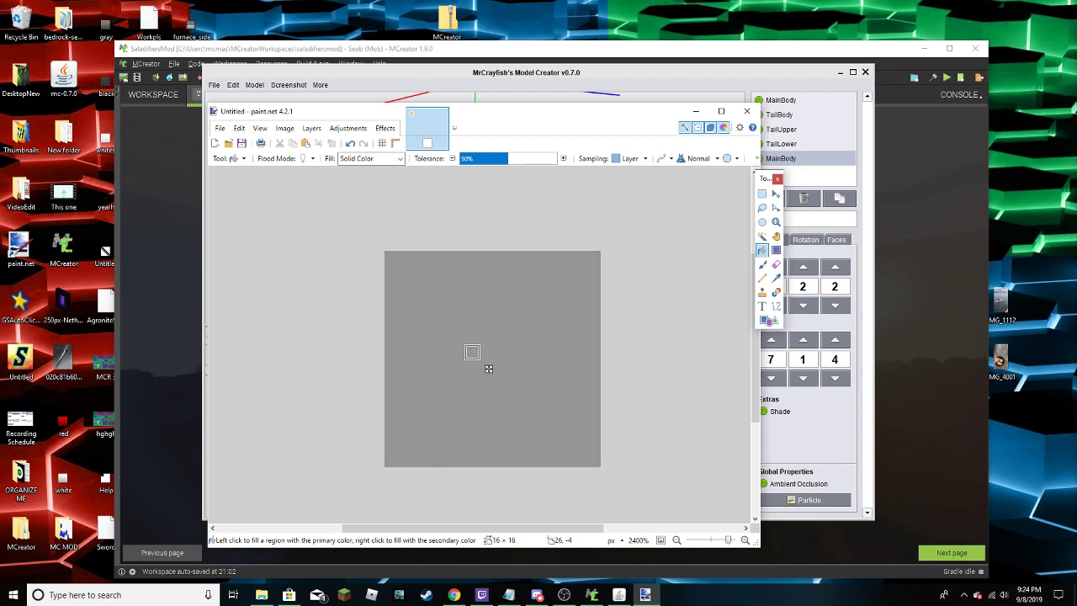
Pencil two rows of dark grey U shapes, 3 × 2 pixels each, with the second row inverted and offset three pixels
key("p")
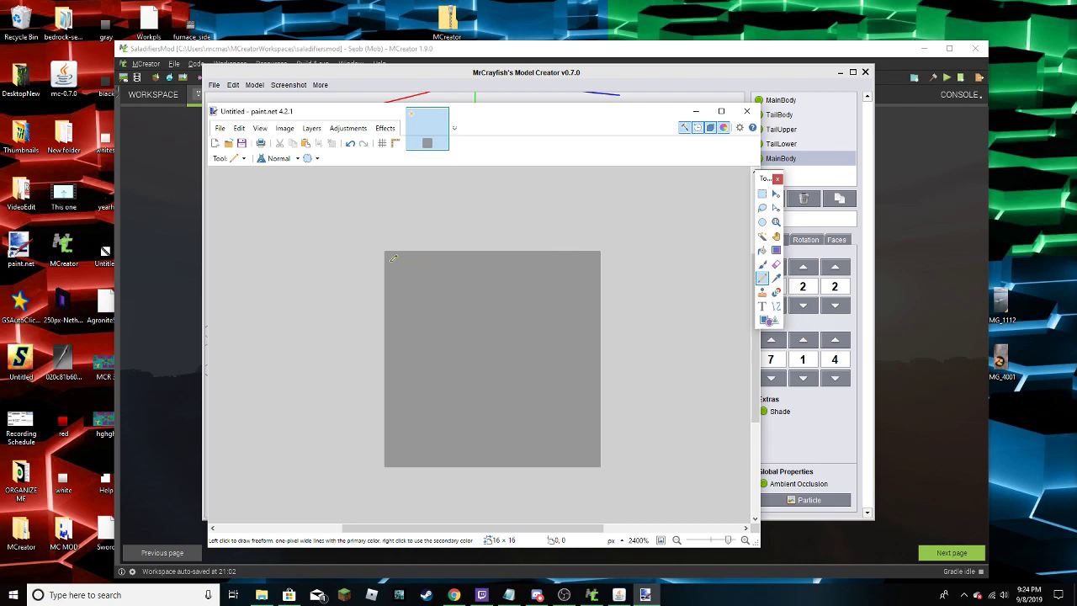
mouse_move(392, 258)
left_mouse_down()
mouse_move(413, 286)
mouse_move(418, 272)
mouse_move(393, 274)
mouse_move(420, 270)
mouse_move(418, 258)
left_mouse_up()
key("ctrl+z")
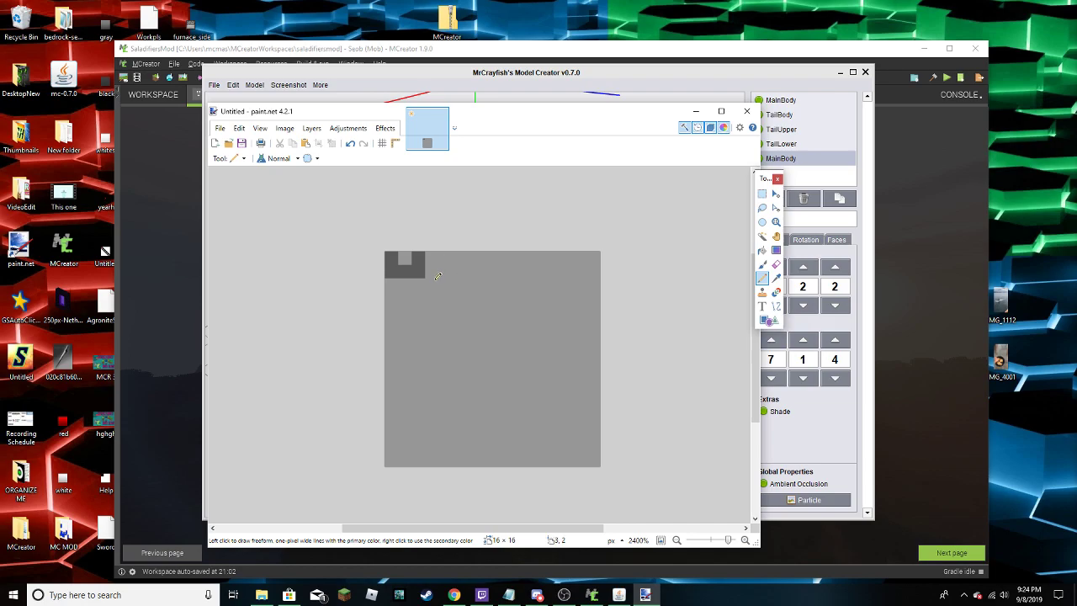
left_click(431, 285)
mouse_move(437, 290)
left_mouse_down()
mouse_move(463, 295)
mouse_move(478, 258)
mouse_move(496, 270)
mouse_move(506, 259)
mouse_move(512, 291)
mouse_move(540, 284)
mouse_move(541, 297)
mouse_move(553, 263)
mouse_move(570, 271)
mouse_move(578, 263)
mouse_move(598, 296)
mouse_move(587, 288)
mouse_move(551, 325)
mouse_move(566, 309)
mouse_move(554, 325)
mouse_move(566, 311)
mouse_move(560, 332)
mouse_move(582, 314)
left_mouse_up()
left_click(514, 287)
key("ctrl+z")
key("ctrl+z")
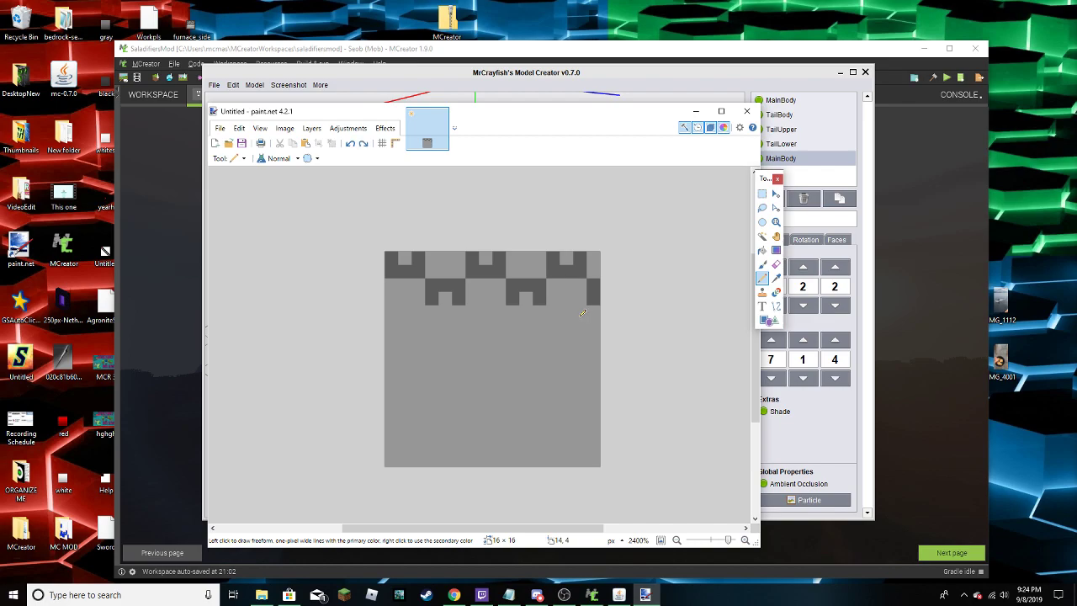
Pencil the remaining rows of alternating upright and inverted dark grey U shapes down to the canvas's lower edge
mouse_move(580, 311)
left_mouse_down()
mouse_move(553, 326)
mouse_move(553, 310)
mouse_move(473, 326)
mouse_move(472, 309)
mouse_move(400, 326)
mouse_move(395, 313)
mouse_move(432, 352)
mouse_move(455, 352)
mouse_move(458, 336)
mouse_move(513, 352)
mouse_move(594, 337)
left_mouse_up()
left_click(499, 311)
key("ctrl+z")
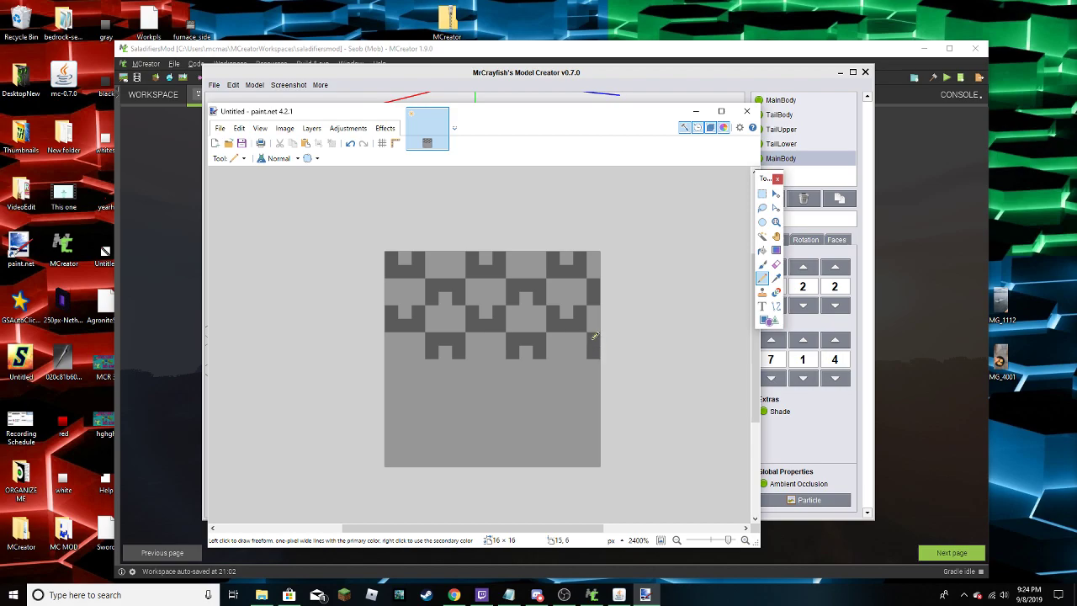
mouse_move(392, 366)
left_mouse_down()
mouse_move(407, 379)
mouse_move(423, 366)
mouse_move(487, 381)
mouse_move(502, 364)
mouse_move(581, 380)
mouse_move(583, 365)
left_mouse_up()
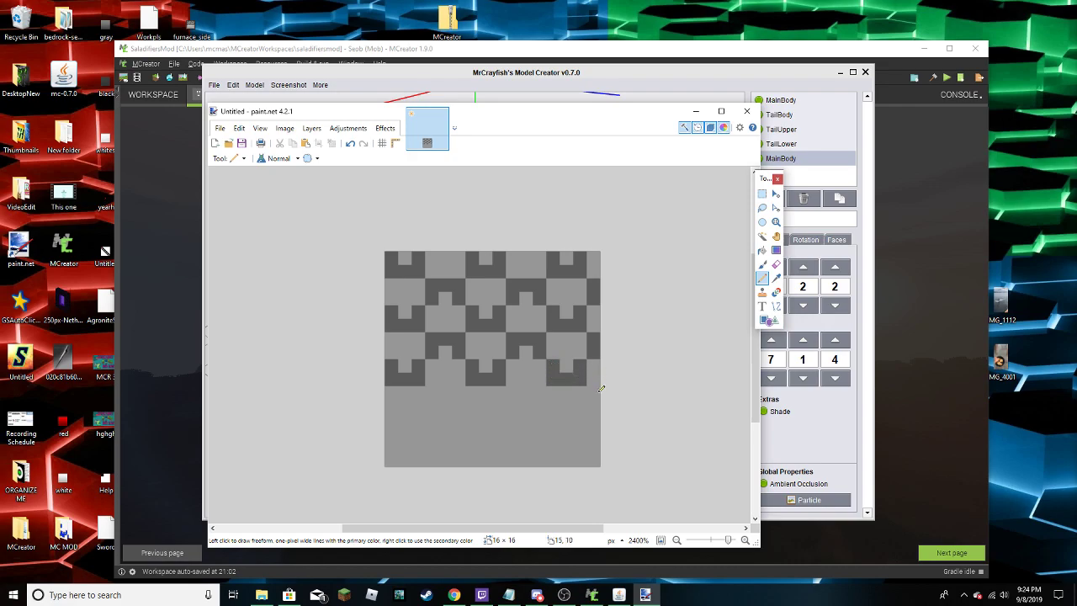
left_click(595, 393)
left_click(594, 404)
left_click(544, 405)
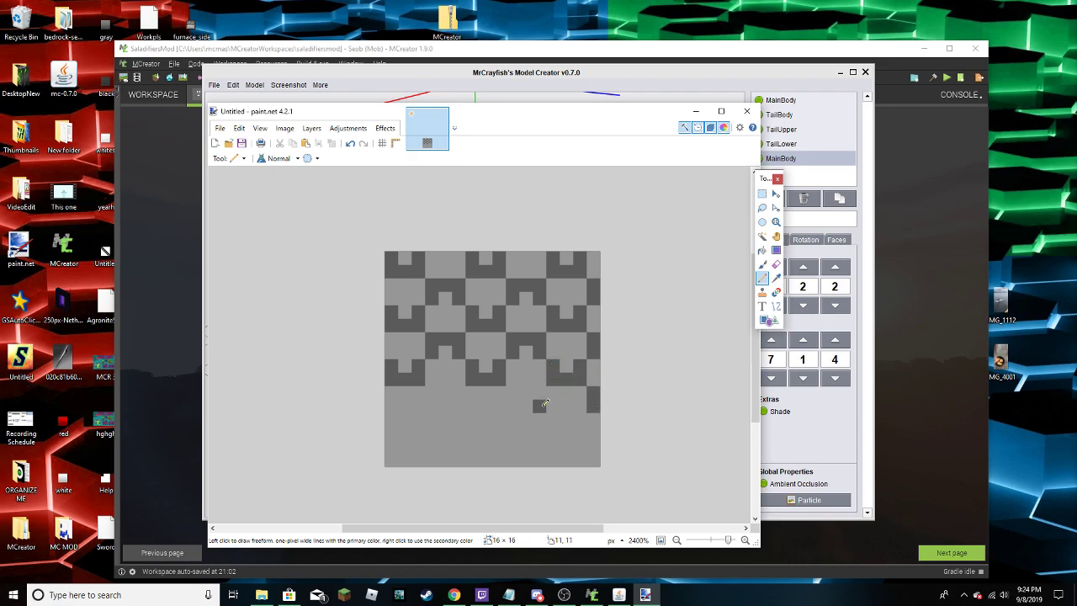
mouse_move(545, 404)
left_mouse_down()
mouse_move(535, 392)
mouse_move(498, 392)
mouse_move(509, 403)
mouse_move(540, 392)
mouse_move(515, 394)
mouse_move(513, 407)
mouse_move(432, 389)
mouse_move(431, 405)
mouse_move(391, 425)
mouse_move(418, 433)
mouse_move(419, 418)
mouse_move(491, 434)
mouse_move(502, 418)
mouse_move(494, 433)
mouse_move(472, 417)
left_mouse_up()
key("ctrl+z")
key("ctrl+z")
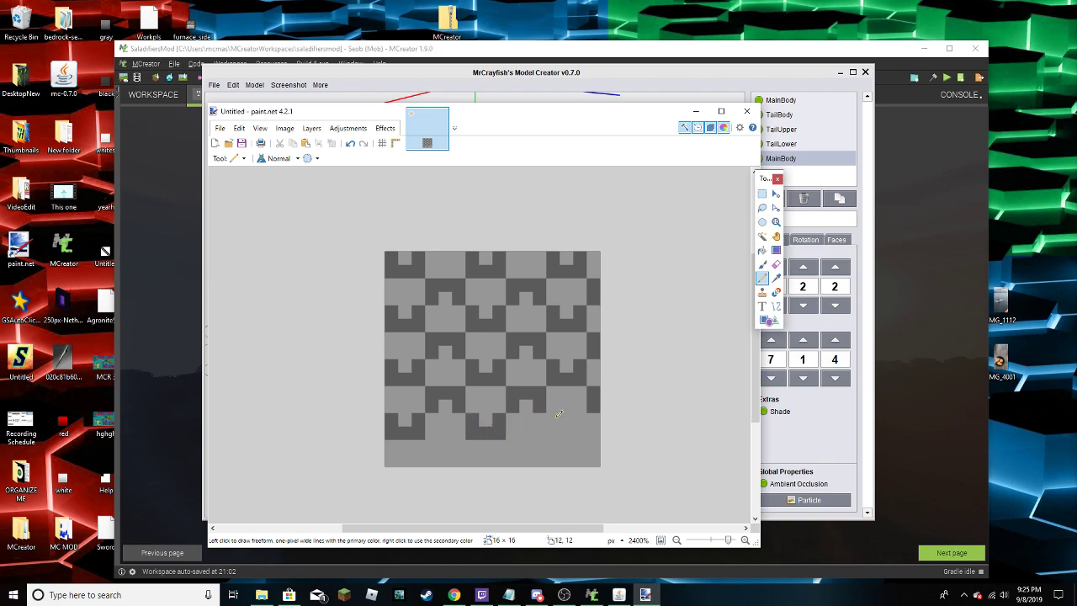
mouse_move(559, 413)
left_mouse_down()
mouse_move(555, 431)
mouse_move(578, 434)
mouse_move(583, 419)
mouse_move(598, 454)
mouse_move(513, 439)
mouse_move(509, 453)
mouse_move(429, 445)
mouse_move(431, 460)
left_mouse_up()
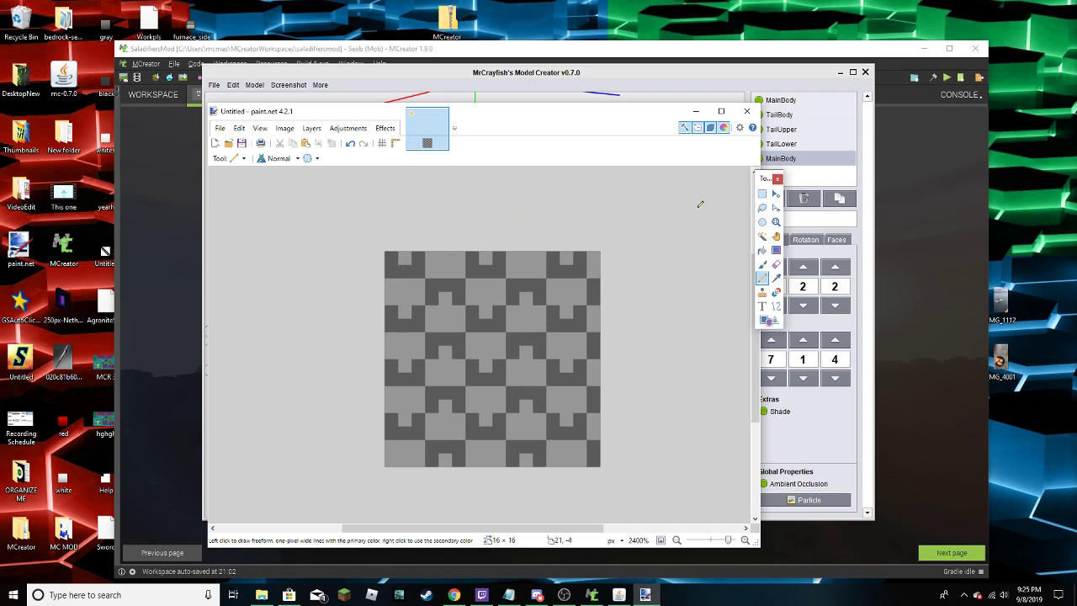
Save the scale pattern to the Desktop as a PNG named FishScale1, with auto-detected bit depth
left_click(222, 130)
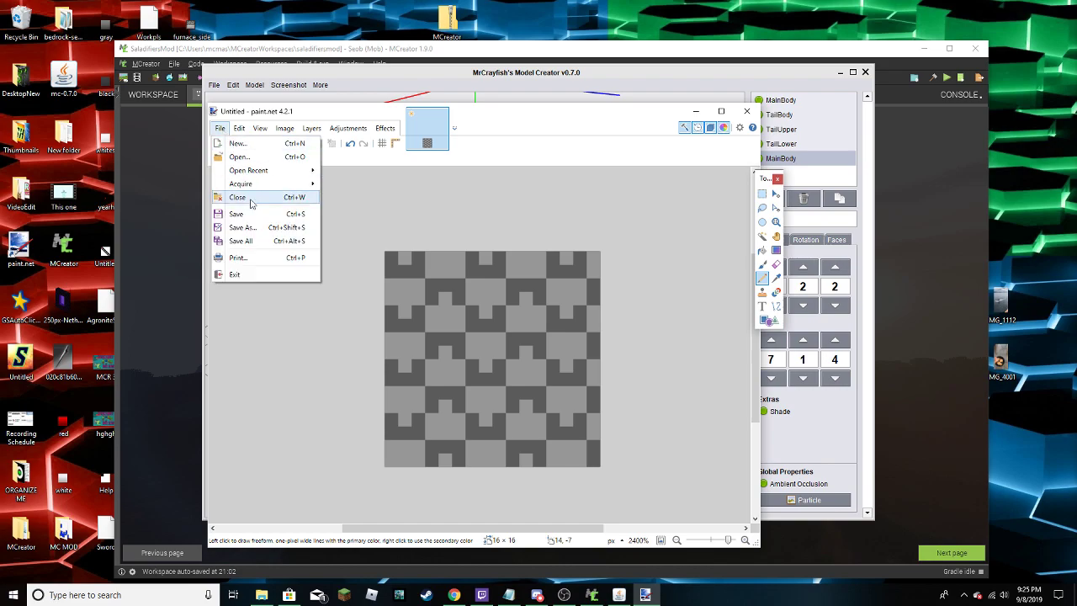
left_click(253, 227)
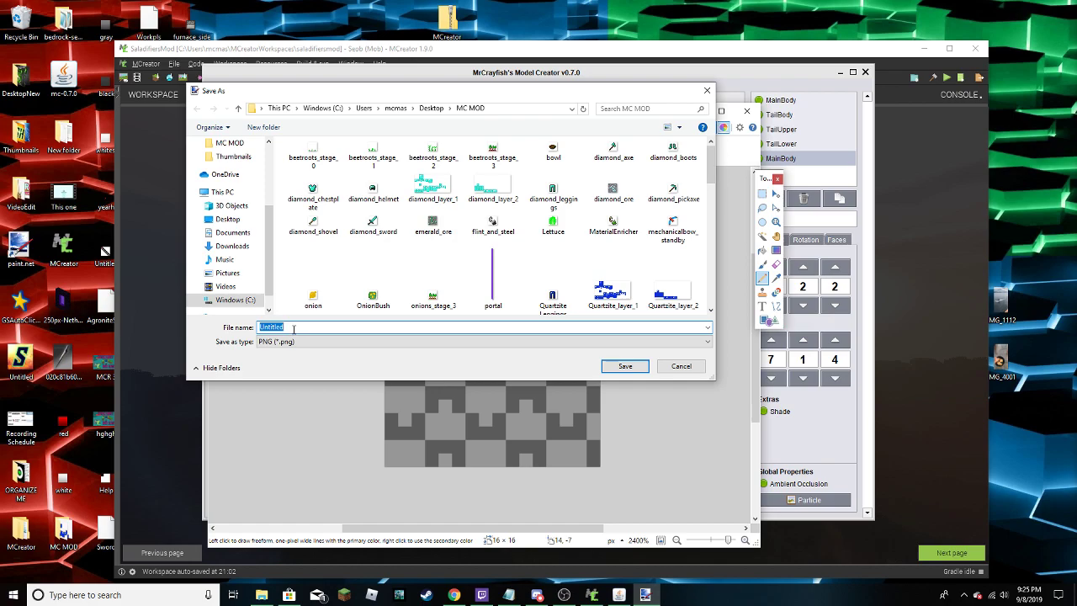
type("FishScale1")
left_click(226, 218)
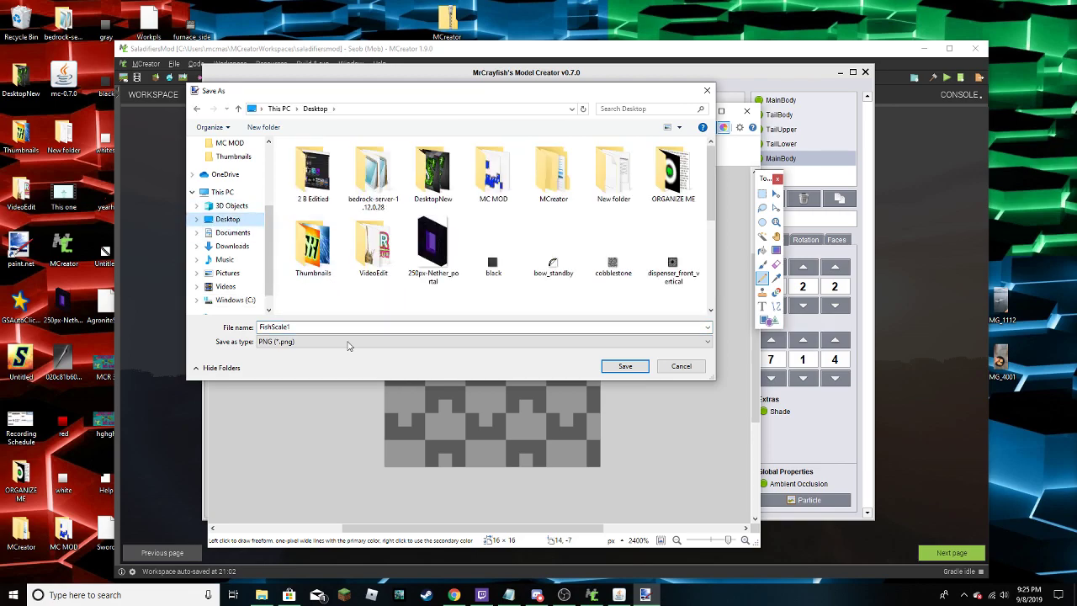
left_click(625, 366)
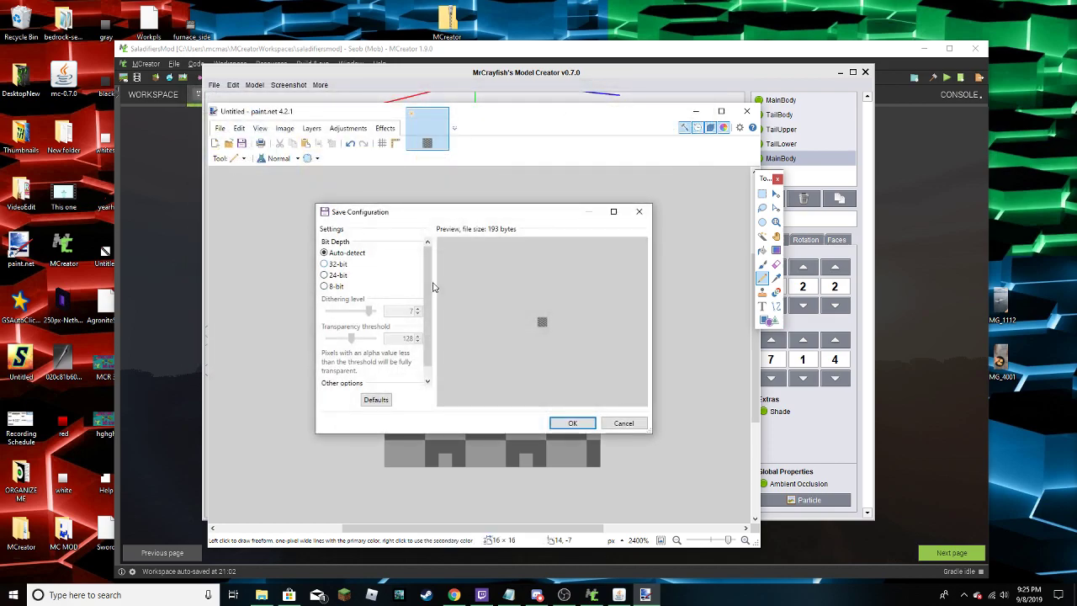
left_click(578, 429)
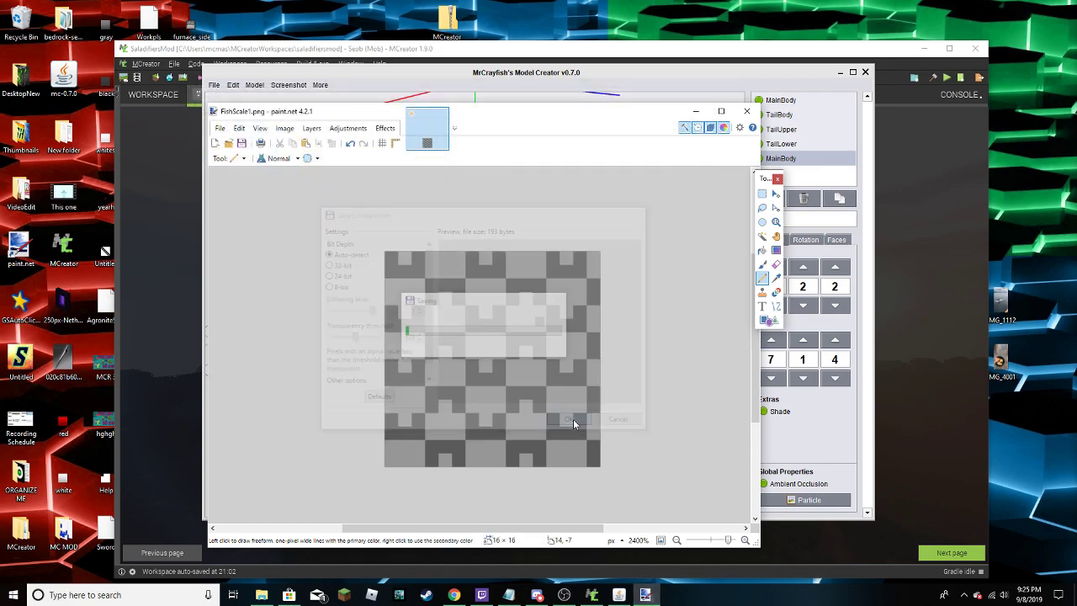
Pencil an eye in the canvas's top row between the first two U shapes, a white pixel followed by a black one
left_click(731, 542)
left_click(729, 543)
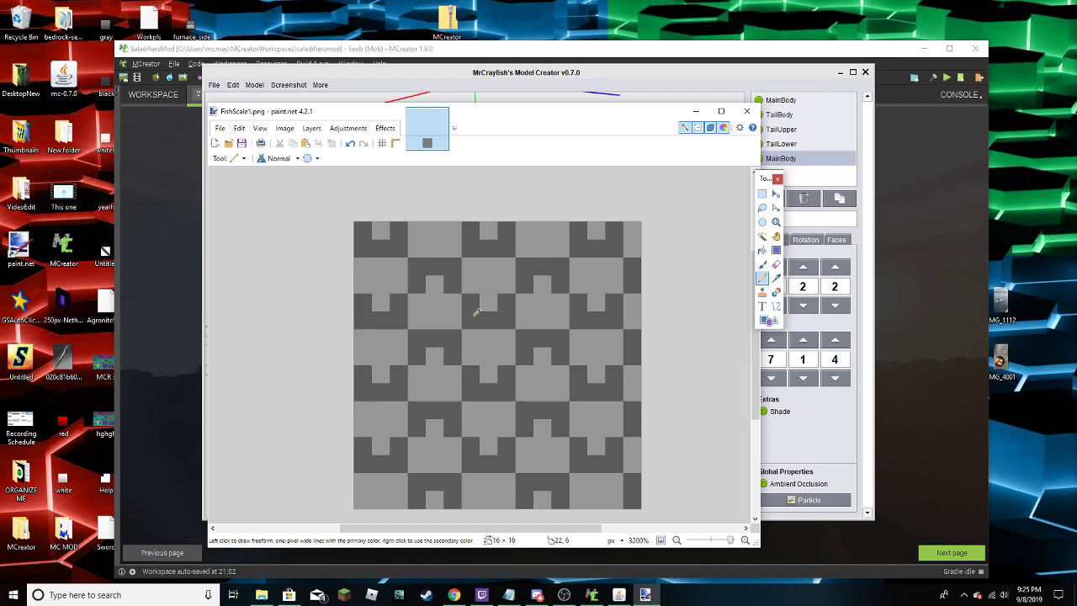
left_click(435, 230)
right_click(417, 230)
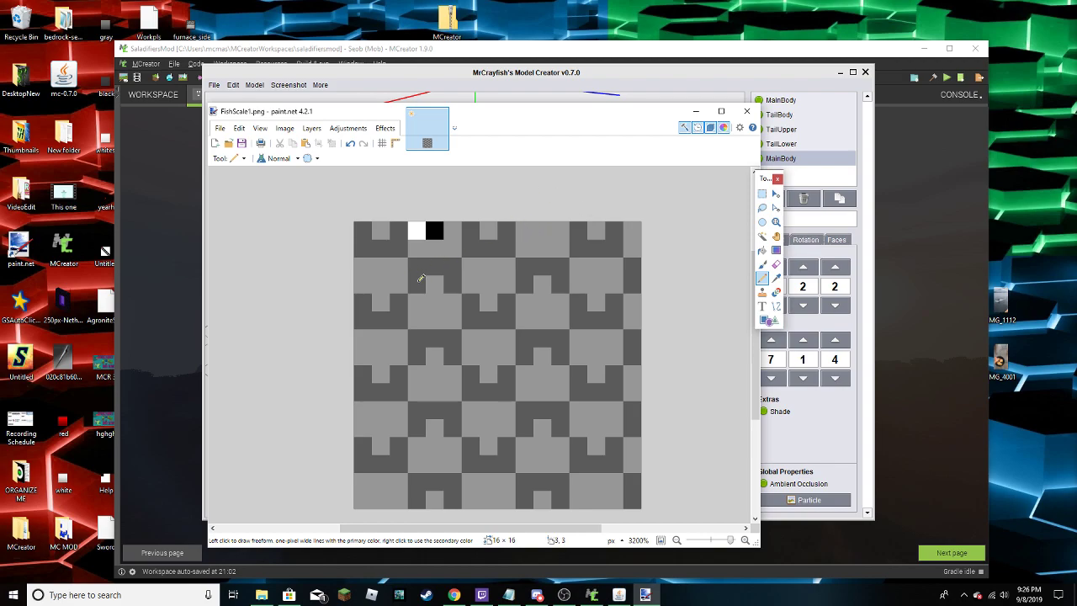
Save the eye version as a separate PNG named FishScale2Eye1 on the Desktop
left_click(221, 128)
left_click(250, 233)
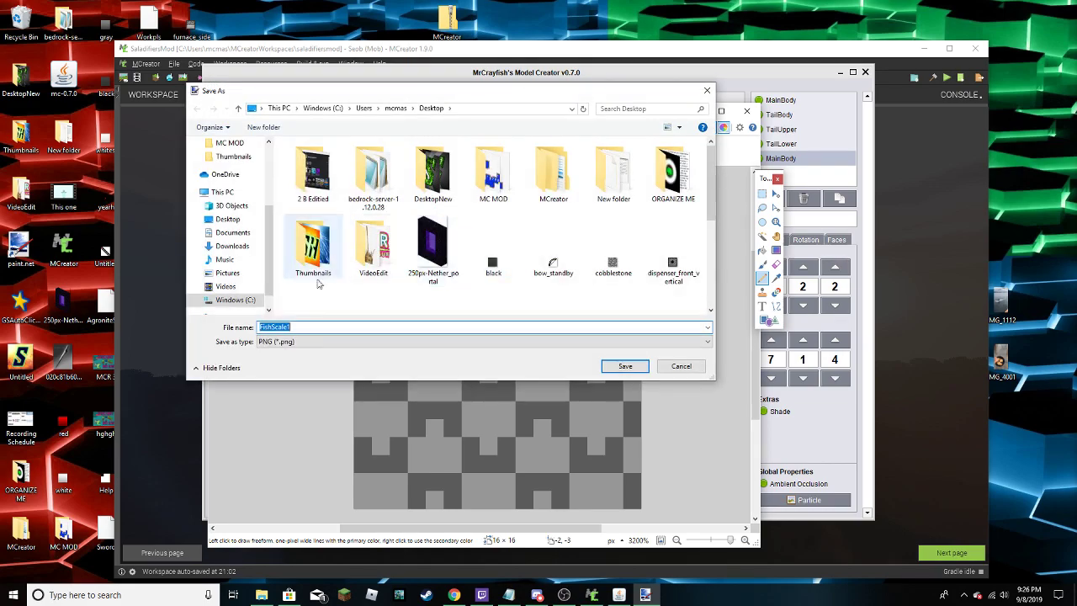
left_click(301, 327)
key("BackSpace")
type("2Eye")
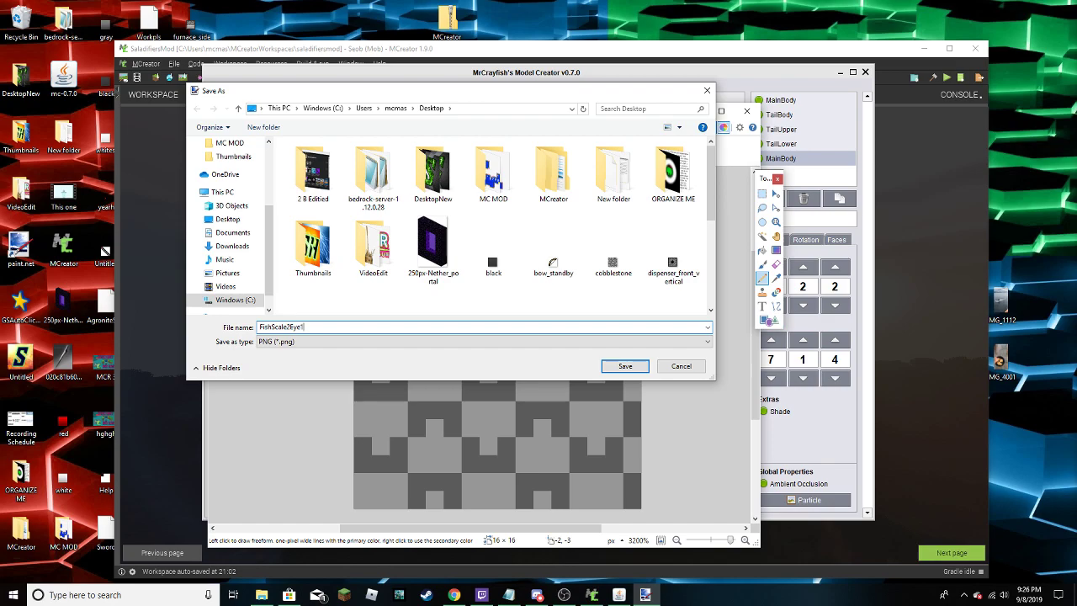
key("Return")
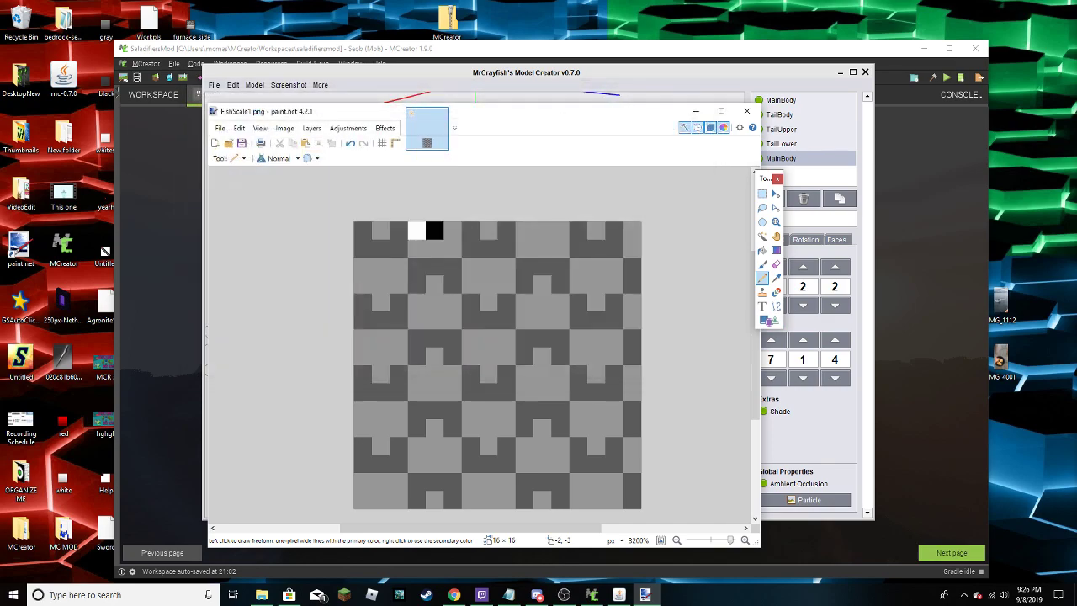
left_click(579, 418)
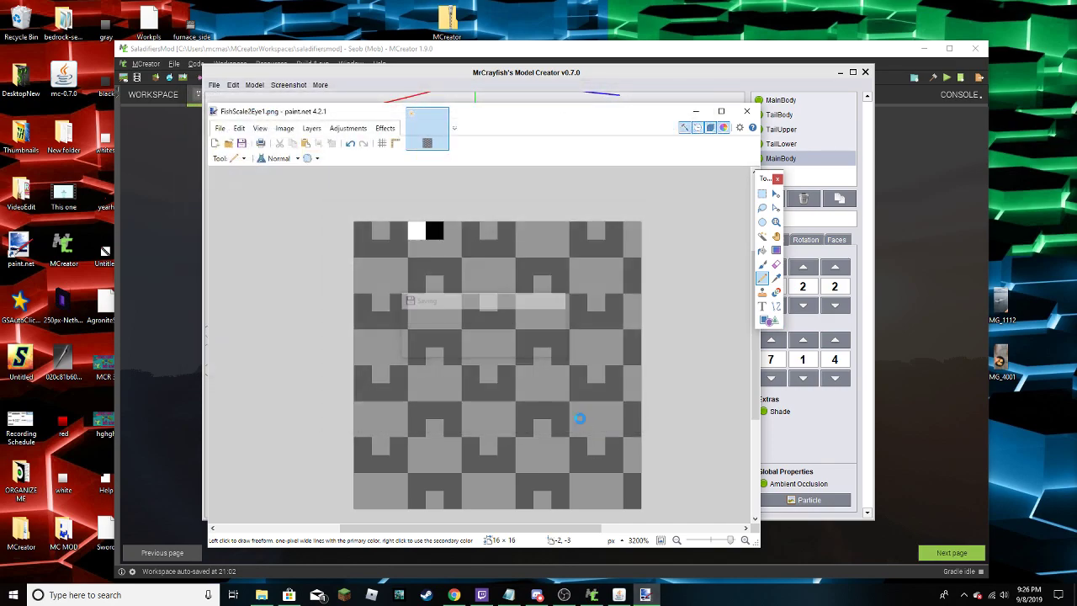
Mirror the eye by swapping its pixels to black then white, and save the image as FishScal3Eye2.png
left_click(416, 231)
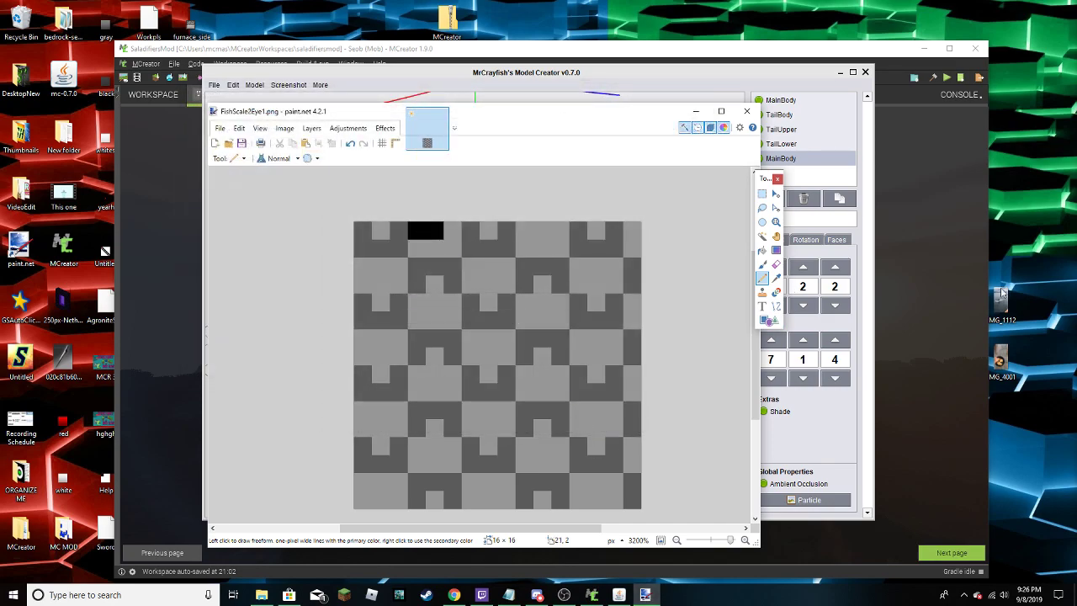
right_click(434, 230)
left_click(219, 128)
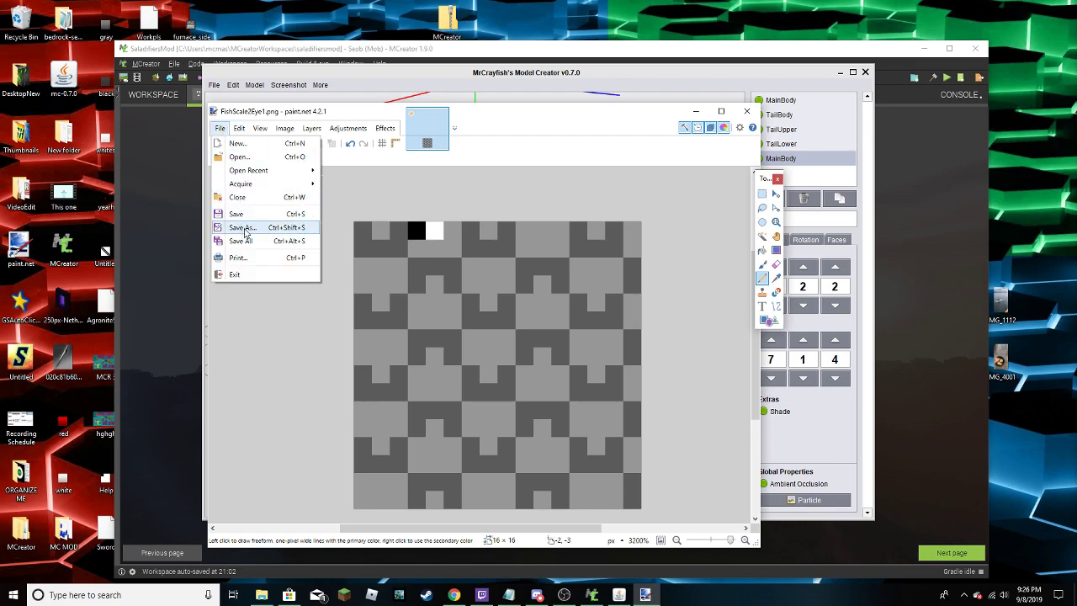
left_click(243, 228)
left_click(344, 326)
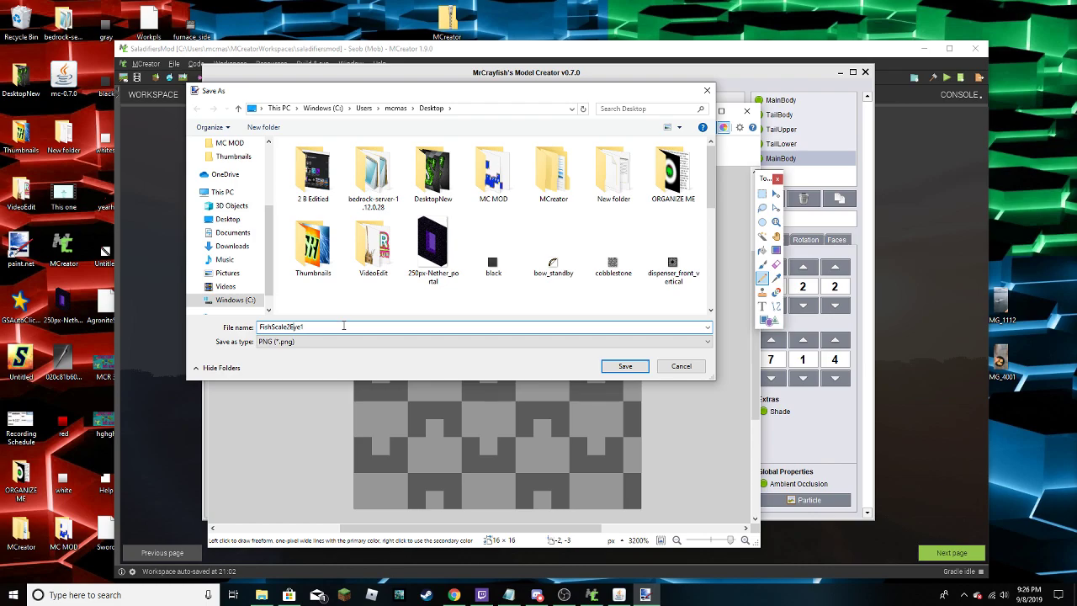
key("BackSpace")
key("BackSpace")
type("32")
key("Return")
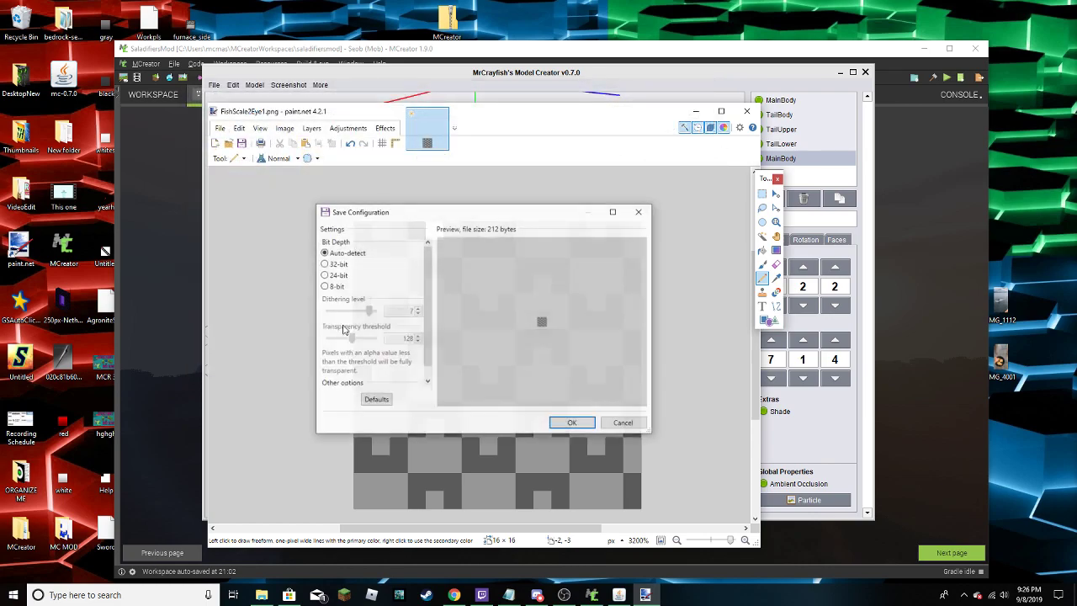
key("Return")
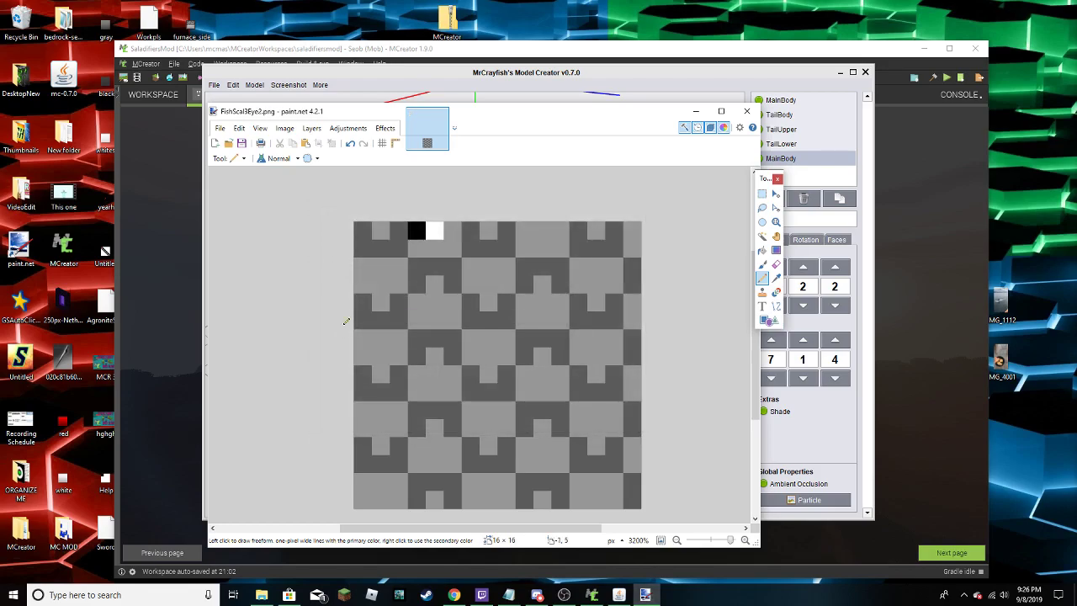
Close paint.net and import FishScal3Eye2.png into Model Creator's textures from the large MainBody block's North face
left_click(747, 111)
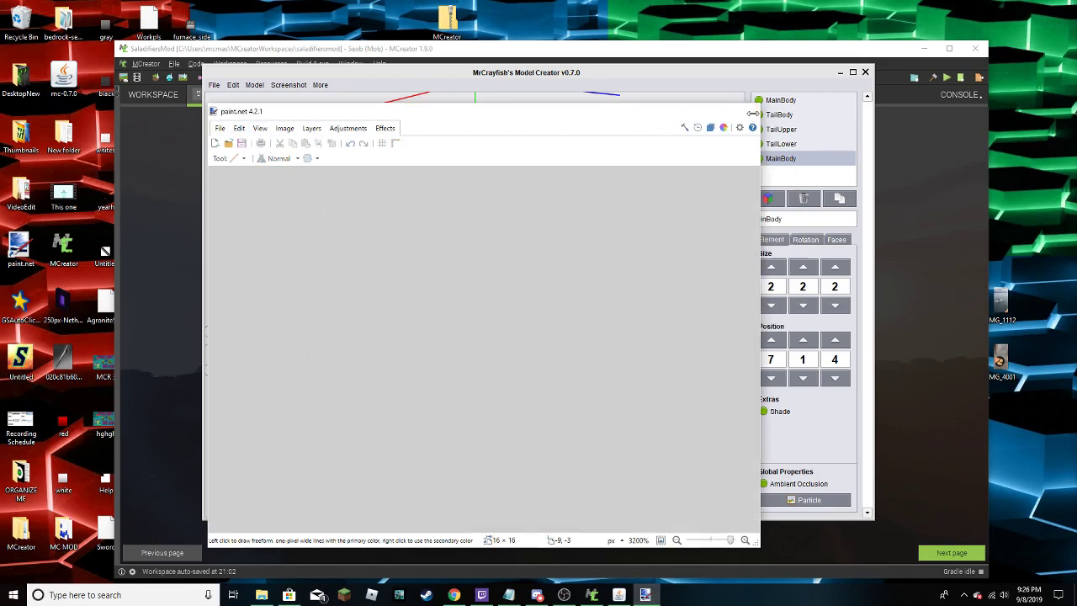
left_click_drag(475, 204, 735, 188)
left_click(780, 100)
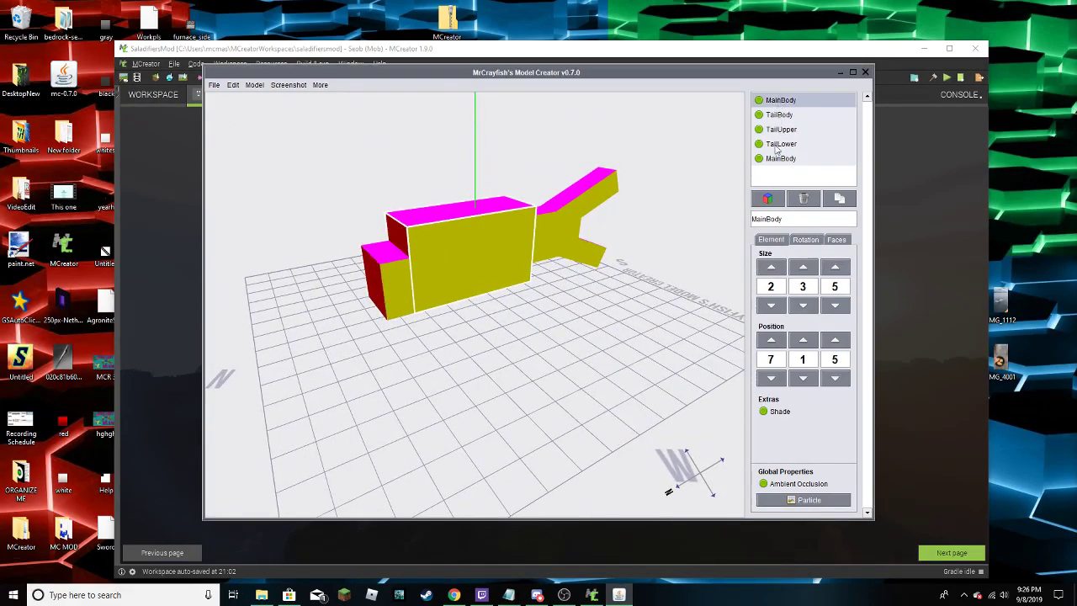
left_click(836, 240)
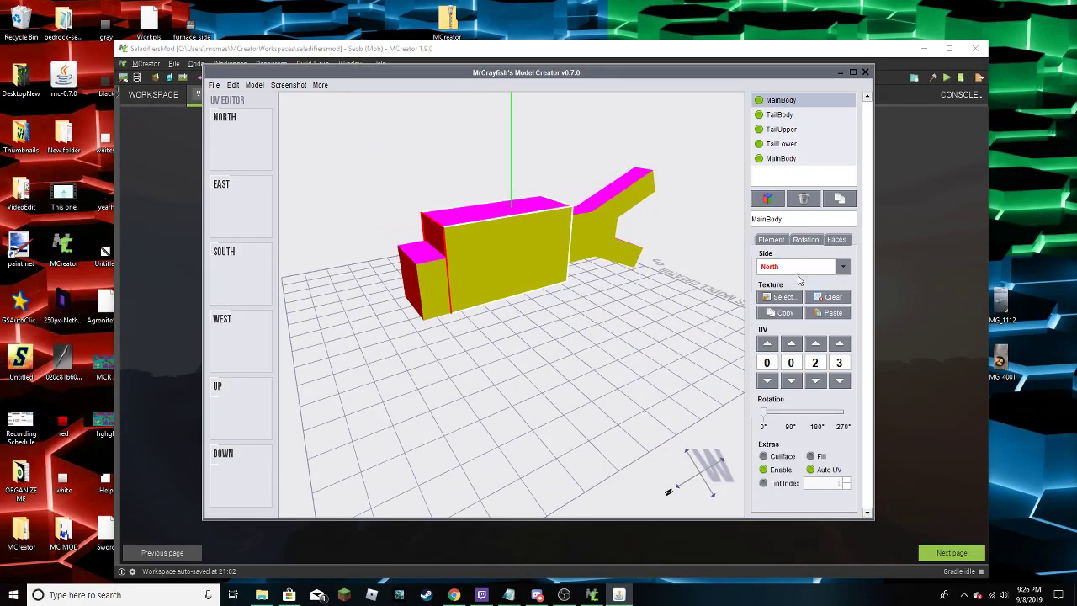
left_click(779, 297)
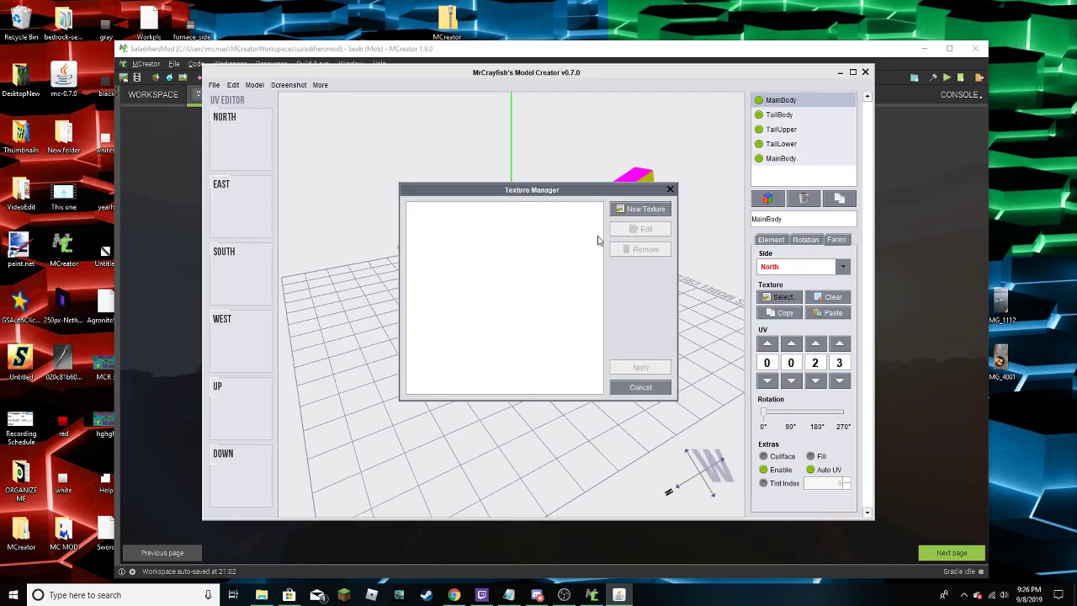
left_click(626, 212)
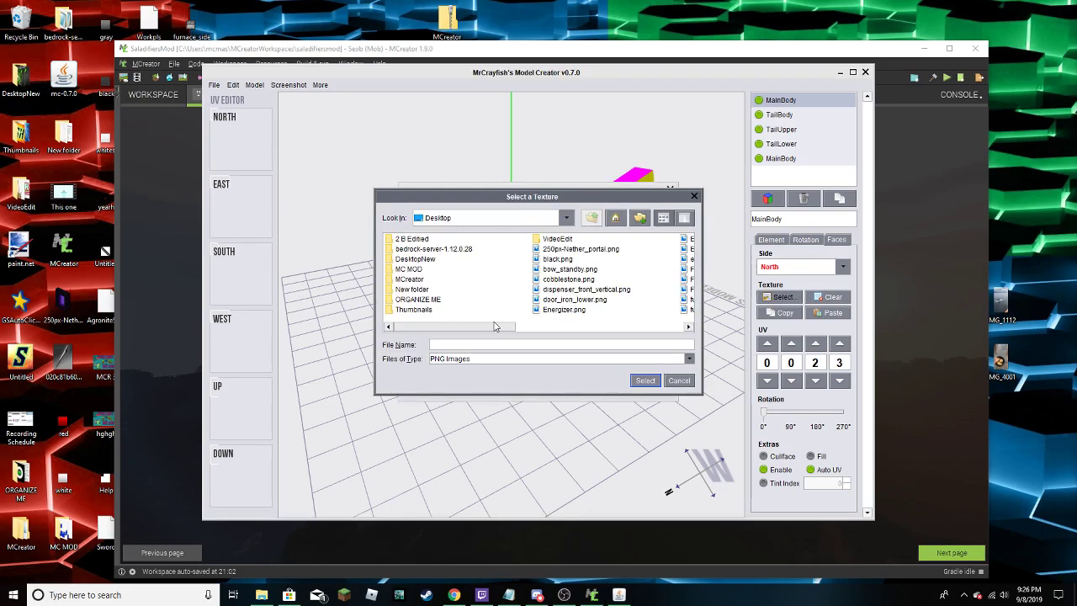
left_click_drag(489, 328, 565, 328)
left_click(555, 268)
left_click(645, 380)
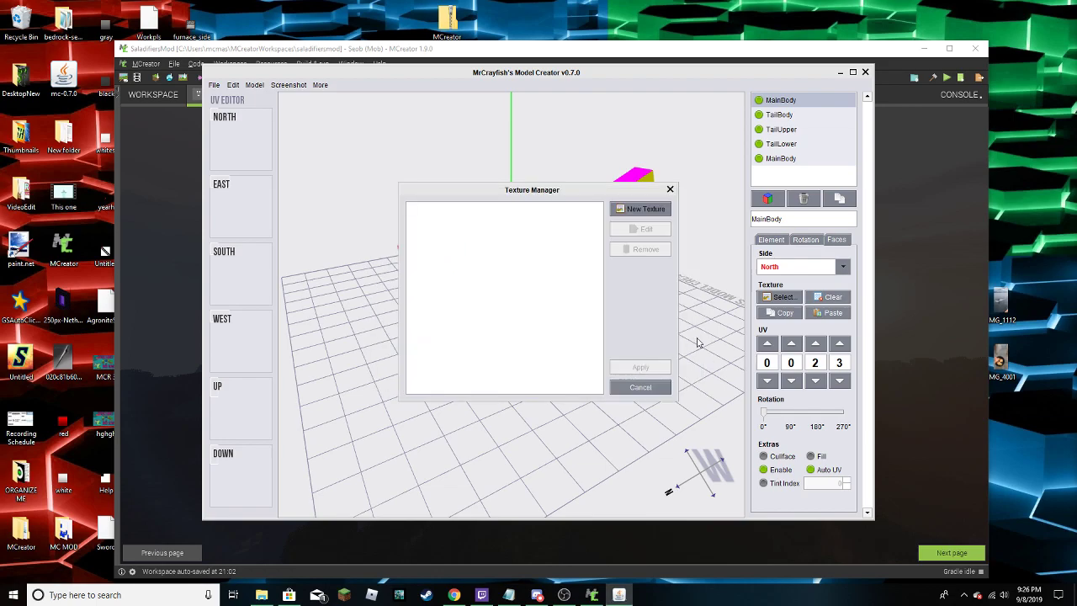
Import FishScale1.png and FishScale2Eye1.png from the Desktop as further textures
left_click(646, 208)
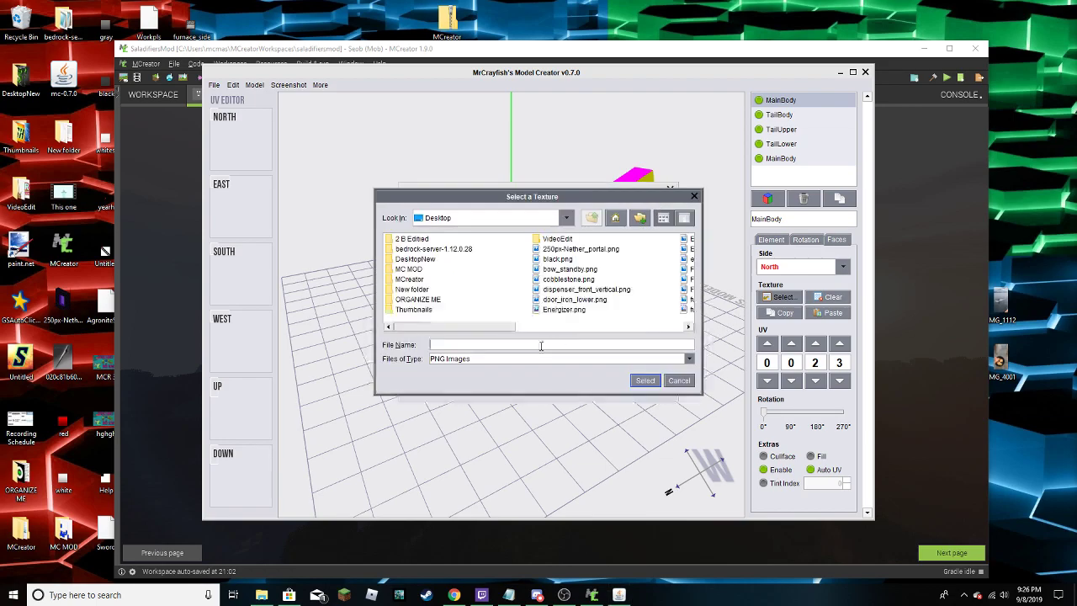
left_click_drag(497, 328, 590, 328)
left_click(515, 280)
left_click(646, 381)
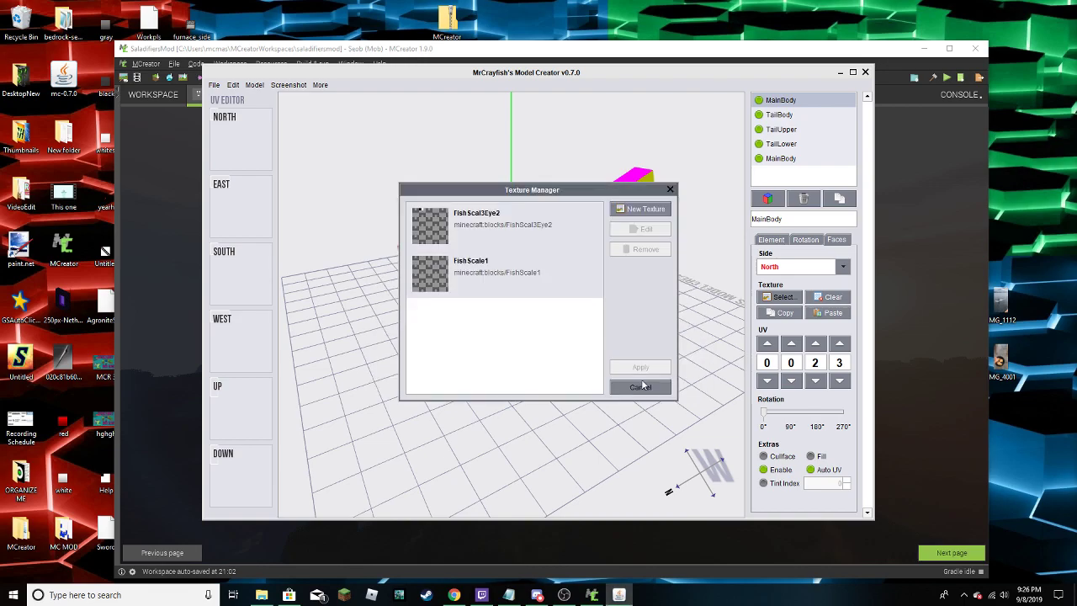
left_click(646, 208)
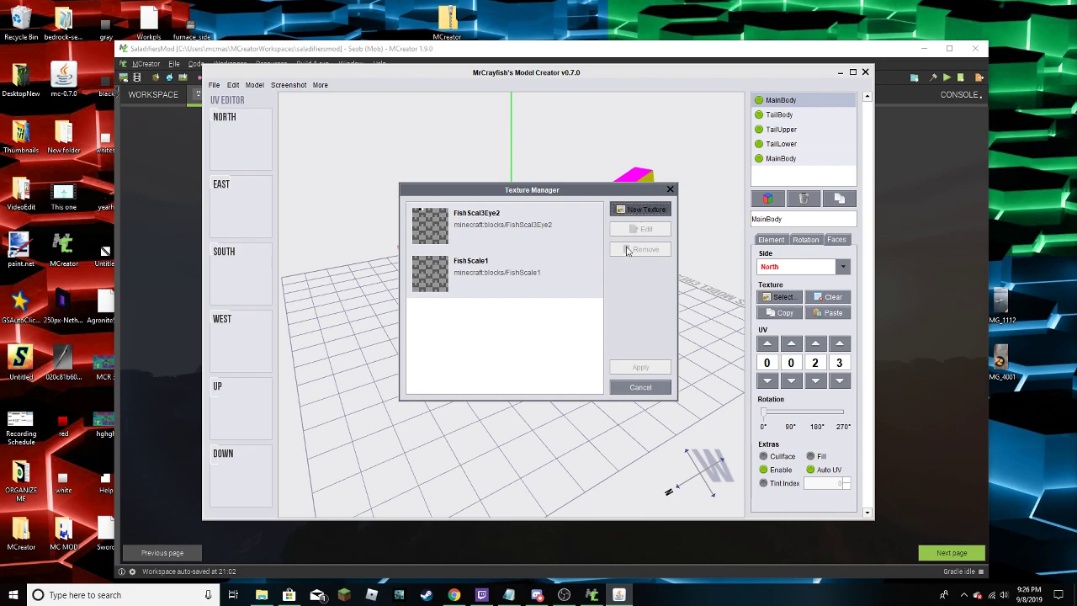
left_click_drag(496, 330, 563, 331)
left_click(594, 290)
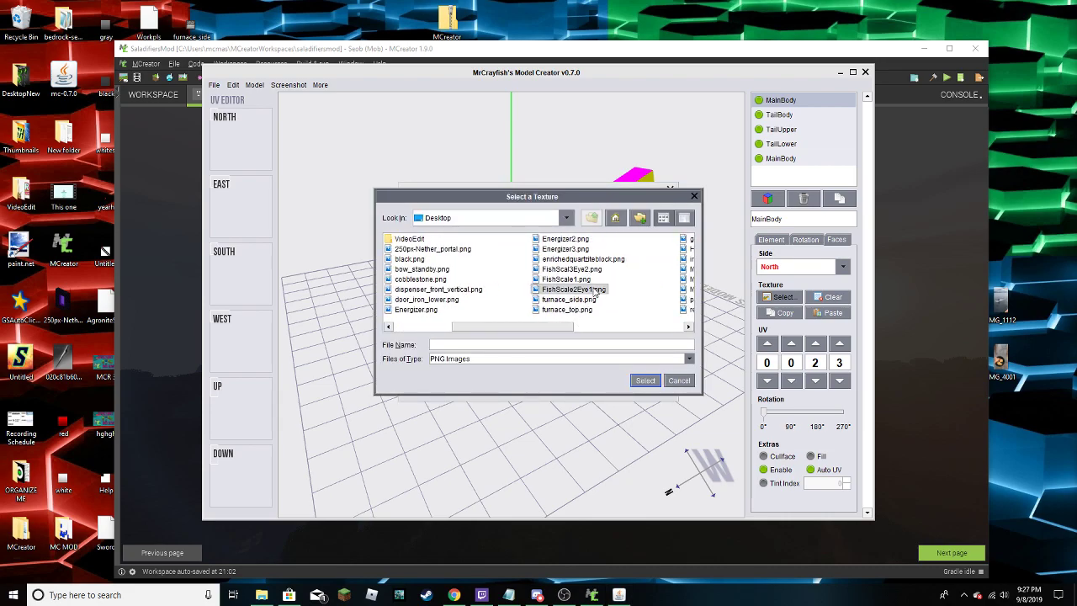
left_click(646, 380)
Apply the FishScale1 texture to the North face of the large MainBody block
left_click(493, 275)
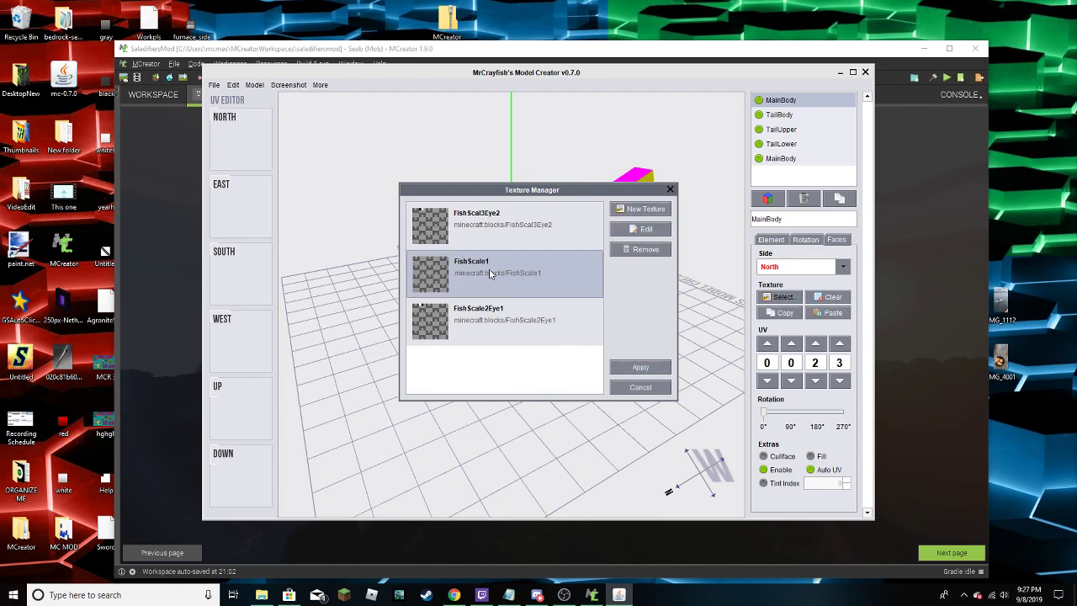
left_click(629, 369)
left_click_drag(565, 328, 522, 337)
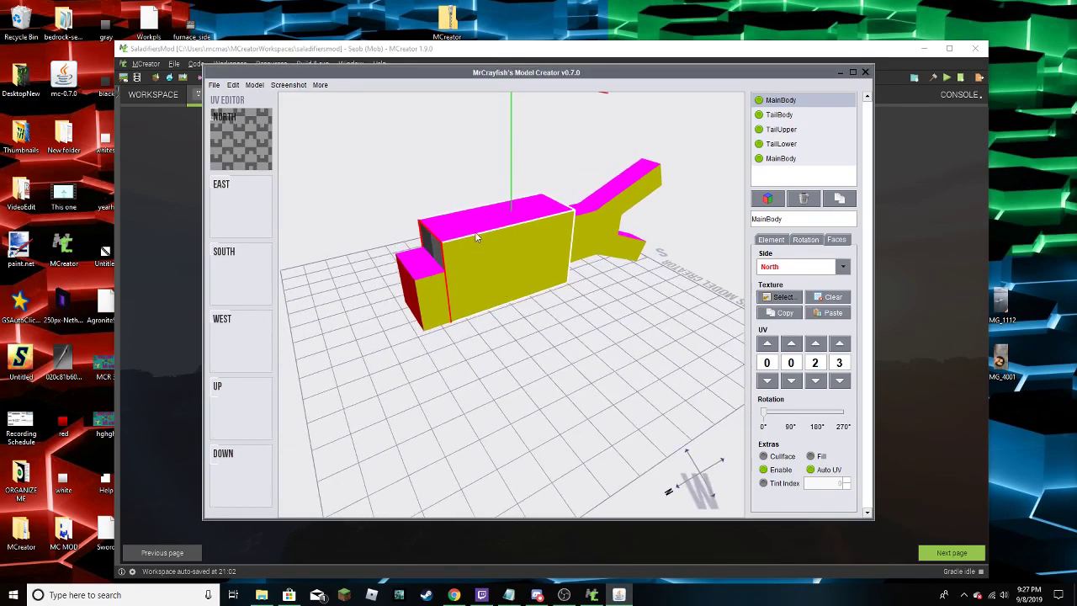
Copy the texture from the large MainBody block's North face and paste it onto its South face
left_click(789, 268)
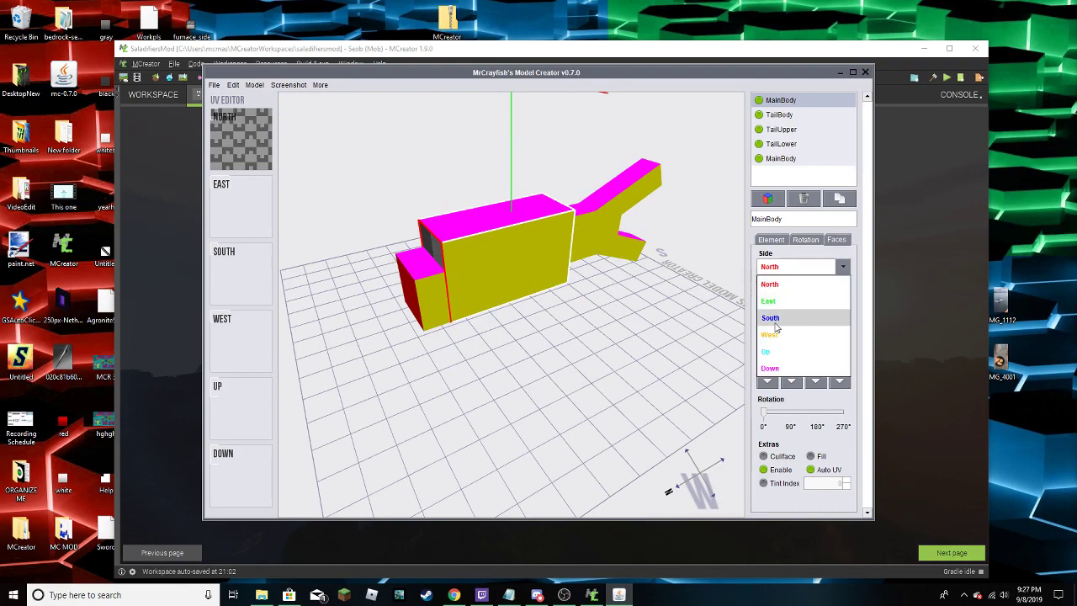
left_click(773, 323)
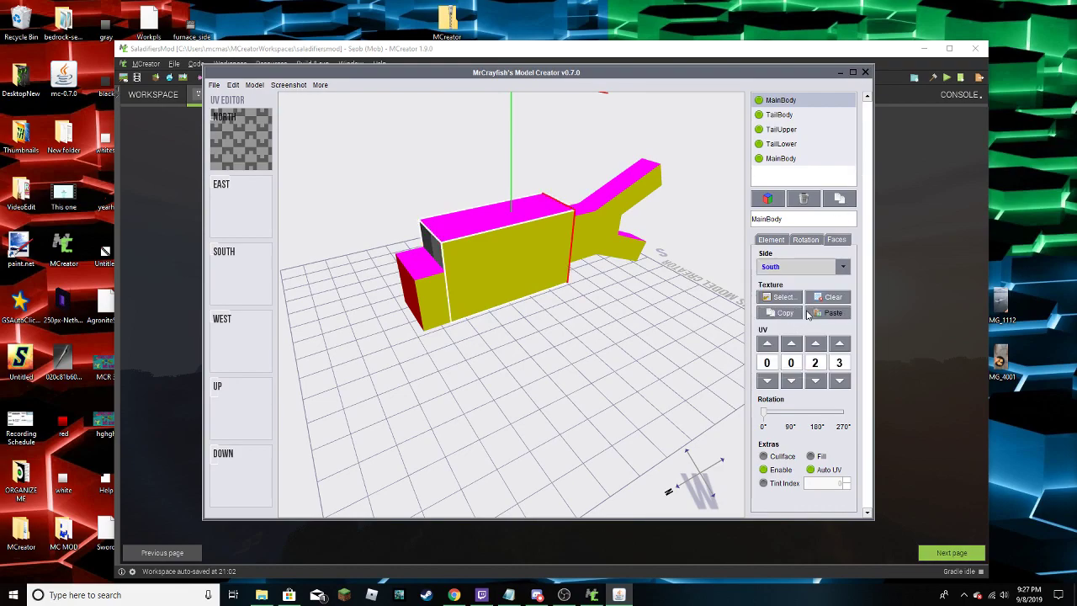
left_click(791, 267)
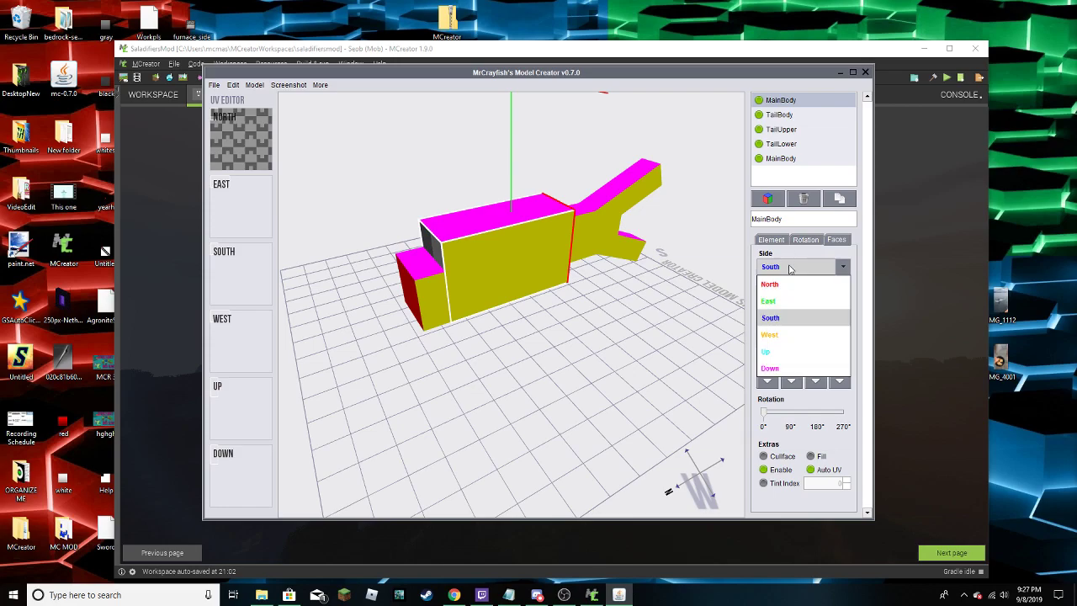
left_click(791, 281)
left_click(792, 313)
left_click(792, 267)
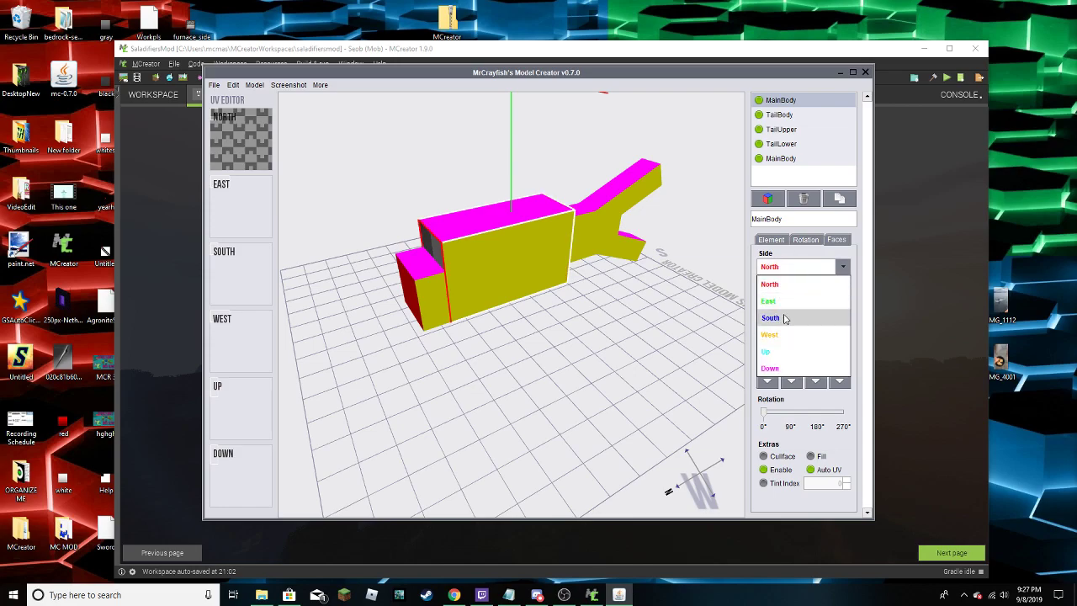
left_click(774, 319)
left_click(814, 315)
left_click_drag(715, 337, 635, 330)
Paste the copied FishScale1 texture onto the large MainBody block's Up and Down faces
left_click(773, 269)
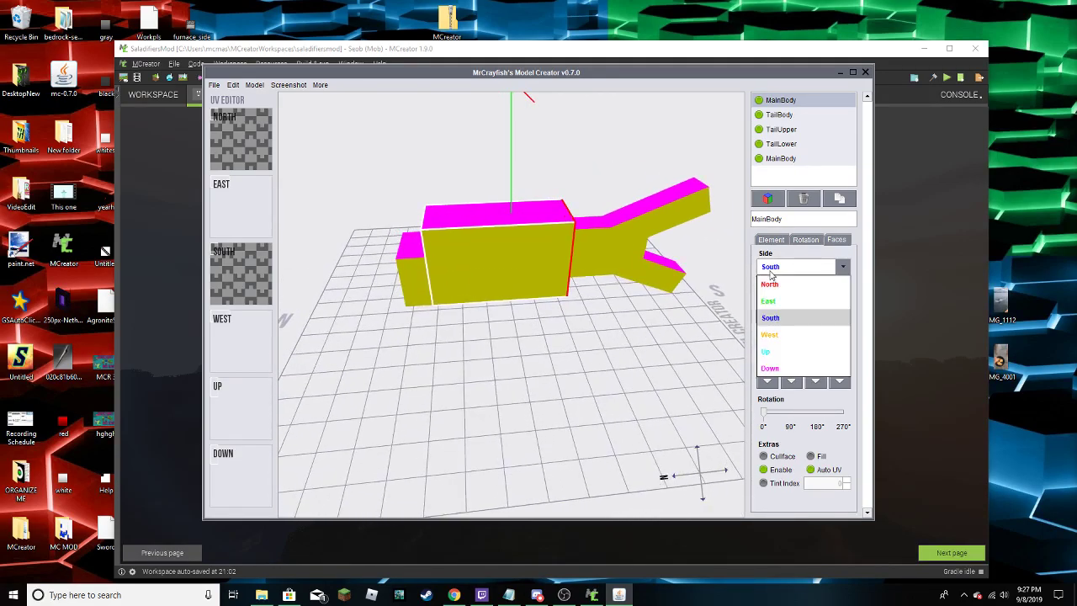
left_click(782, 352)
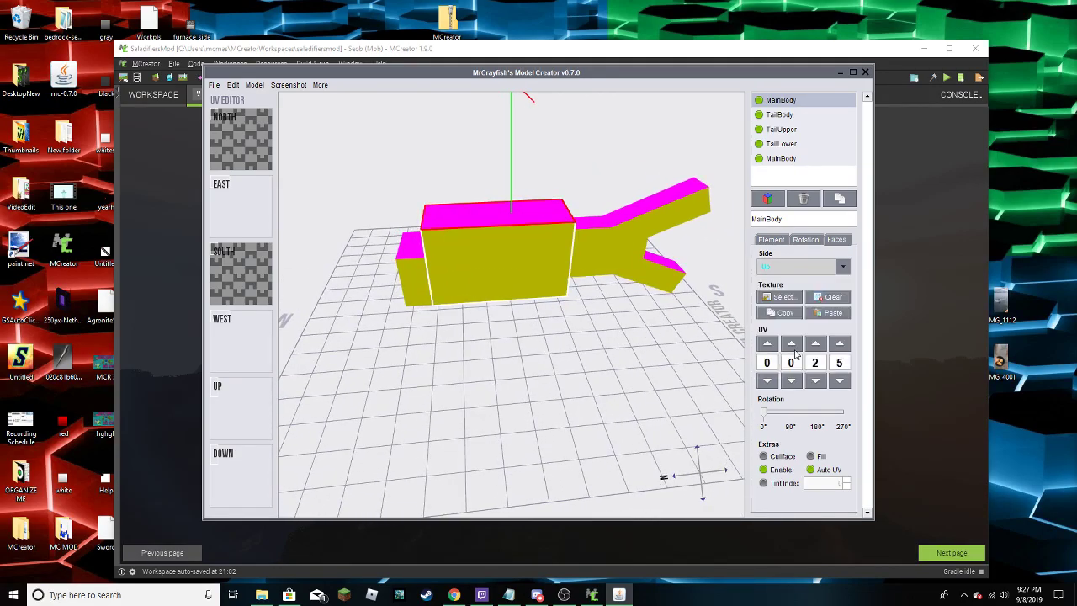
left_click(831, 313)
left_click(794, 266)
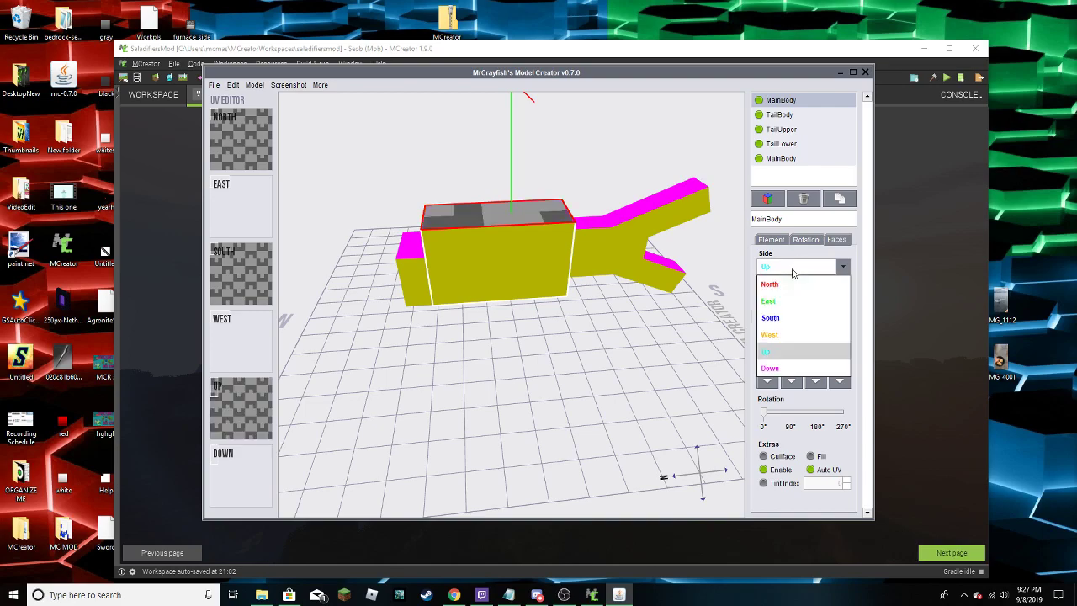
left_click(784, 369)
left_click(832, 313)
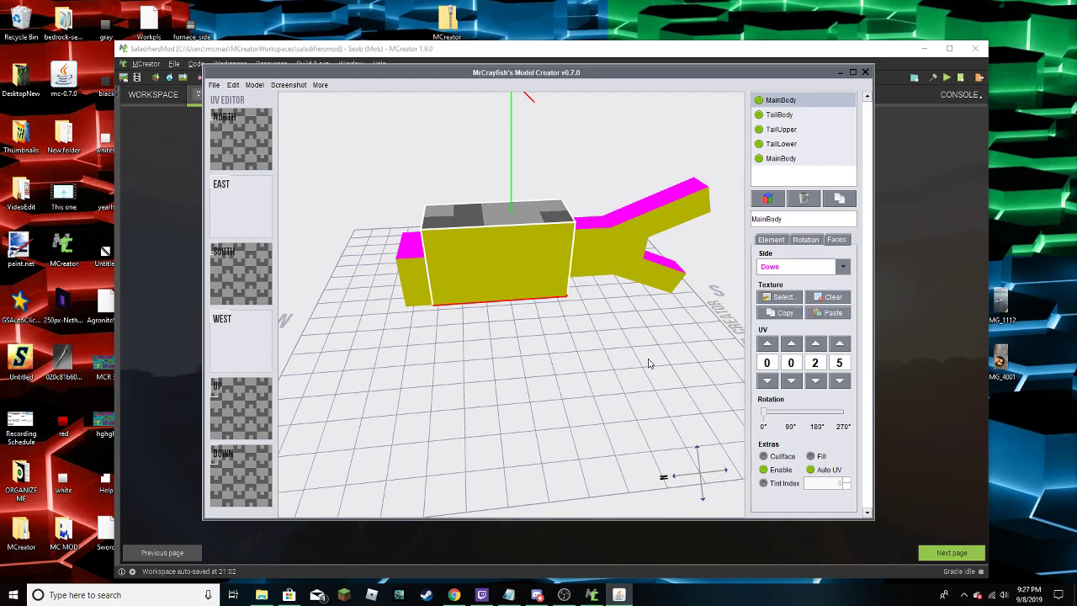
Try the FishScal3Eye2 texture on the East face of the large MainBody block
left_click_drag(544, 370, 490, 271)
left_click(797, 268)
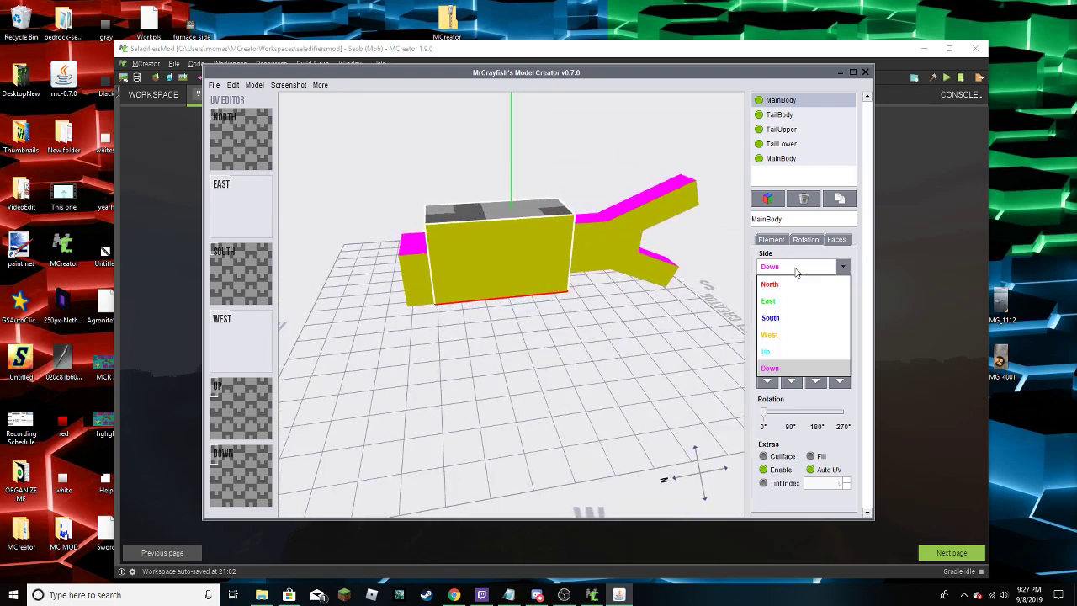
left_click(789, 284)
left_click(791, 269)
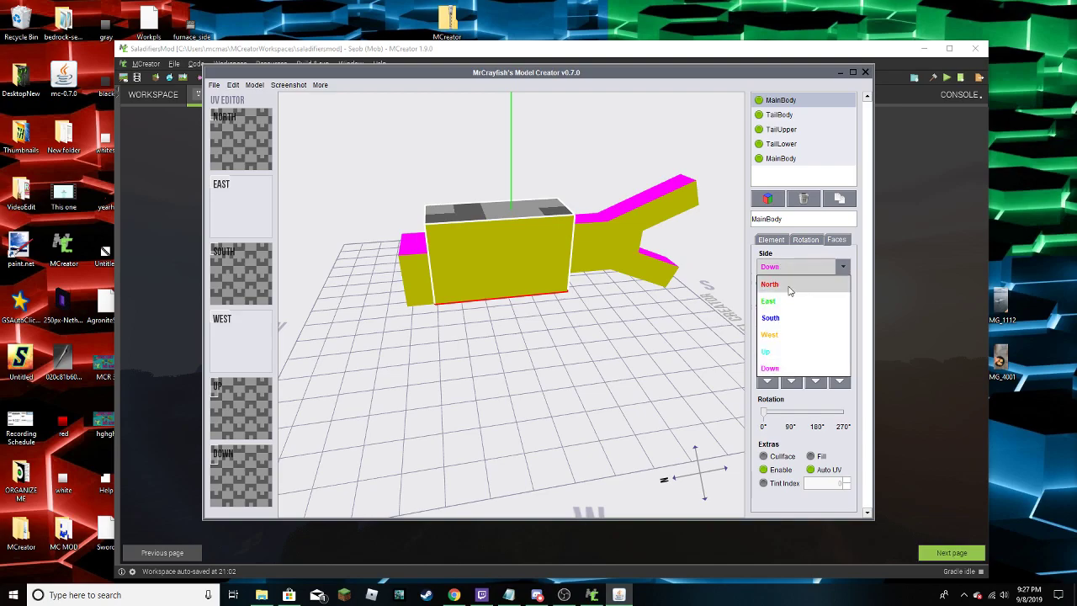
left_click(783, 300)
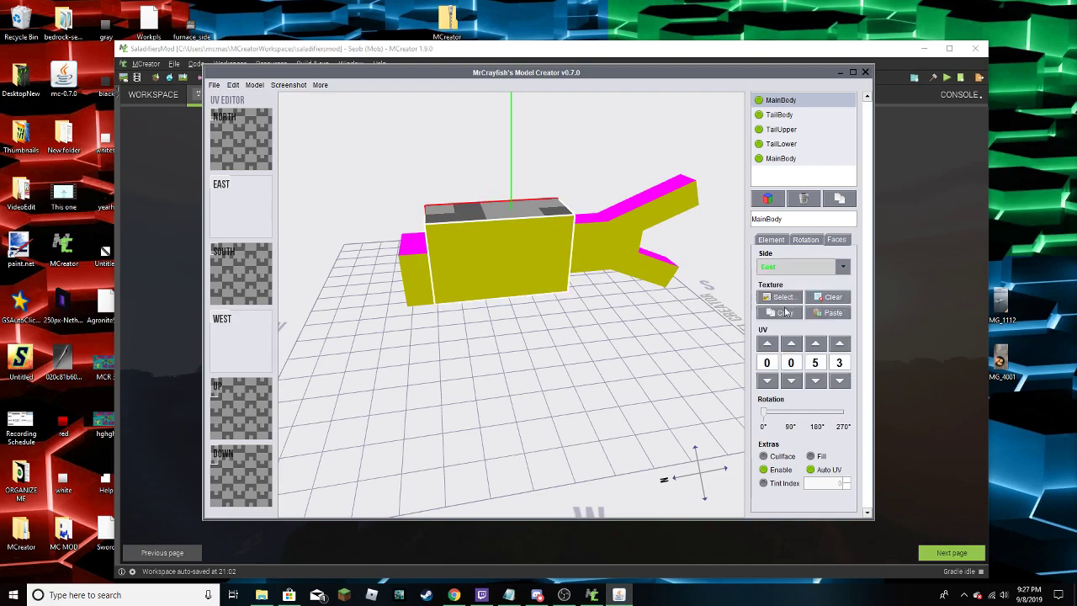
left_click(781, 297)
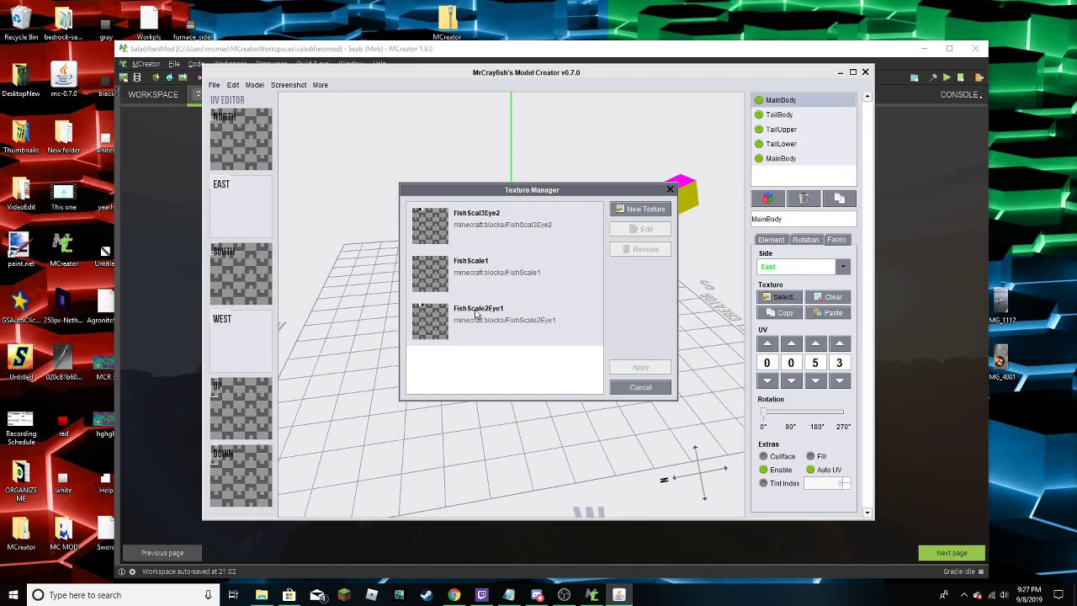
left_click(480, 228)
left_click(635, 368)
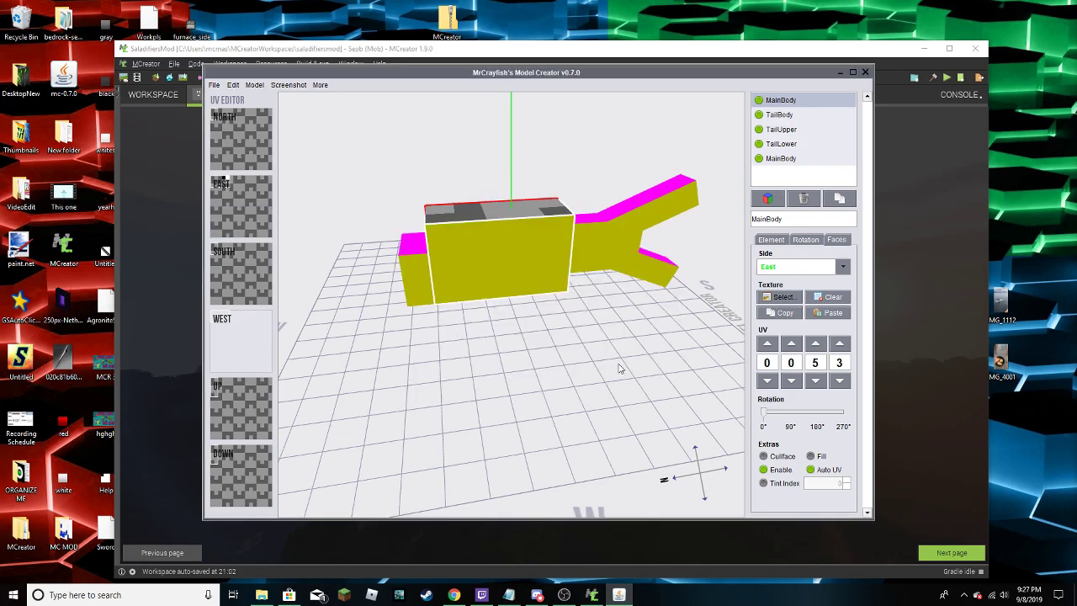
Replace the texture on the large MainBody block's East face with FishScale2Eye1
left_click_drag(445, 338, 740, 299)
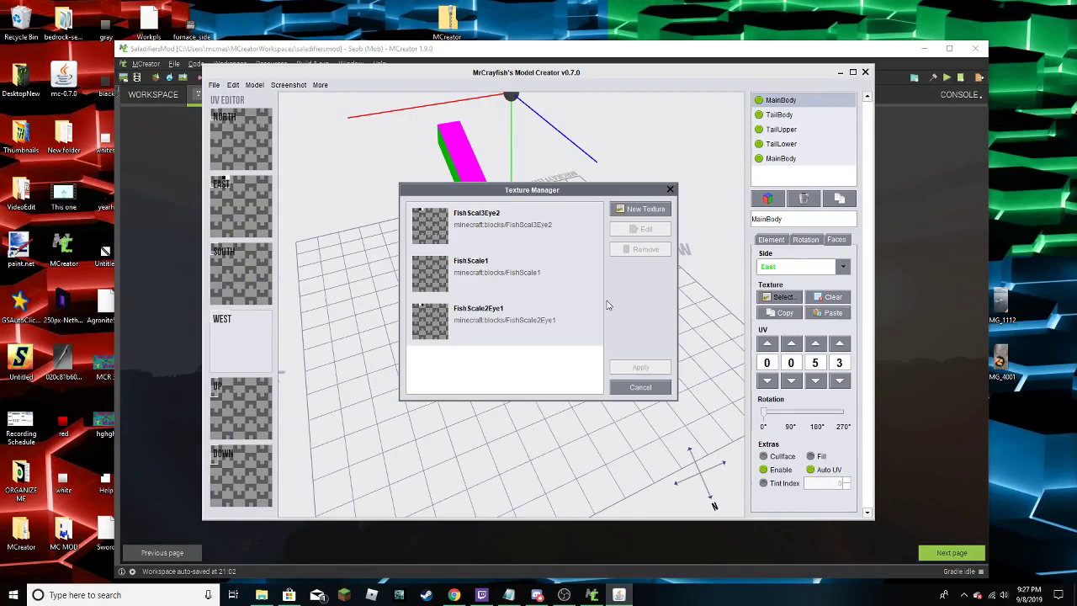
left_click(531, 311)
left_click(622, 367)
left_click_drag(683, 369, 686, 356)
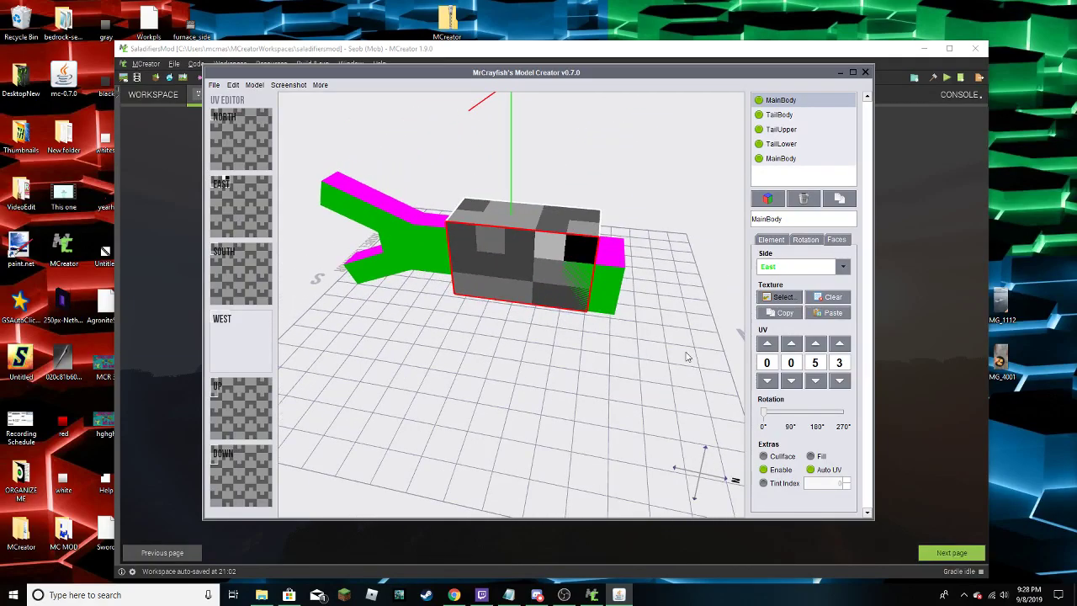
Apply the FishScal3Eye2 texture to the West face of the large MainBody block
left_click_drag(577, 262, 736, 286)
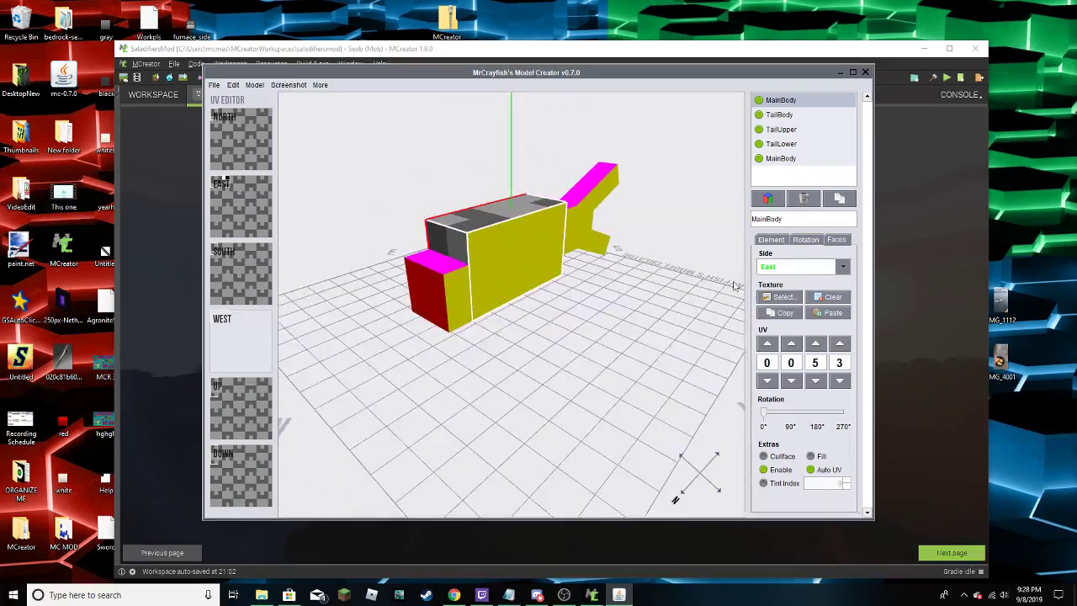
left_click(815, 271)
left_click(770, 334)
left_click(778, 297)
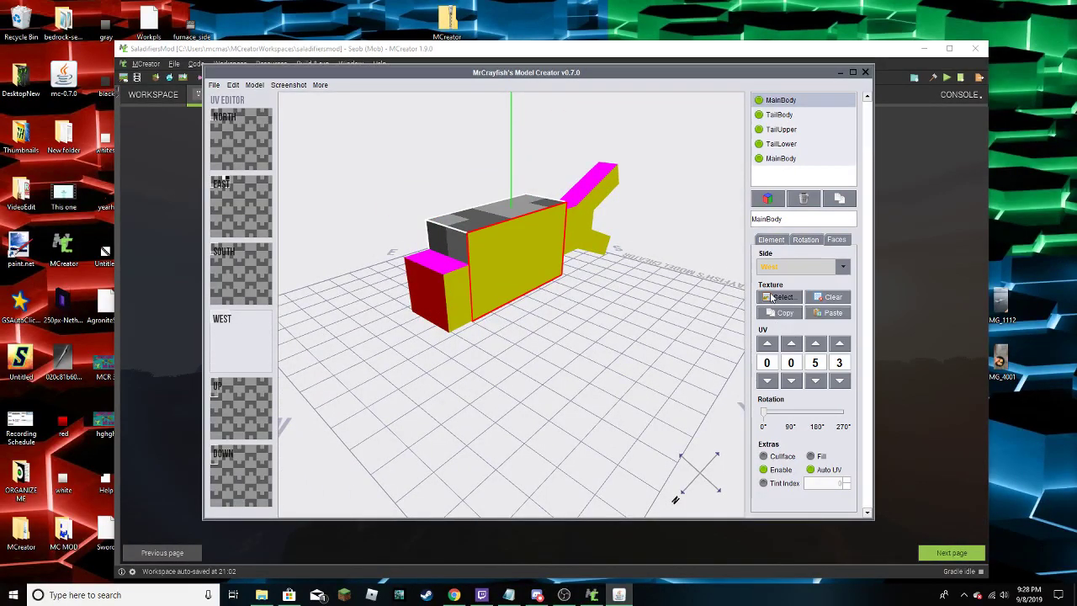
left_click(471, 242)
left_click(623, 367)
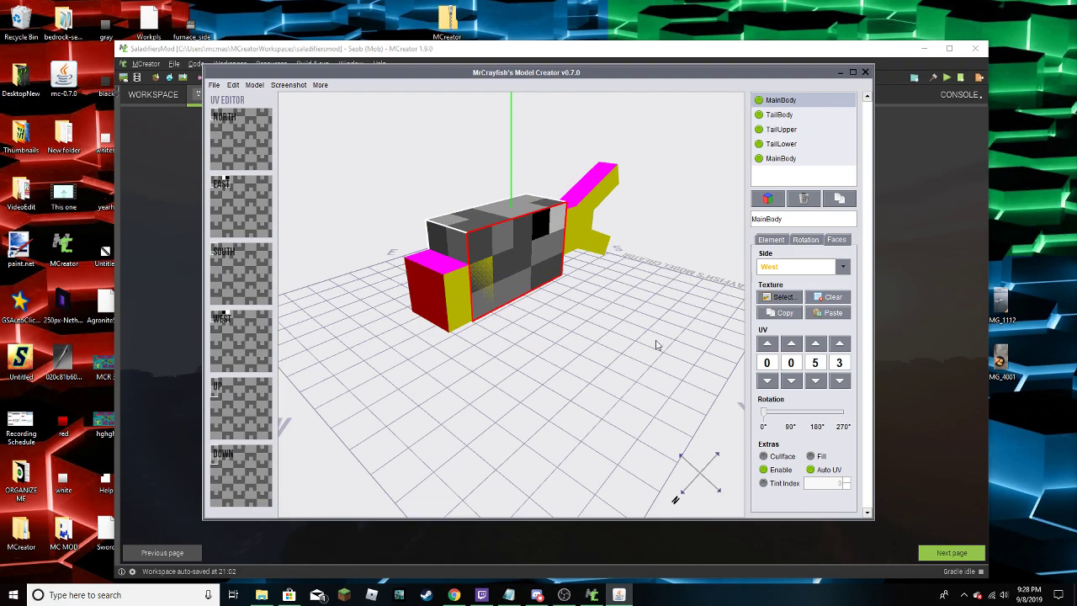
Try different UV values for the large MainBody block's West face and return them to 0, 0, 5, 3
left_click_drag(613, 338, 486, 357)
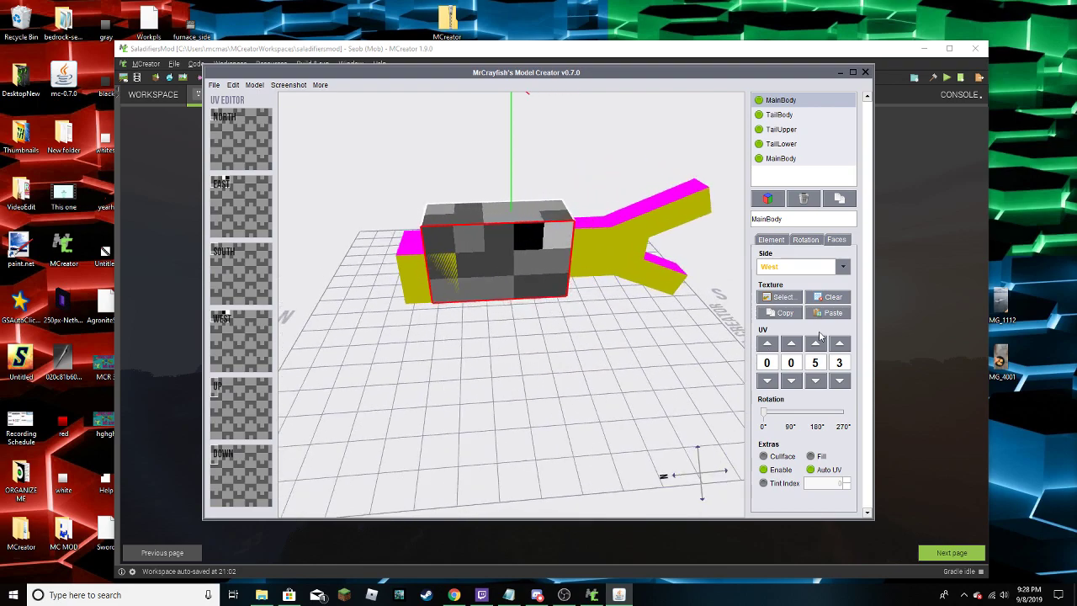
left_click(815, 380)
left_click(766, 380)
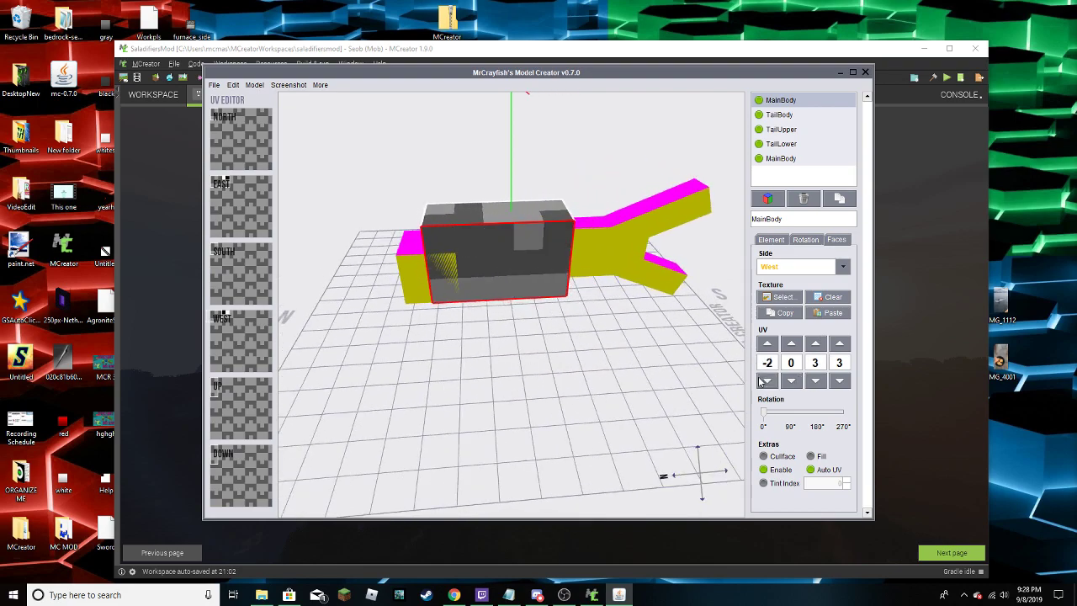
left_click(767, 344)
left_click(815, 343)
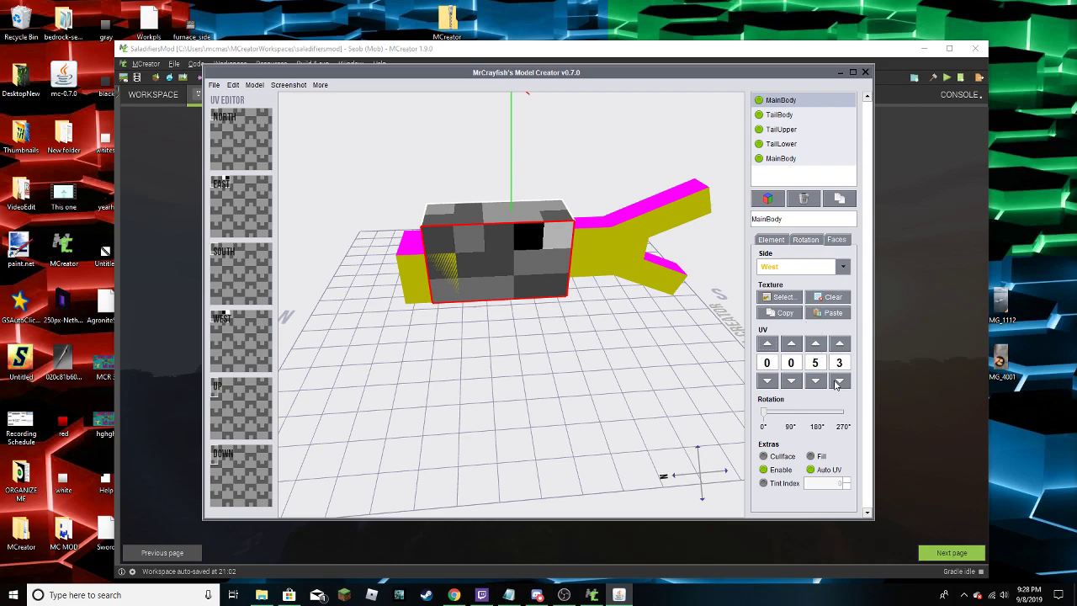
left_click(839, 381)
left_click(839, 381)
left_click(839, 343)
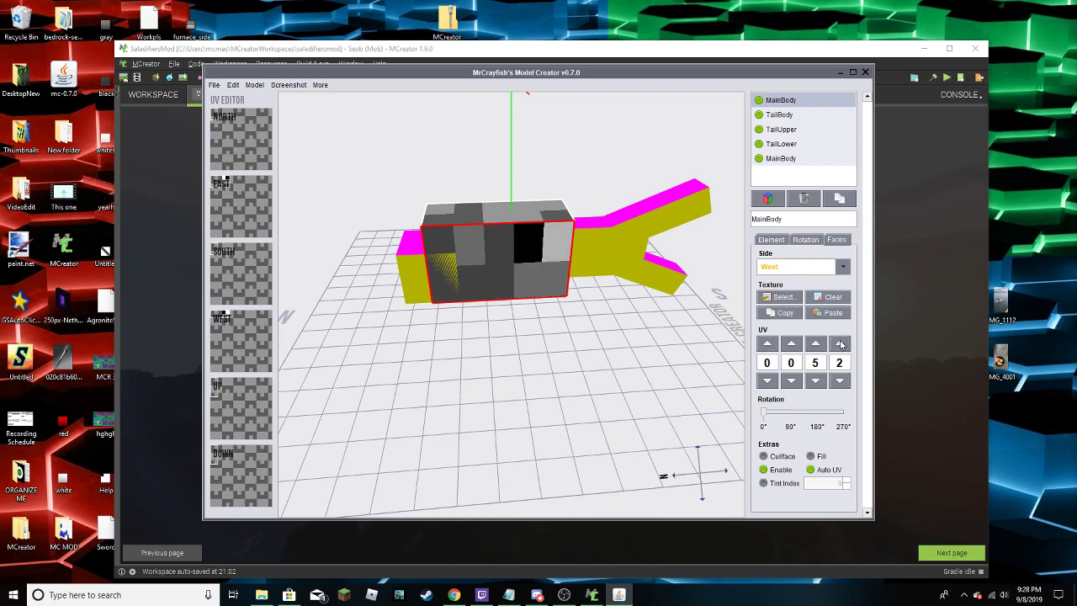
left_click(839, 343)
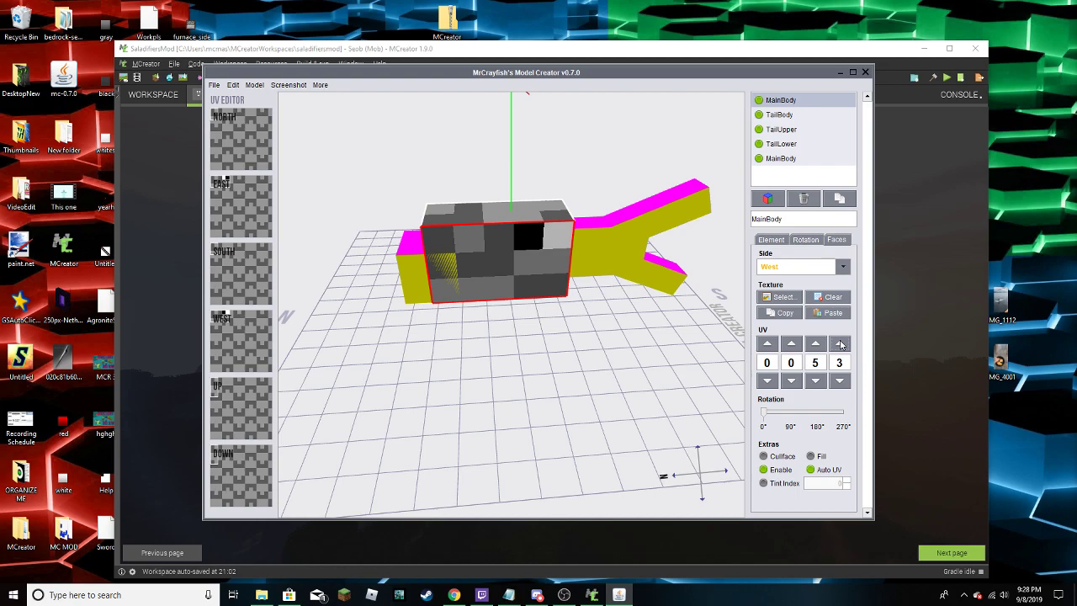
left_click(839, 344)
left_click(839, 381)
Shift the West face's UV to 3, 0, 8, 3 so the eye sits near the front of the body
left_click(815, 343)
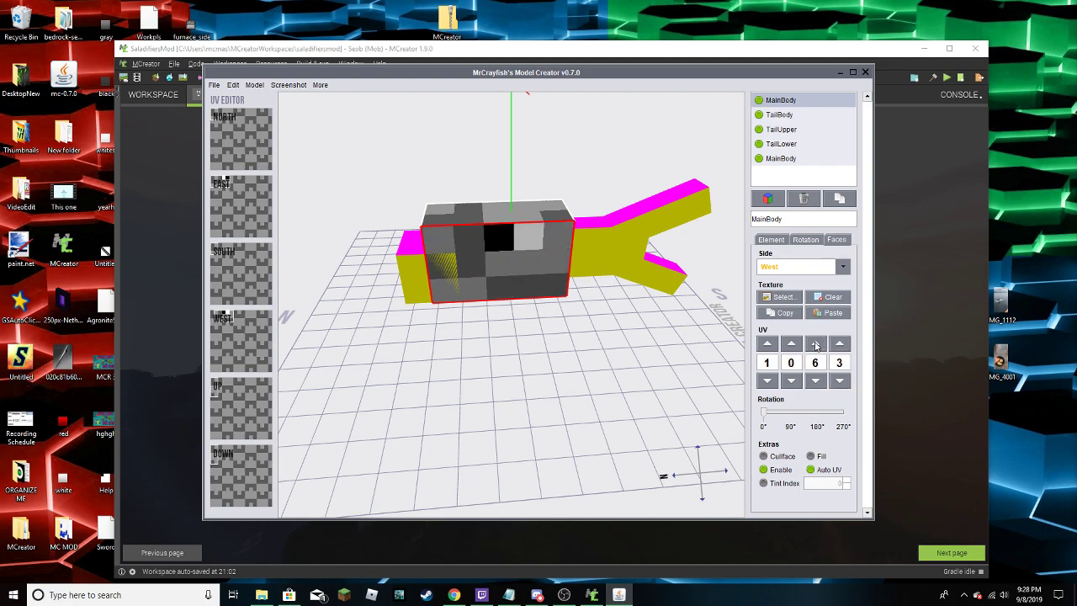
left_click(815, 343)
left_click(815, 343)
left_click_drag(592, 360, 749, 169)
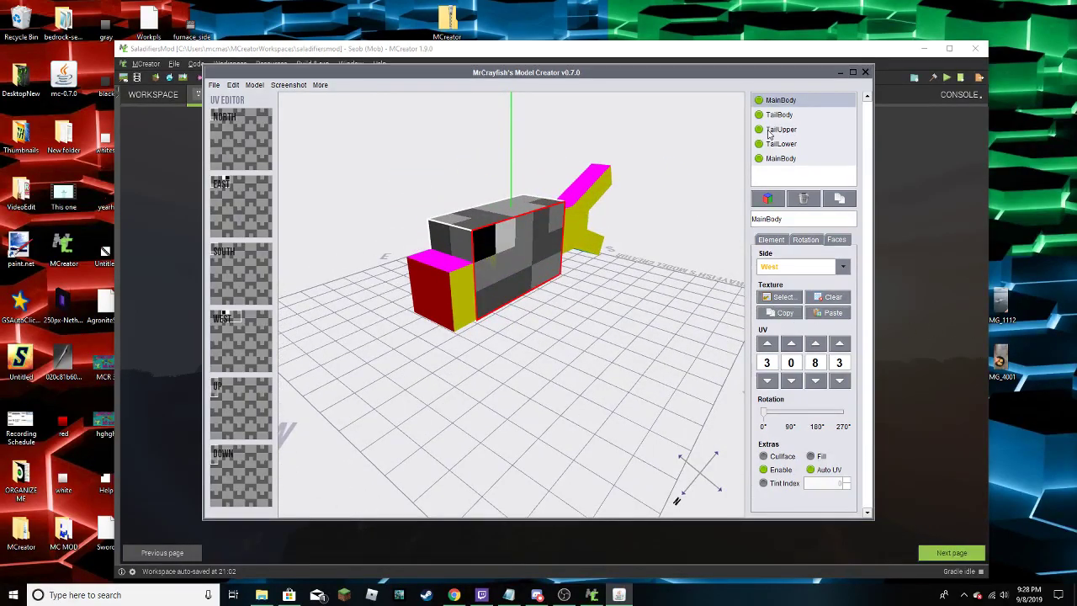
Rename the small front MainBody block as Mouth and set its X size to 1.9
left_click(805, 163)
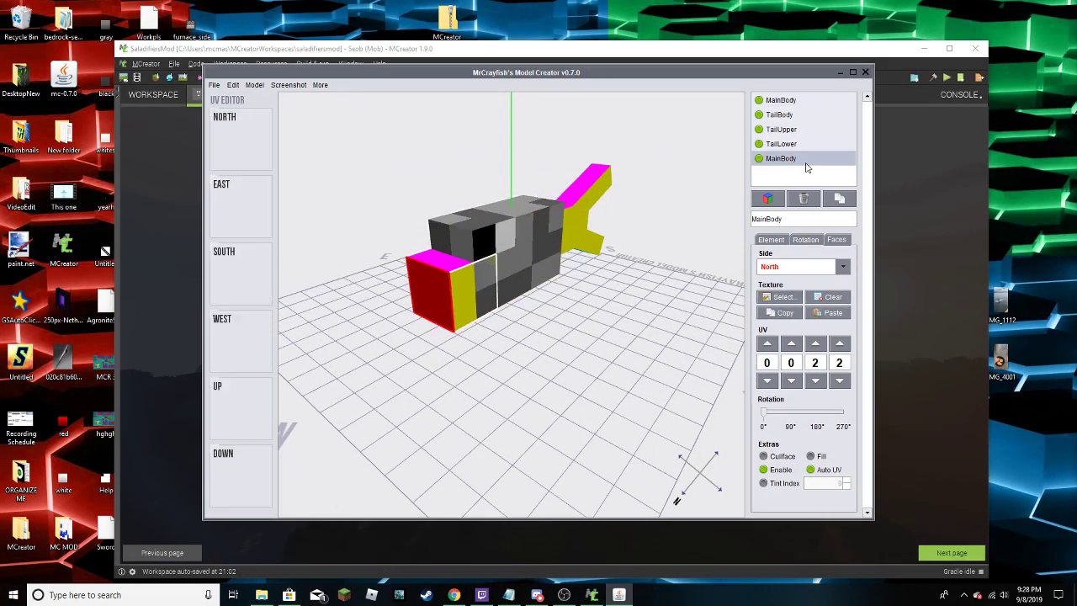
double_click(805, 212)
type("Mouth")
left_click(770, 239)
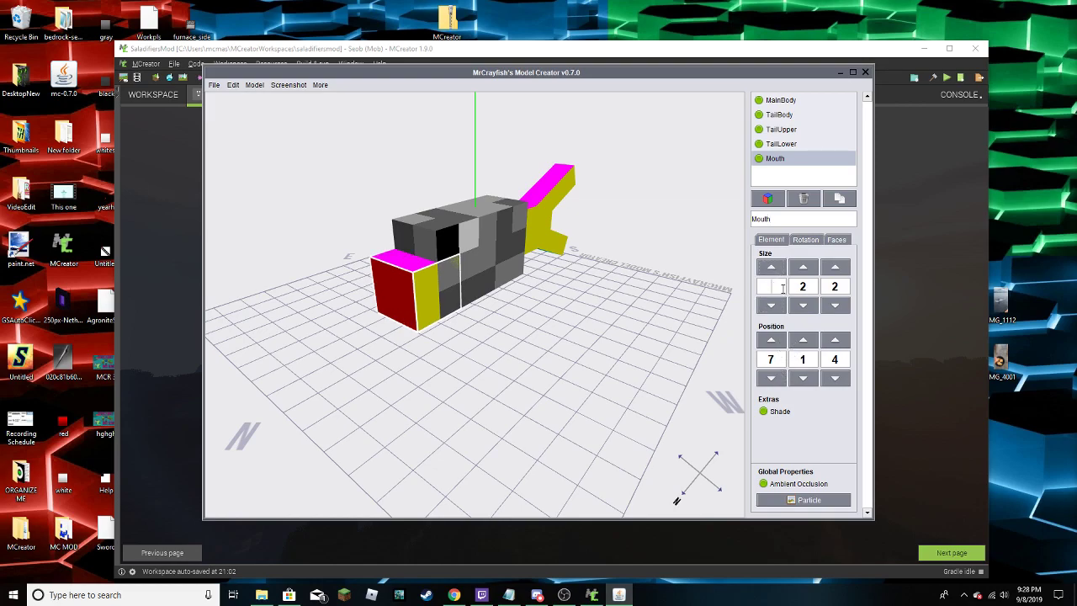
left_click(783, 287)
type("1.9")
Centre the Mouth block on the body by setting its X position to 7.05
left_click_drag(491, 303, 639, 332)
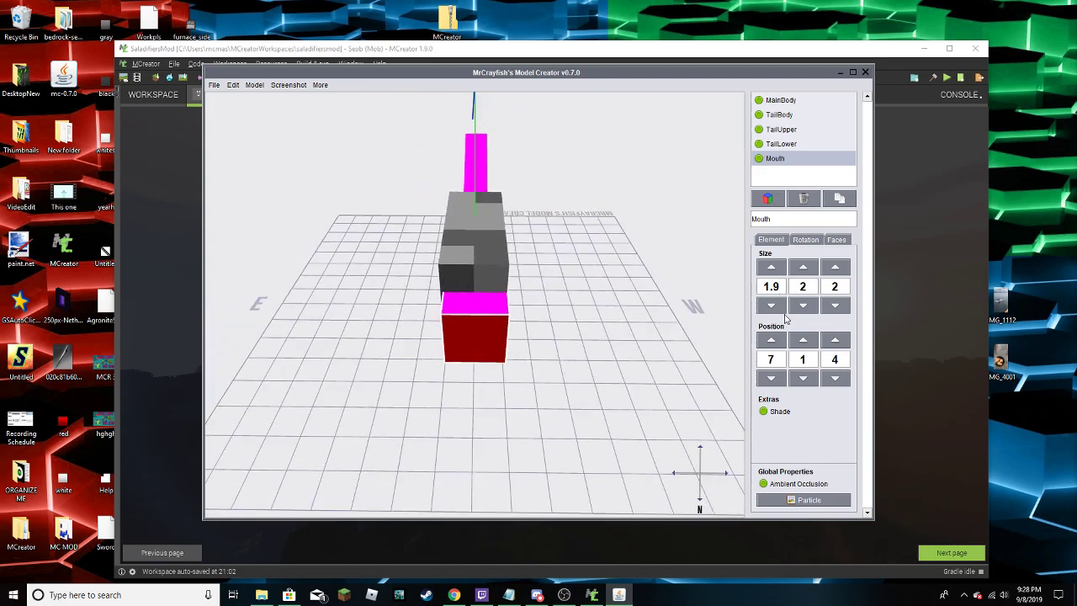
left_click(772, 378)
left_click(770, 340)
left_click(770, 340)
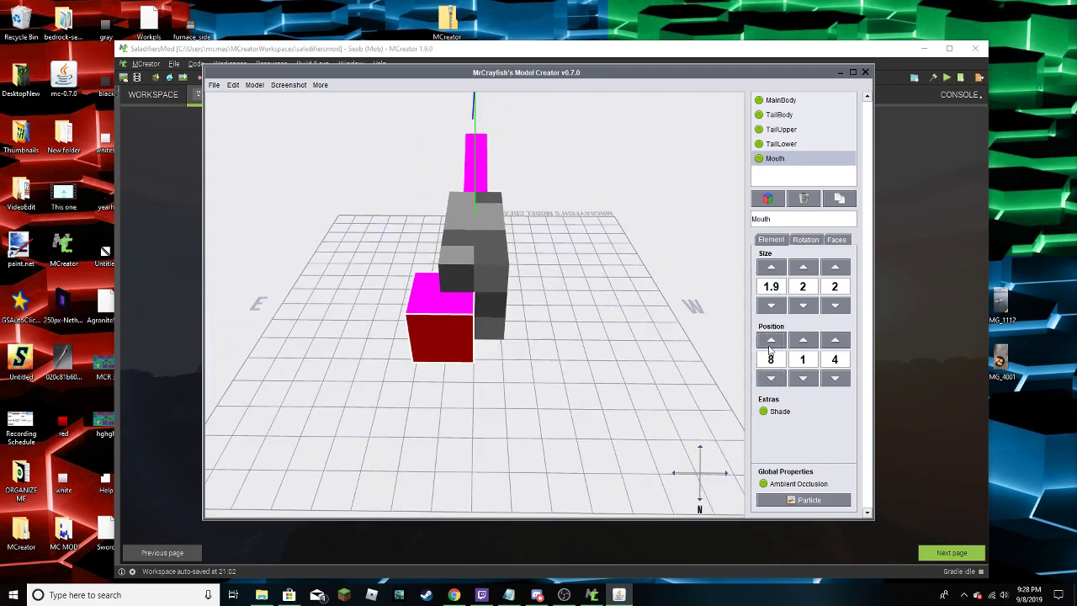
left_click(774, 379)
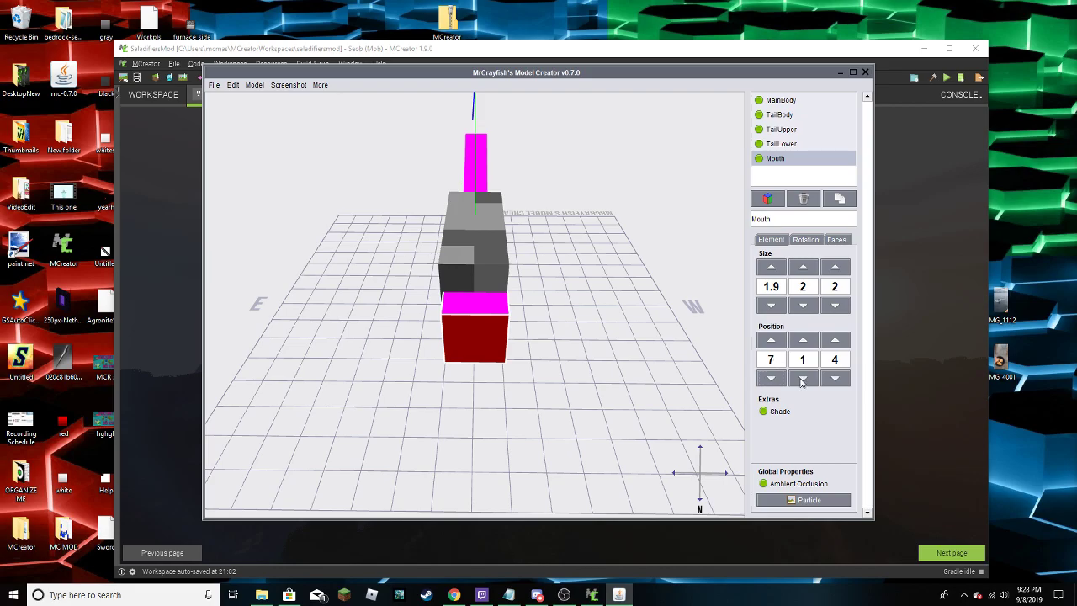
type(".05")
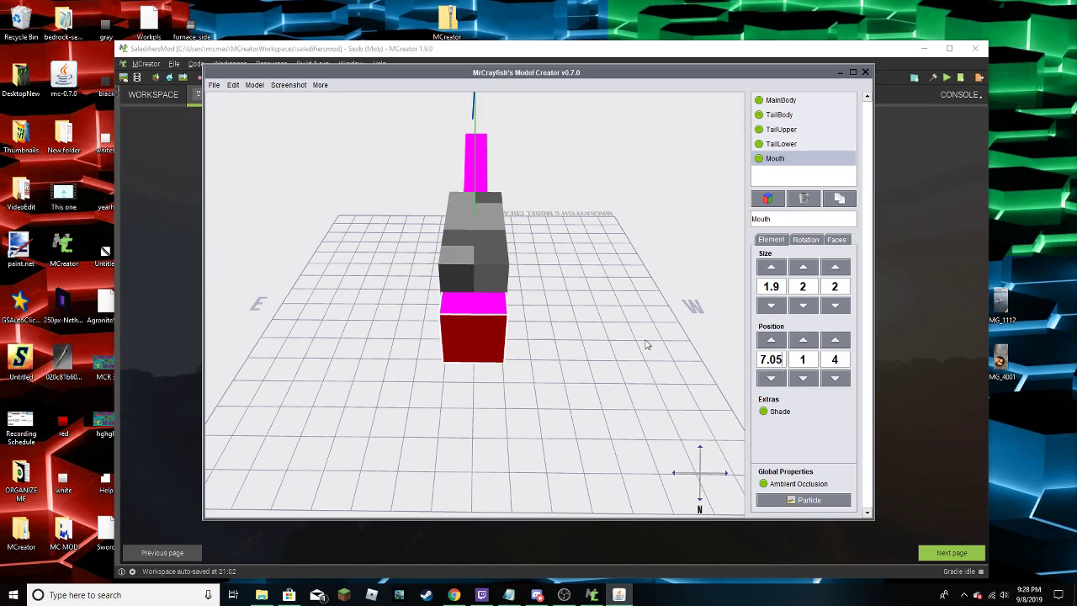
Apply the FishScale1 texture to the North face of the TailBody block
left_click_drag(649, 344, 924, 329)
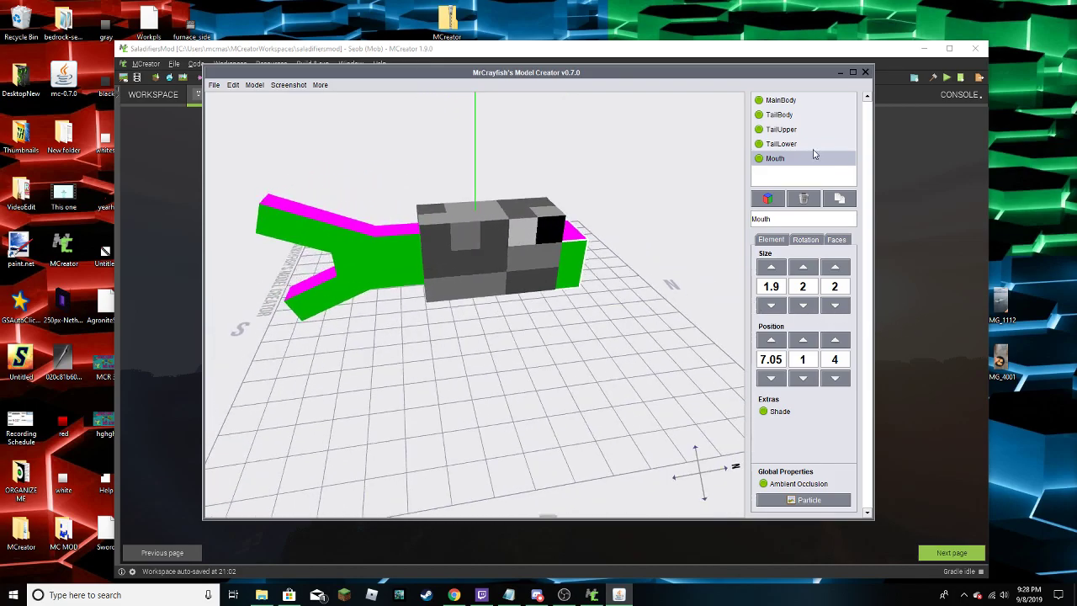
left_click(783, 130)
left_click(782, 115)
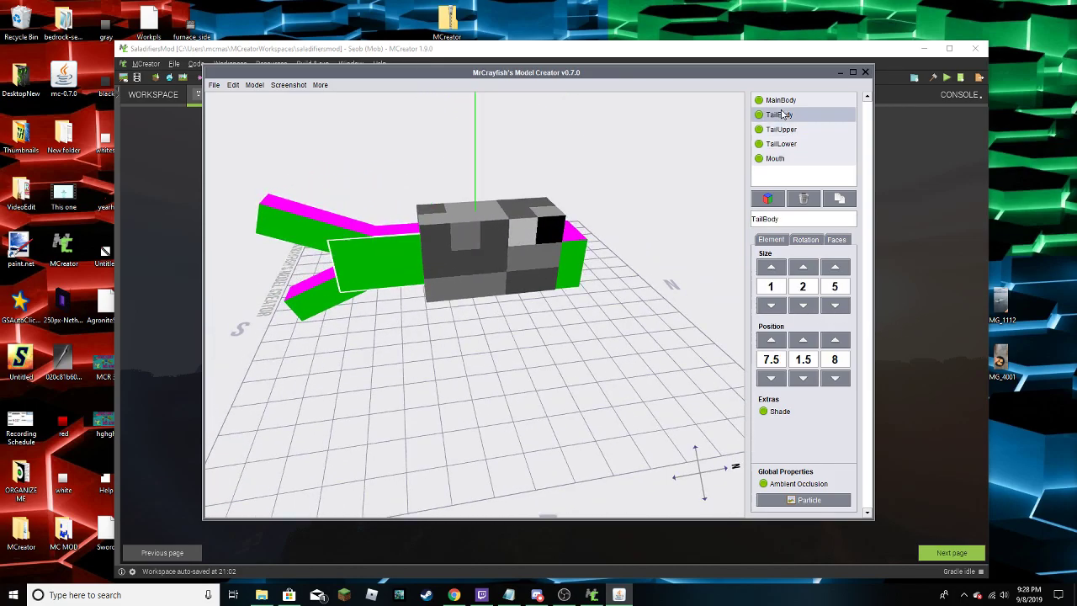
left_click(837, 240)
left_click(778, 297)
left_click(486, 274)
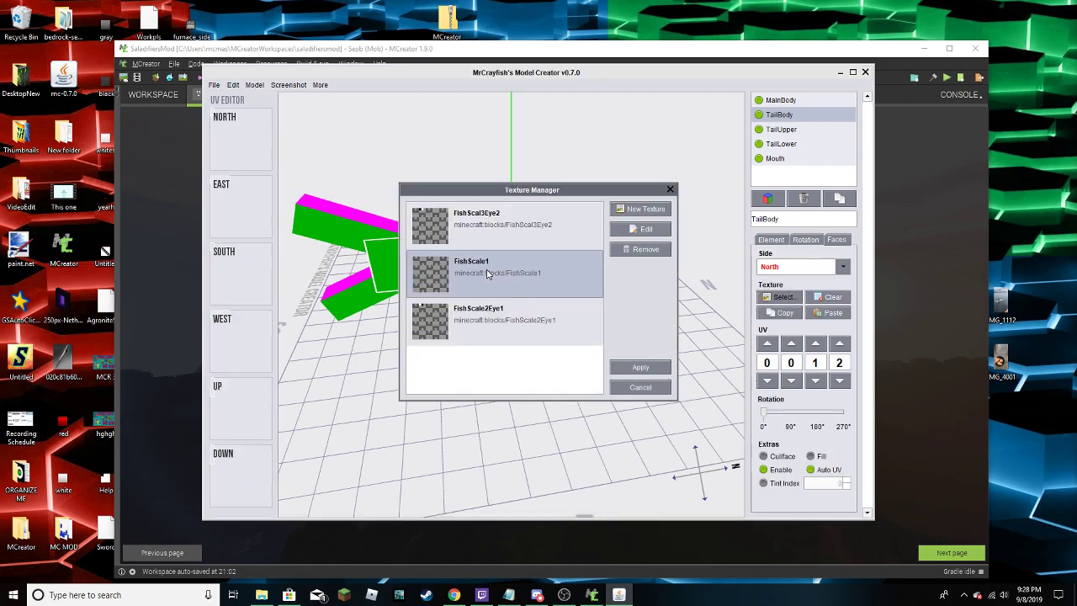
left_click(640, 368)
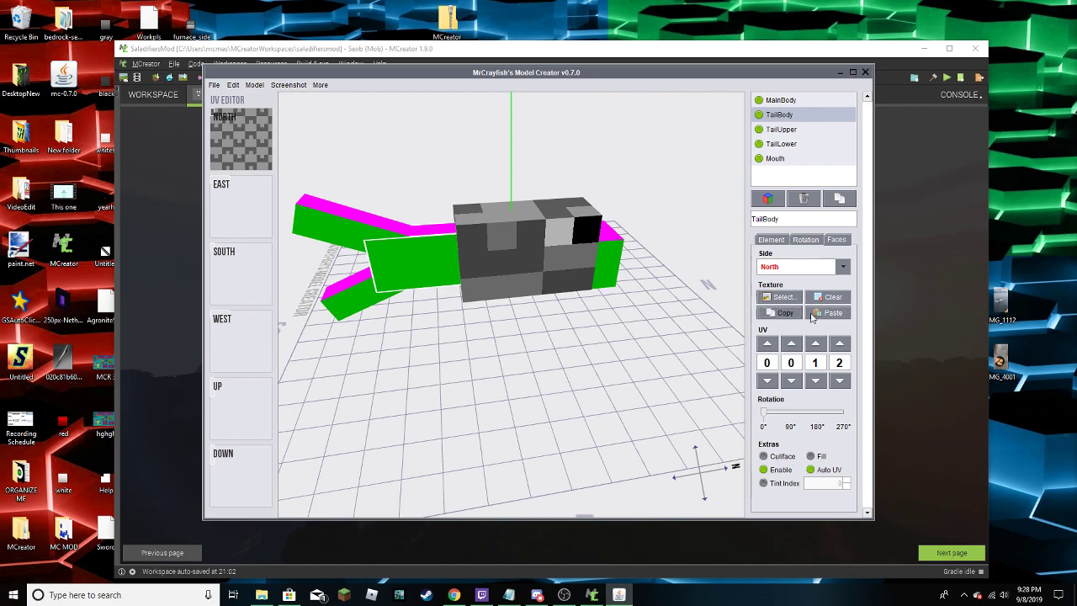
Paste the copied FishScale1 texture onto the East, South, West, Up and Down faces of the TailBody block
left_click(823, 268)
left_click(808, 299)
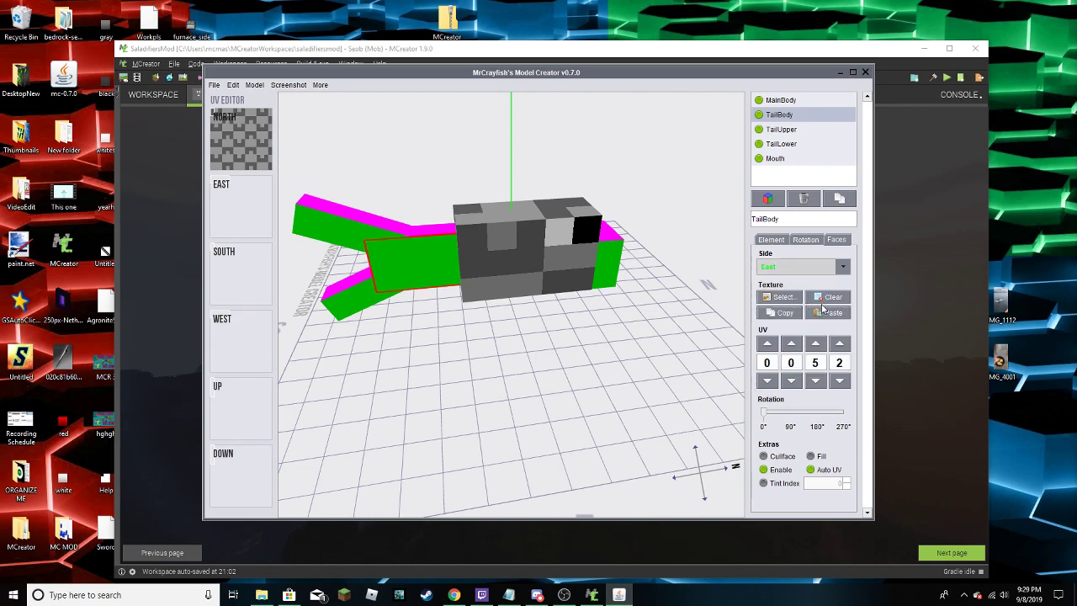
left_click(820, 267)
left_click(803, 318)
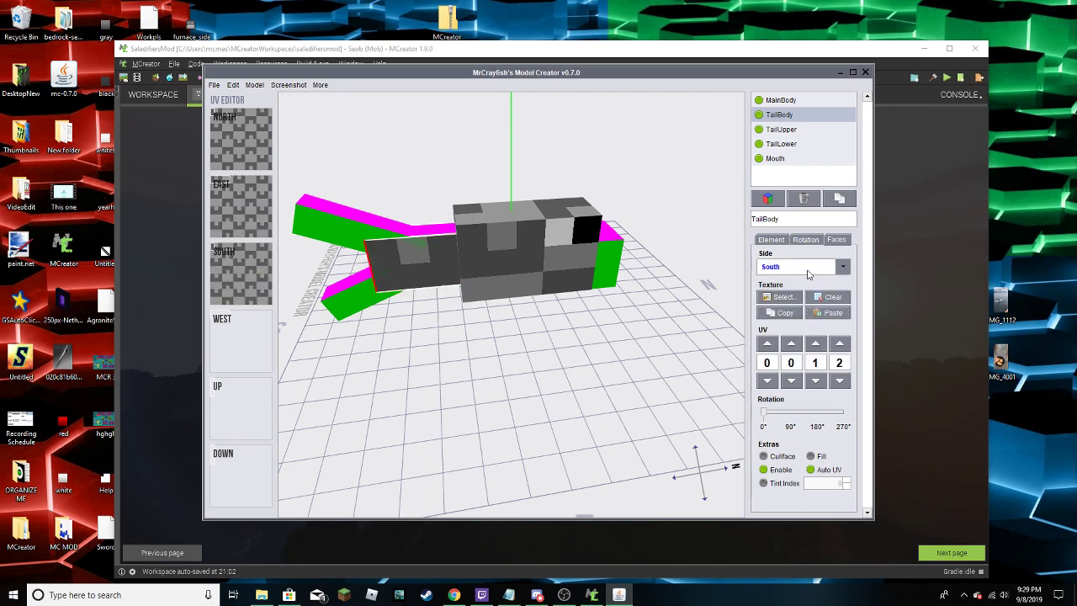
left_click(803, 267)
left_click(799, 334)
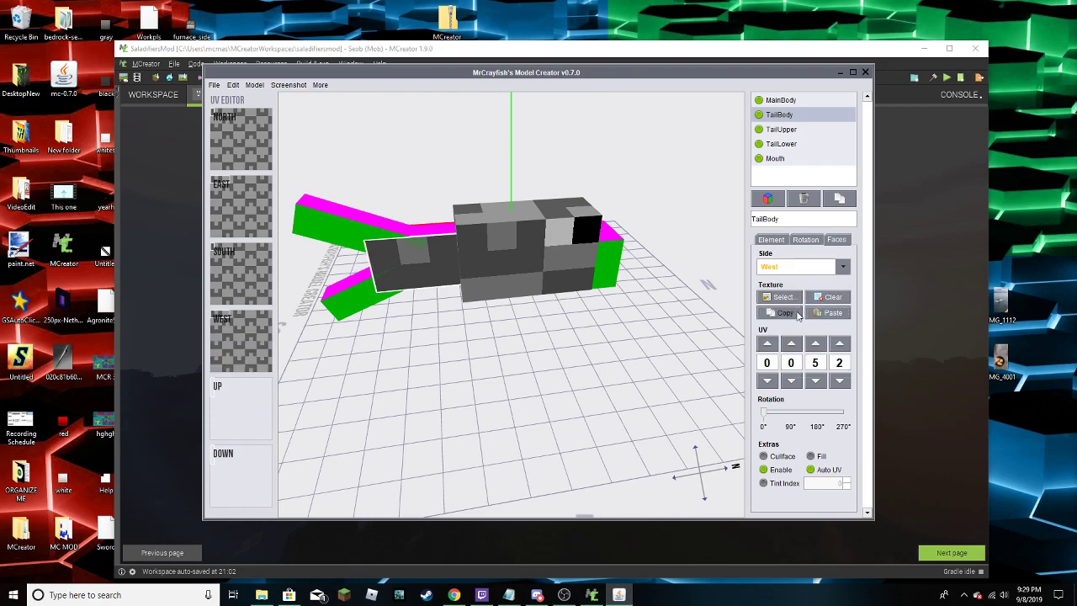
left_click(787, 266)
left_click(786, 351)
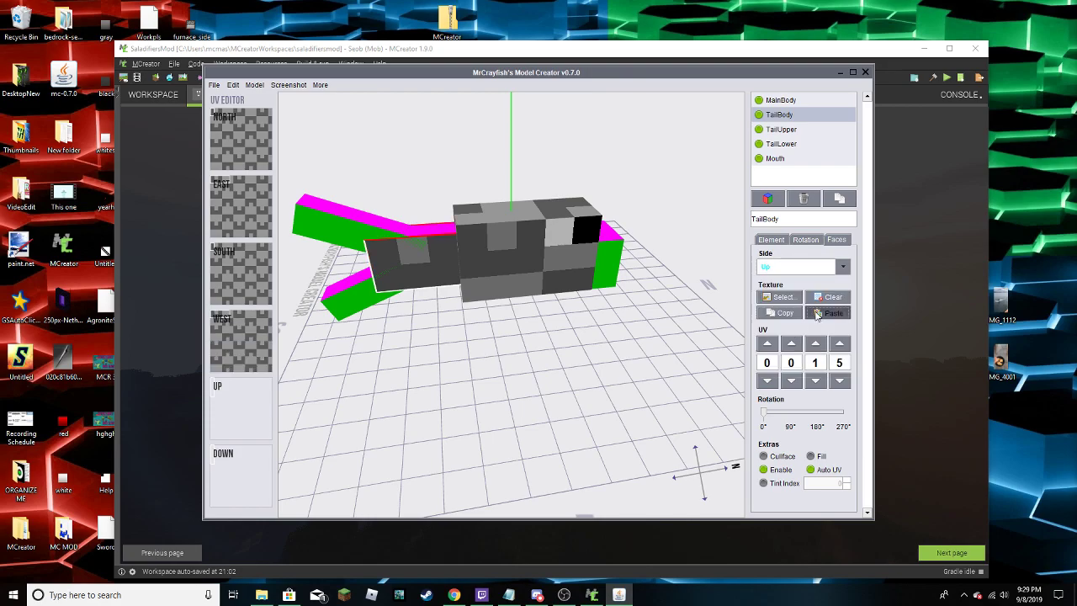
left_click(799, 267)
left_click(785, 367)
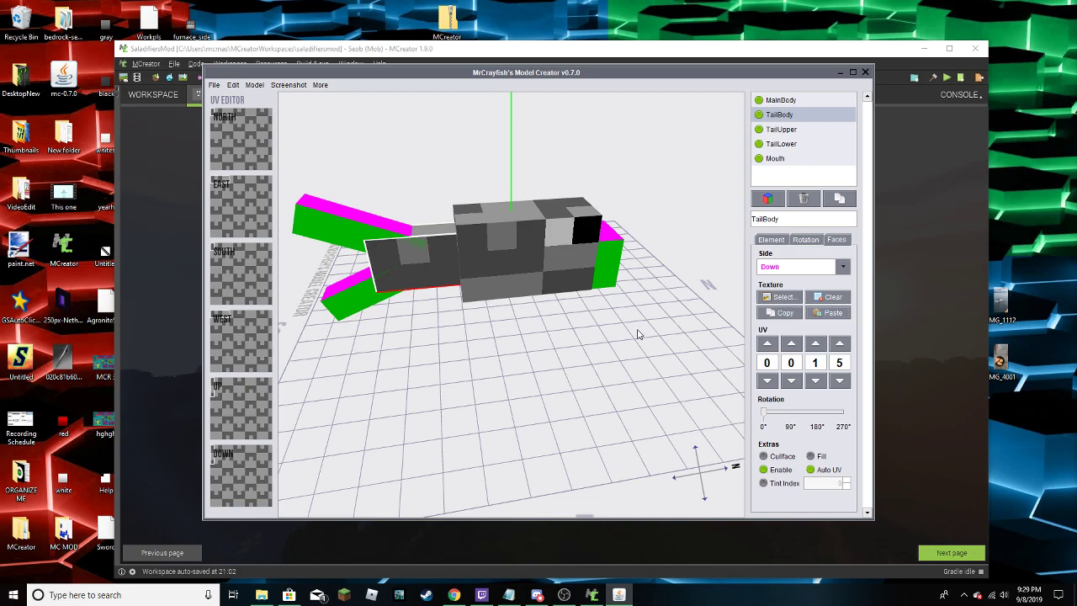
Paste the FishScale1 texture onto the North, East, South and West faces of the TailUpper block
left_click_drag(639, 334, 637, 309)
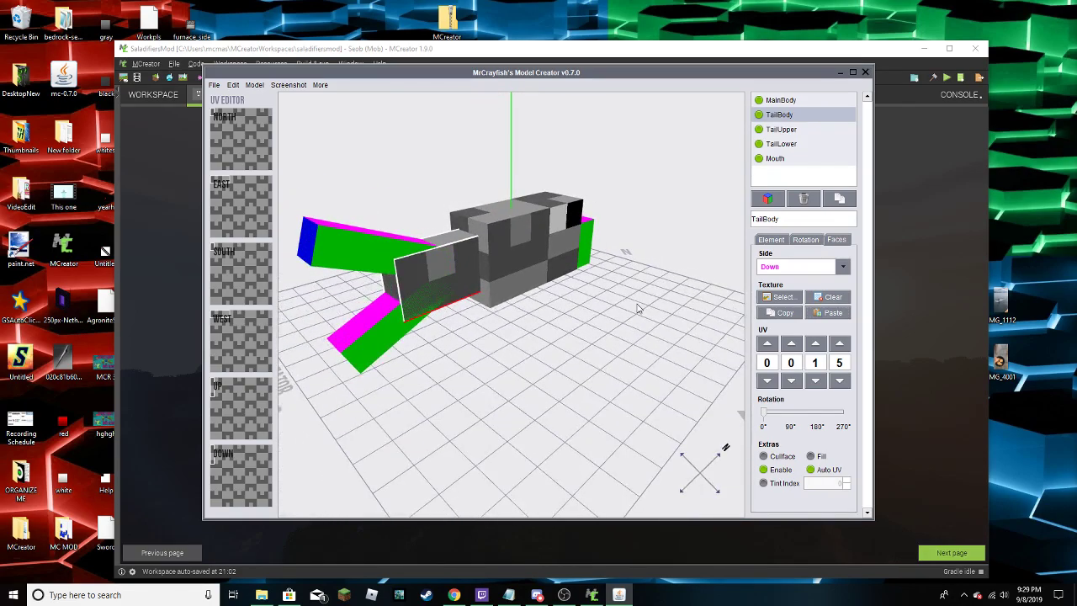
left_click(795, 131)
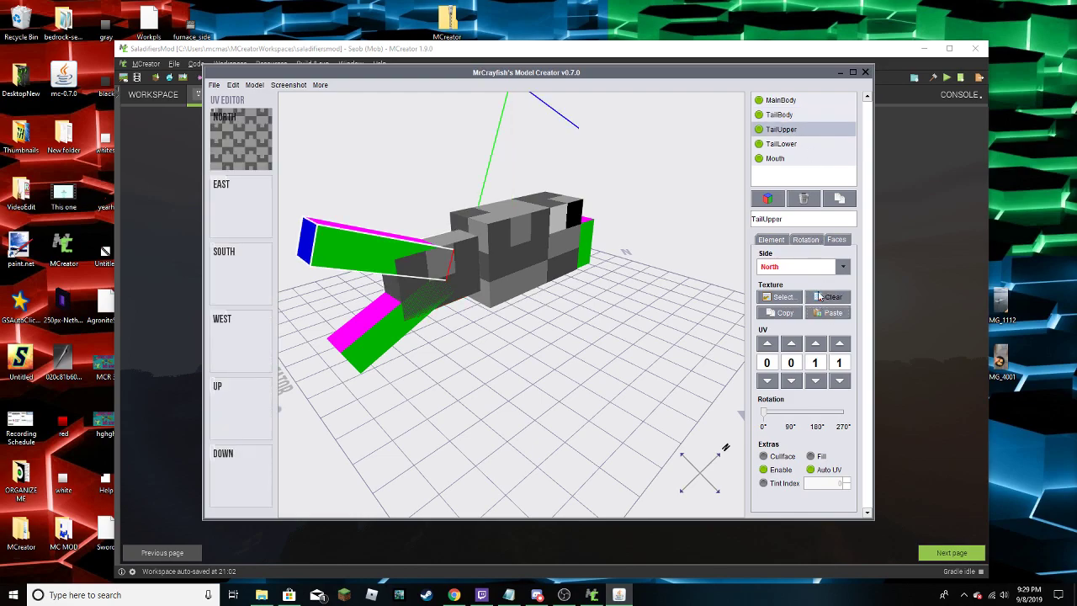
left_click(803, 266)
left_click(792, 303)
left_click(799, 268)
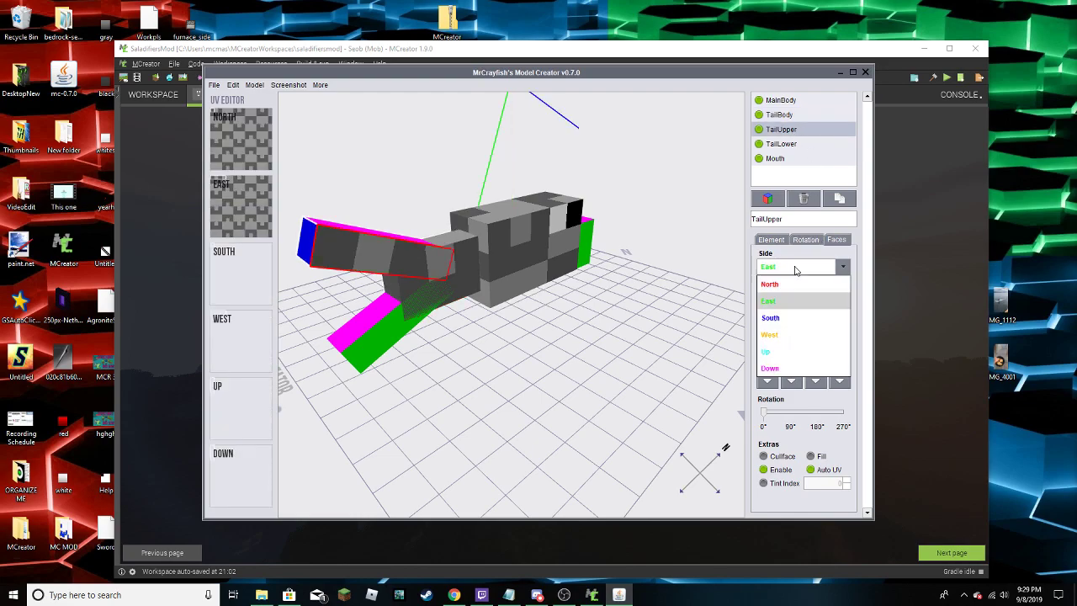
left_click(794, 318)
left_click(800, 266)
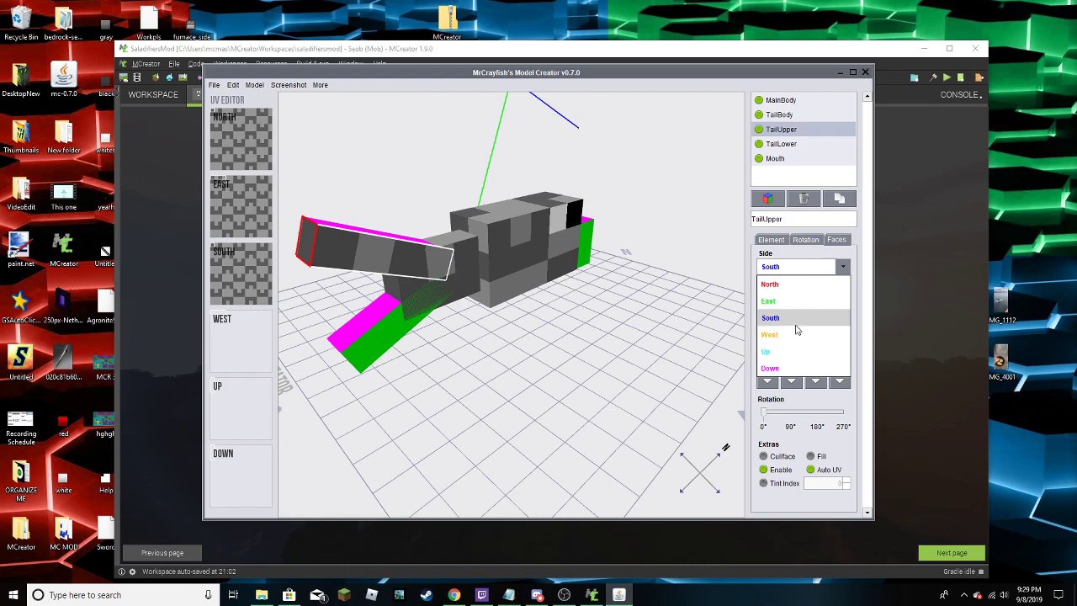
left_click(820, 334)
left_click(828, 313)
Paste the FishScale1 texture onto the Up and Down faces of the TailUpper block
left_click(841, 267)
left_click(795, 350)
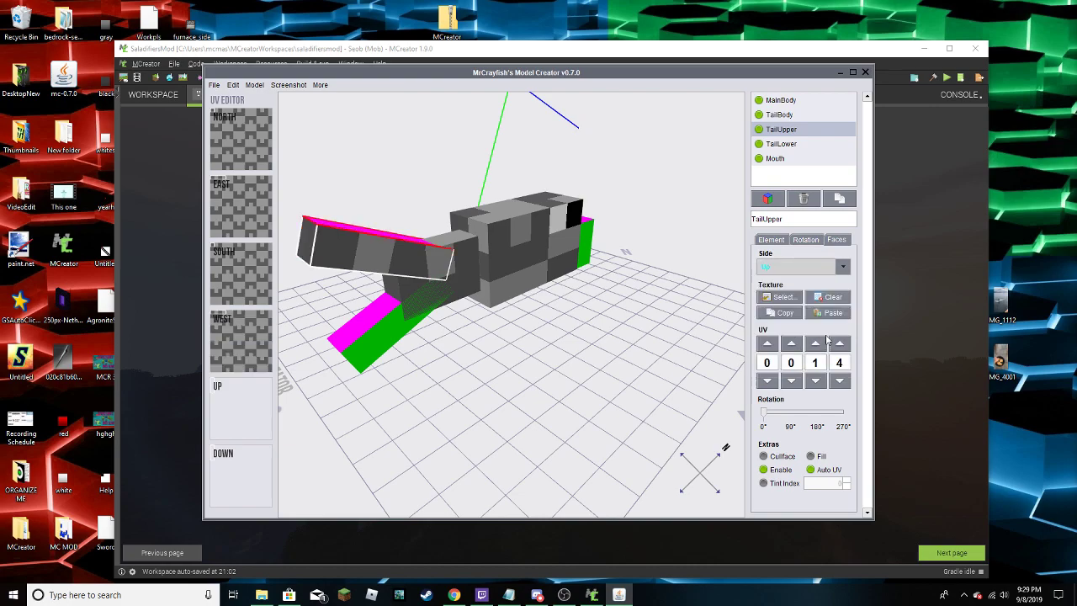
left_click(823, 313)
left_click(799, 267)
left_click(793, 288)
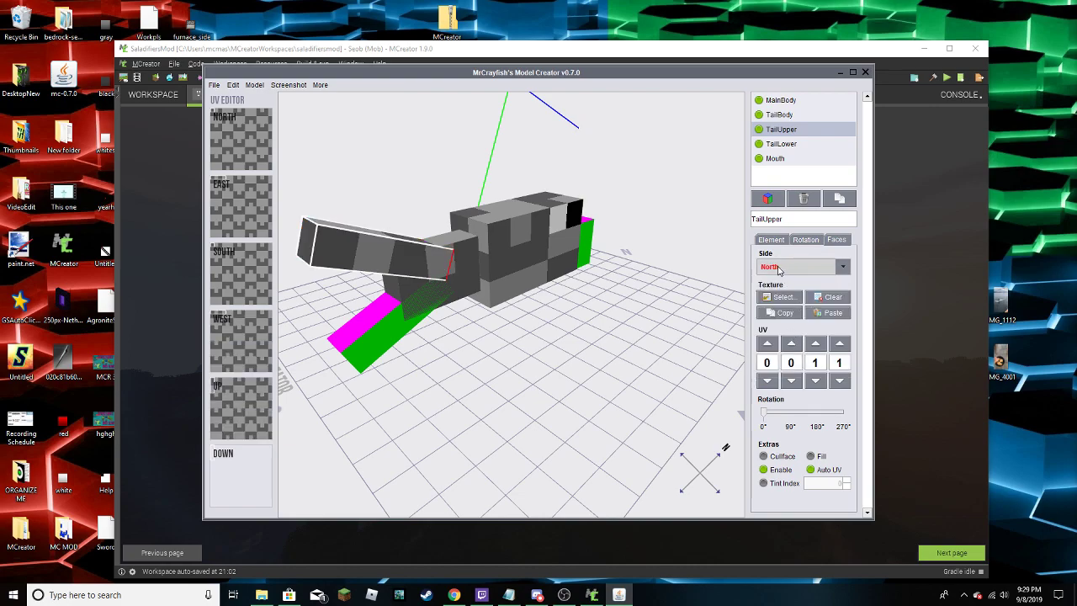
left_click(778, 267)
left_click(795, 364)
left_click(828, 313)
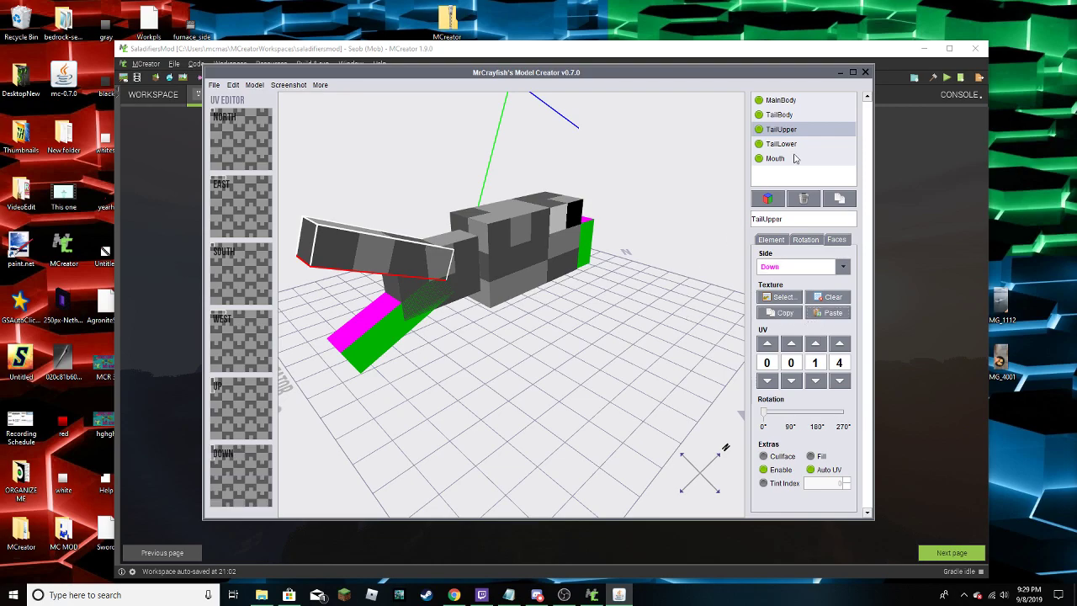
Paste the FishScale1 texture onto the North, East and South faces of the TailLower block
left_click(783, 144)
left_click(792, 266)
left_click(792, 287)
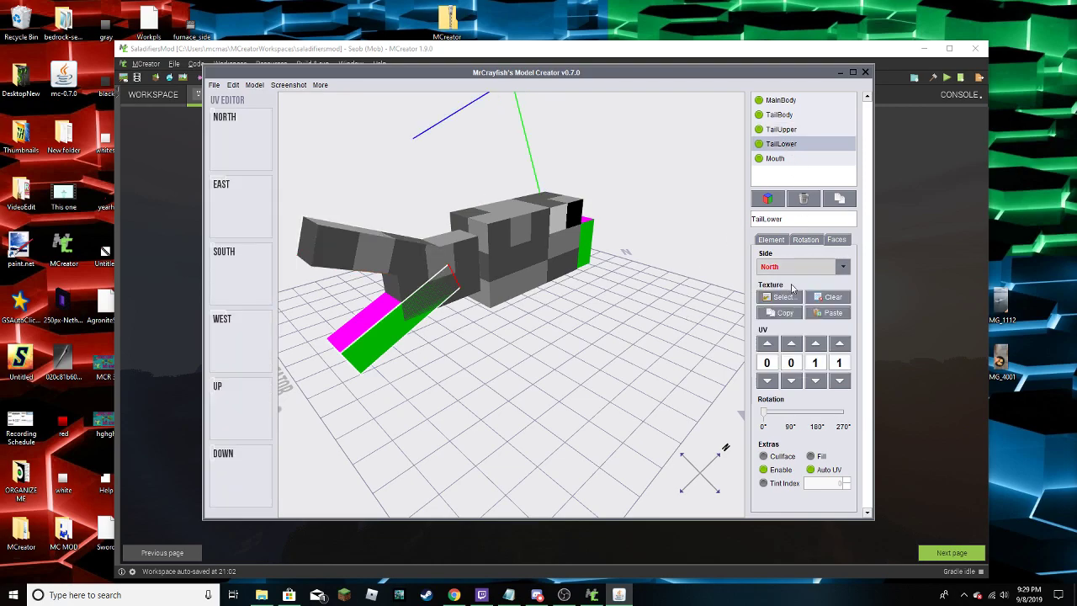
left_click(829, 313)
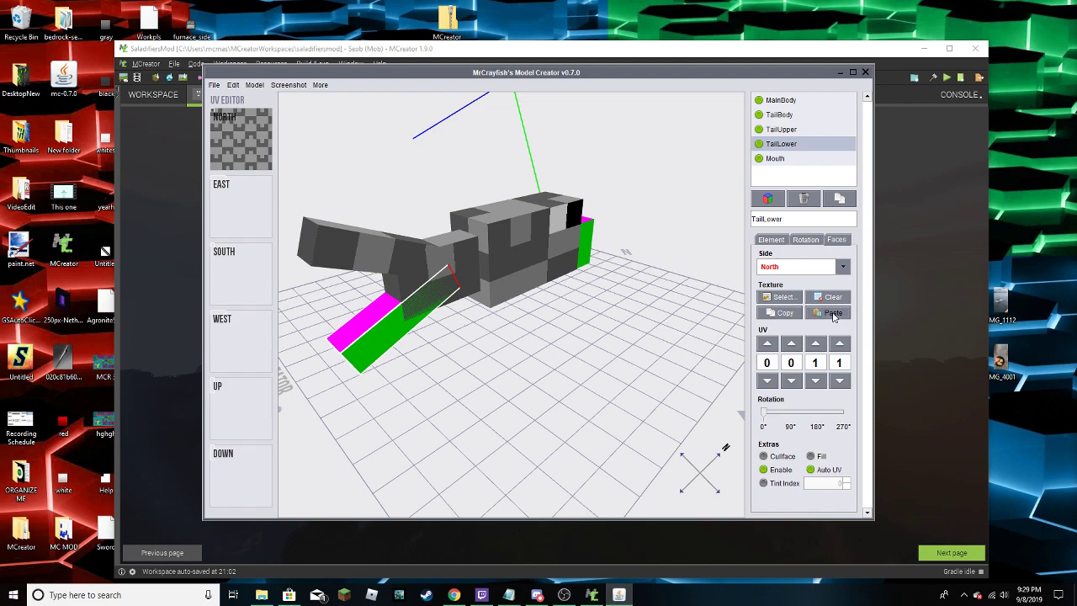
left_click(813, 265)
left_click(816, 294)
left_click(825, 313)
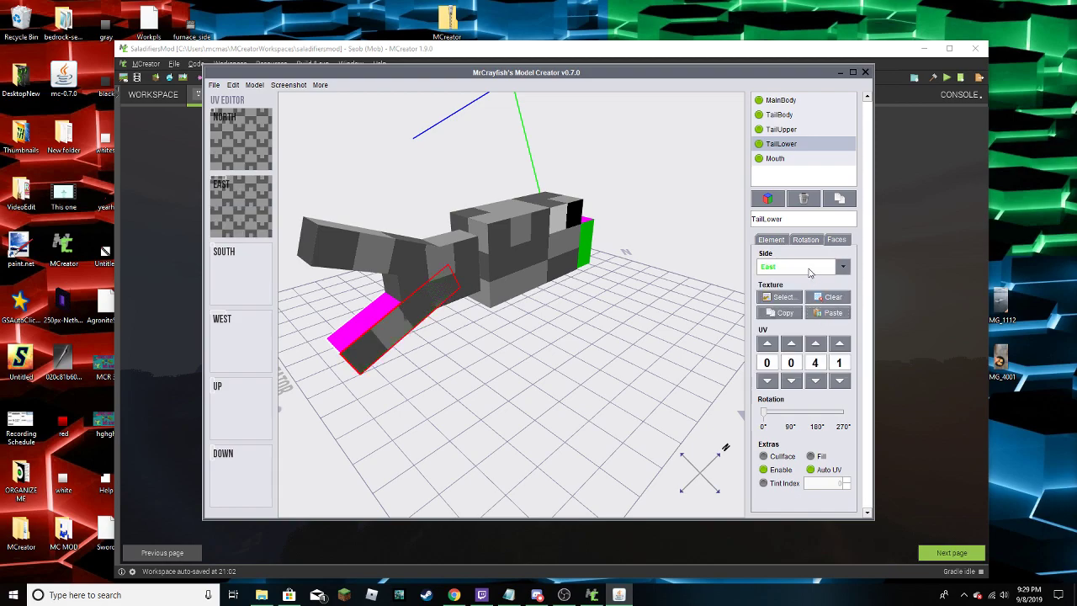
left_click(813, 266)
left_click(791, 317)
left_click(828, 312)
Paste the FishScale1 texture onto the West, Up and Down faces of the TailLower block
left_click(812, 266)
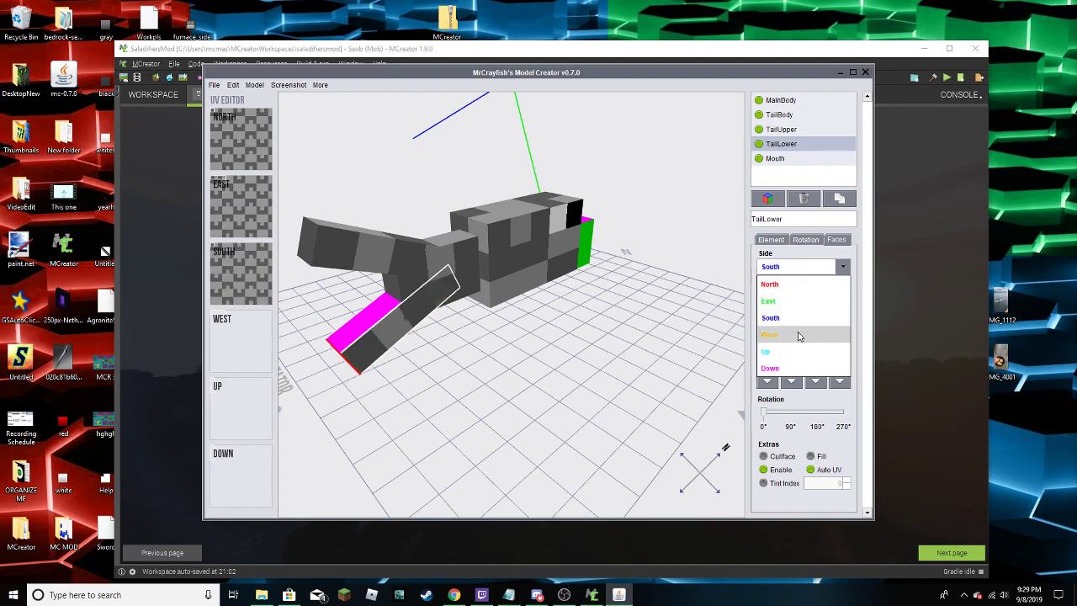
left_click(795, 334)
left_click(828, 313)
left_click(813, 266)
left_click(795, 351)
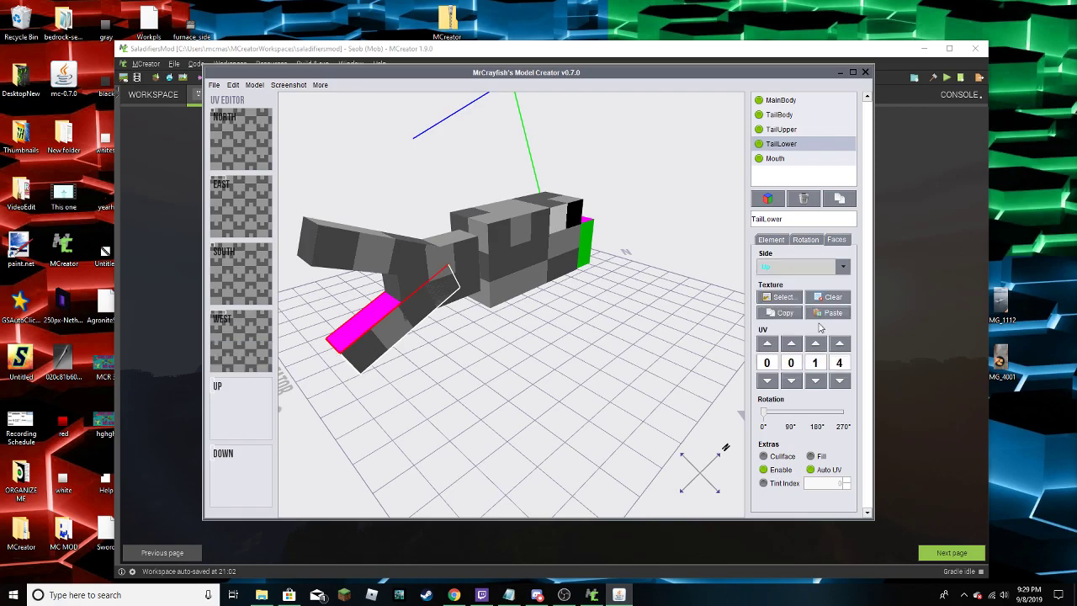
left_click(828, 313)
left_click(812, 266)
left_click(800, 367)
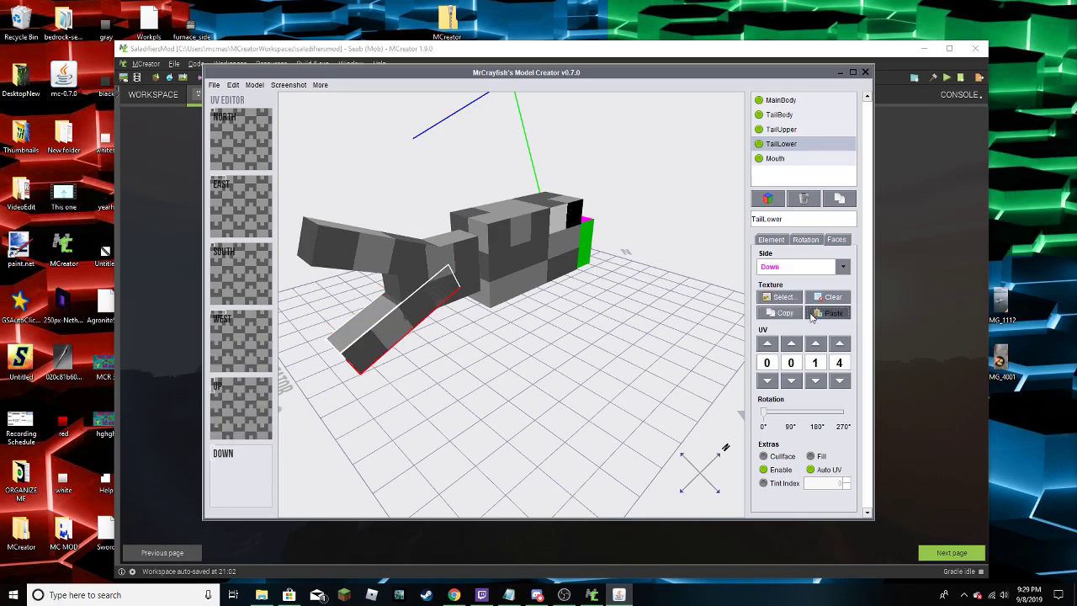
left_click(827, 313)
Paste the FishScale1 texture onto the North, East and South faces of the Mouth block
left_click_drag(589, 253, 454, 380)
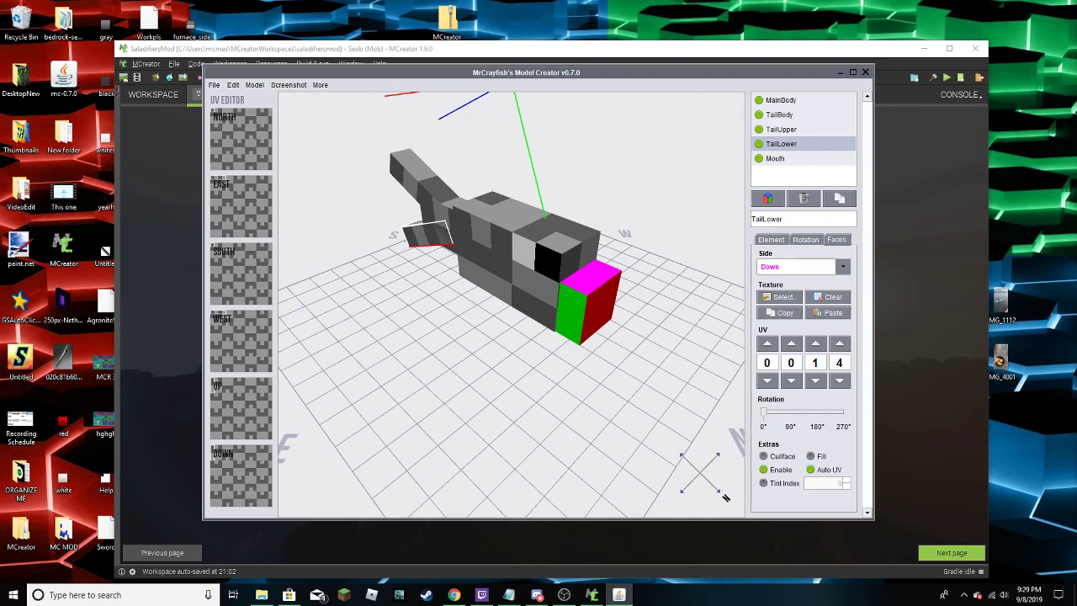
left_click_drag(551, 411, 507, 370)
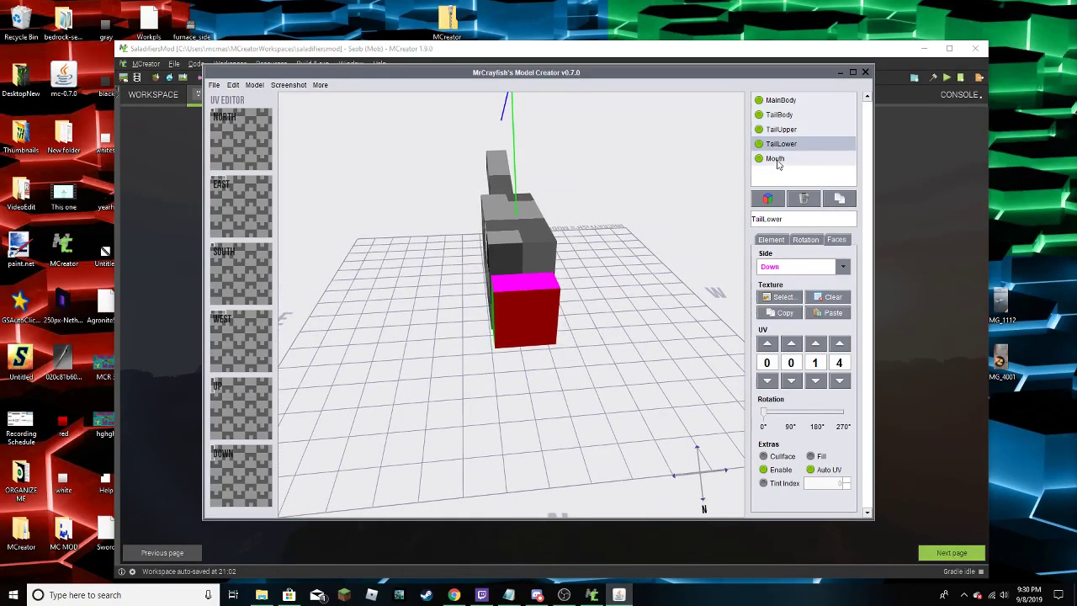
left_click(776, 159)
left_click(830, 312)
left_click(806, 266)
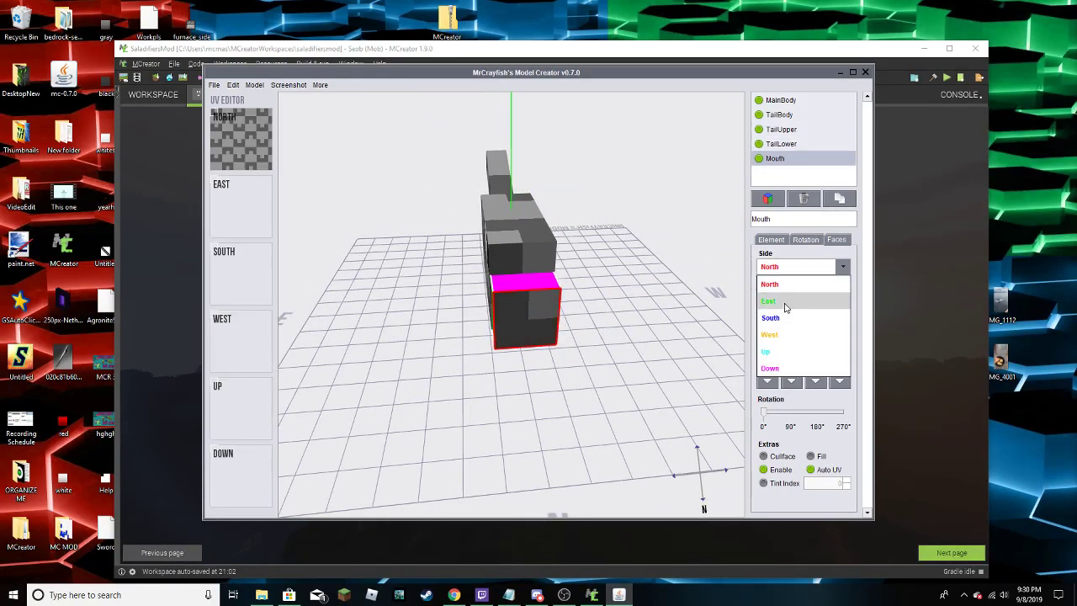
left_click(784, 301)
left_click(829, 312)
left_click(806, 266)
left_click(787, 318)
left_click(830, 312)
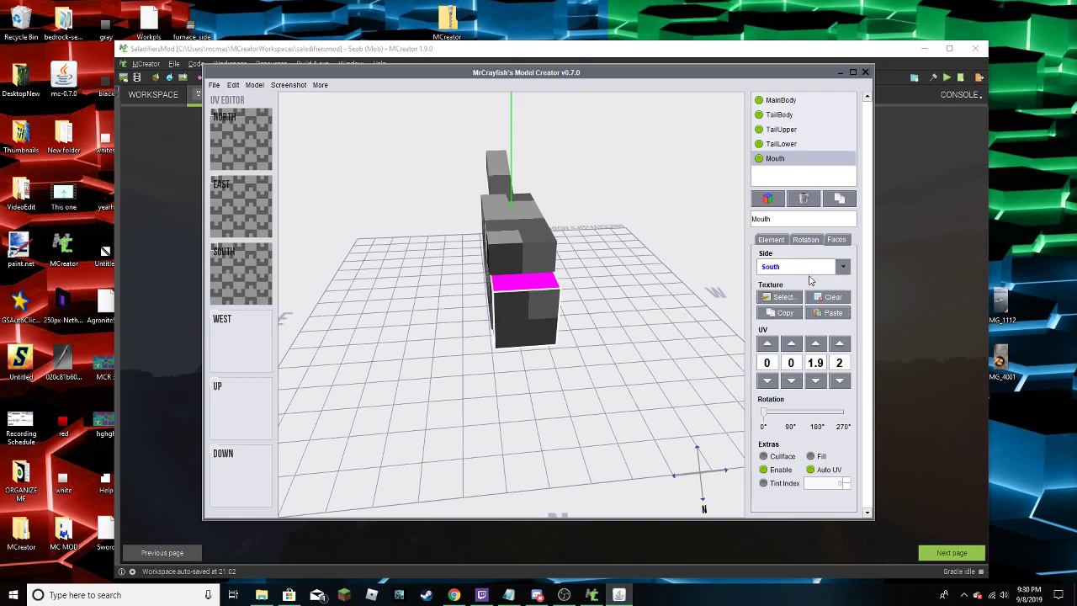
Paste the FishScale1 texture onto the West, Up and Down faces of the Mouth block
left_click(806, 267)
left_click(783, 334)
left_click(830, 312)
left_click(806, 267)
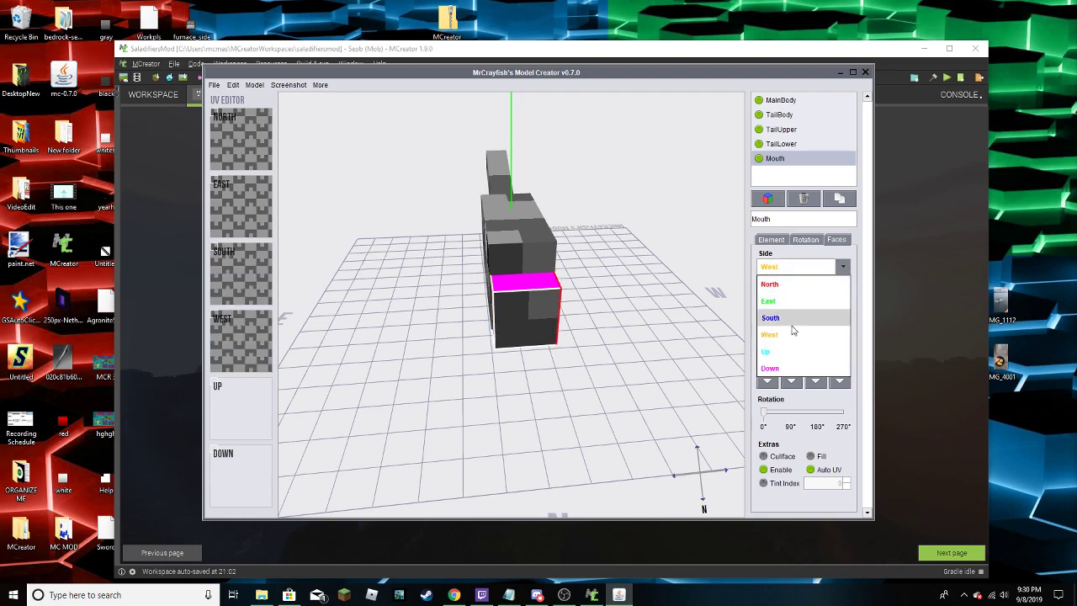
left_click(765, 350)
left_click(830, 312)
left_click(806, 267)
left_click(770, 367)
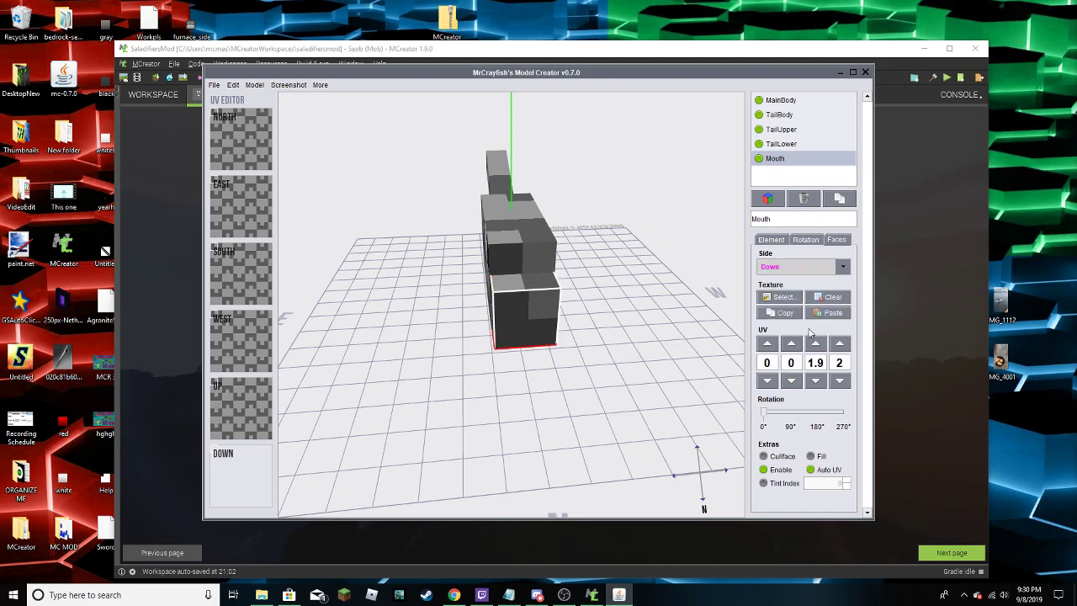
left_click(830, 312)
Save the model project in the Documents folder under the name fish
left_click_drag(723, 337, 848, 333)
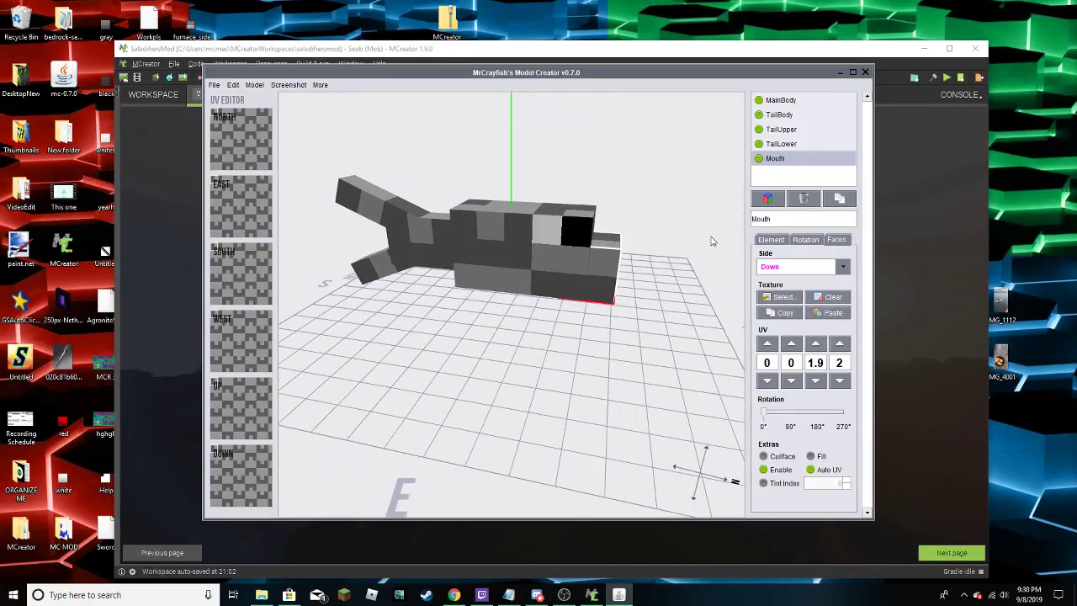
left_click_drag(711, 241, 336, 210)
left_click(215, 86)
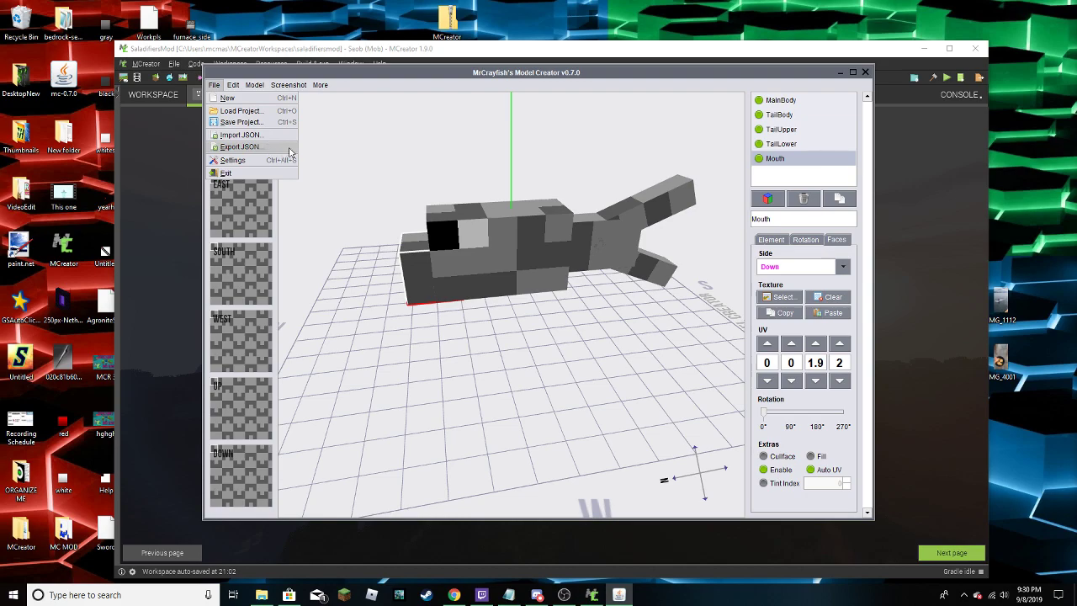
left_click(244, 122)
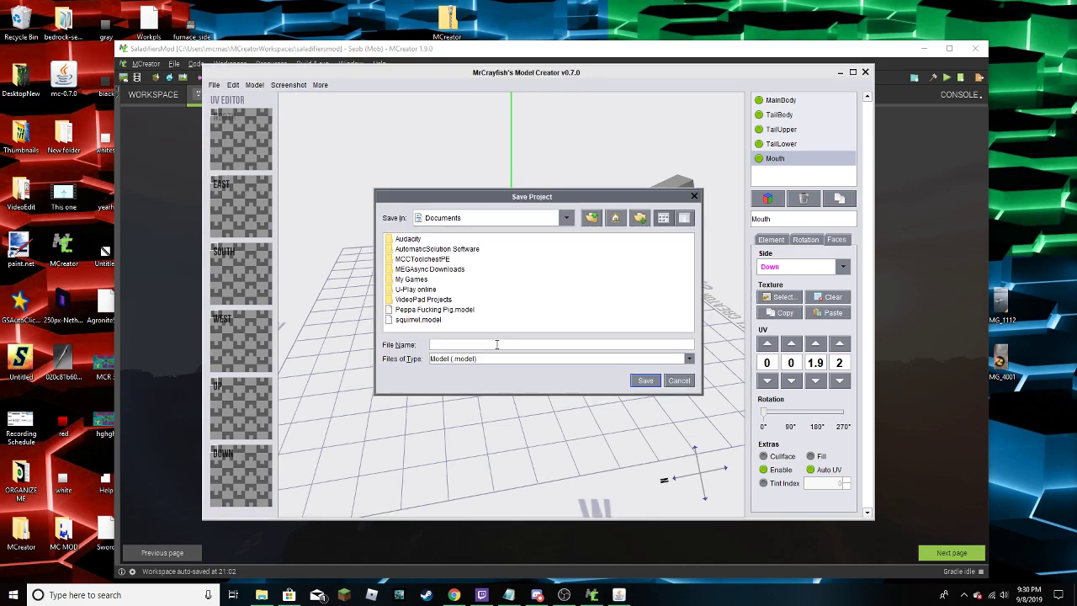
type("fish")
key("Return")
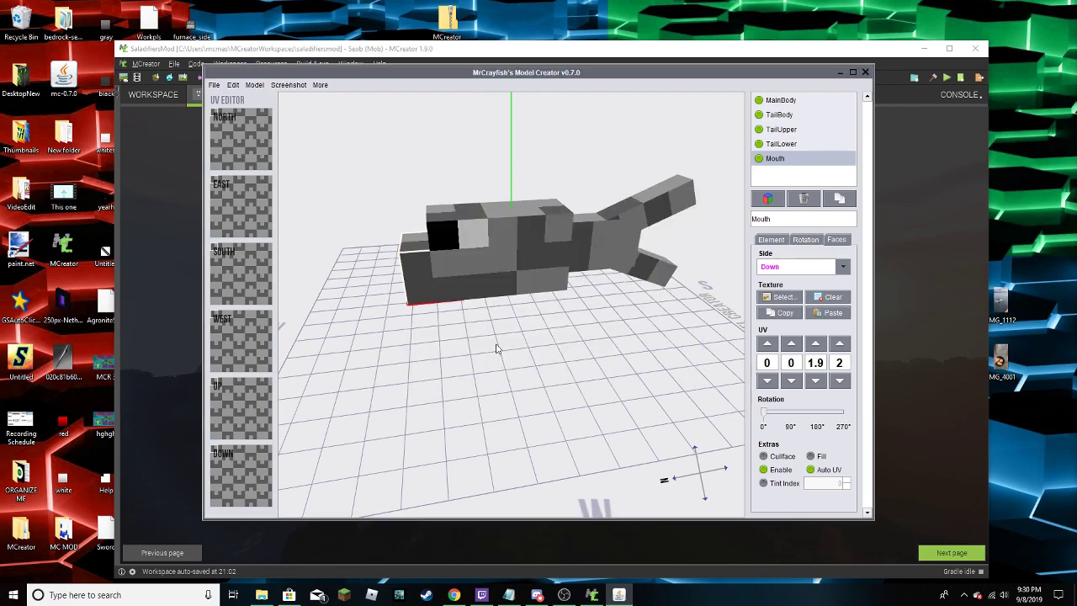
Export the model as a JSON file named Fish to the desktop
left_click(215, 84)
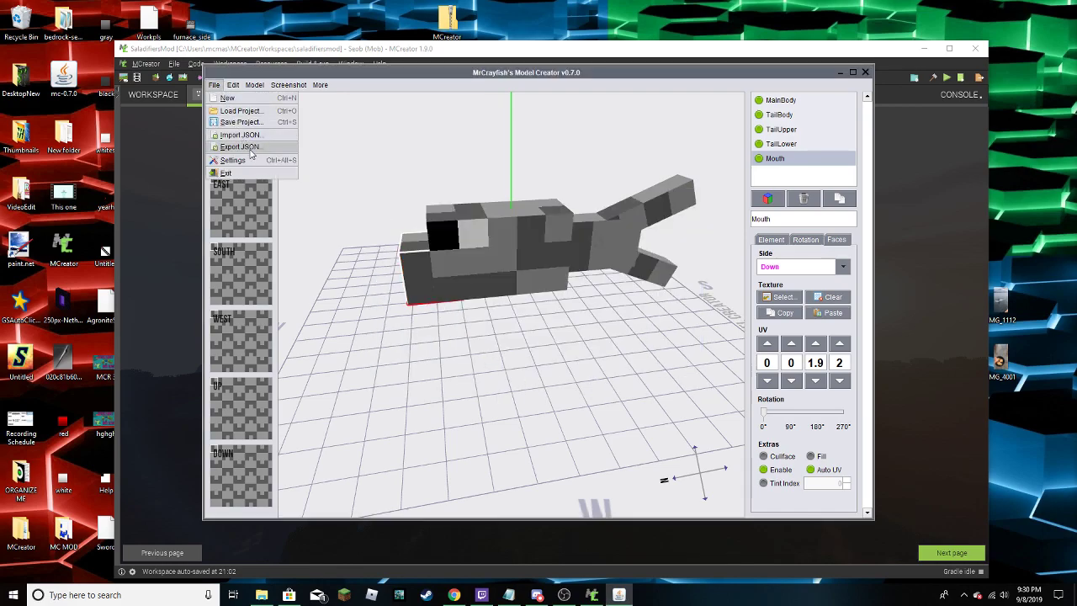
left_click(251, 151)
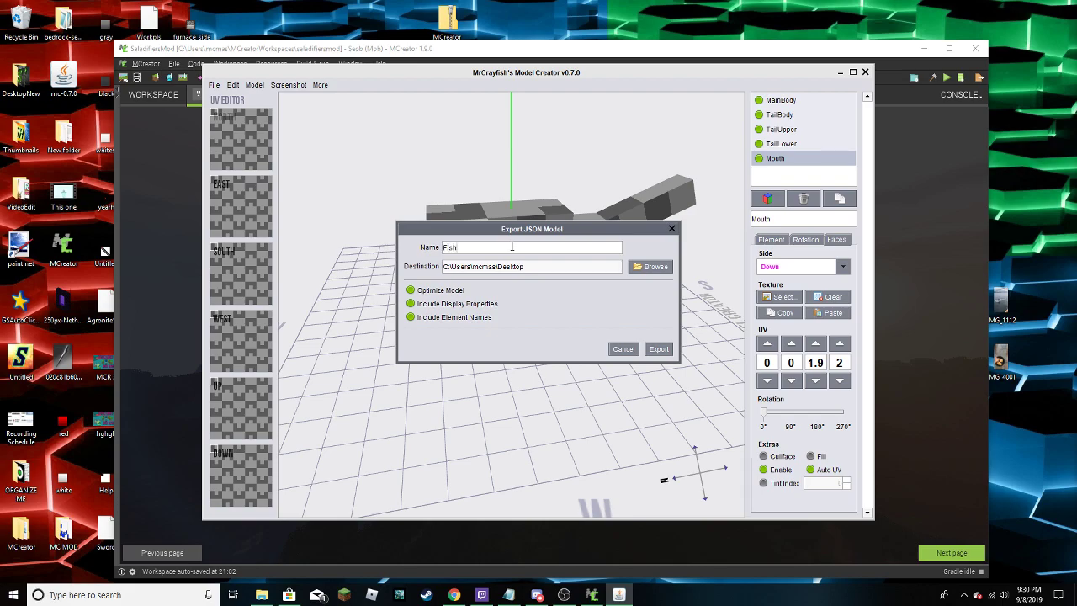
left_click(657, 350)
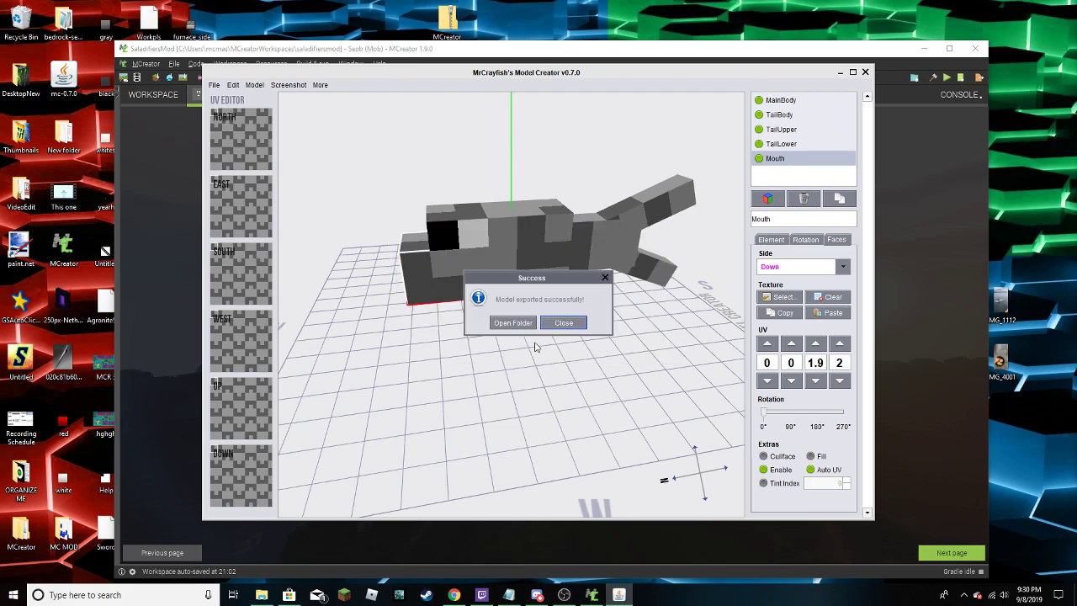
left_click(562, 324)
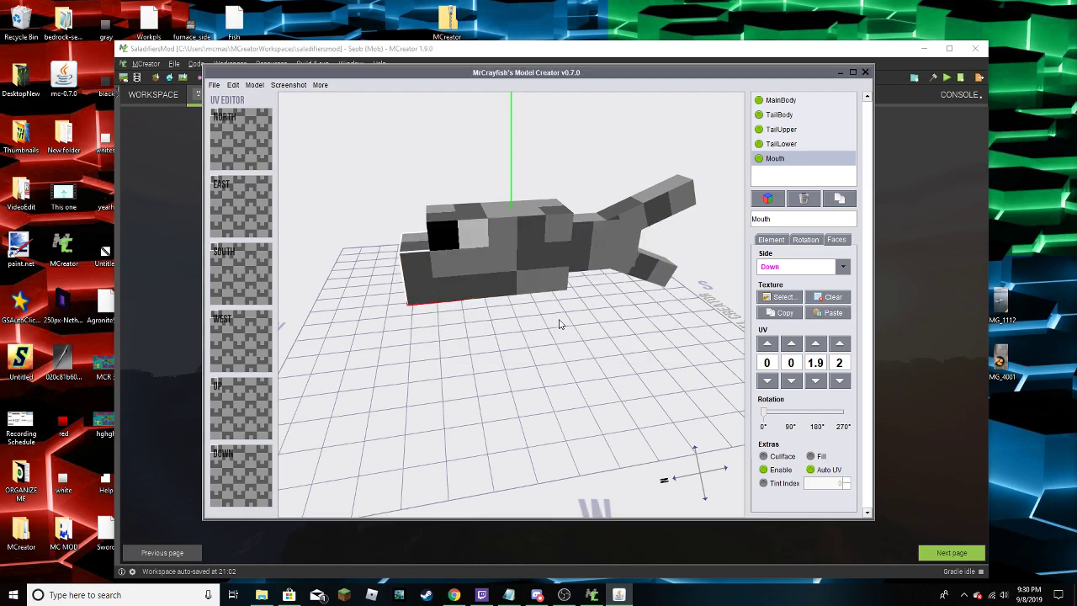
Switch back to the Seob mob settings in MCreator and check the available mob models
left_click(839, 74)
left_click(605, 261)
left_click(608, 264)
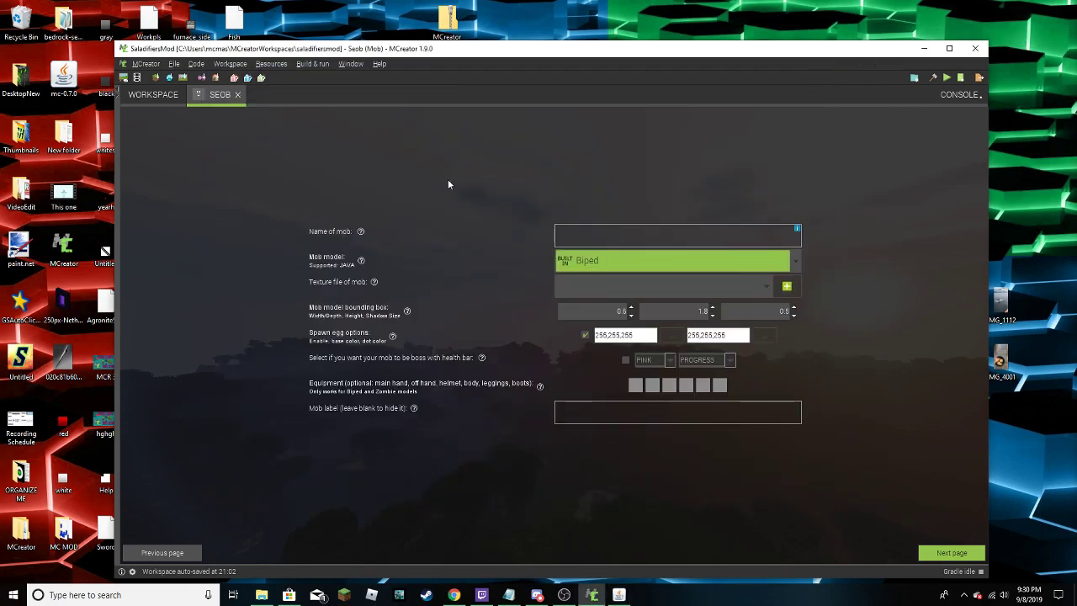
left_click(227, 64)
mouse_move(204, 65)
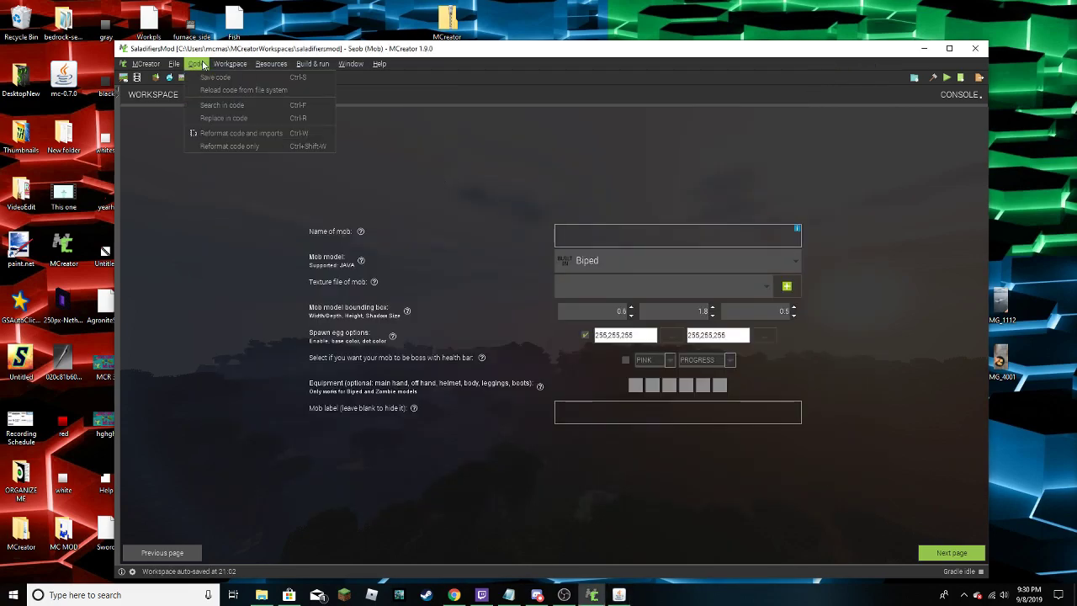
left_click(168, 204)
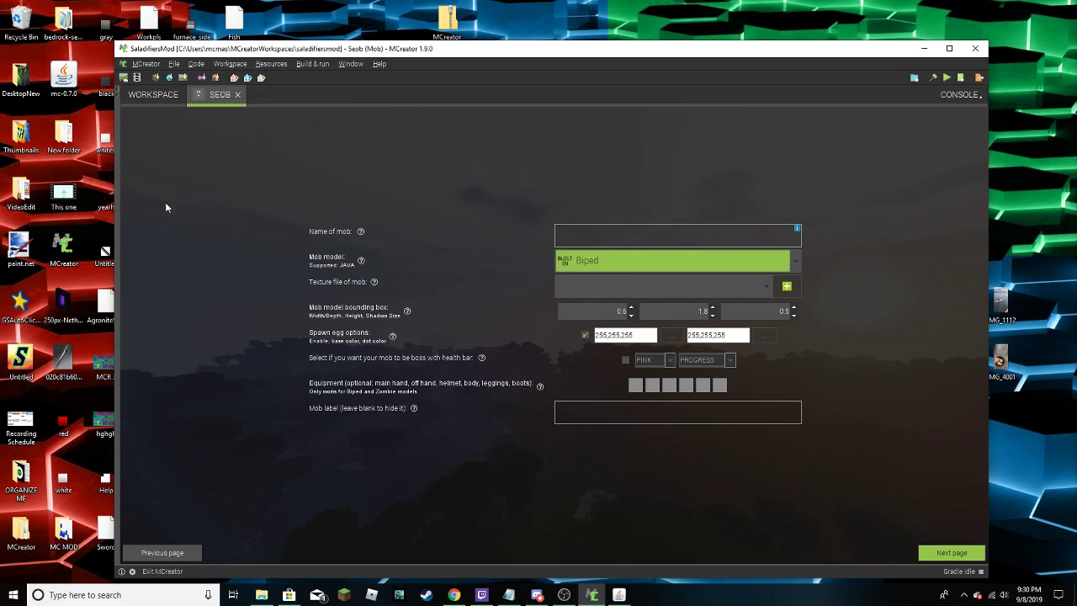
left_click(183, 77)
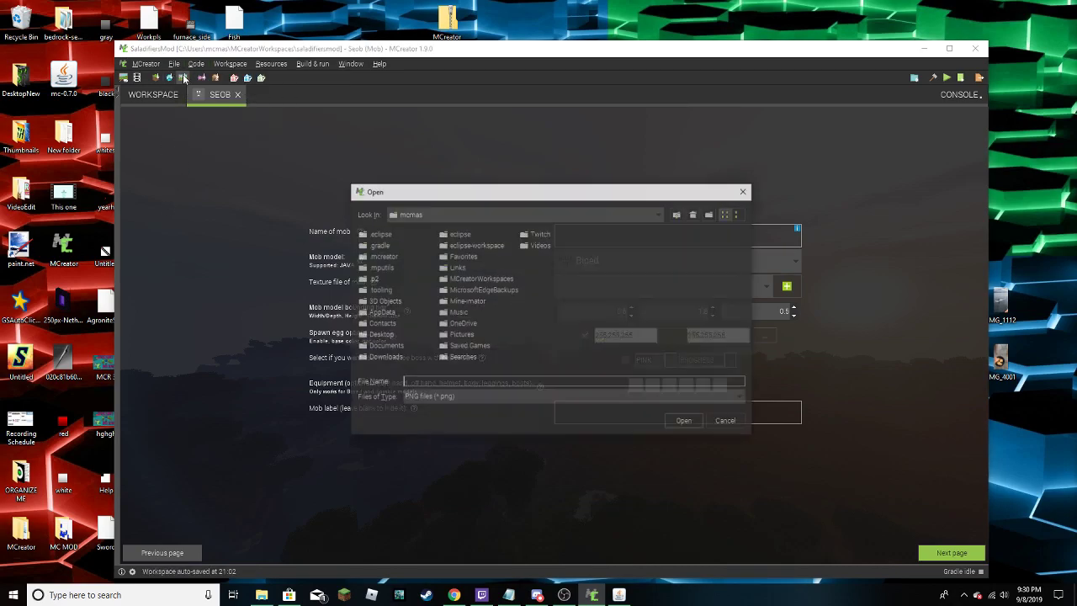
left_click(446, 213)
left_click(424, 271)
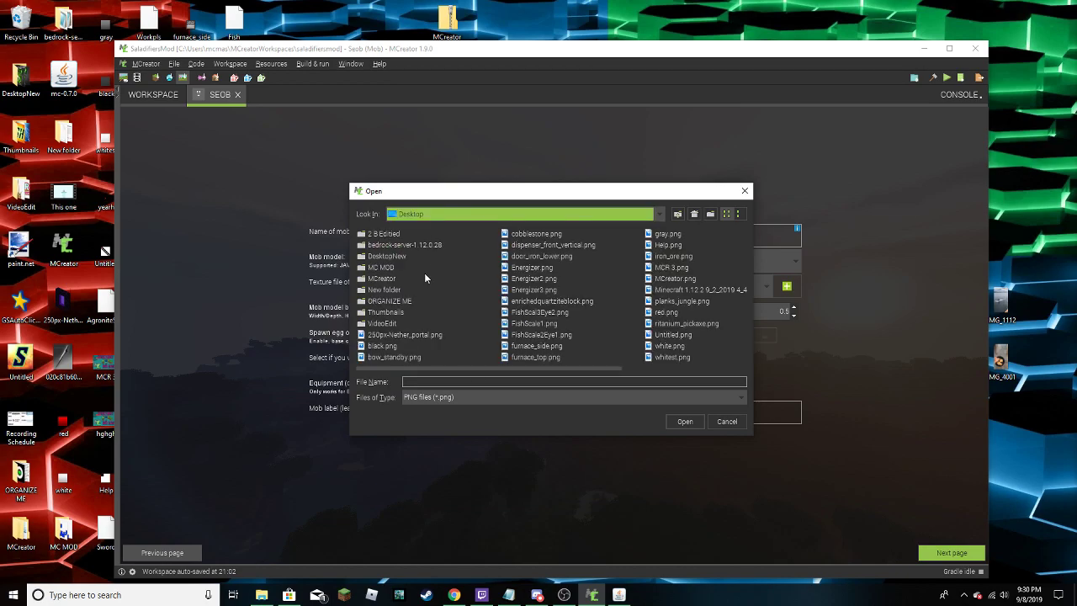
left_click(522, 396)
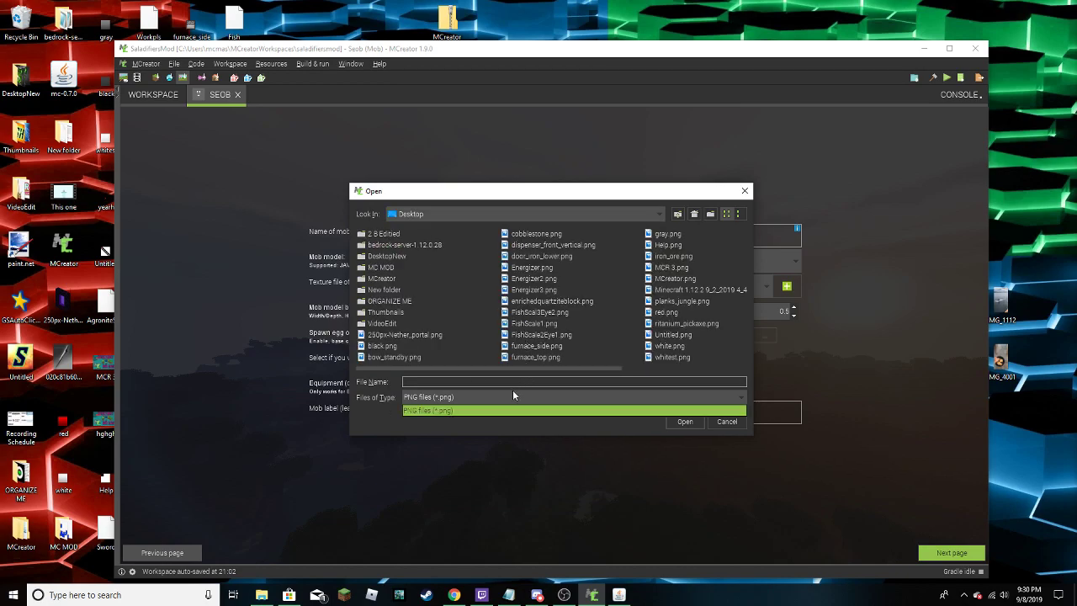
left_click(512, 396)
left_click_drag(504, 371, 423, 380)
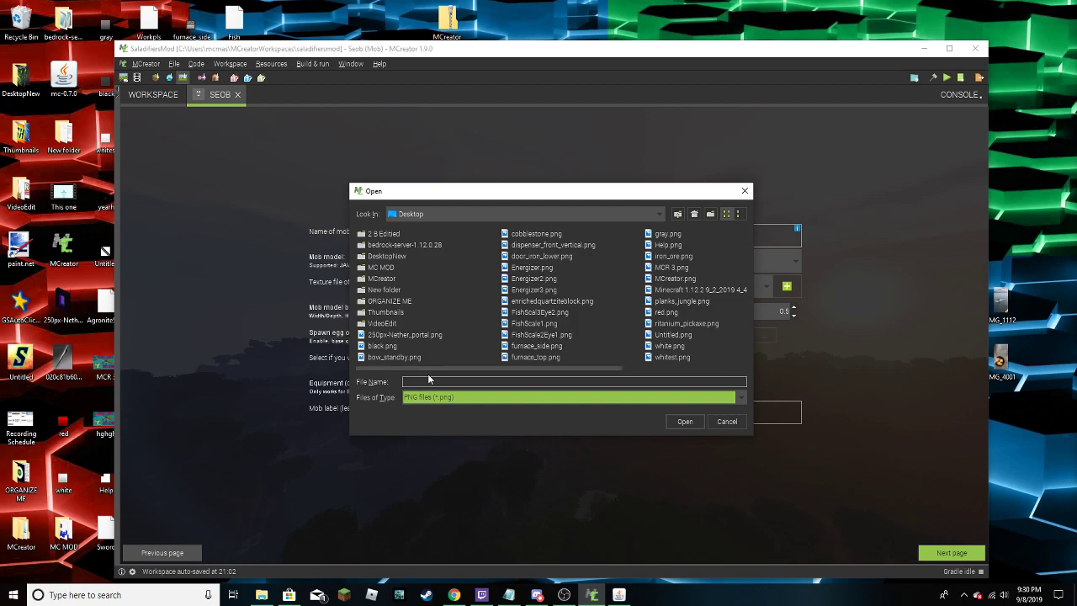
left_click(725, 421)
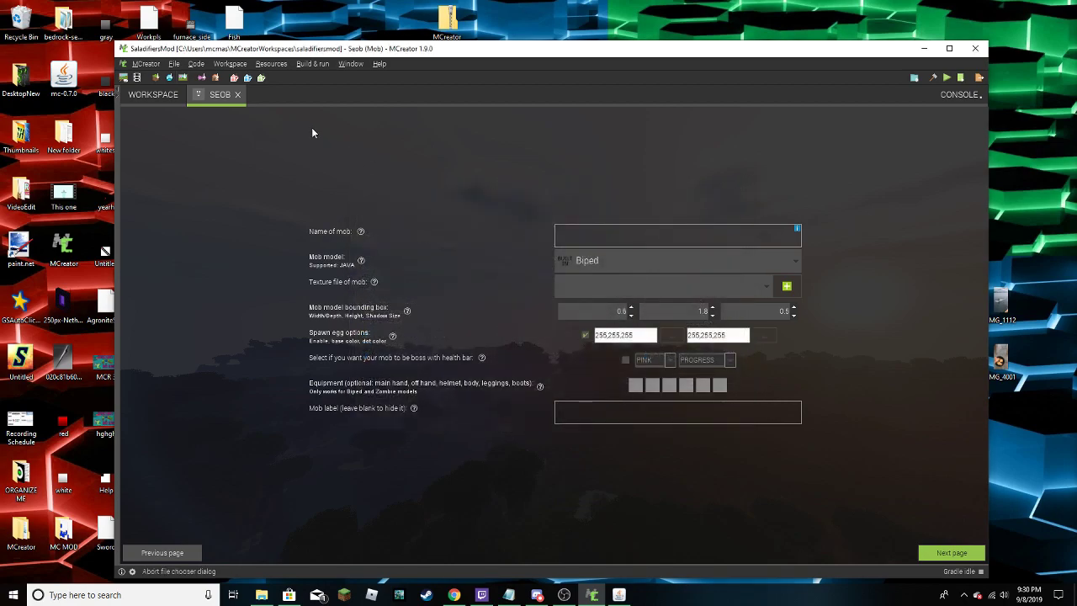
Import the Fish.json model from the desktop as a JSON model
left_click(247, 77)
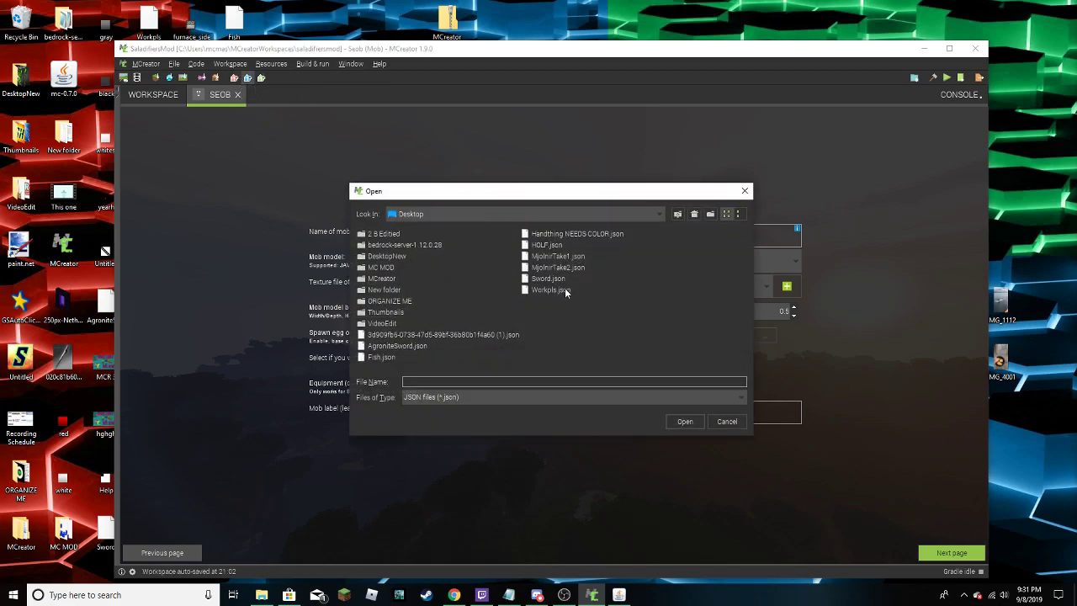
left_click(390, 358)
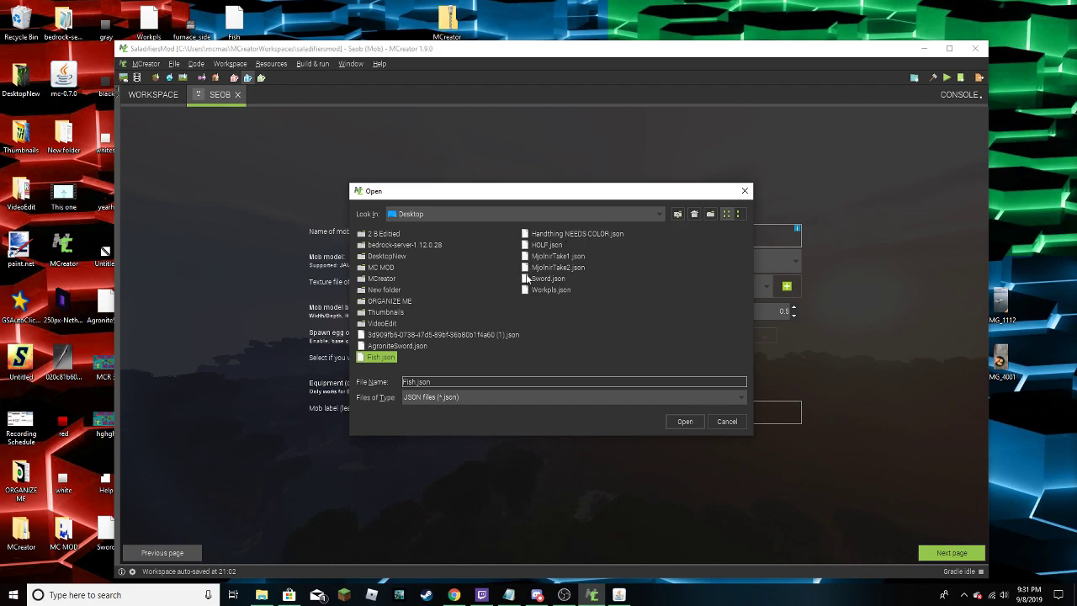
left_click(680, 422)
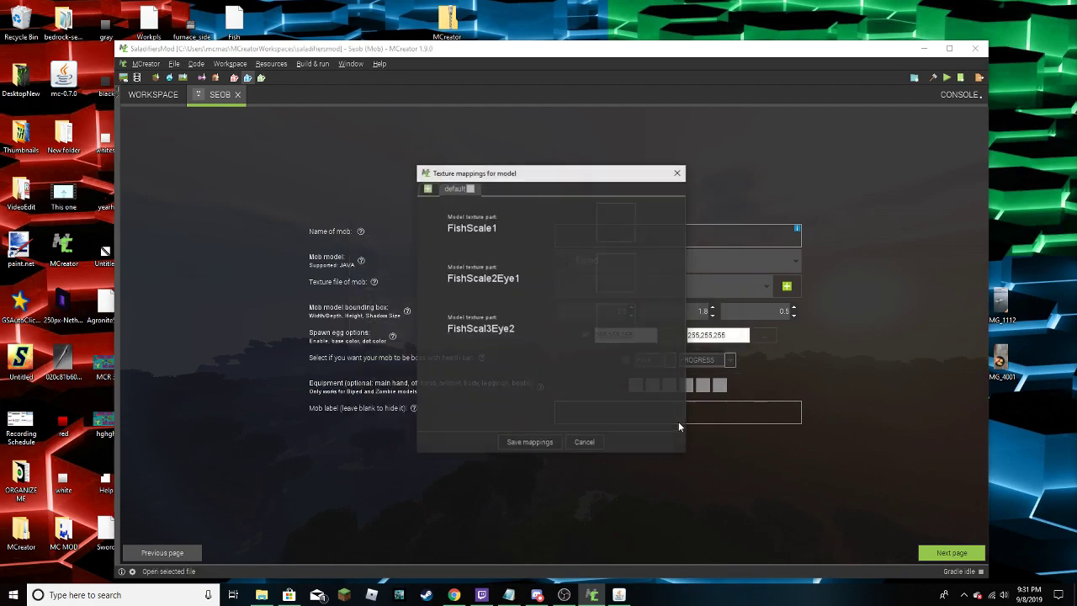
Import FishScale1.png, FishScale2Eye1.png and FishScal3Eye2.png from the desktop as block textures for the model's texture mappings
left_click(618, 223)
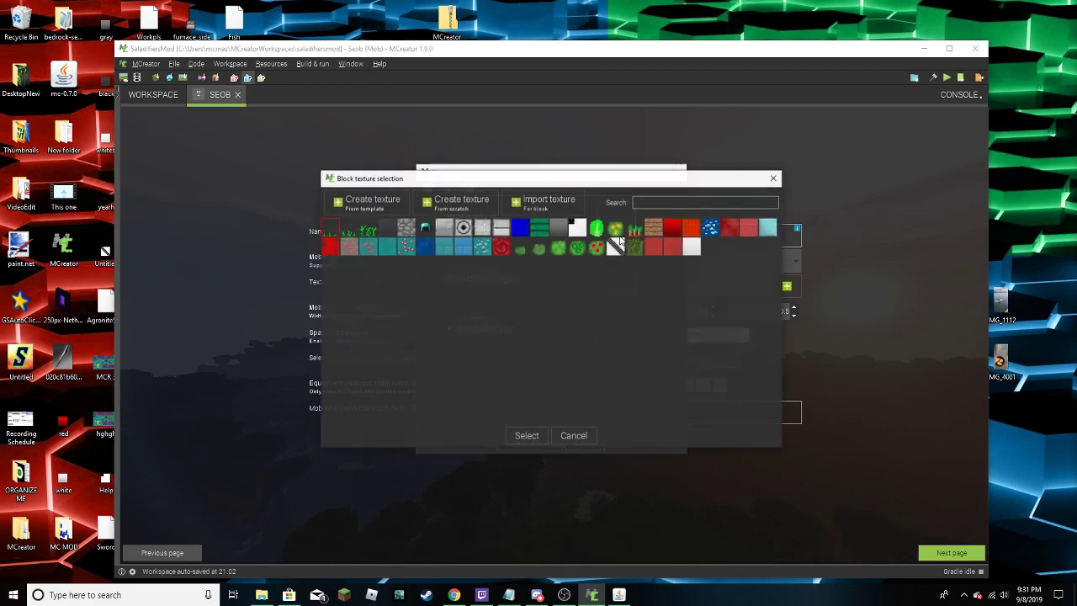
left_click(542, 202)
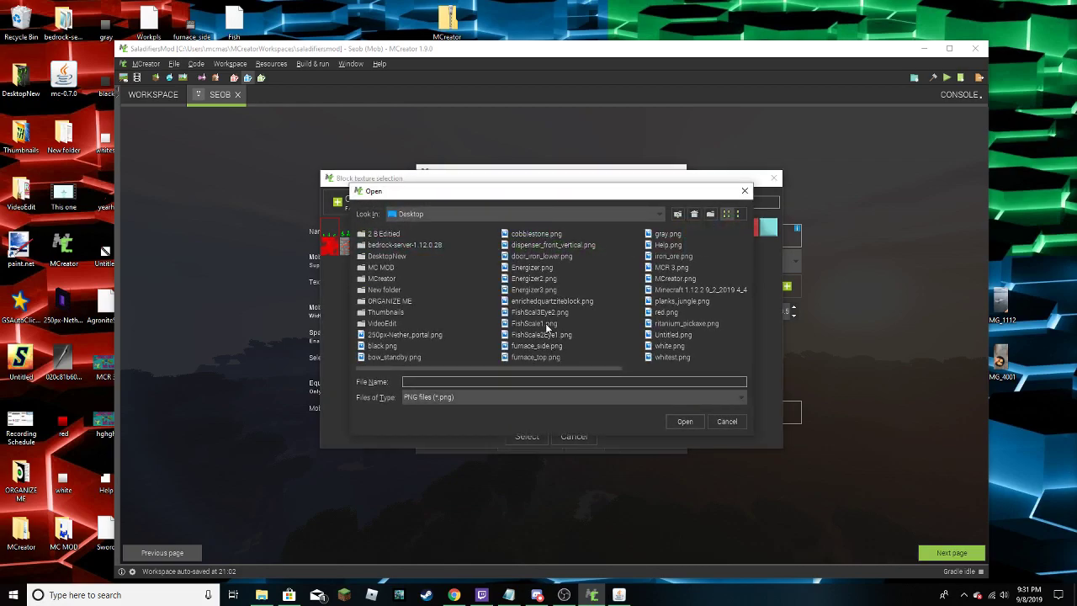
double_click(546, 326)
left_click(542, 202)
double_click(565, 333)
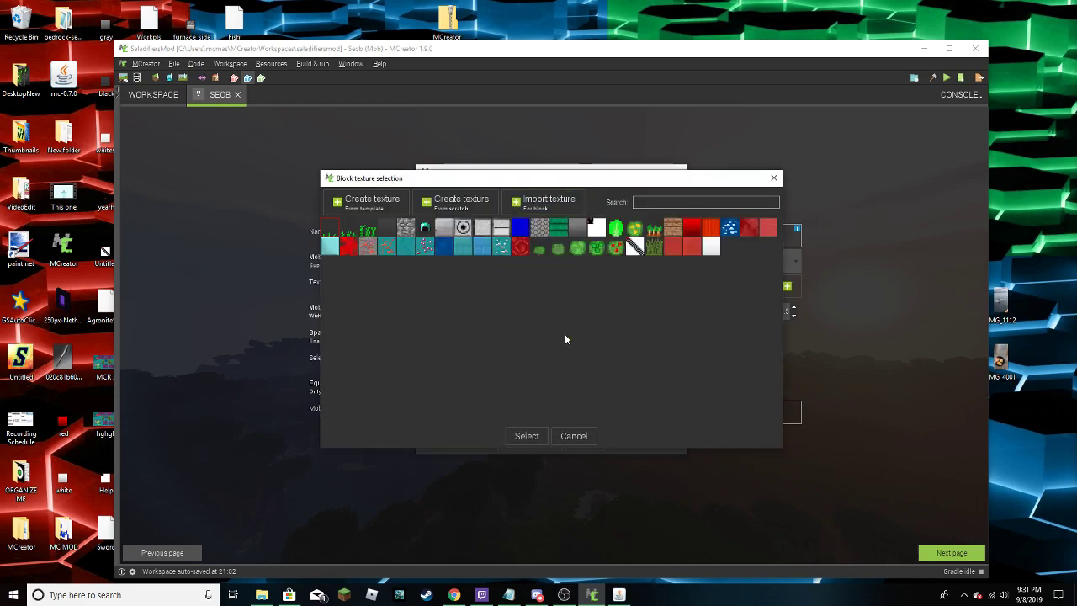
left_click(546, 202)
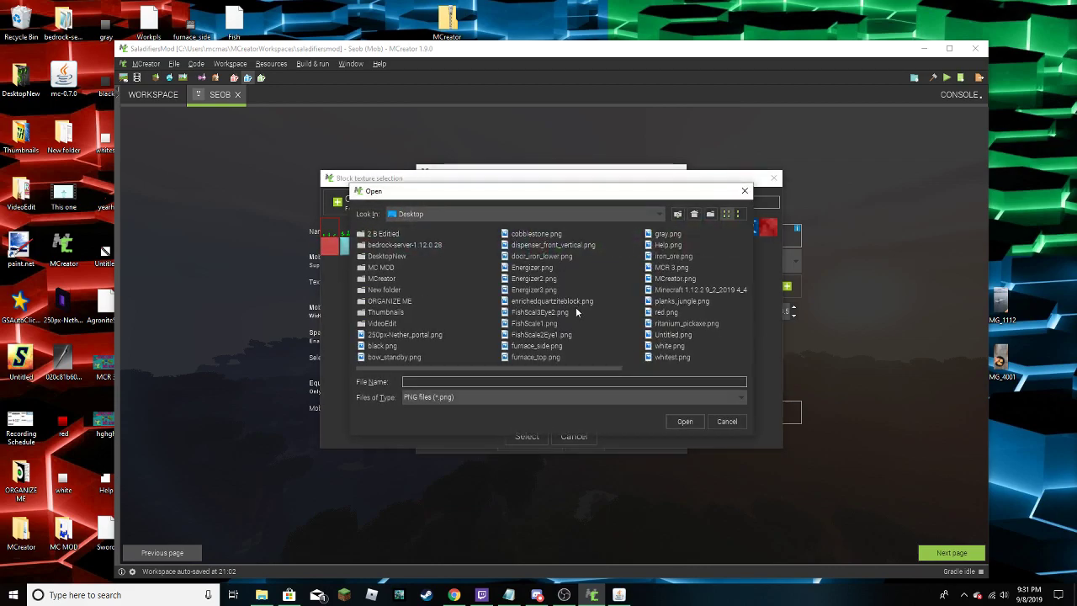
double_click(576, 311)
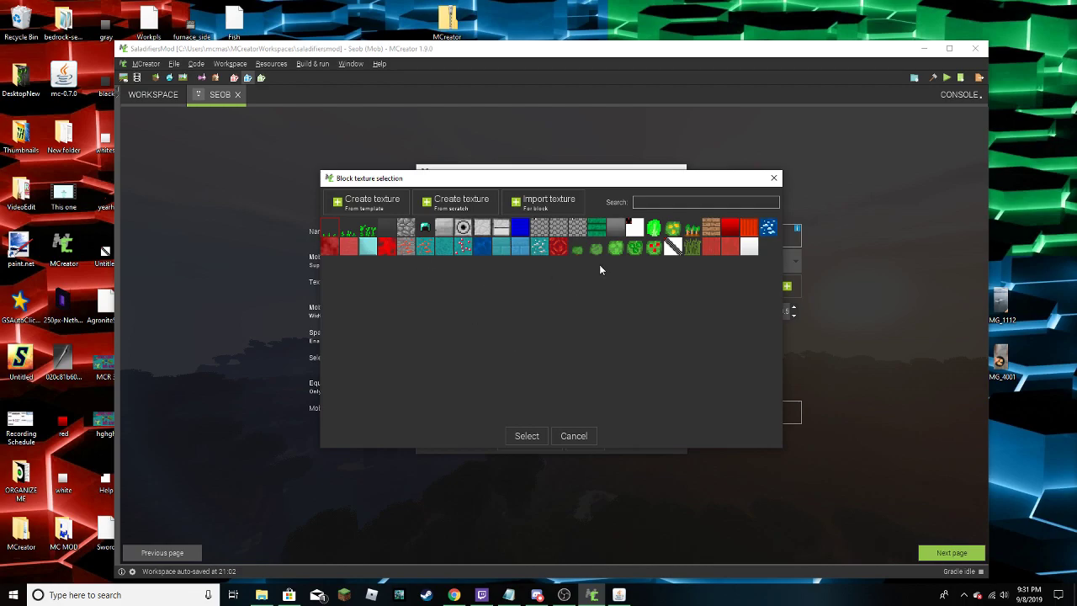
Map the matching fish scale textures to the FishScale1, FishScale2Eye1 and FishScal3Eye2 parts and save the mappings
double_click(555, 228)
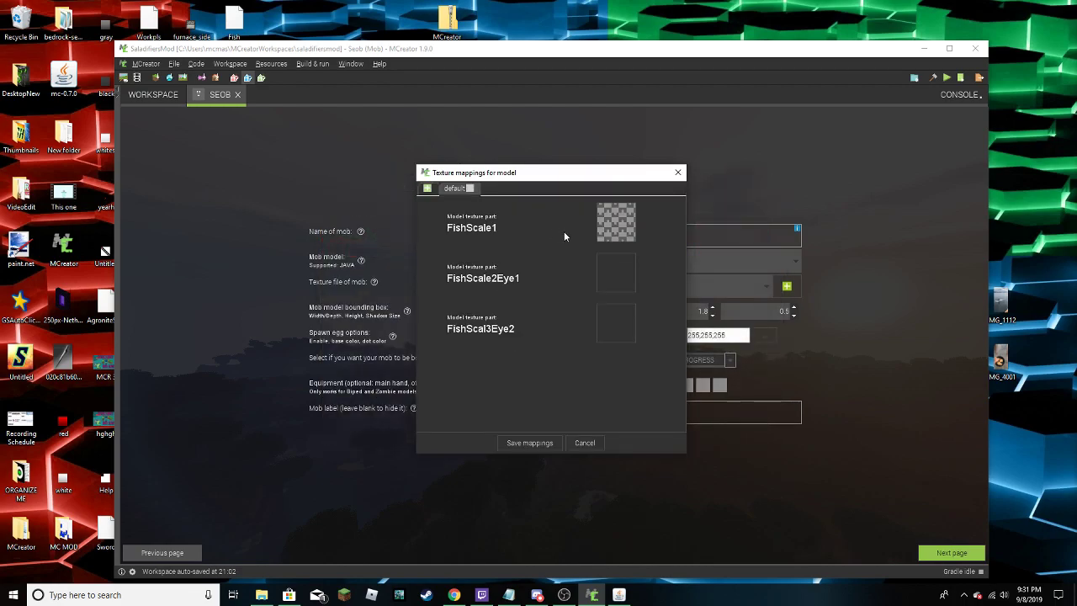
left_click(601, 271)
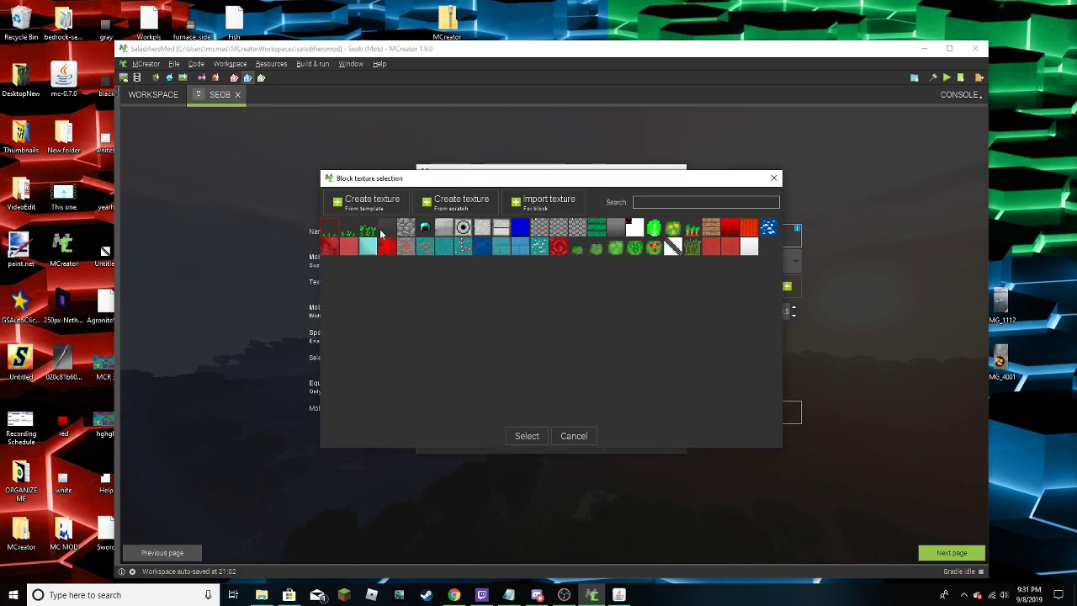
double_click(539, 229)
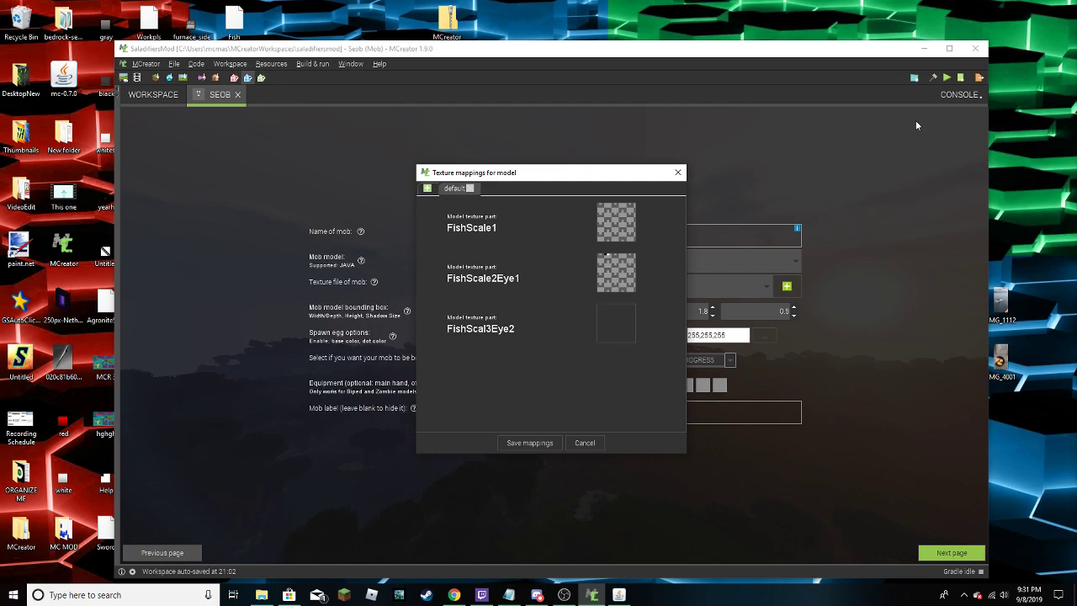
left_click(610, 333)
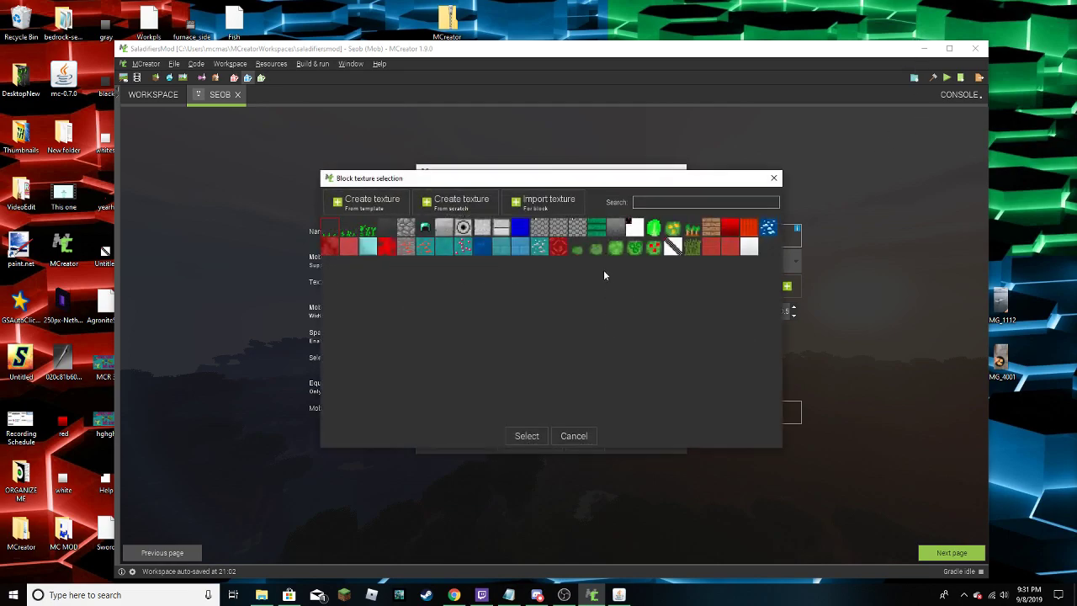
double_click(572, 229)
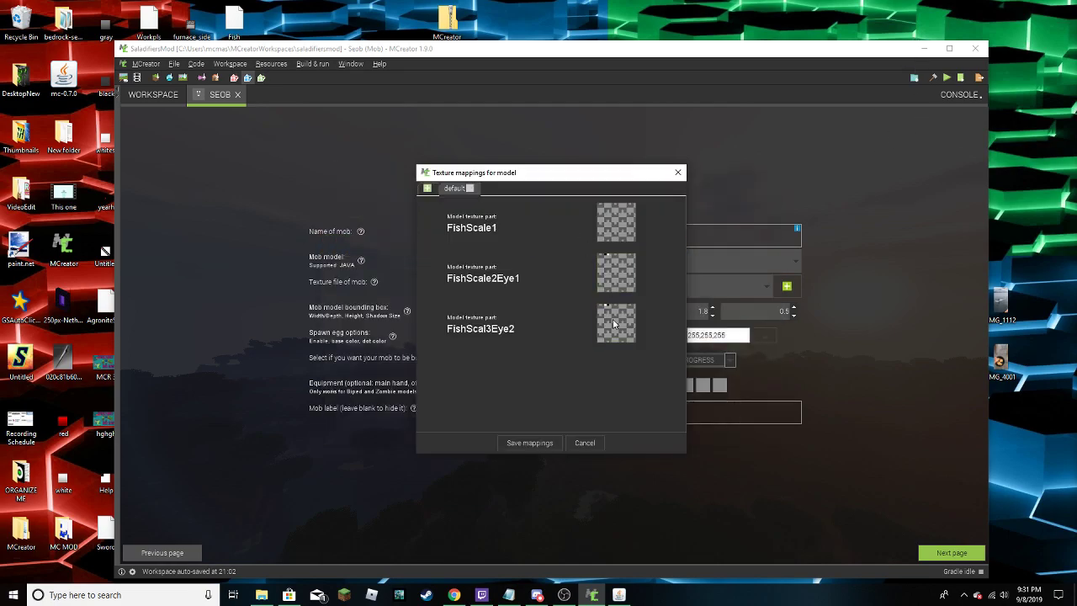
left_click(530, 442)
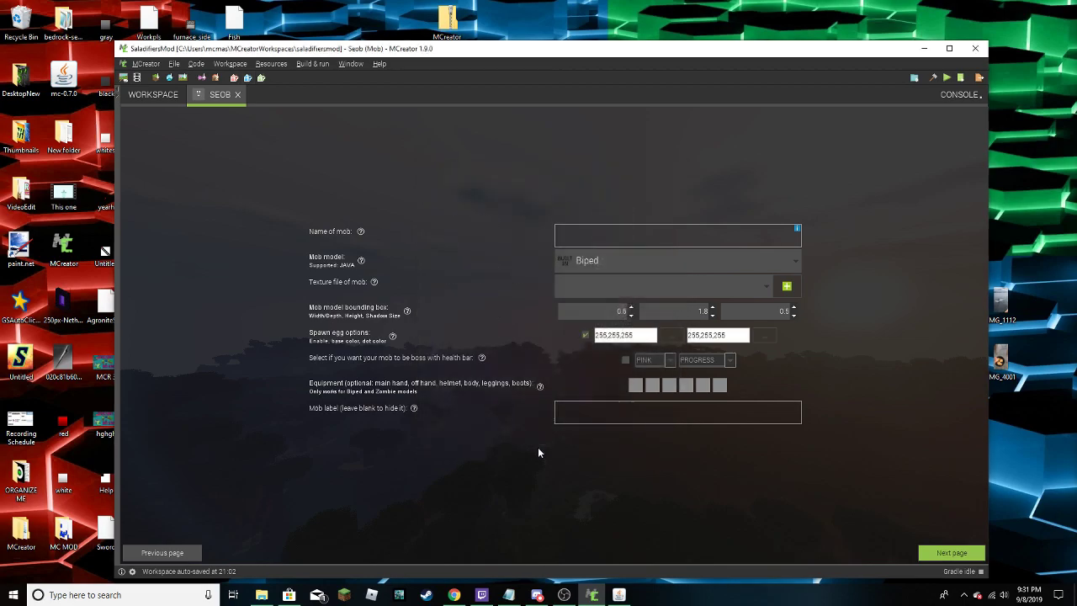
Look through the mob model and texture file choices for the imported fish model and its textures
left_click(636, 260)
scroll(646, 326, "down", 1)
scroll(623, 399, "up", 1)
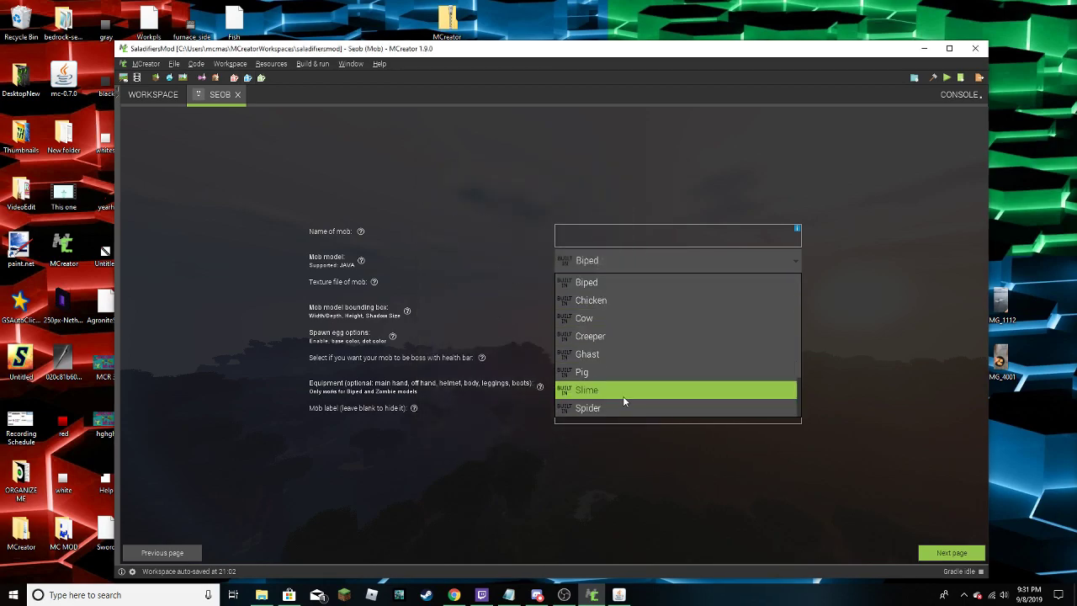
scroll(623, 396, "down", 3)
scroll(638, 385, "up", 3)
left_click(510, 263)
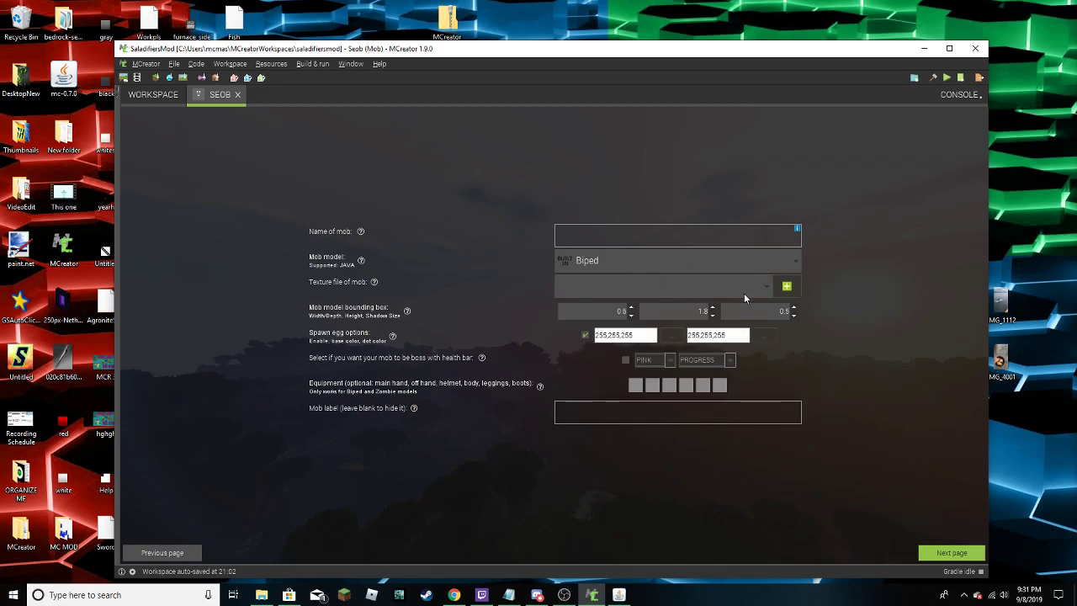
left_click(714, 283)
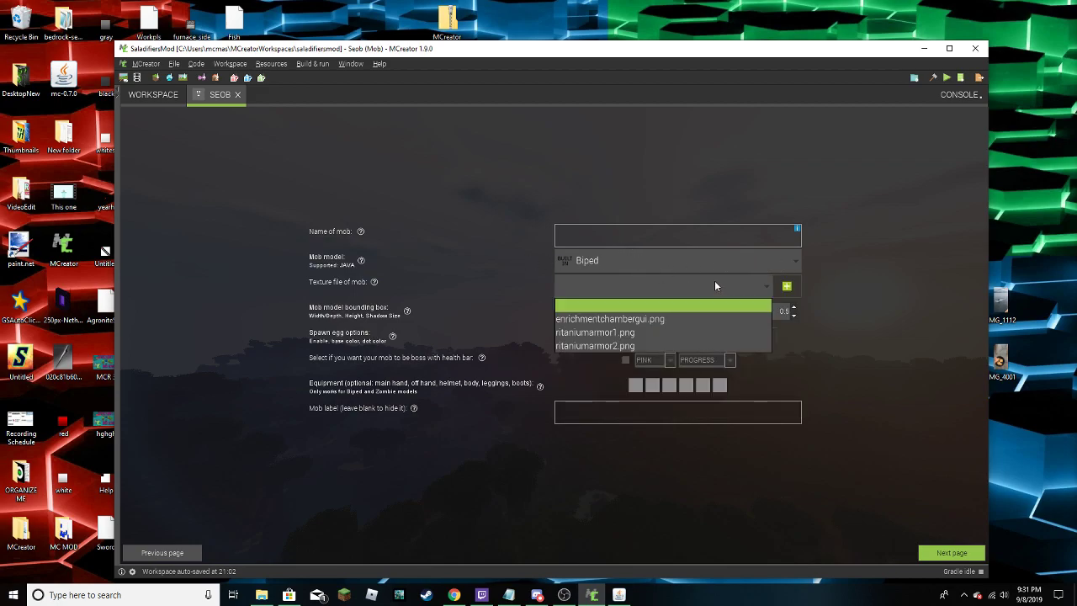
left_click(659, 294)
left_click(623, 261)
Close the current Seob mob and create a new mob element named Seob
left_click(238, 98)
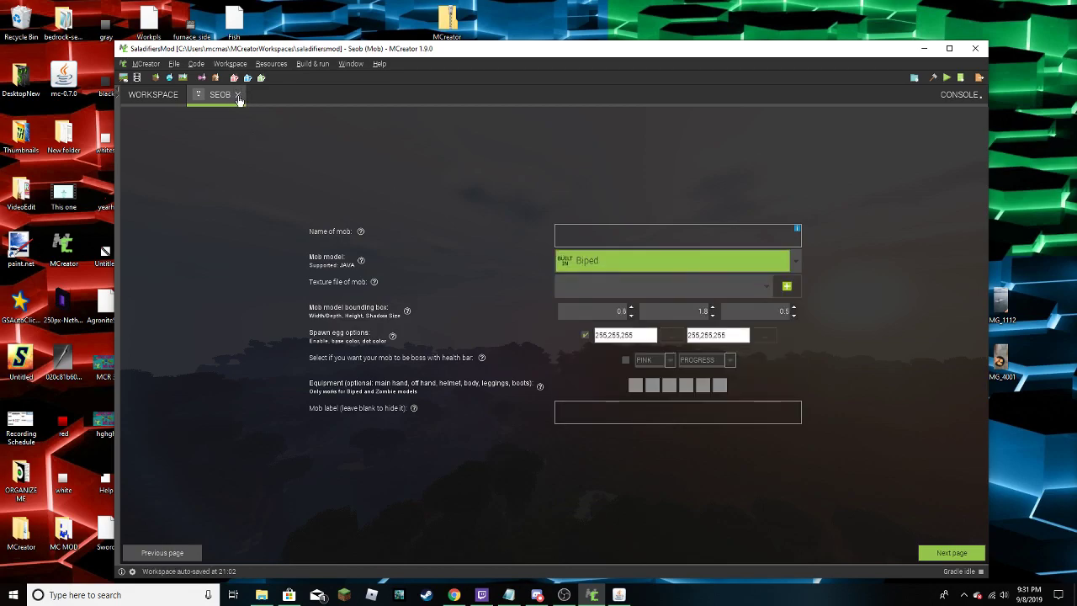
left_click(238, 96)
left_click(153, 143)
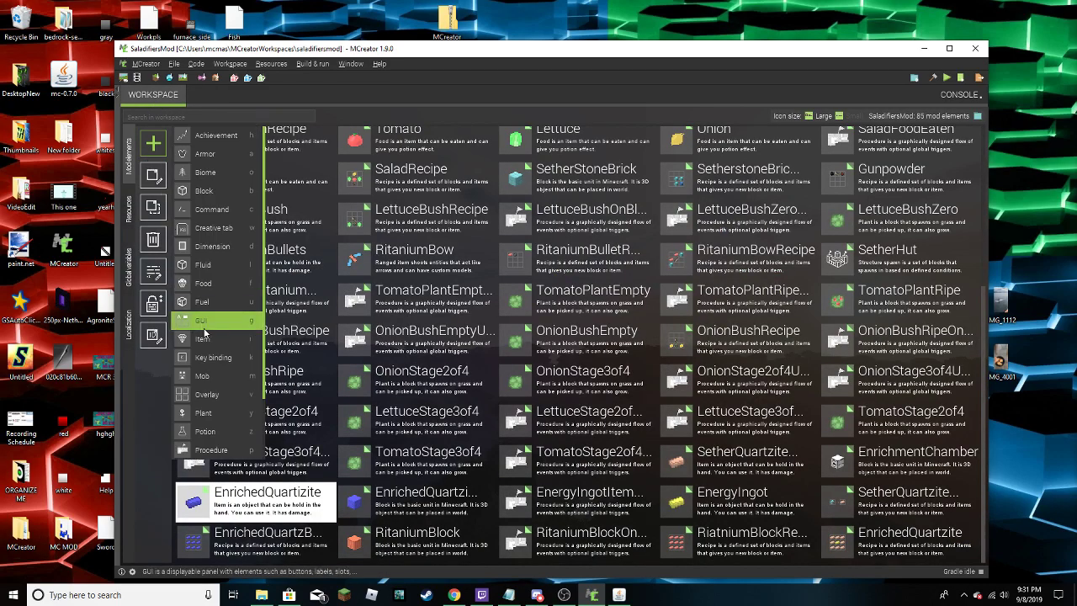
left_click(202, 375)
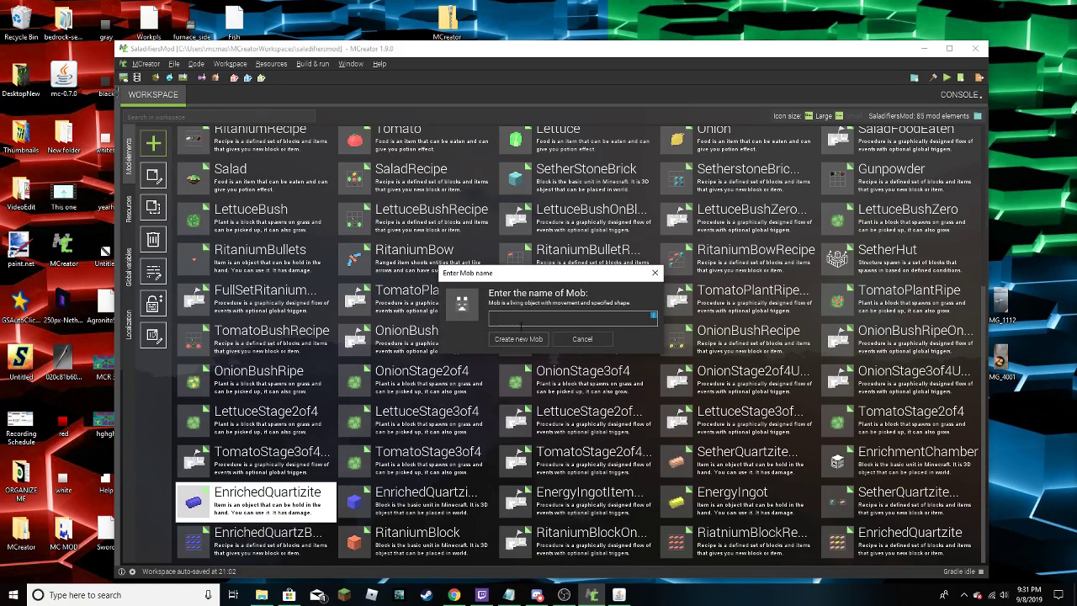
type("SEOB")
key("Return")
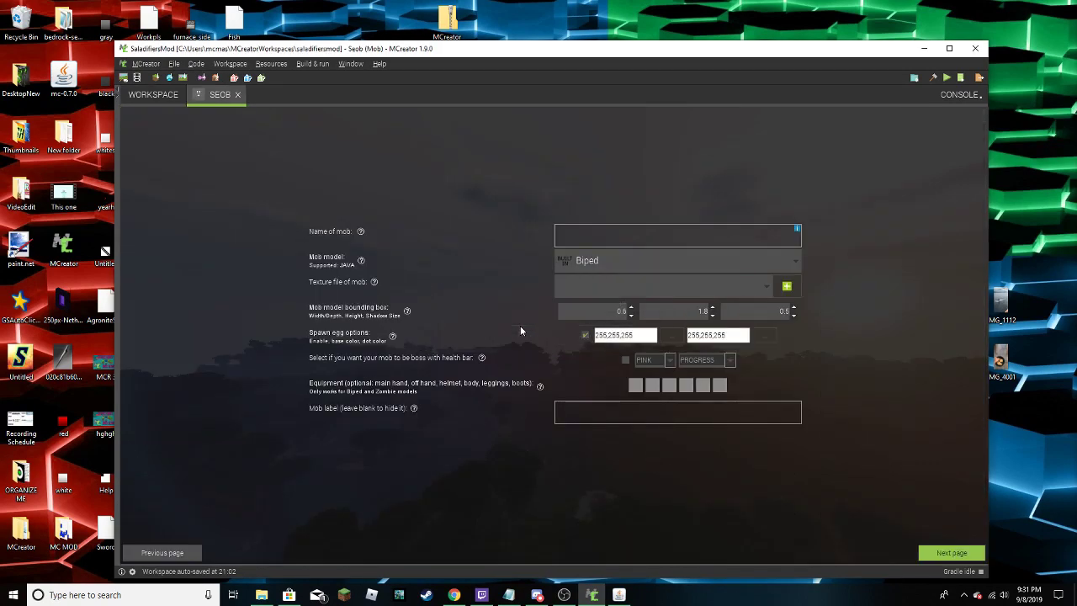
Check the available mob models and texture files, and set the name of the mob to Seob
left_click(608, 261)
scroll(616, 344, "down", 1)
scroll(617, 353, "up", 1)
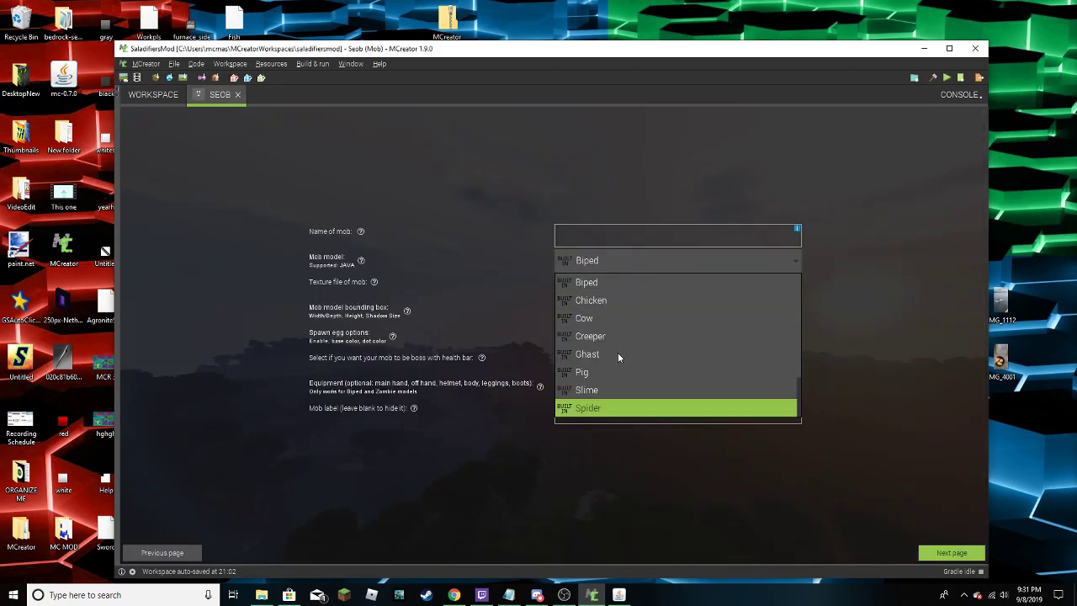
scroll(605, 324, "down", 1)
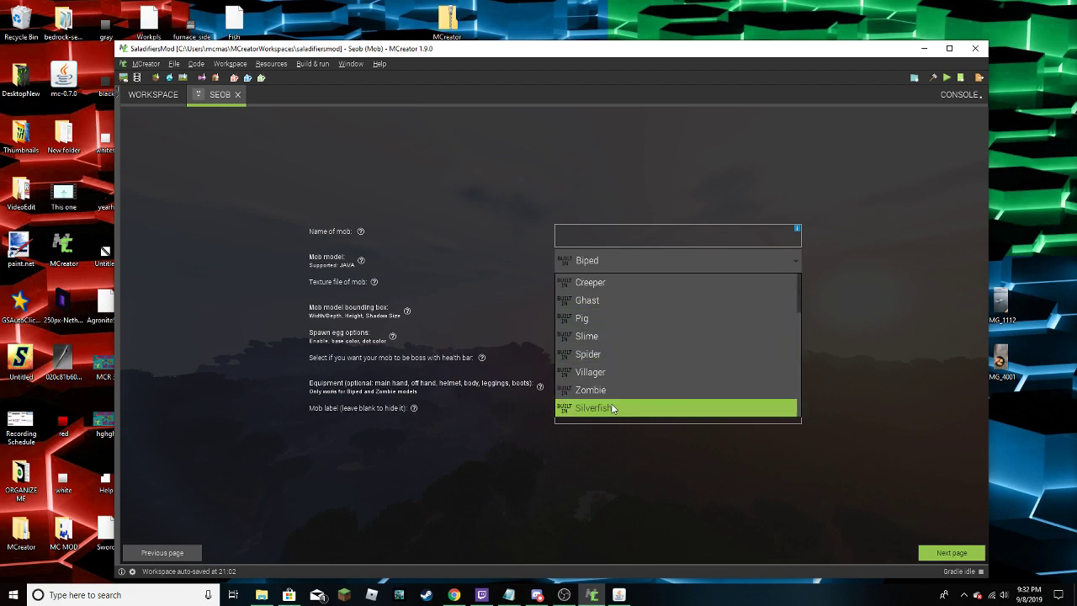
scroll(606, 281, "up", 1)
left_click(602, 265)
left_click(692, 232)
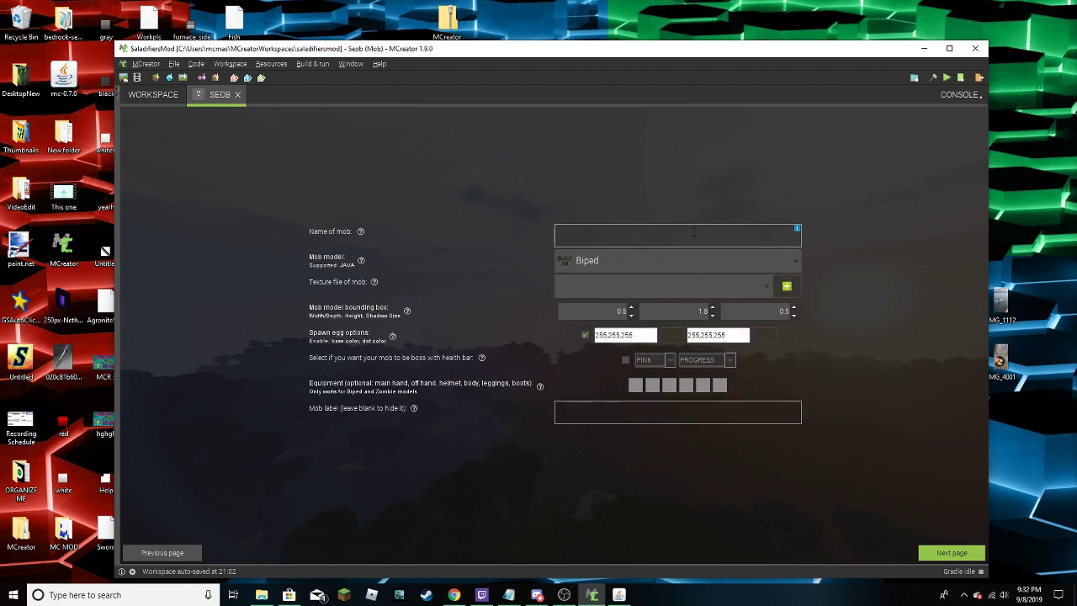
type("Seob")
left_click(619, 290)
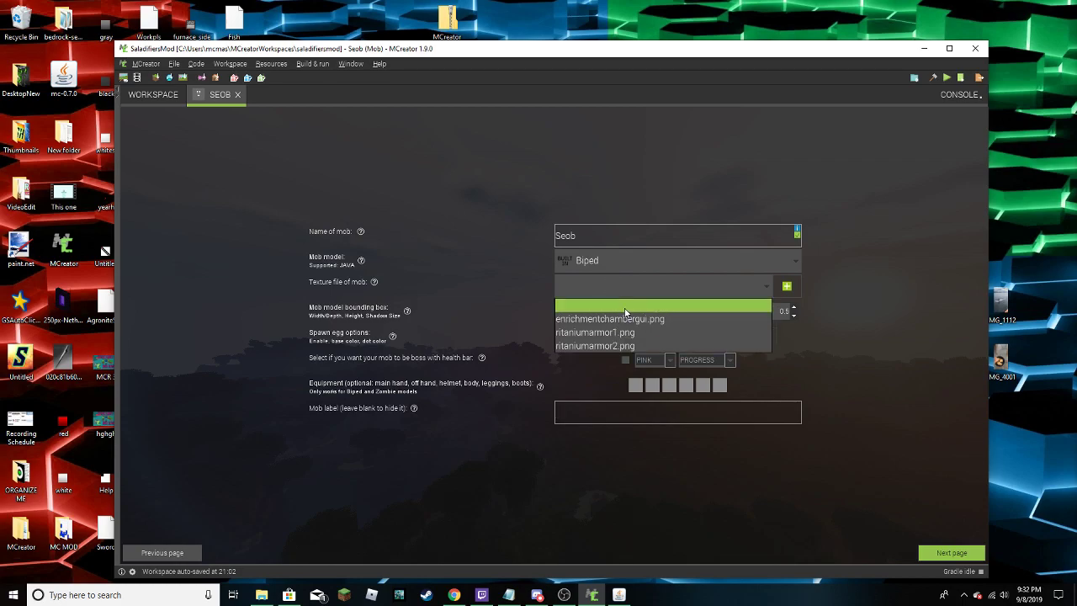
left_click(625, 308)
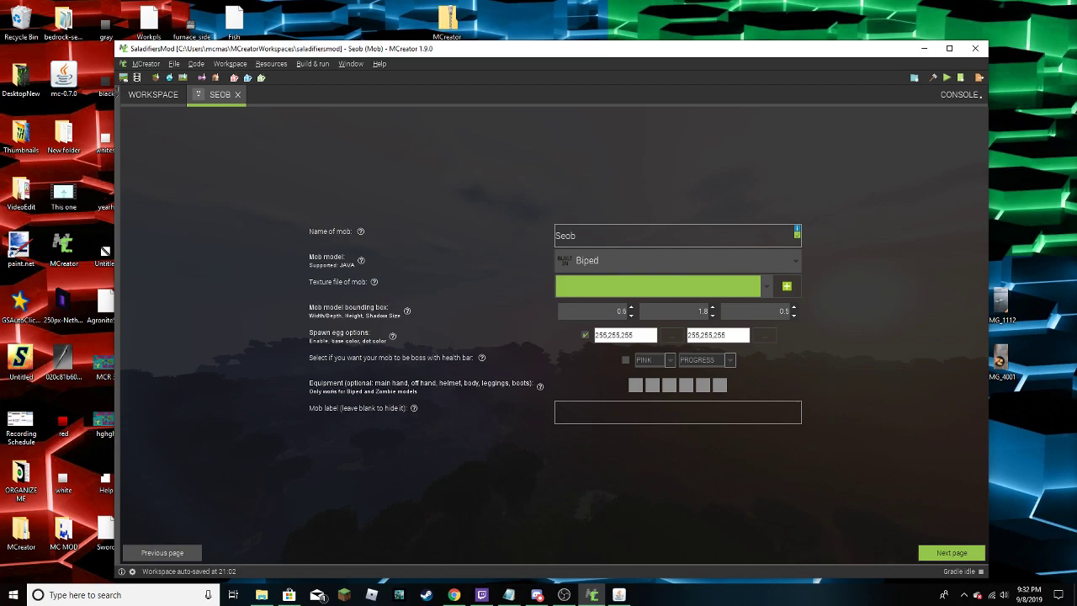
Set the mob's main hand equipment to the custom Ritanium item
left_click(636, 387)
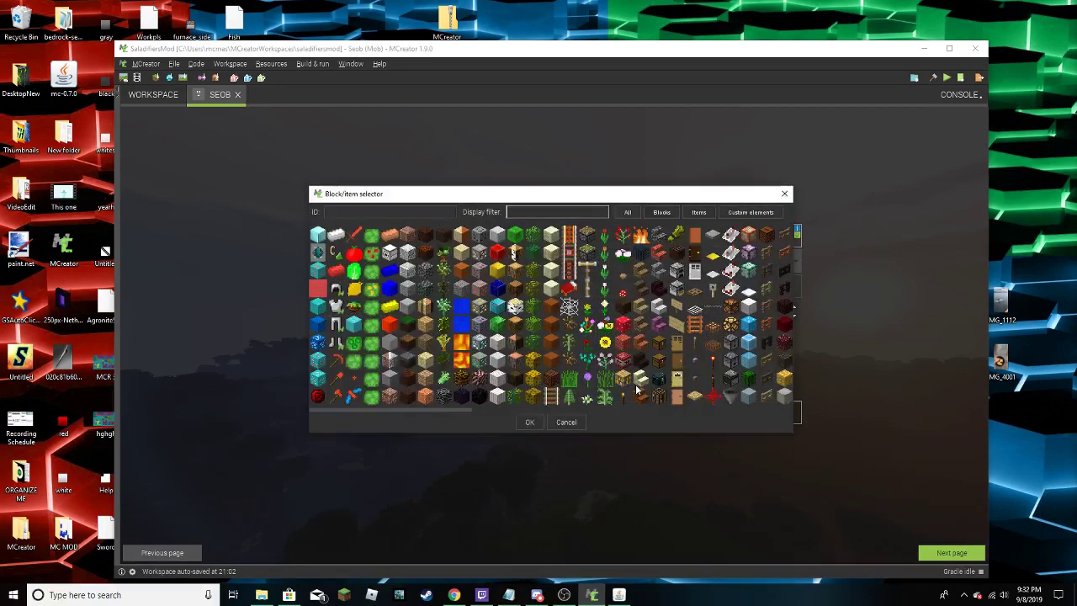
left_click(530, 421)
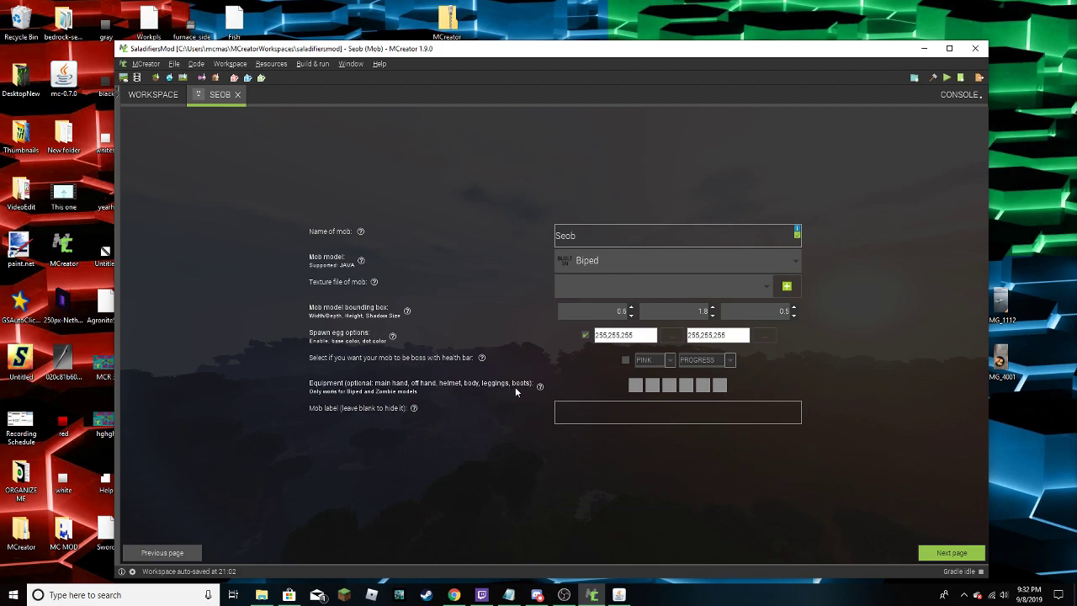
left_click(639, 389)
left_click(750, 212)
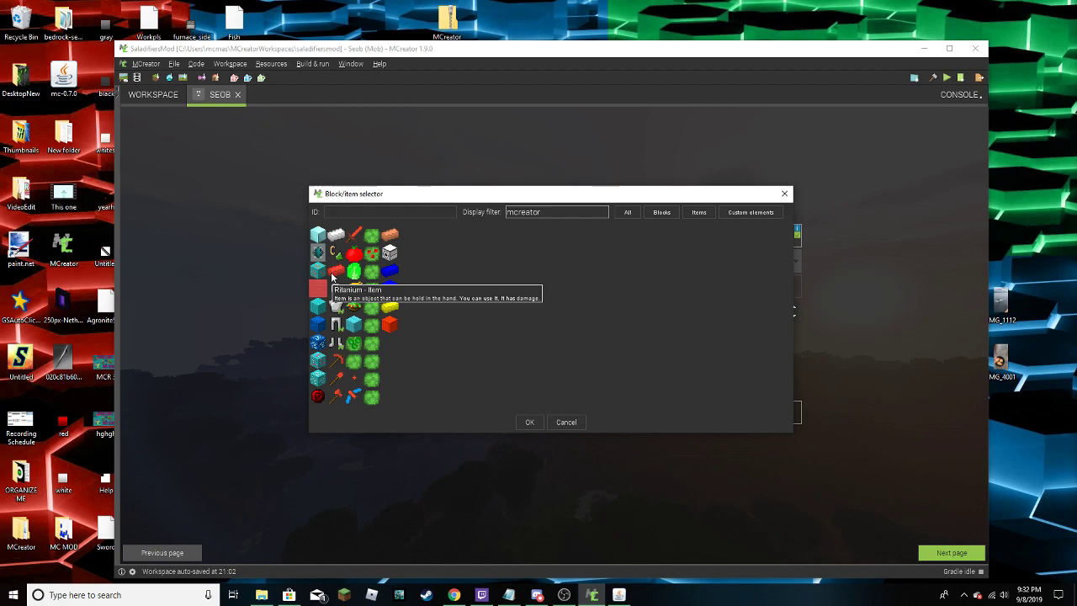
left_click(333, 278)
double_click(333, 277)
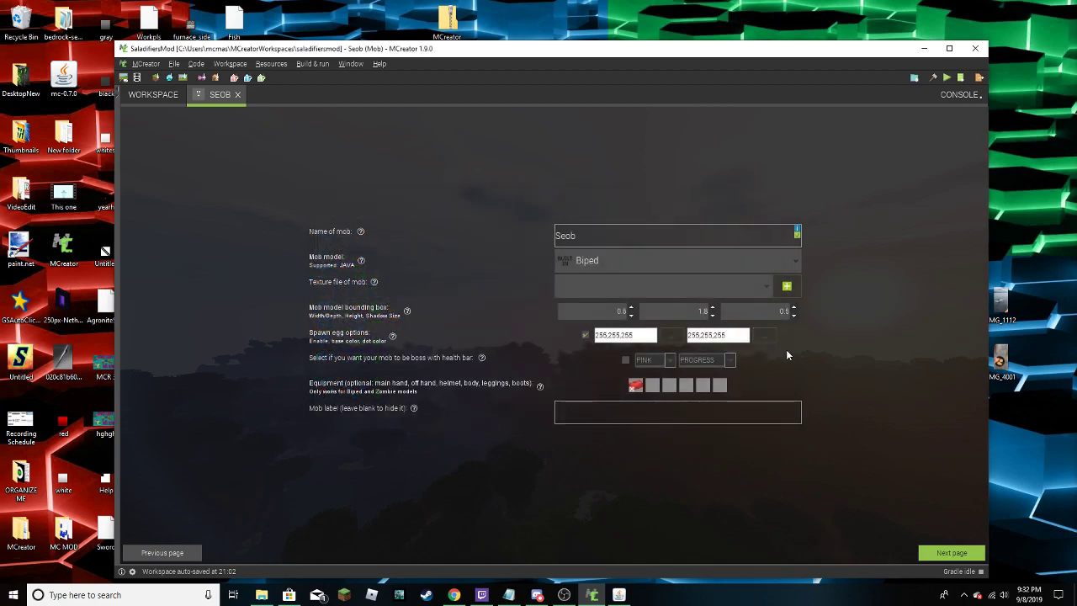
left_click(787, 286)
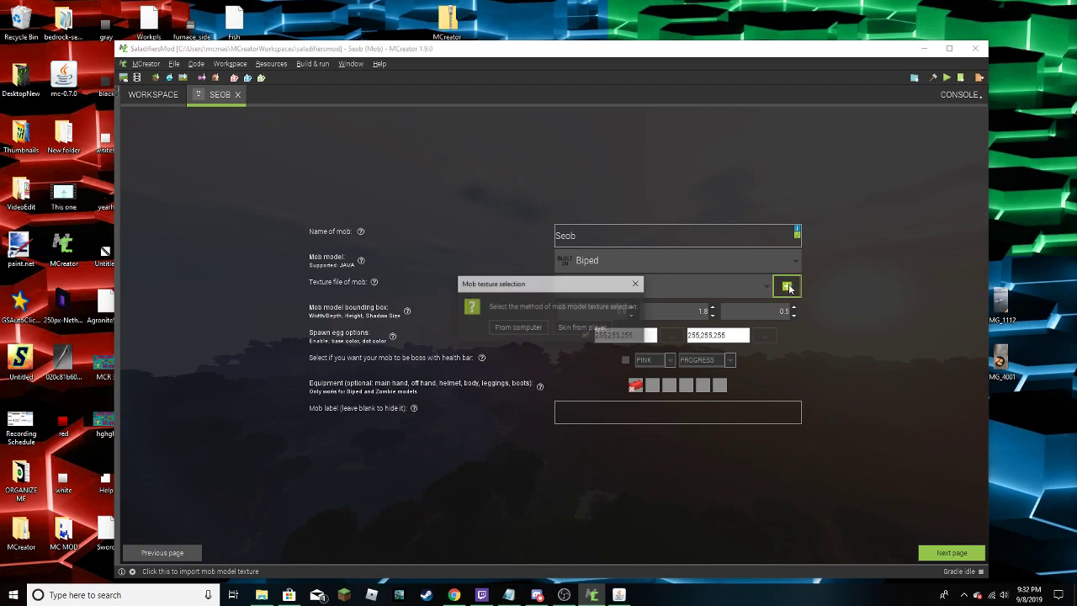
left_click(533, 329)
left_click_drag(564, 371, 667, 366)
left_click(727, 421)
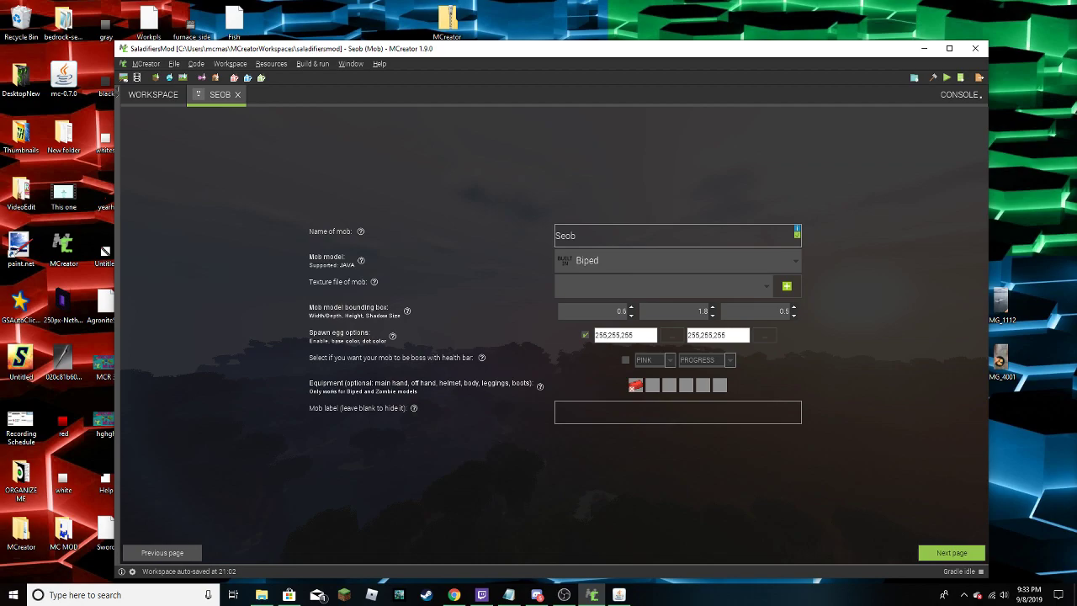
key("alt+Tab")
key("alt+Tab")
left_click(625, 360)
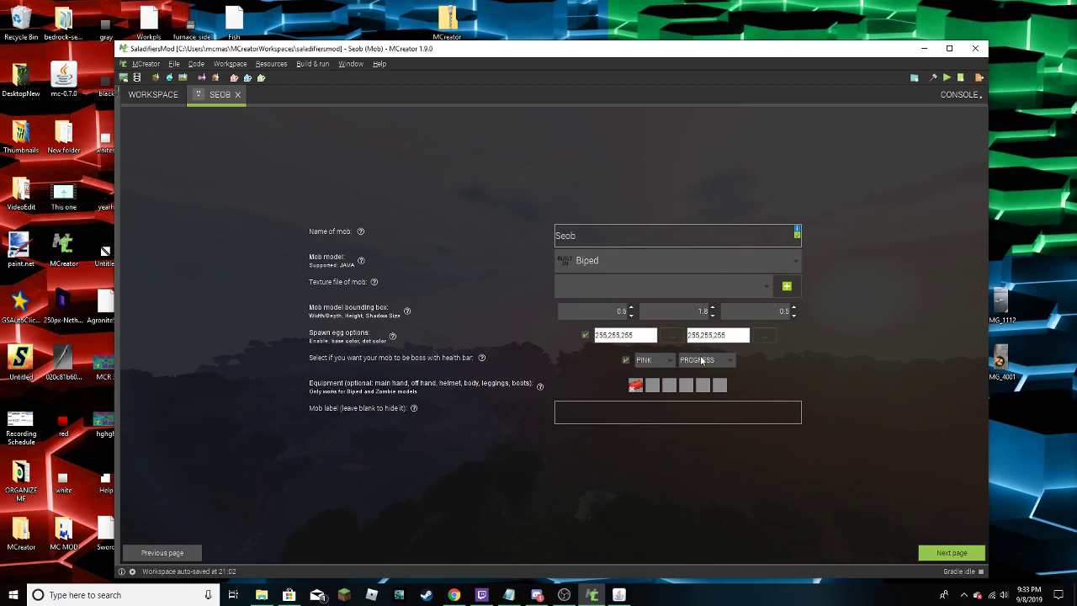
left_click(625, 360)
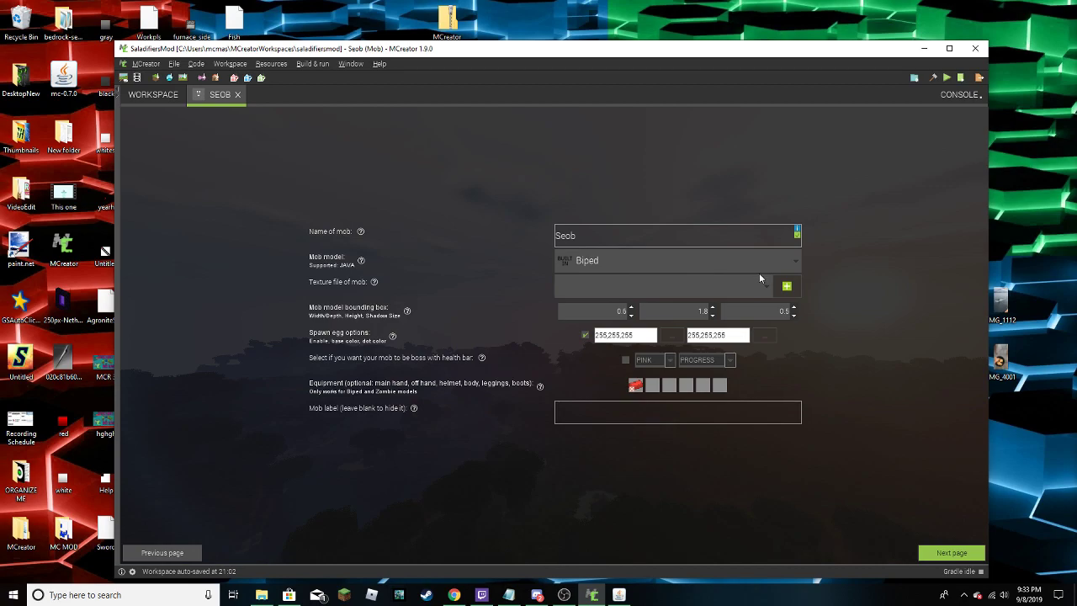
Look through the mob model choices and the workspace and resource import commands for a usable custom model
left_click(648, 271)
scroll(675, 375, "up", 3)
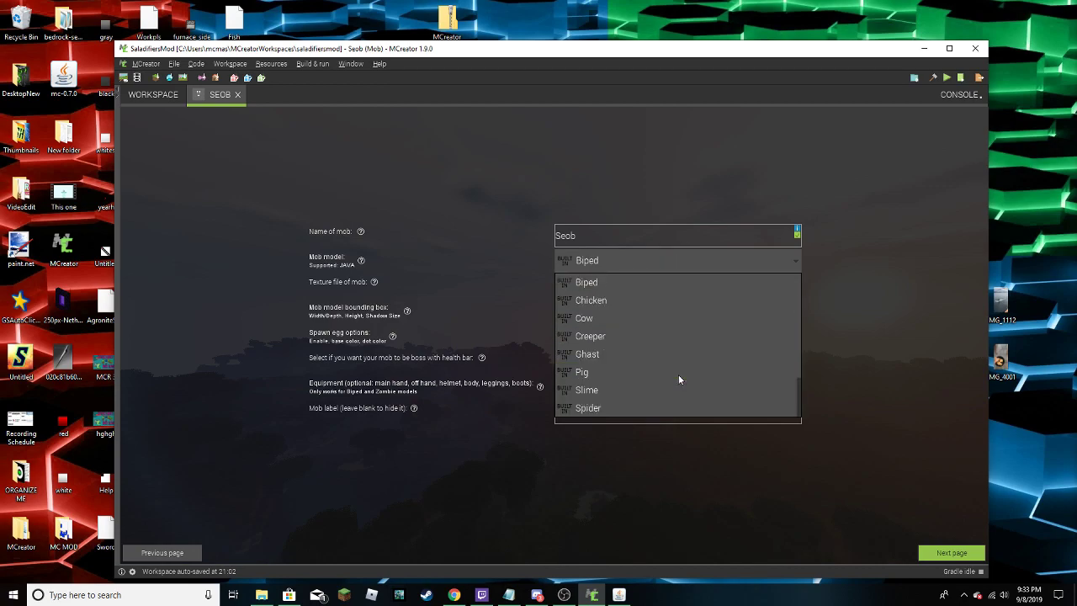
left_click(454, 222)
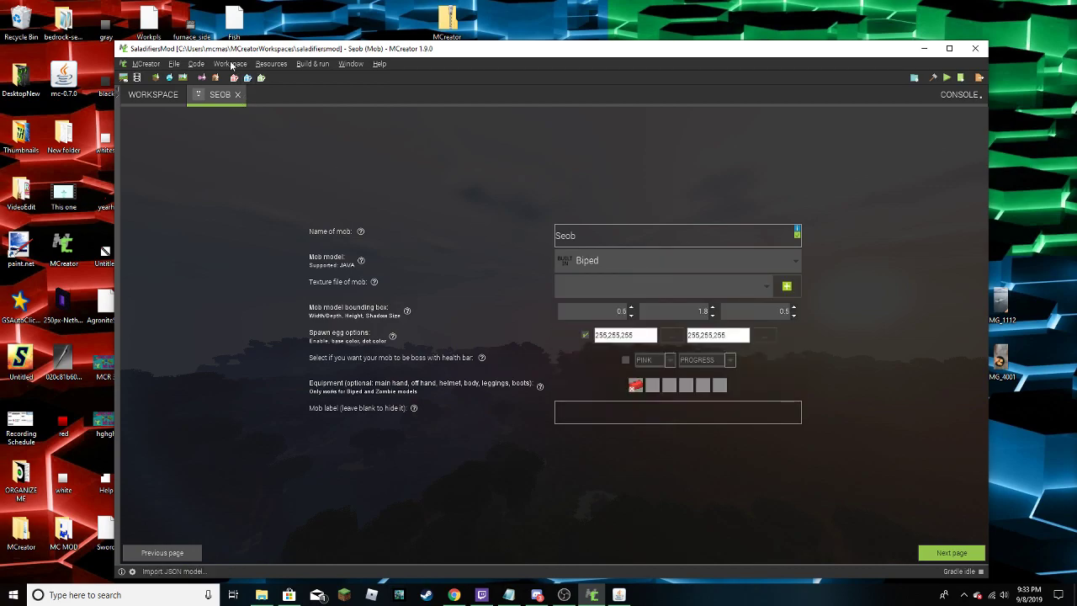
left_click(229, 64)
mouse_move(236, 80)
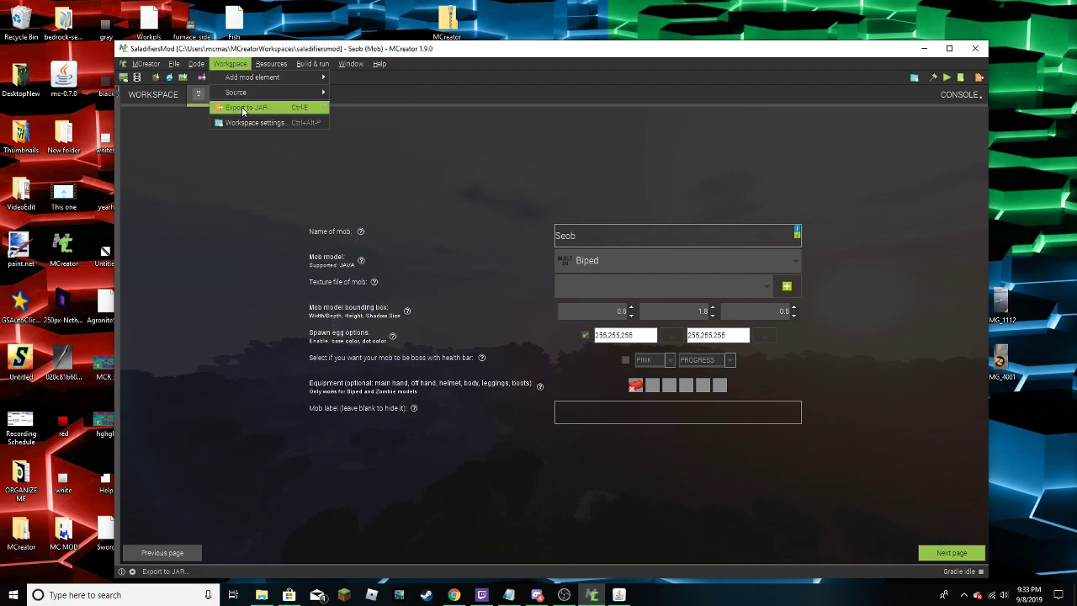
mouse_move(176, 65)
mouse_move(271, 64)
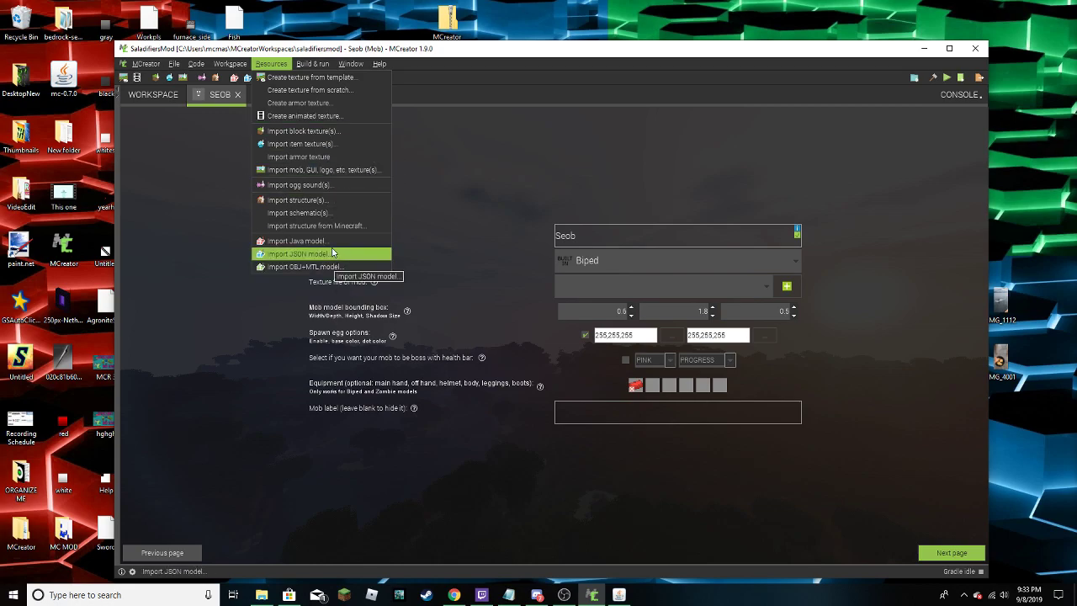
left_click(458, 182)
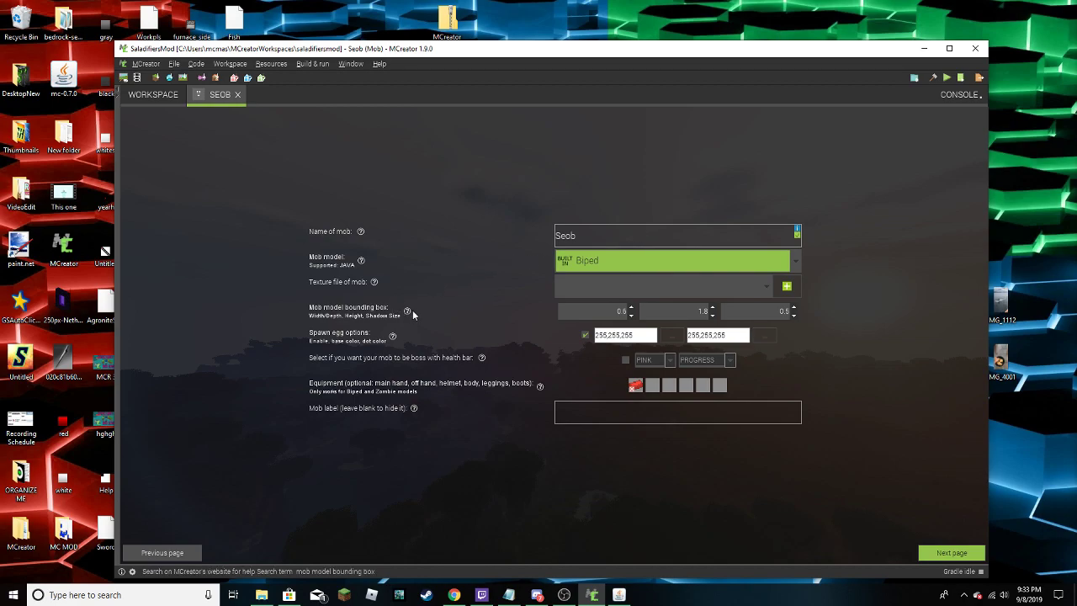
Set the mob's texture file to ritaniumarmor2.png and continue to the mob's behaviour settings
left_click(951, 553)
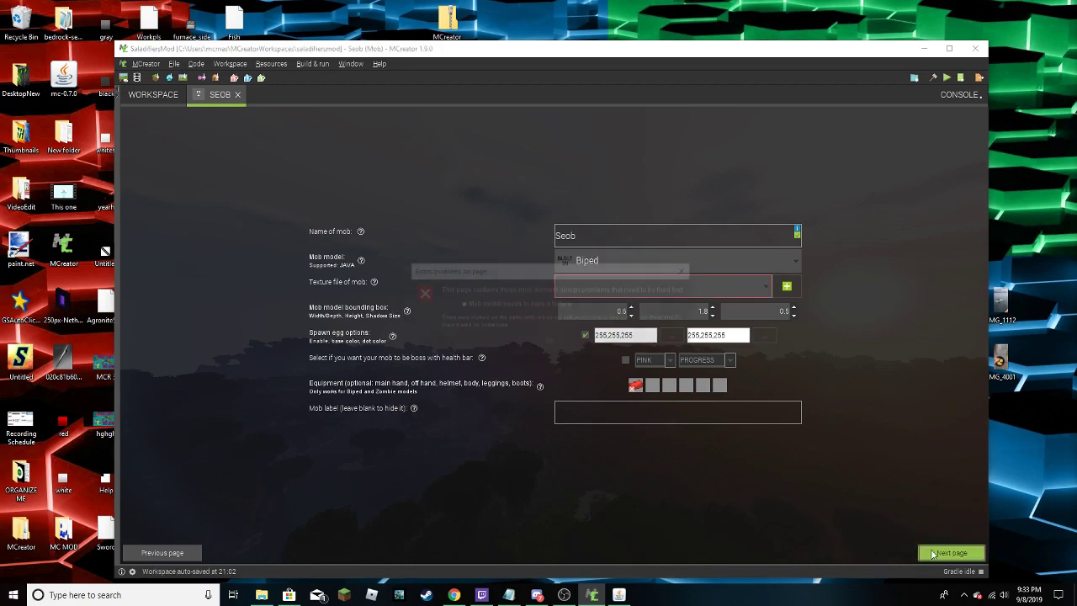
left_click(559, 339)
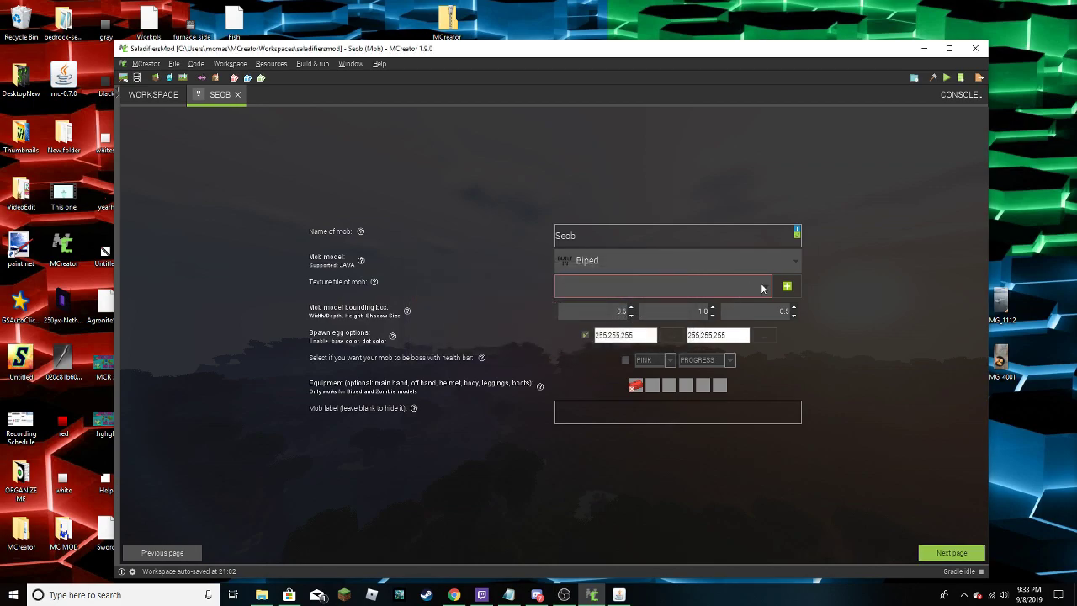
left_click(762, 286)
left_click(658, 344)
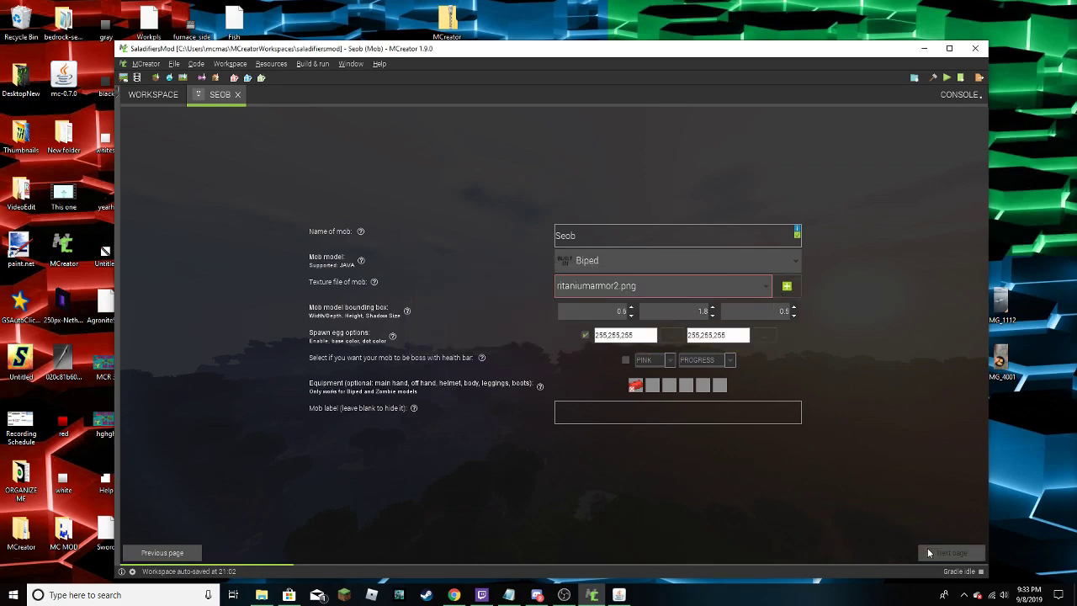
left_click(927, 547)
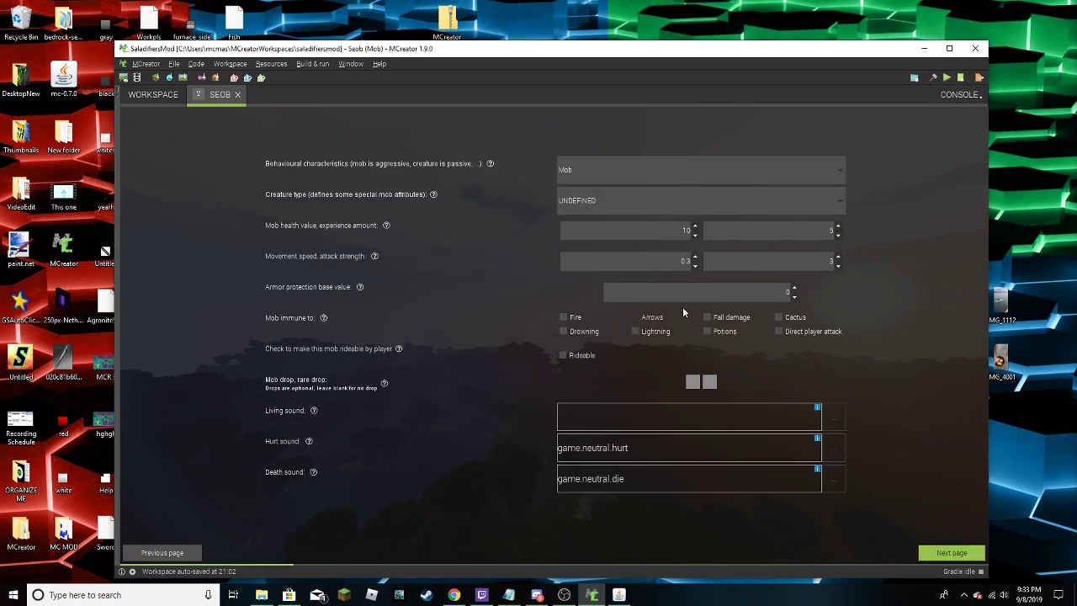
Set the mob's behavioural characteristics to WaterMob and close the Seob mob without saving it
left_click(617, 200)
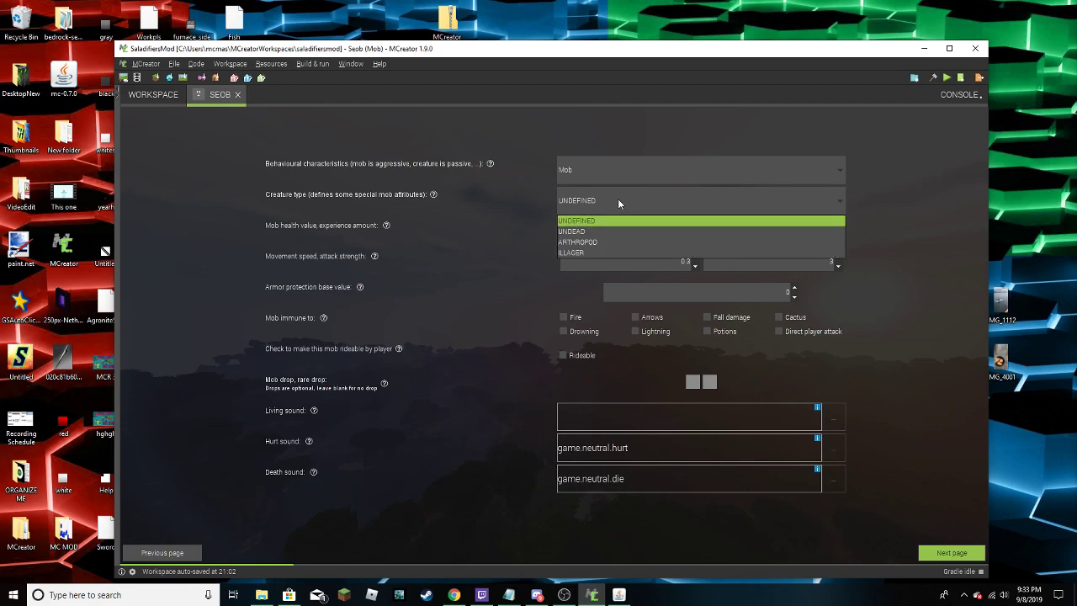
left_click(620, 200)
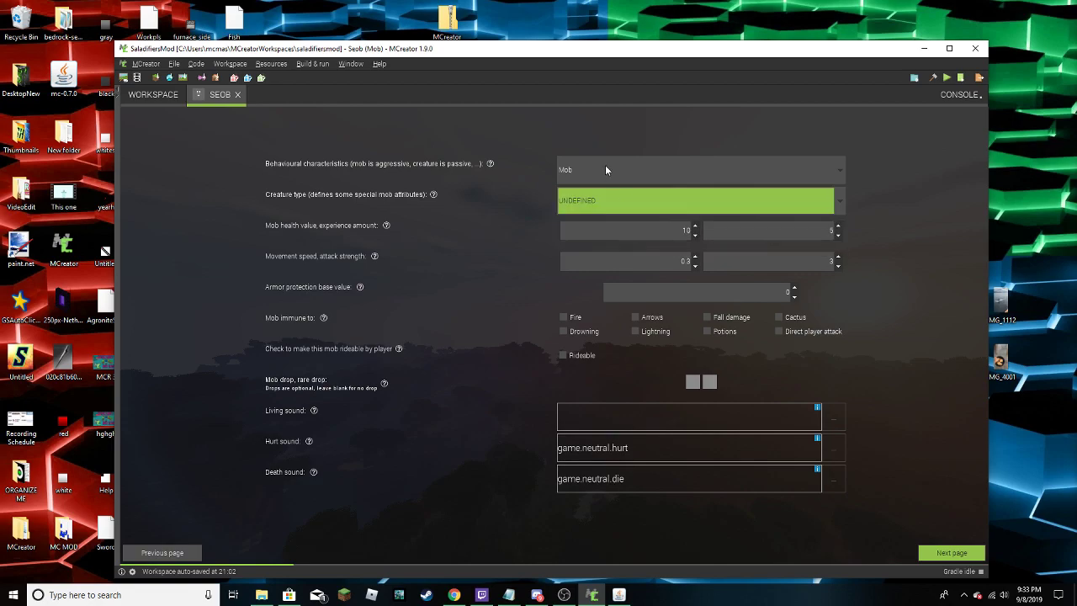
left_click(605, 167)
left_click(580, 210)
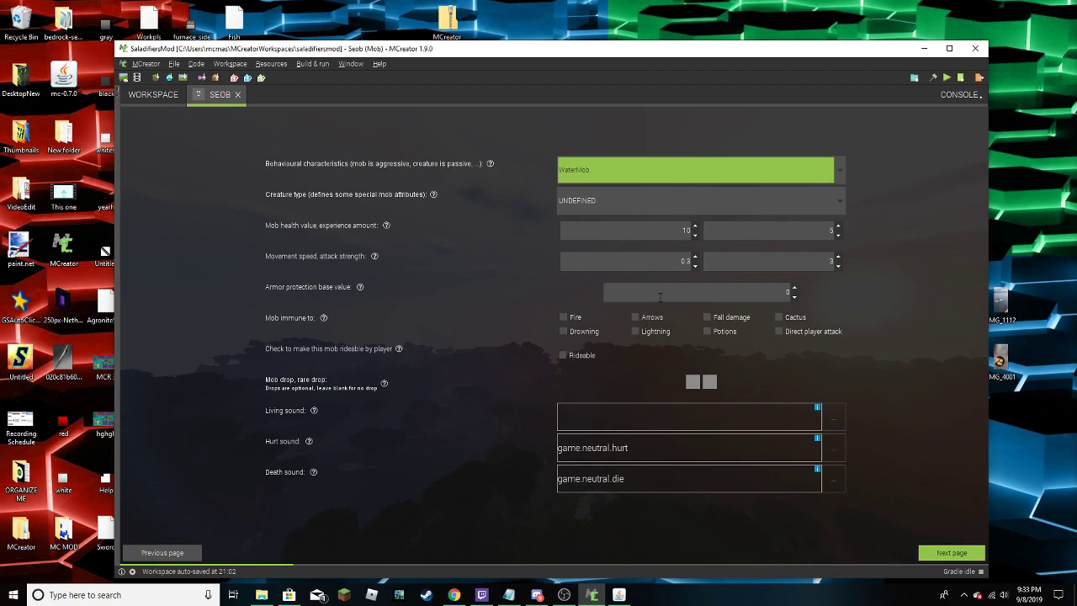
left_click(237, 95)
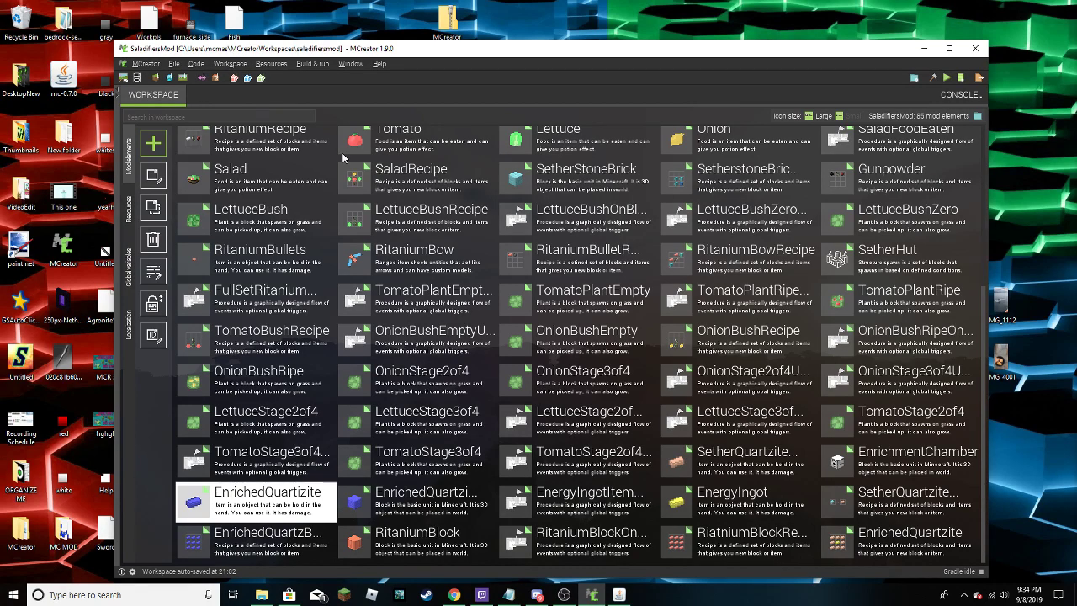
Create a new armor element named QuartziteArmor
left_click(153, 143)
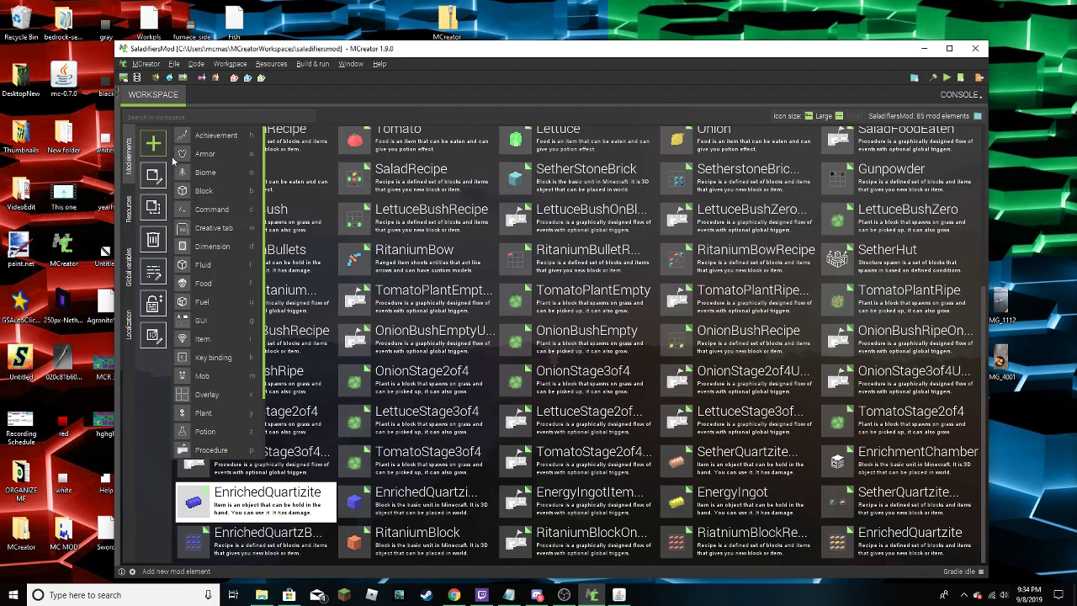
left_click(205, 154)
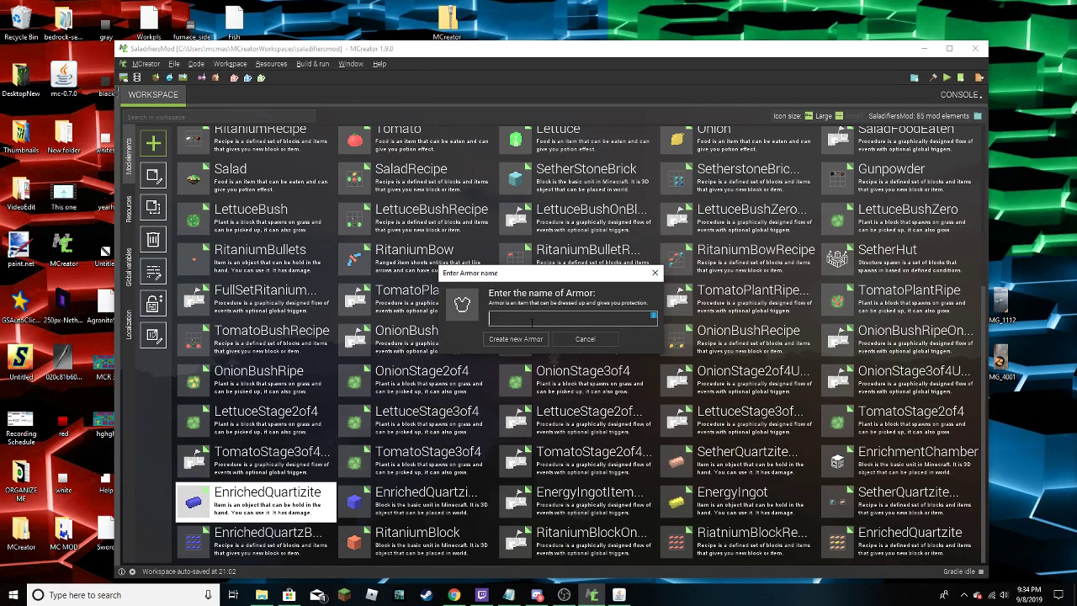
type("QuartziteArmor")
key("Return")
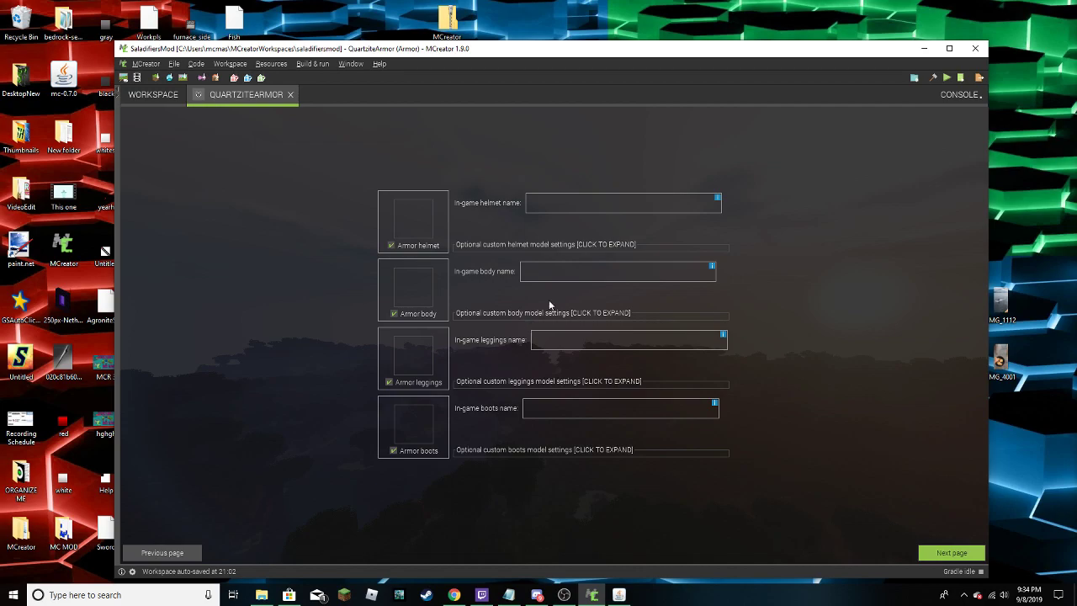
key("alt+Tab")
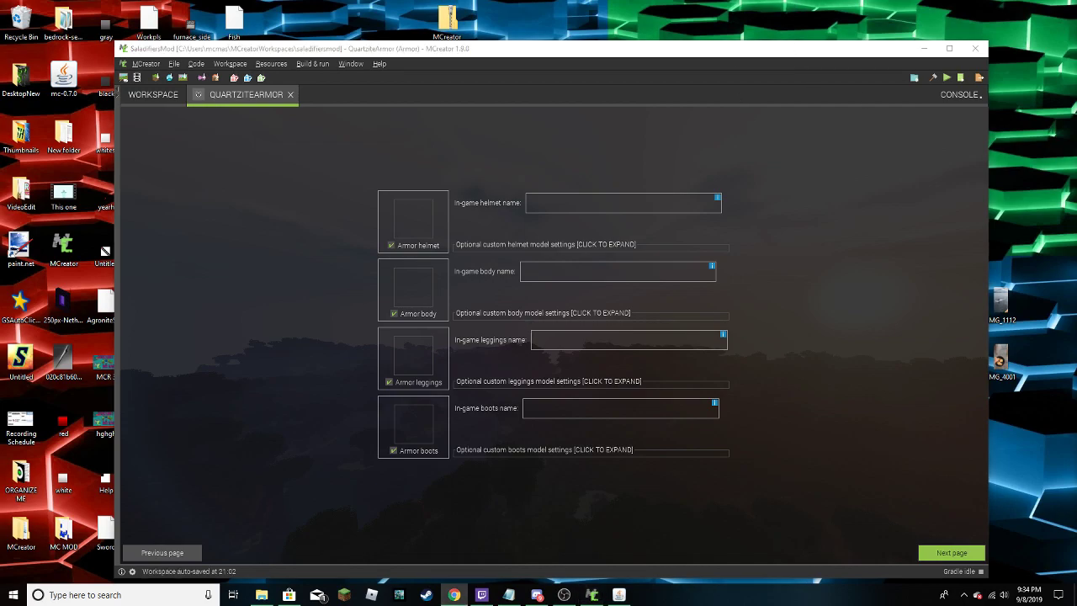